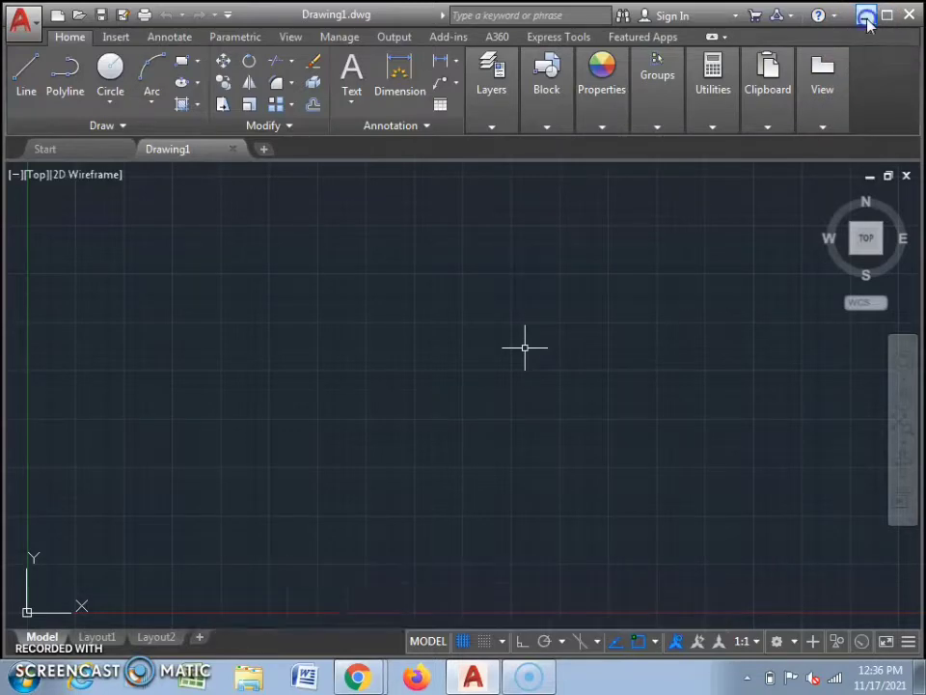
- Minimize the drawing window, open the Residential-plan-1 image and look through the reference floor plans in the photo viewer
left_click(867, 16)
double_click(104, 198)
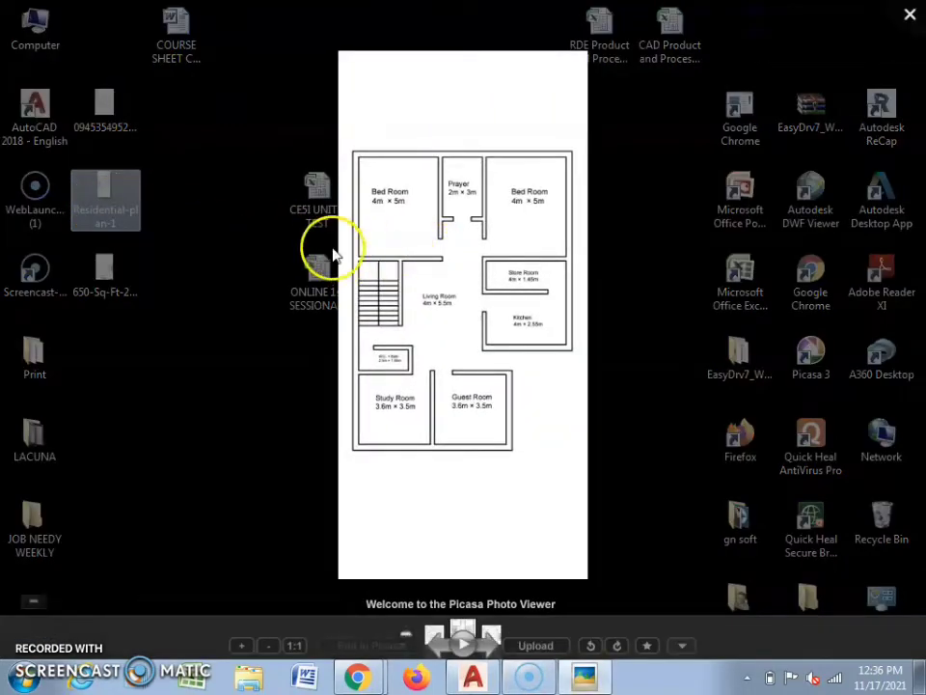
left_click(436, 644)
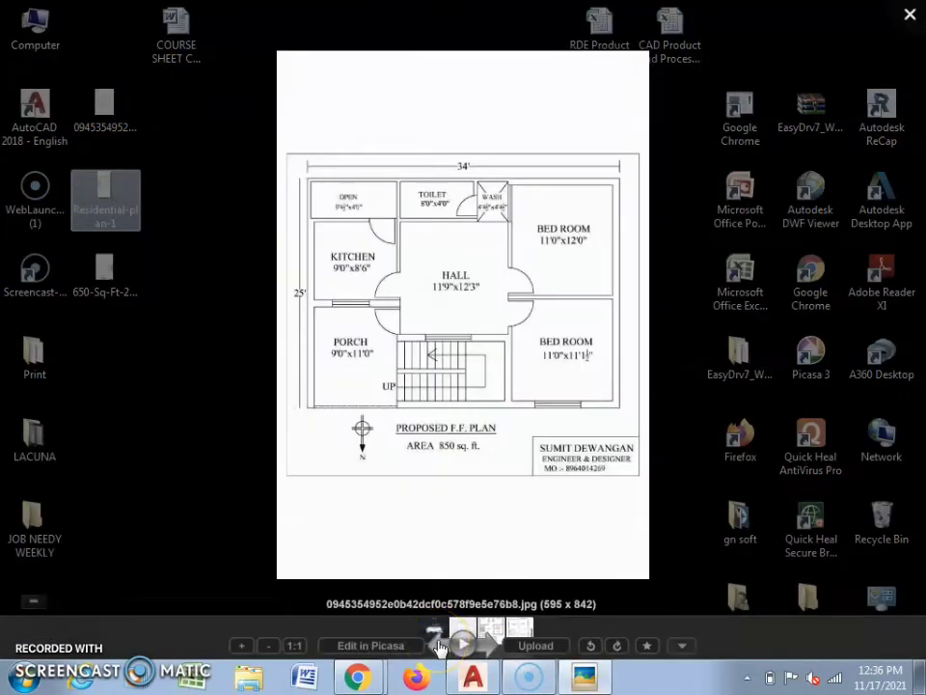
left_click(486, 649)
left_click(485, 648)
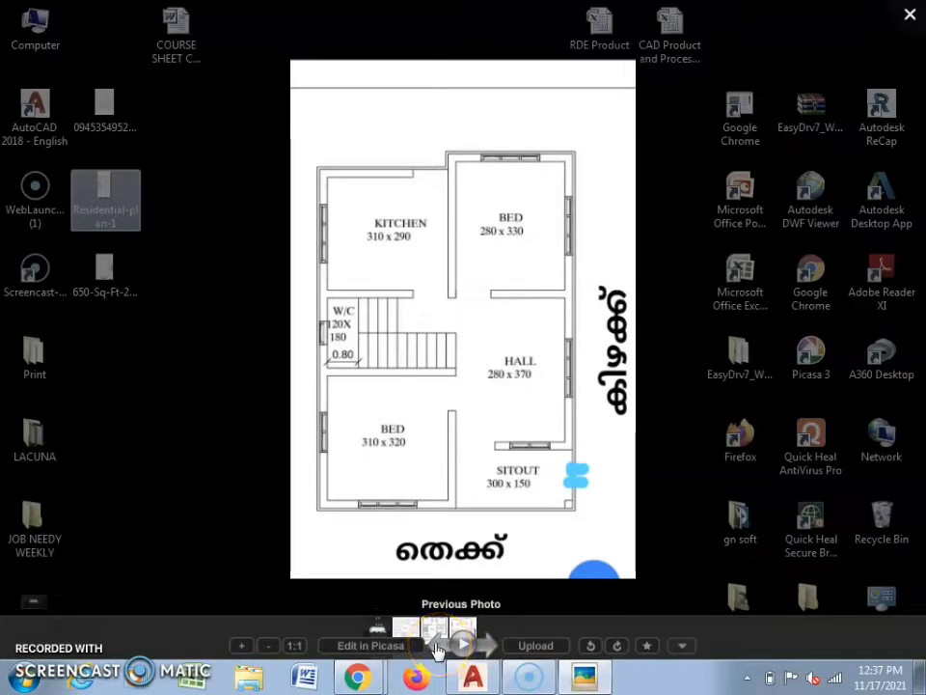
left_click(438, 652)
left_click(442, 649)
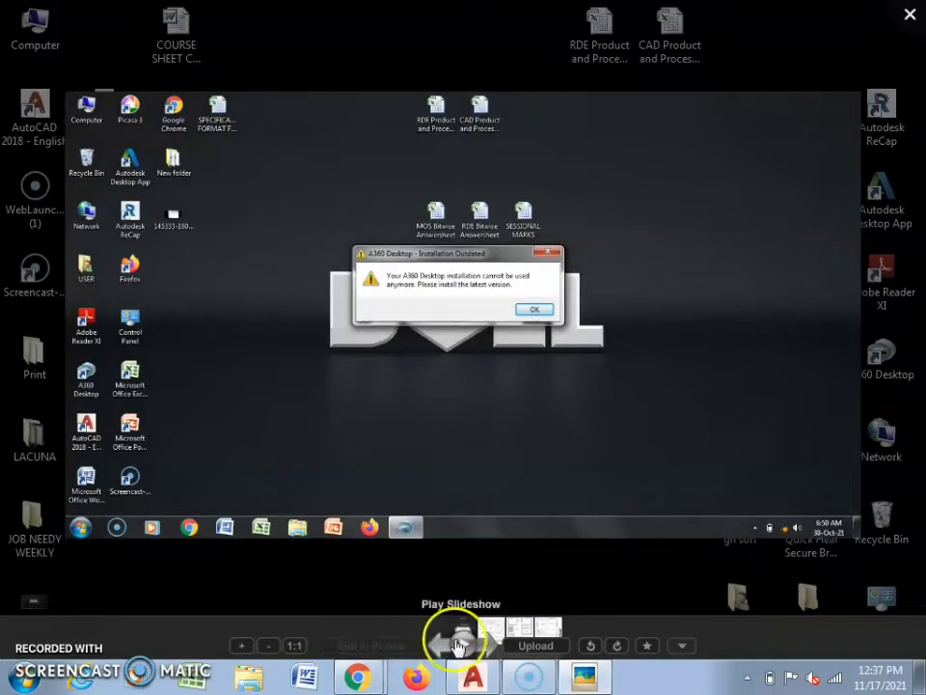
left_click(492, 644)
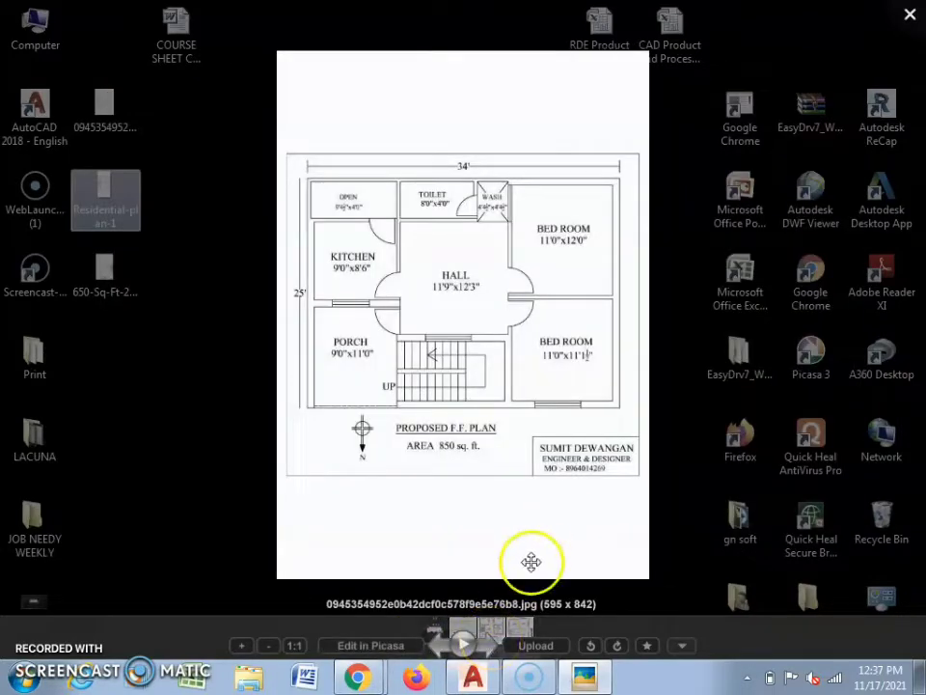
left_click(487, 644)
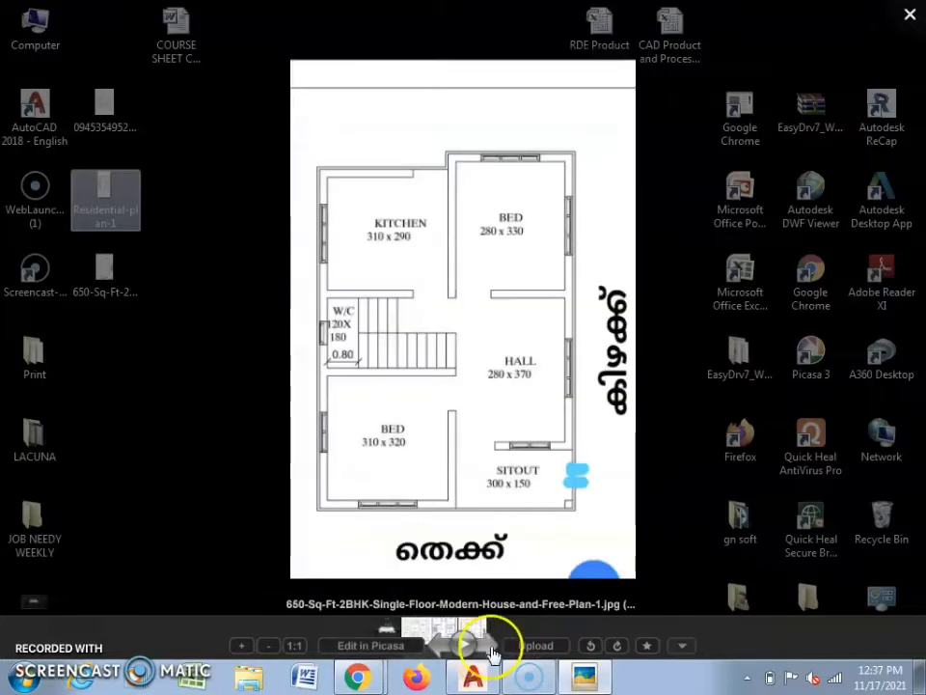
- Reopen the 650-Sq-Ft-2BHK single-floor house plan image from the desktop and switch back to AutoCAD
left_click(909, 18)
double_click(109, 275)
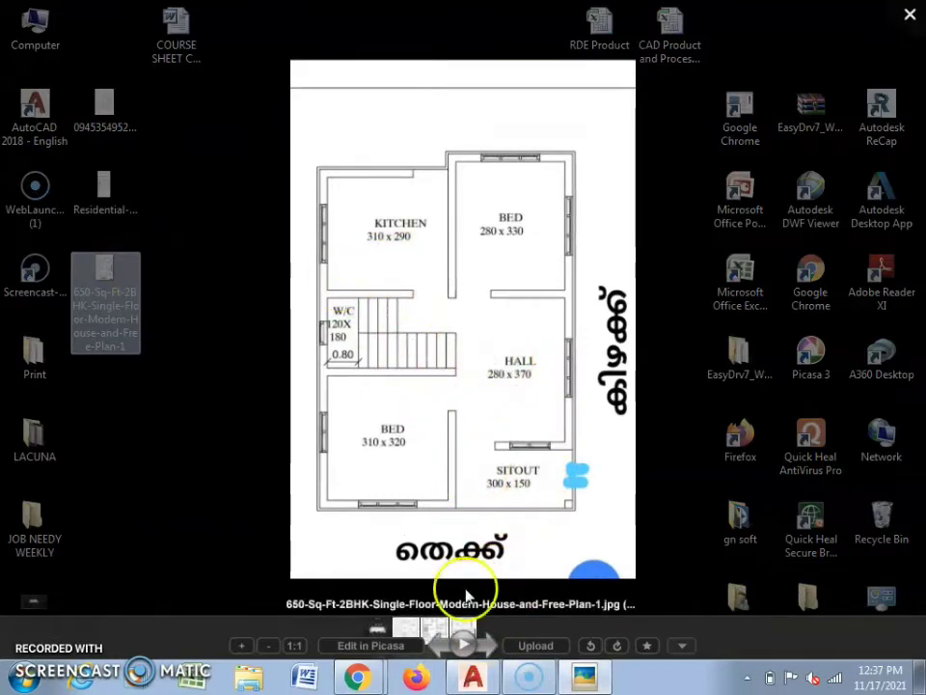
left_click(473, 677)
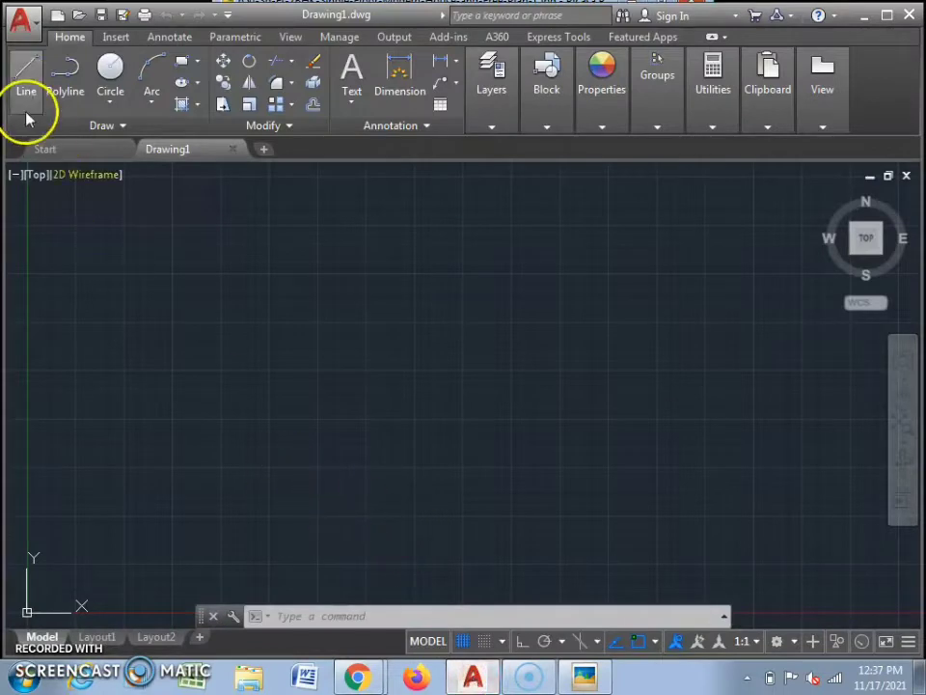
- Draw a slanted construction line through two freely picked points across the drawing area and erase it
left_click(26, 76)
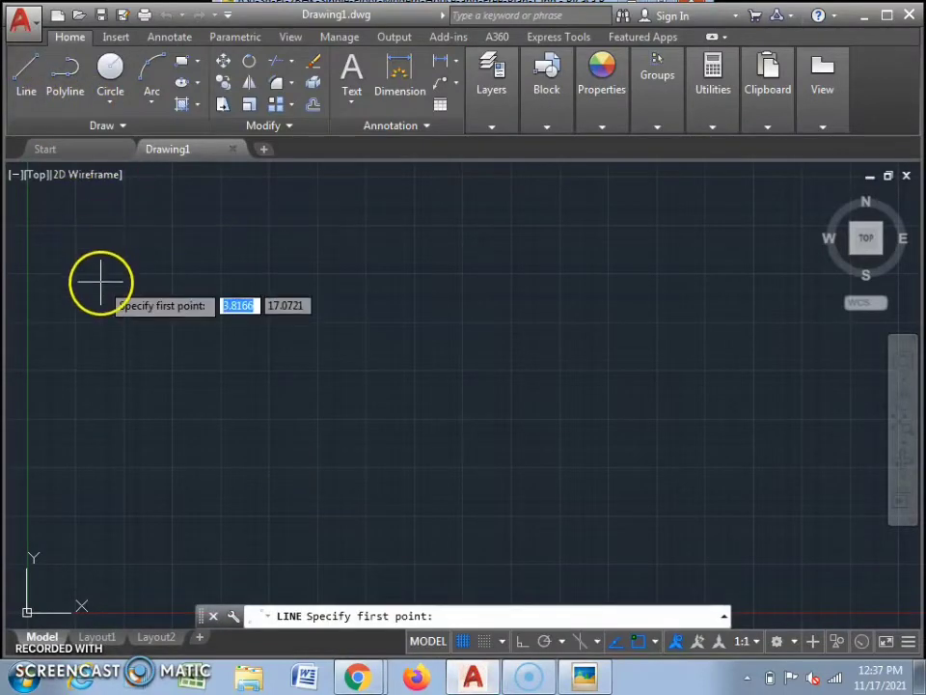
key("Escape")
type("x")
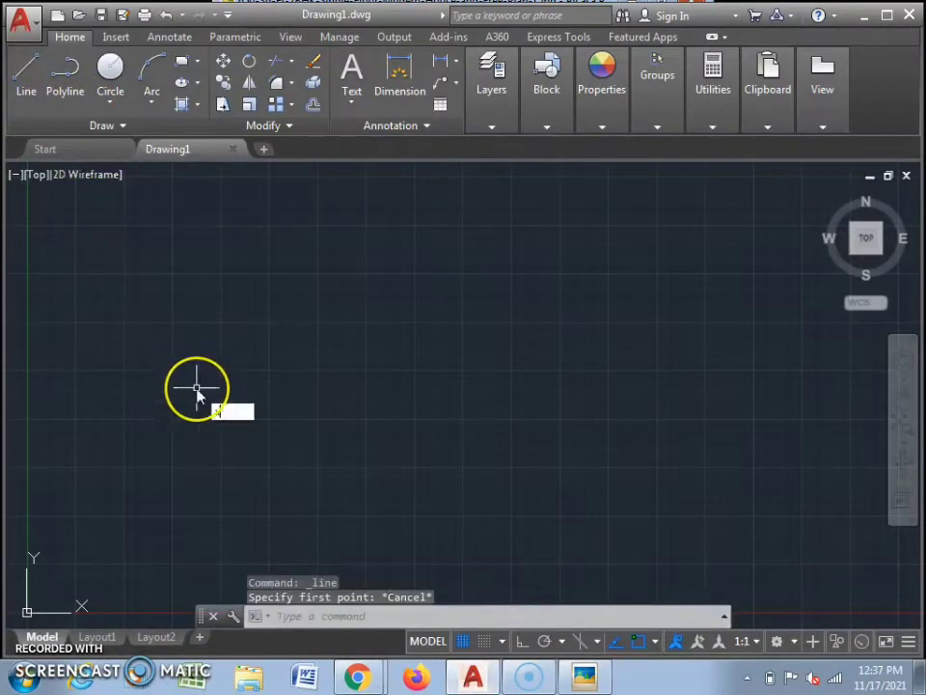
type("l")
key("Return")
left_click(308, 300)
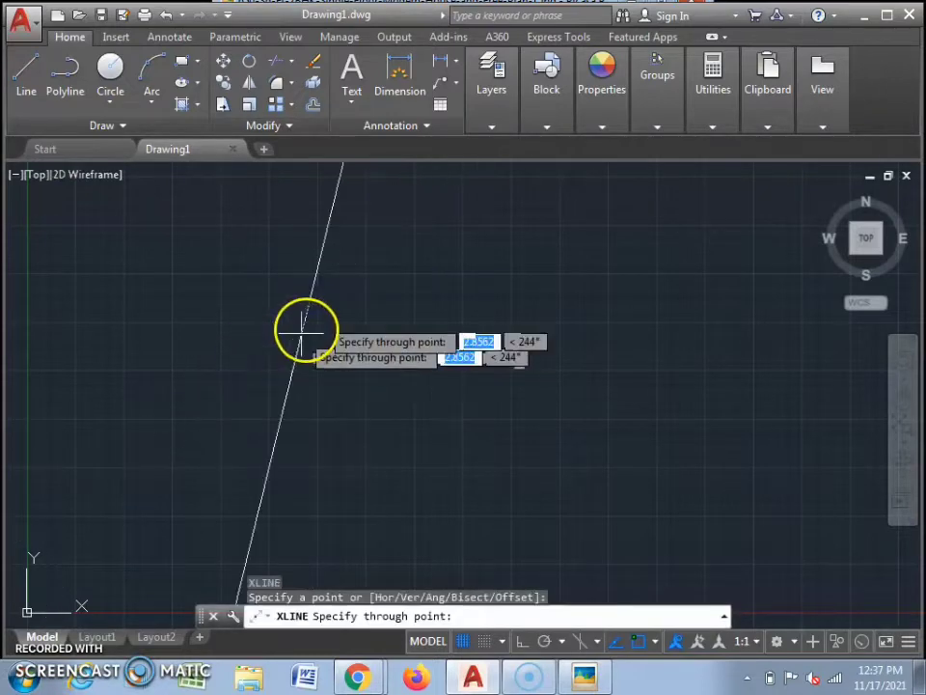
left_click(532, 333)
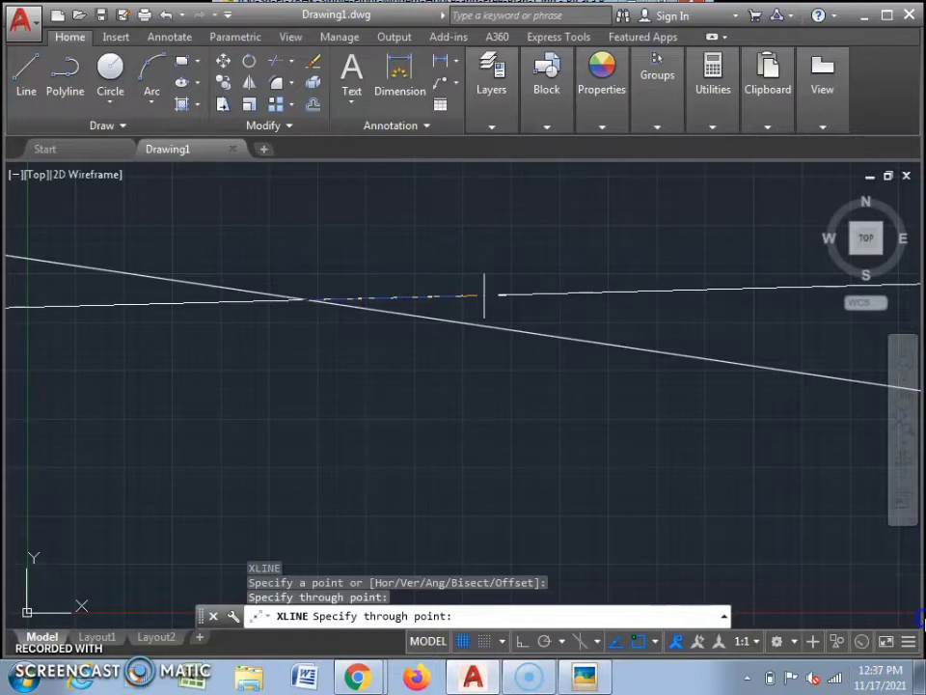
key("Escape")
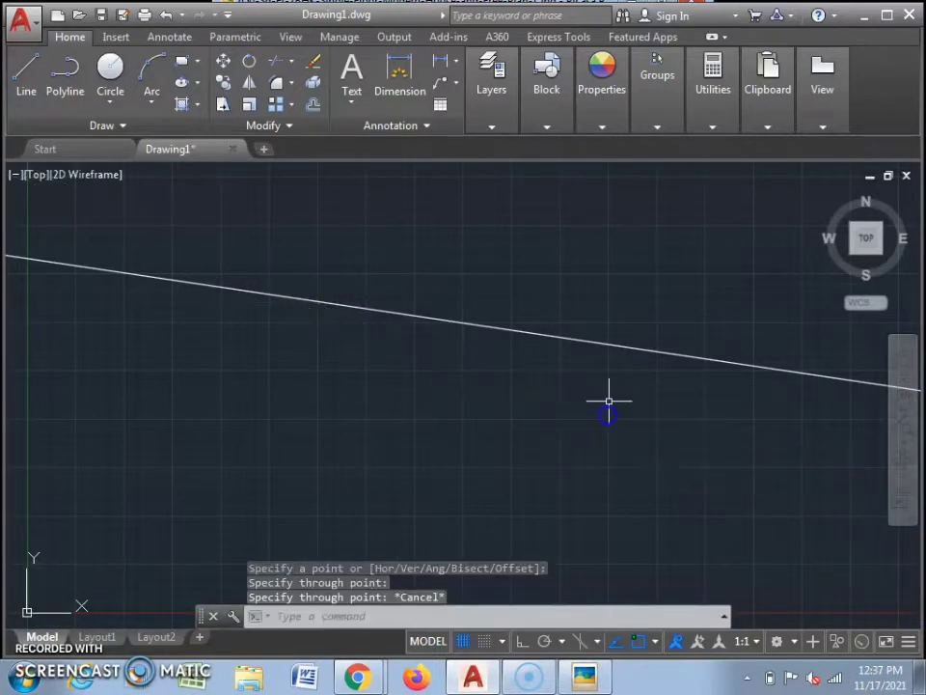
left_click_drag(602, 314, 564, 405)
key("Delete")
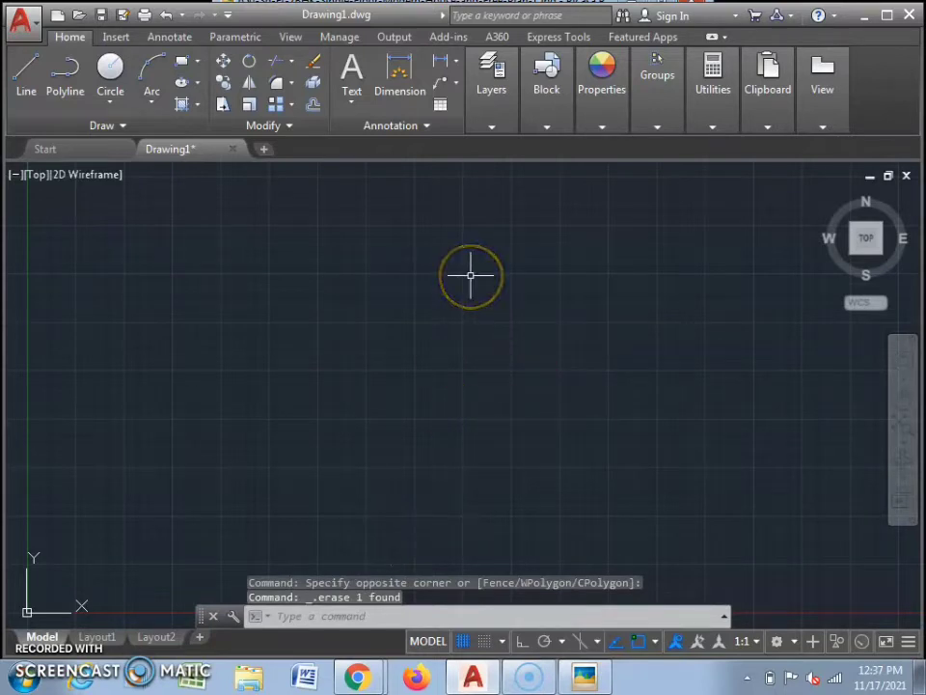
- Turn Ortho on and draw a horizontal construction line across the drawing area
type("XL")
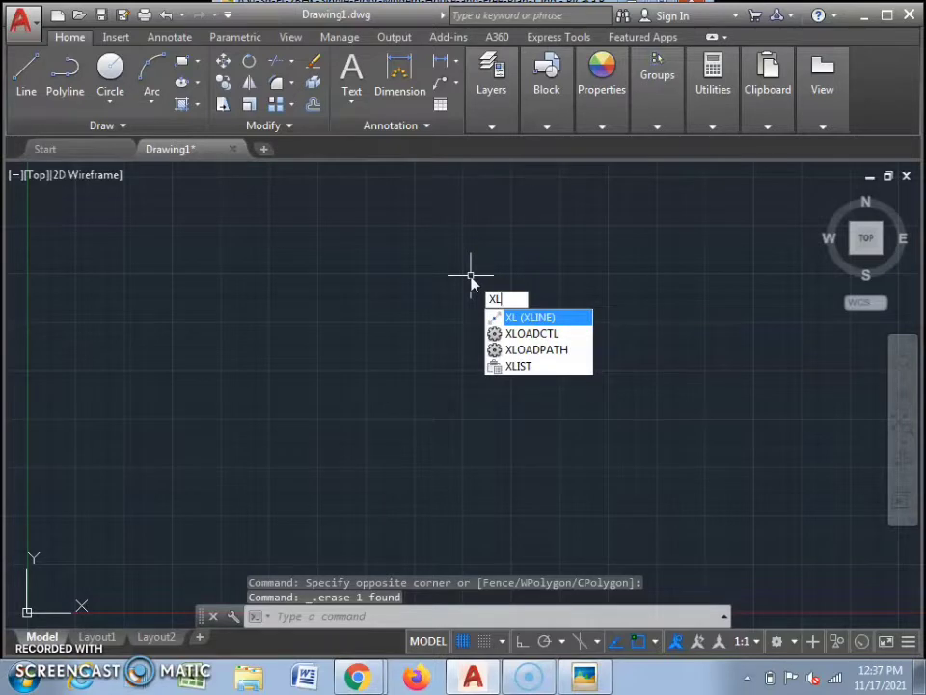
key("Return")
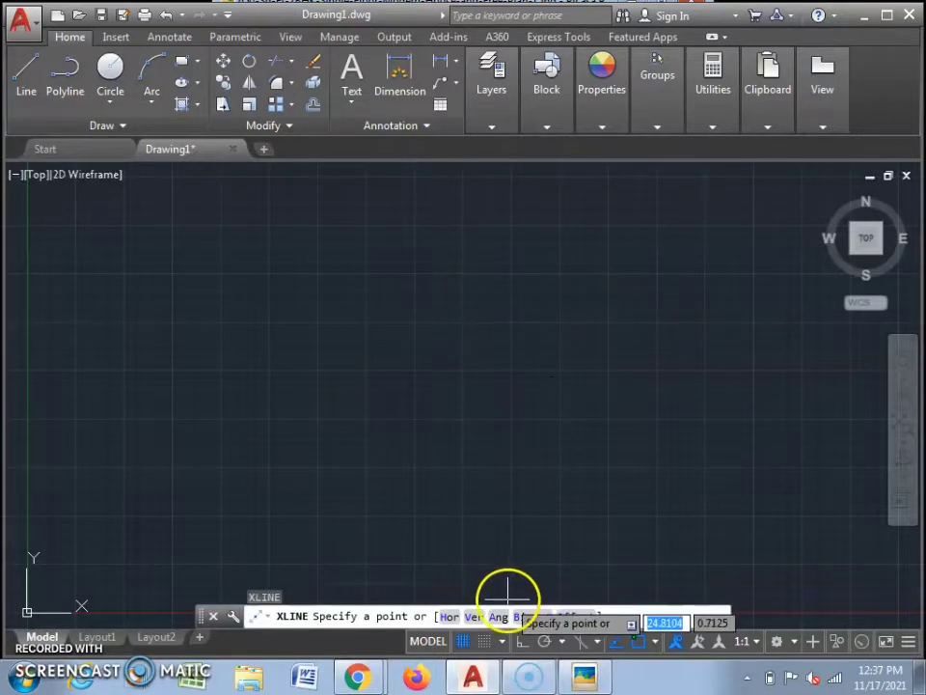
left_click(522, 641)
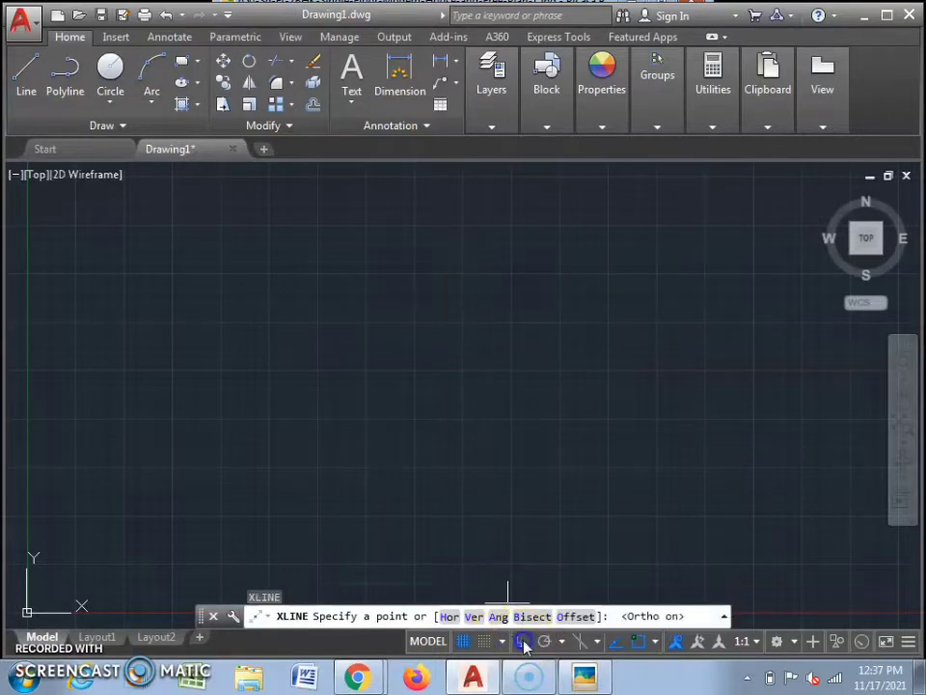
left_click(372, 322)
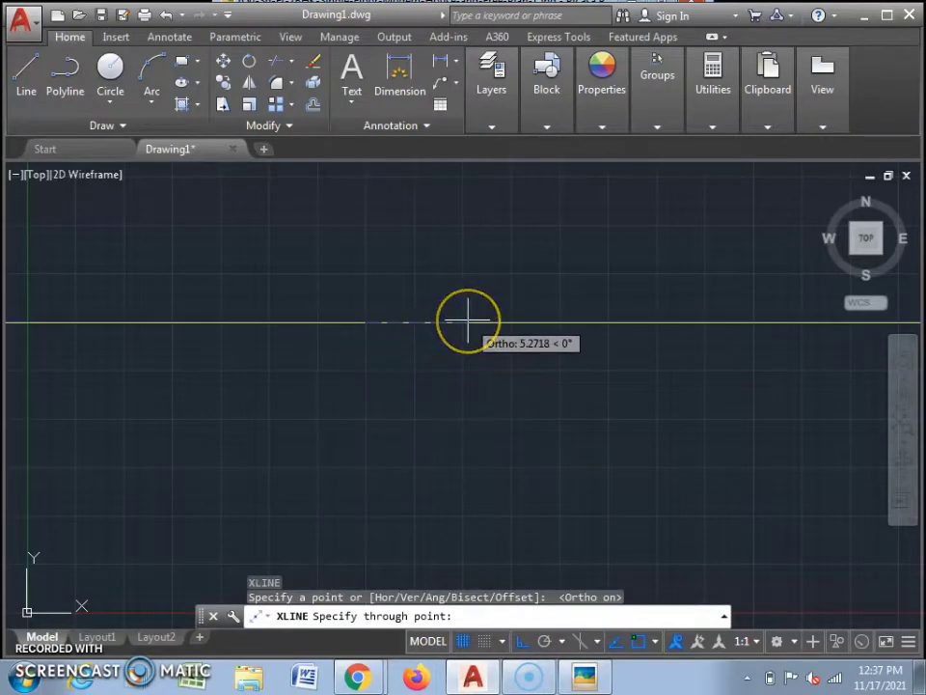
left_click(469, 318)
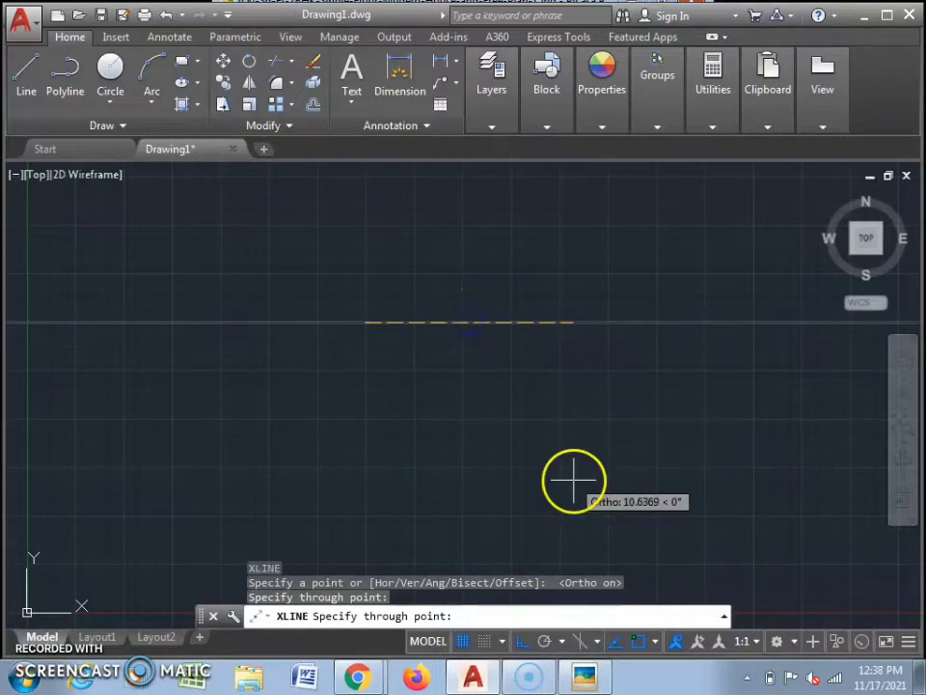
key("Escape")
scroll(465, 284, "down", 2)
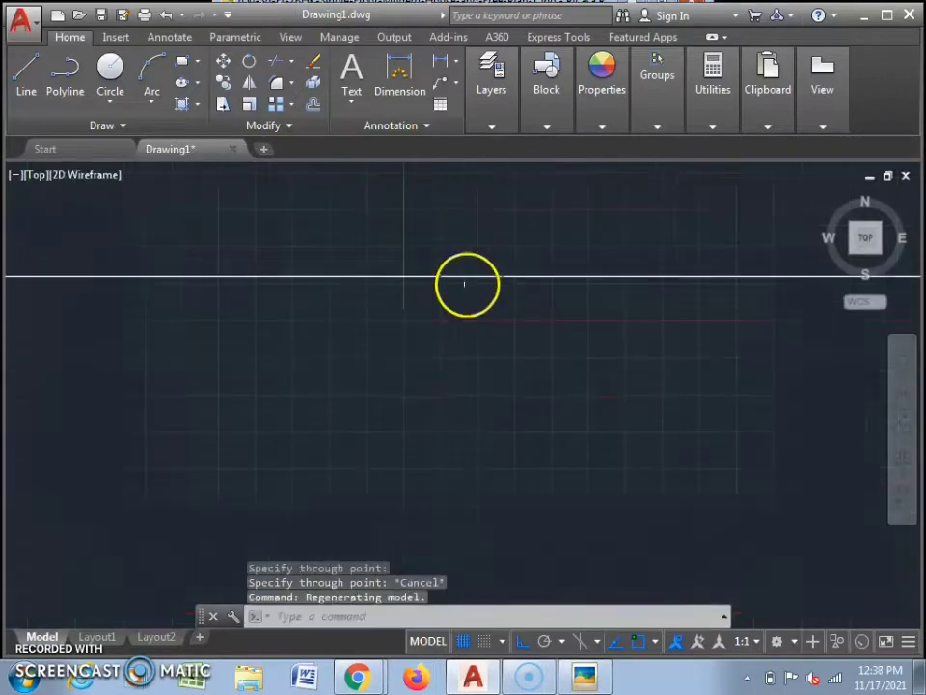
scroll(448, 415, "down", 2)
scroll(579, 261, "up", 2)
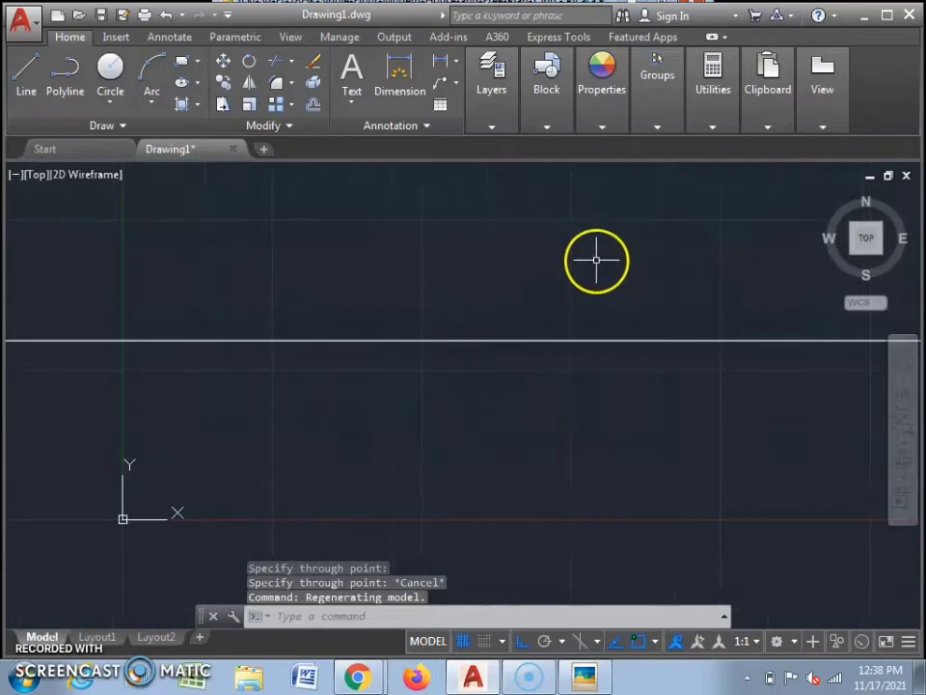
- Draw a vertical construction line crossing the horizontal one near the drawing origin
type("xl")
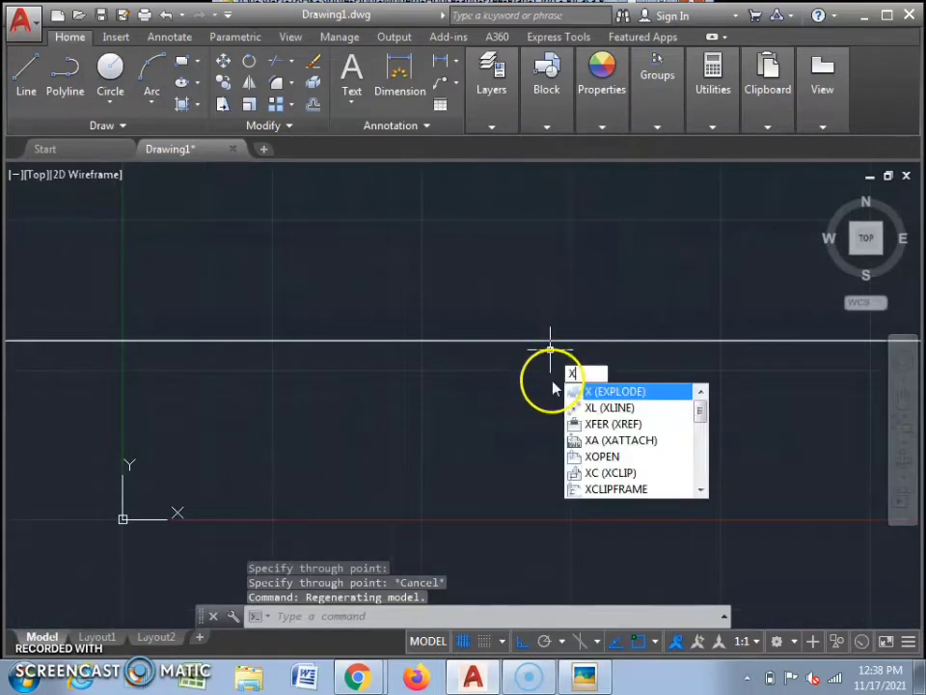
key("Return")
left_click(389, 258)
left_click(349, 386)
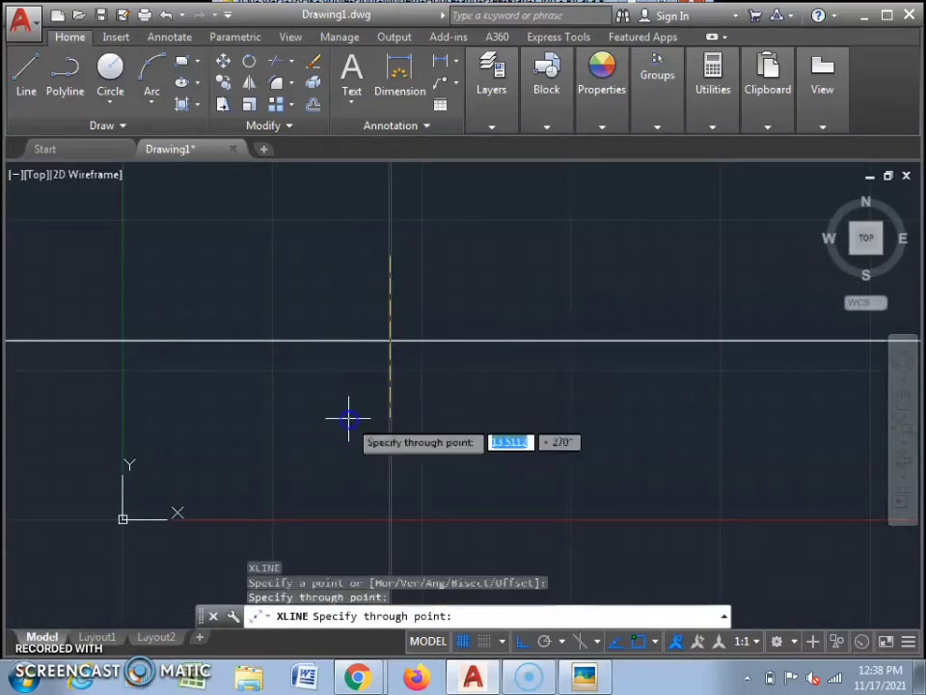
key("Escape")
- Examine how the horizontal and vertical construction lines extend and cross each other at several magnifications
scroll(422, 415, "down", 6)
scroll(560, 372, "up", 4)
scroll(410, 338, "down", 4)
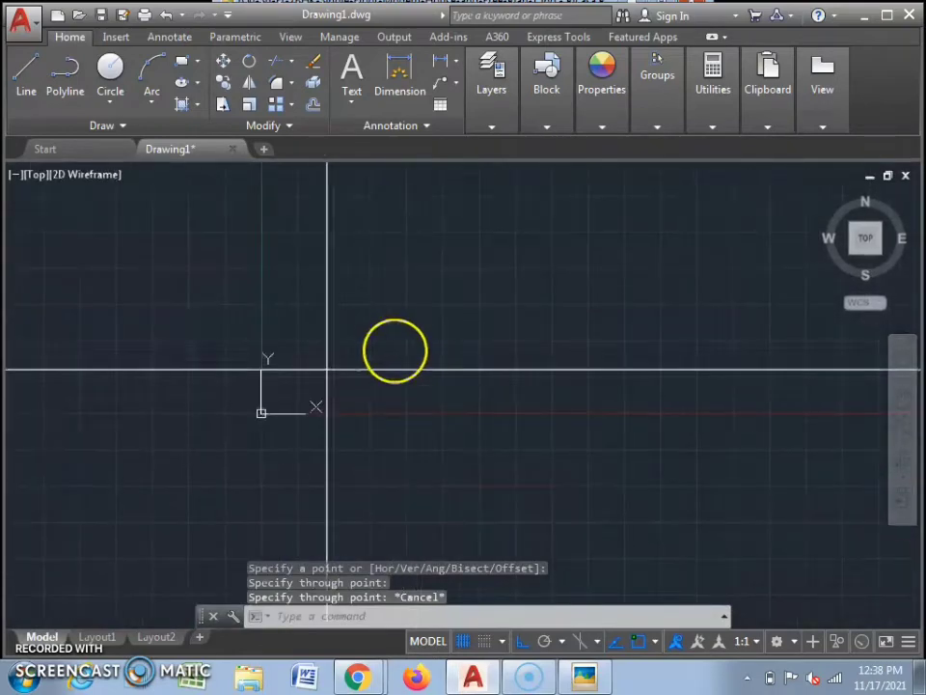
scroll(389, 362, "up", 4)
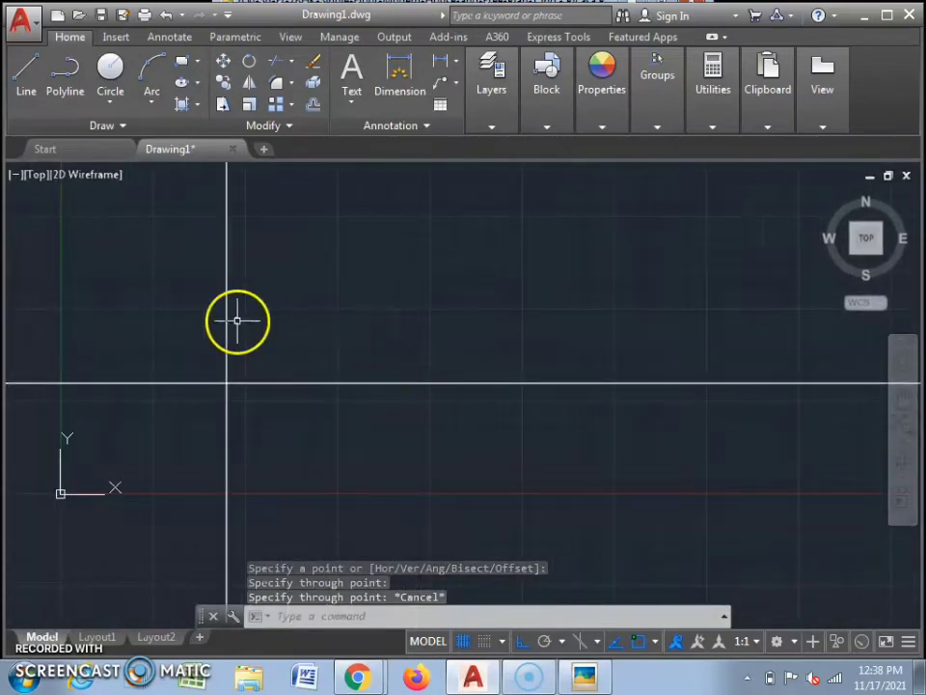
scroll(302, 344, "down", 2)
scroll(304, 376, "down", 2)
scroll(304, 375, "up", 4)
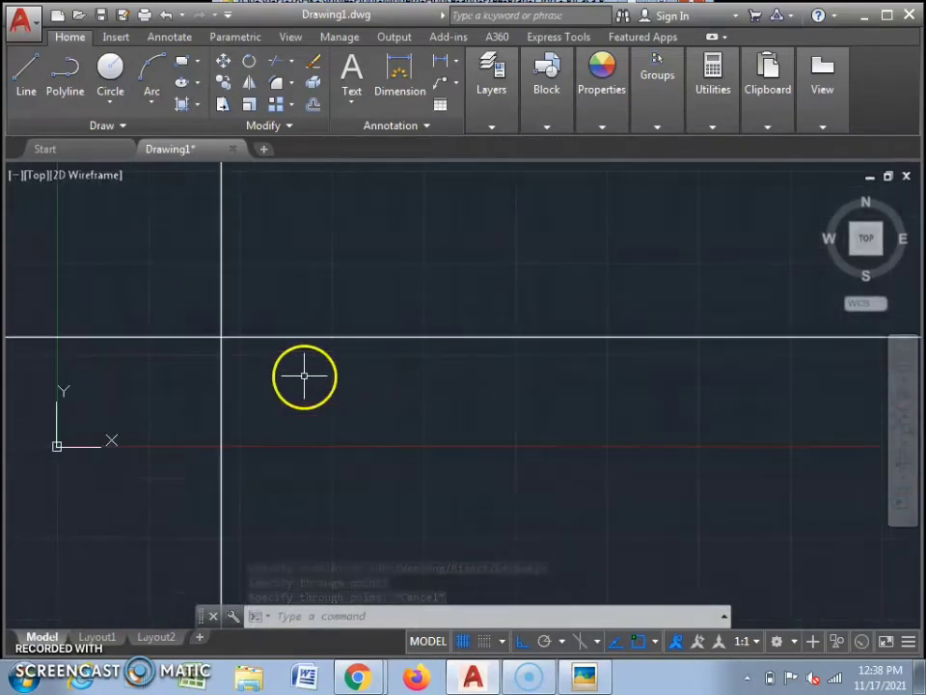
scroll(283, 421, "down", 2)
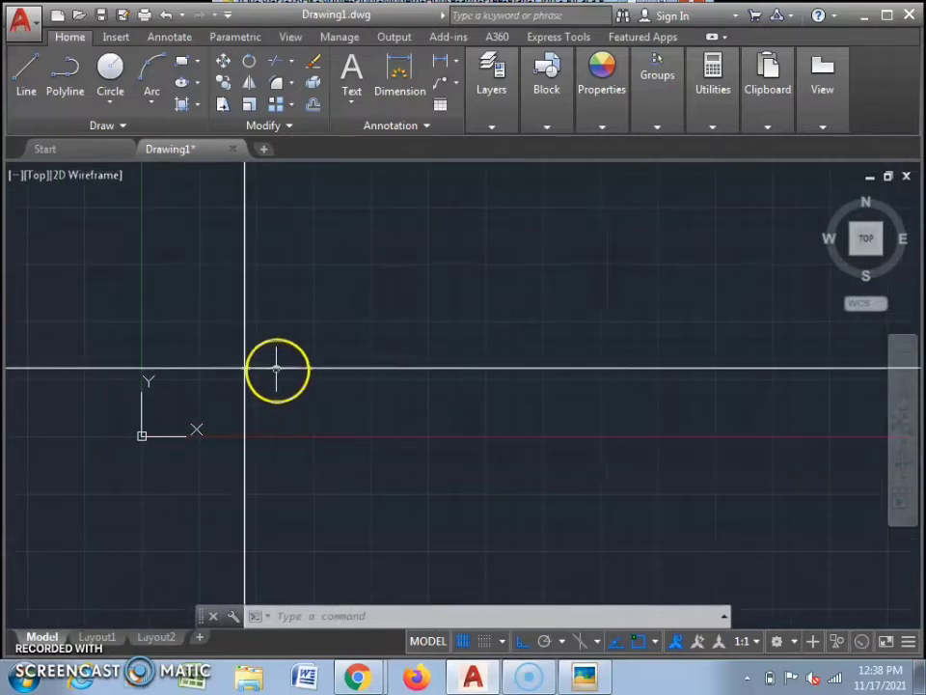
scroll(268, 338, "up", 2)
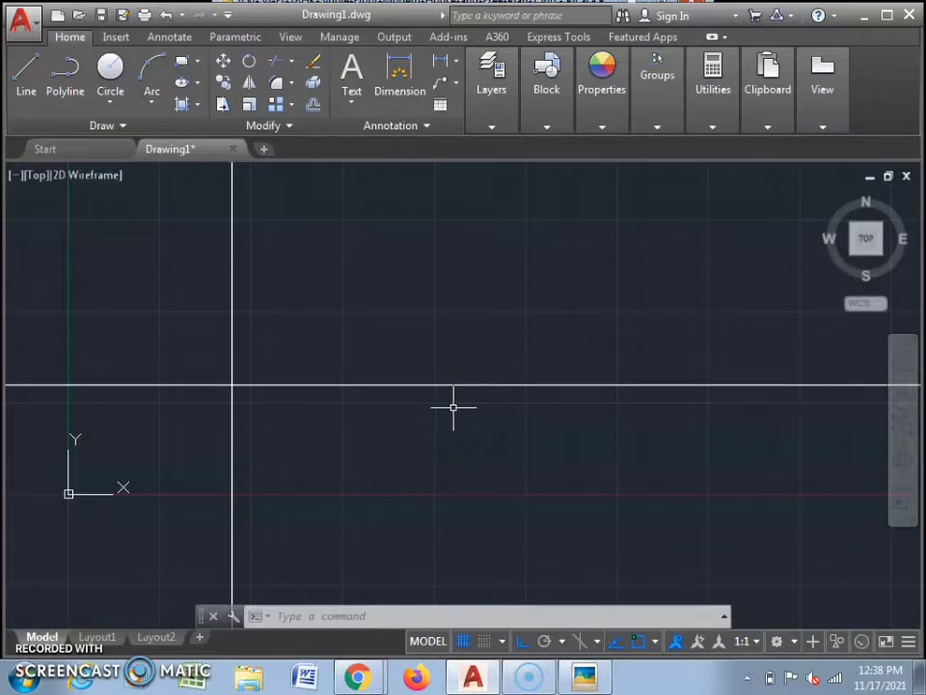
- Check the room layout and dimensions in the 650-Sq-Ft floor plan image and return to AutoCAD
left_click(27, 85)
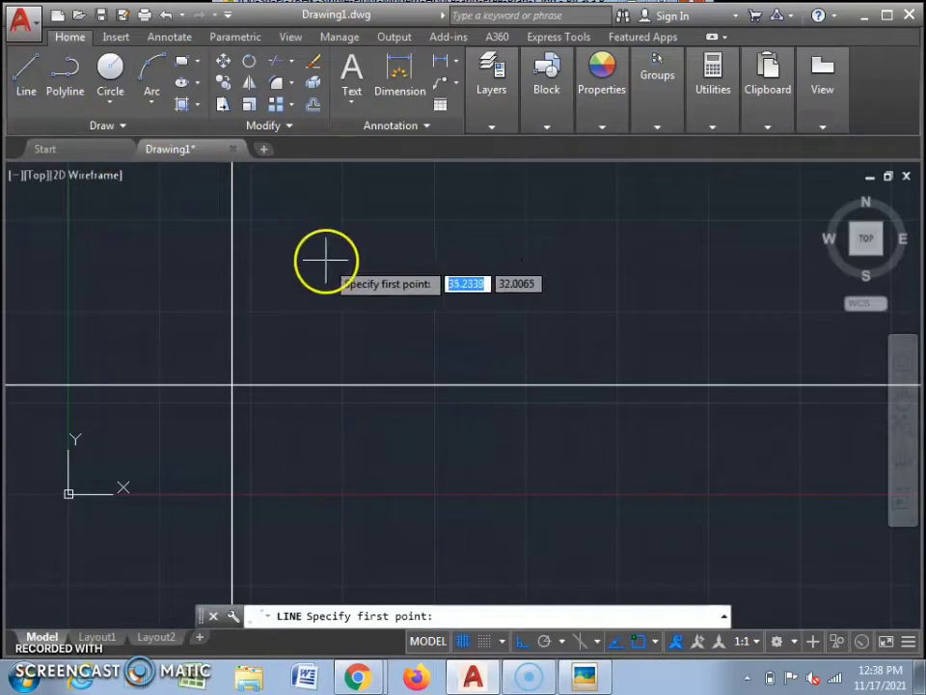
left_click(610, 685)
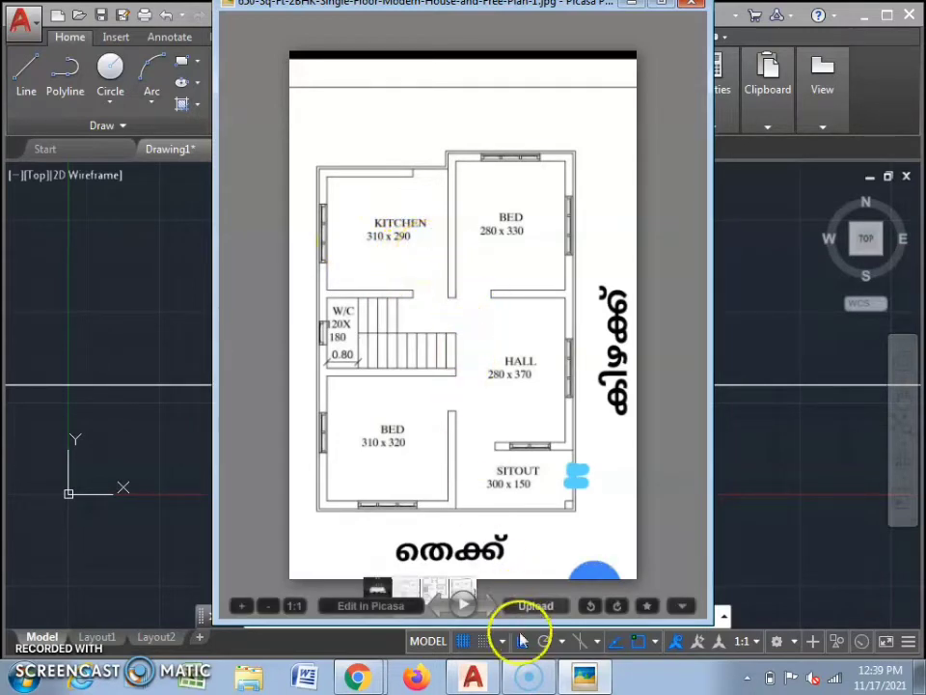
left_click(456, 683)
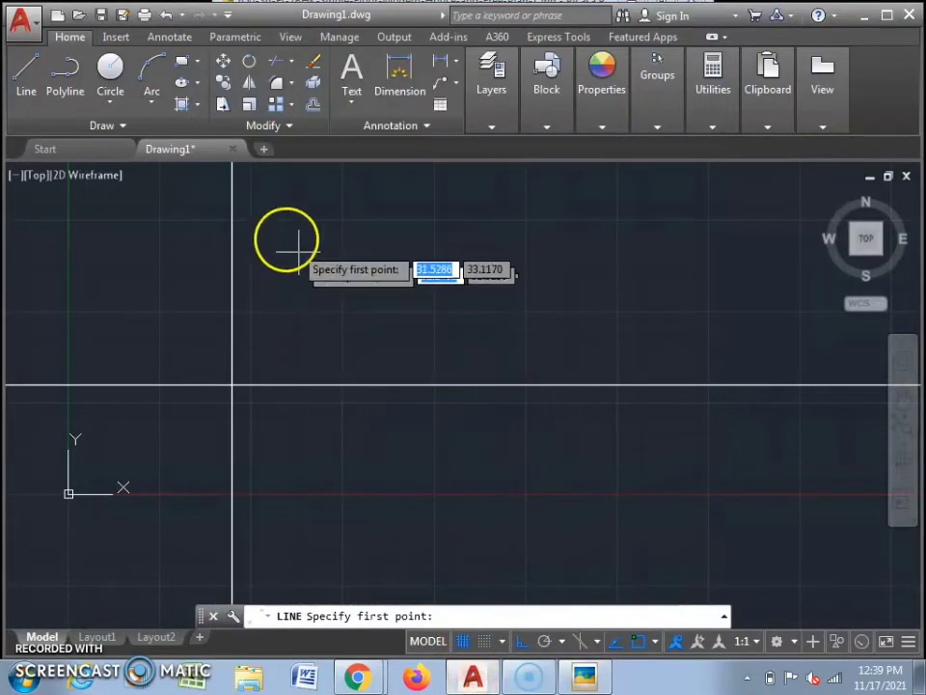
- Turn Snap on and select all object snap modes in the Drafting Settings while the Line command is active
left_click(19, 79)
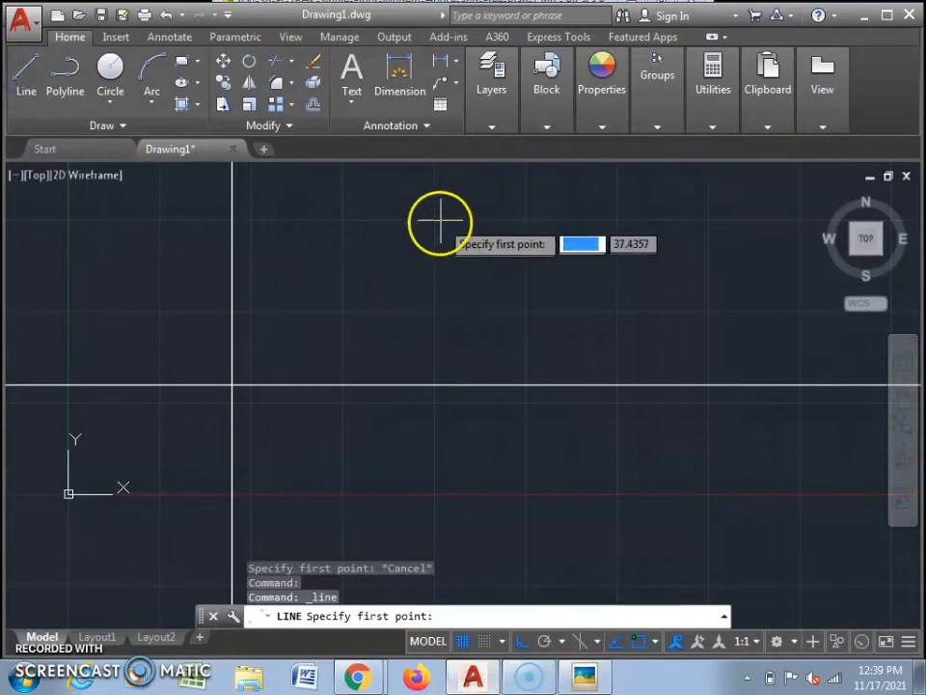
left_click(489, 641)
left_click(502, 641)
left_click(526, 616)
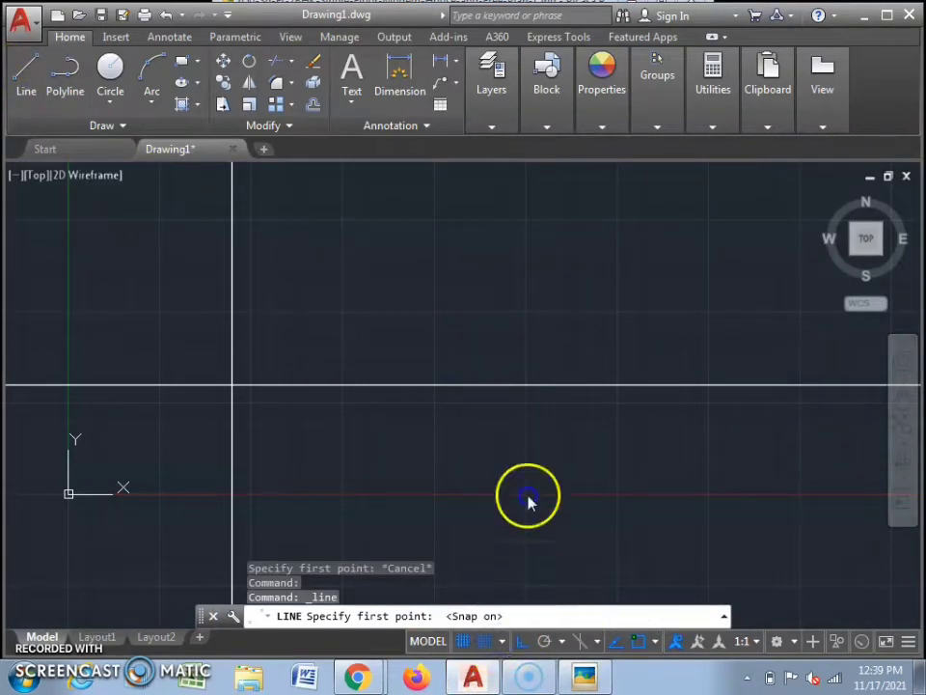
left_click(583, 166)
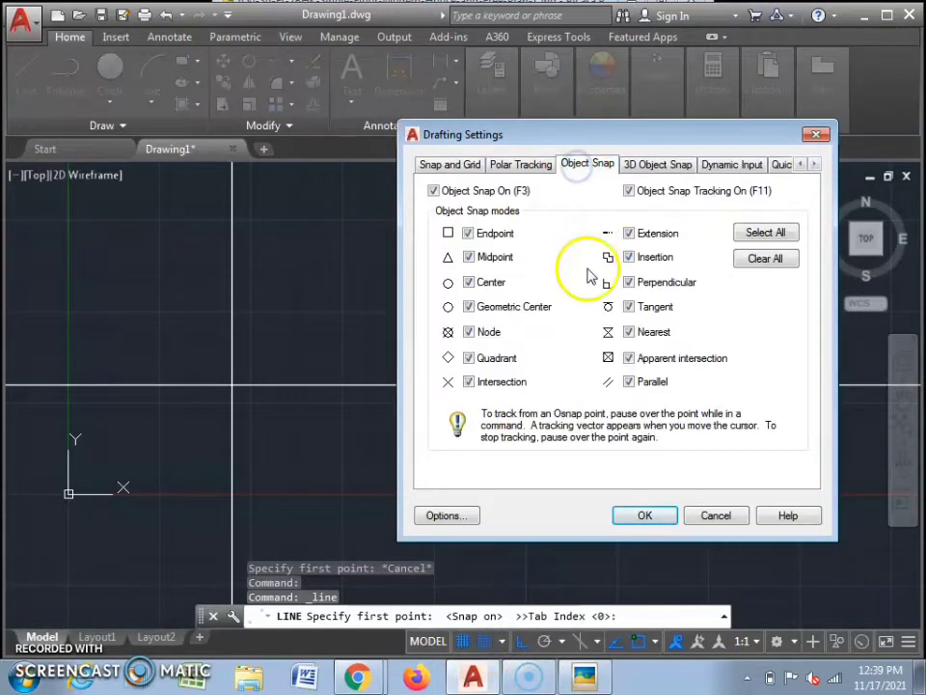
left_click(647, 514)
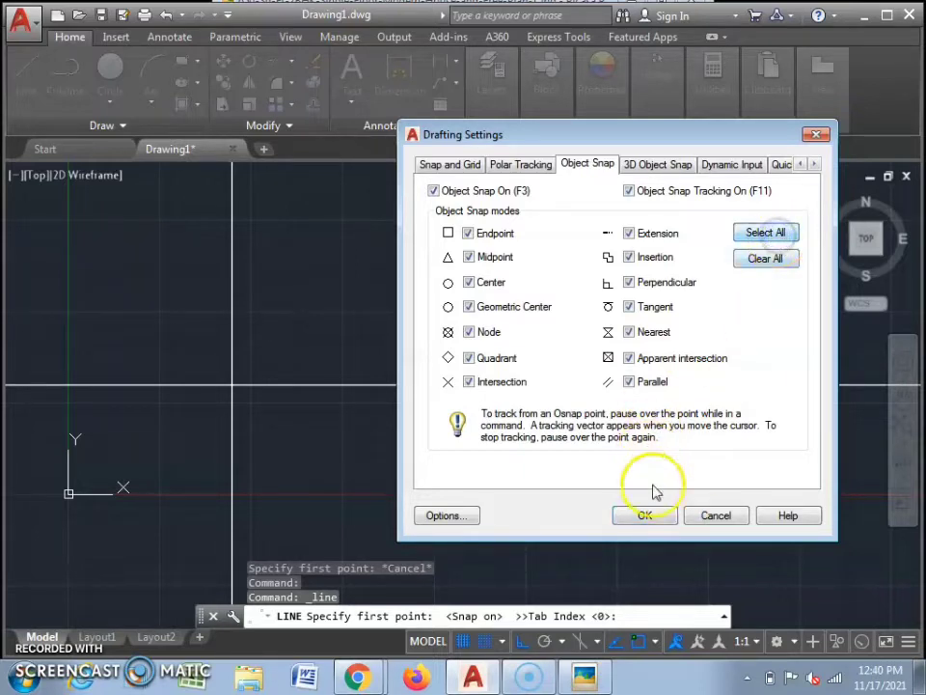
- Accept the drafting settings, check the kitchen size in the plan image, and draw a 310-unit horizontal line near the construction lines
left_click(645, 515)
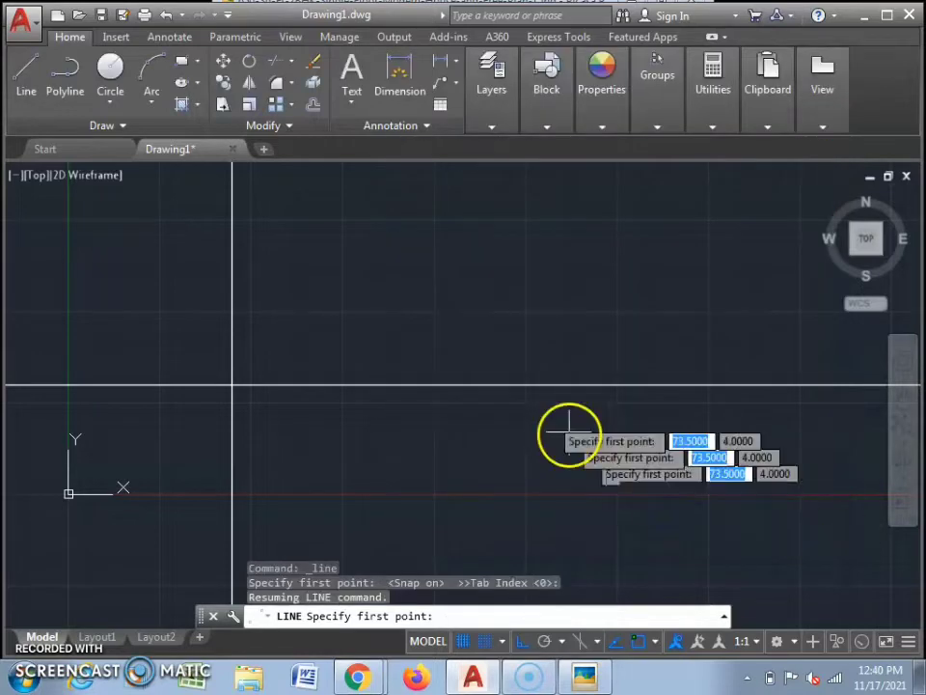
left_click(344, 310)
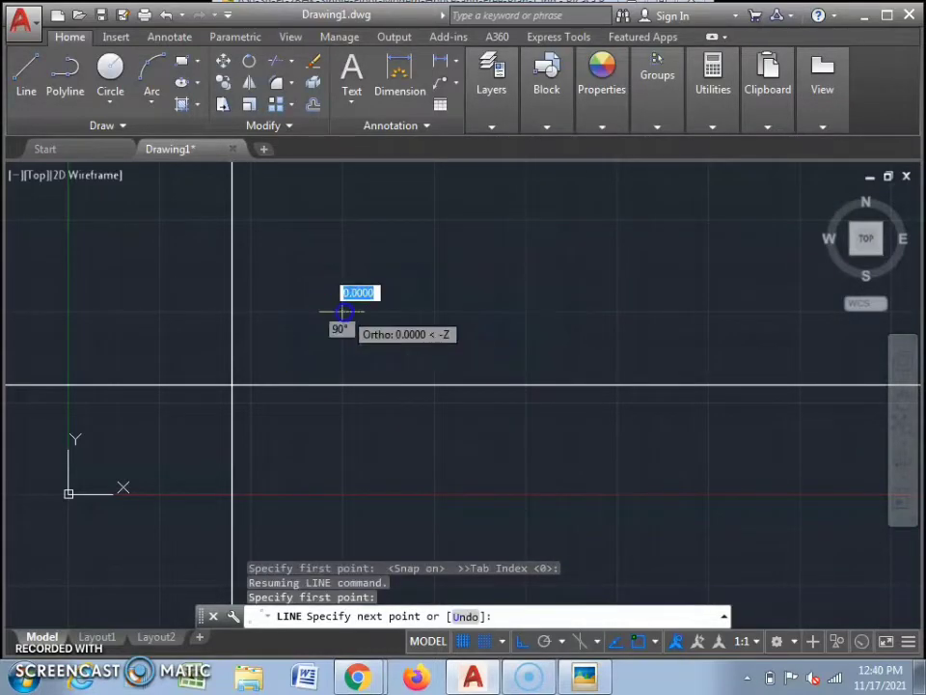
left_click(582, 678)
left_click(582, 677)
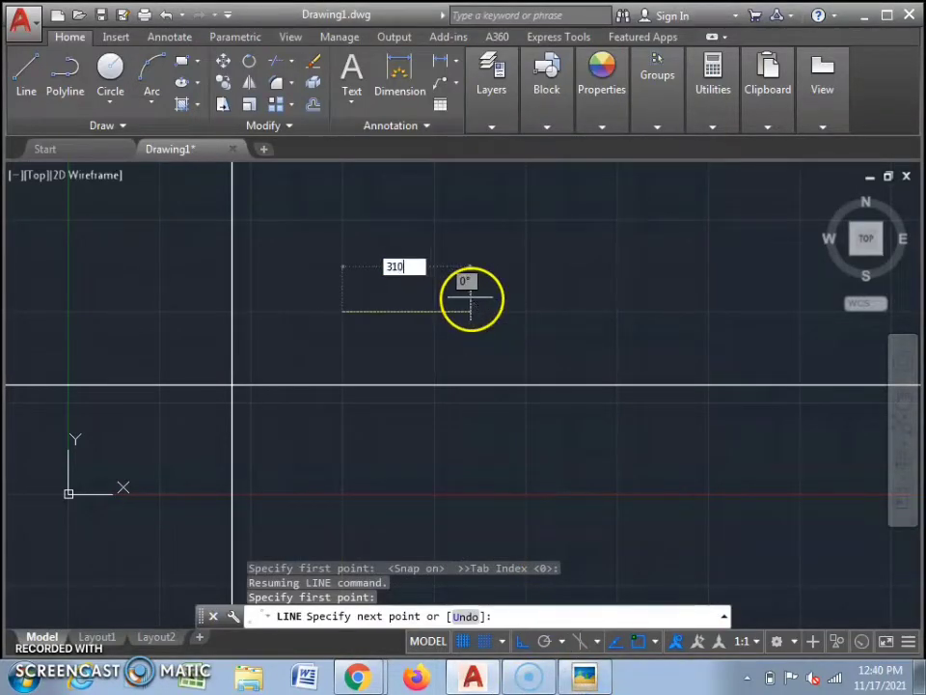
type("310")
key("Return")
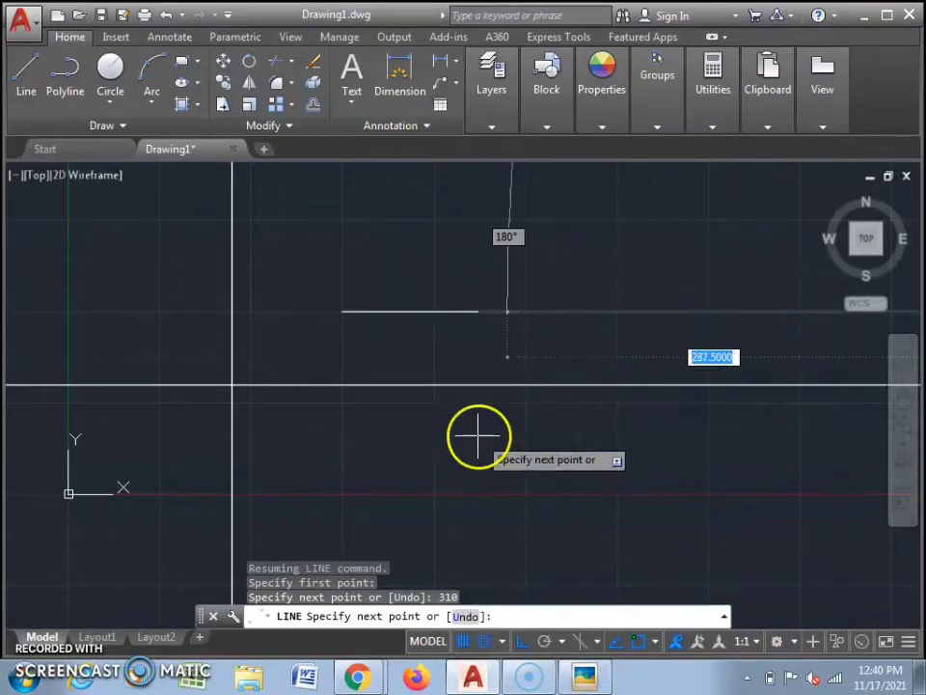
key("Escape")
- Move the 310-unit line by its midpoint, with Ortho off, into empty space above and to the right of the construction lines
scroll(463, 357, "down", 3)
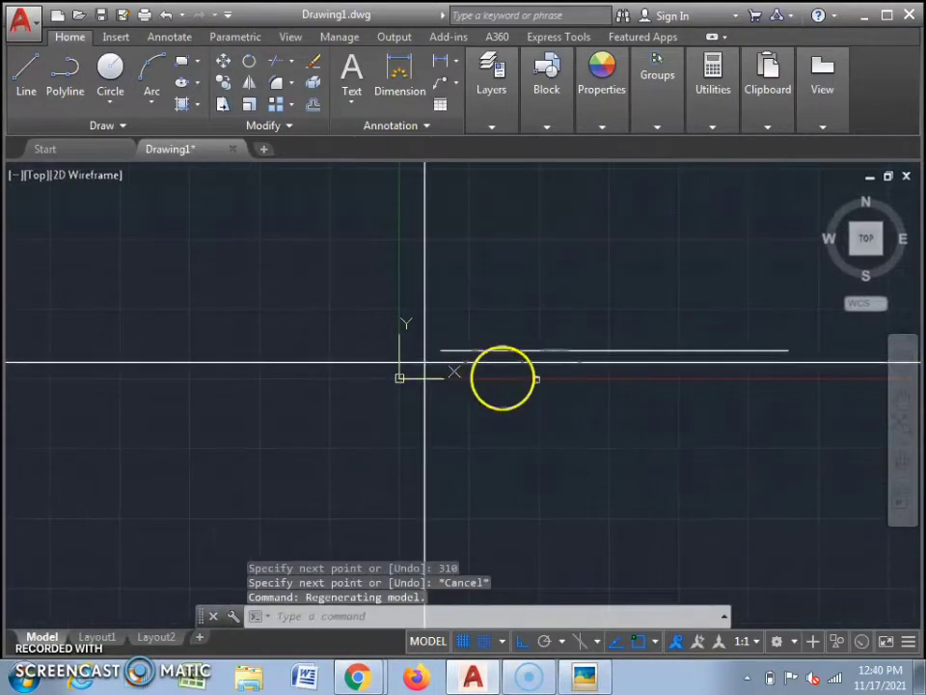
scroll(488, 406, "down", 3)
scroll(496, 321, "up", 3)
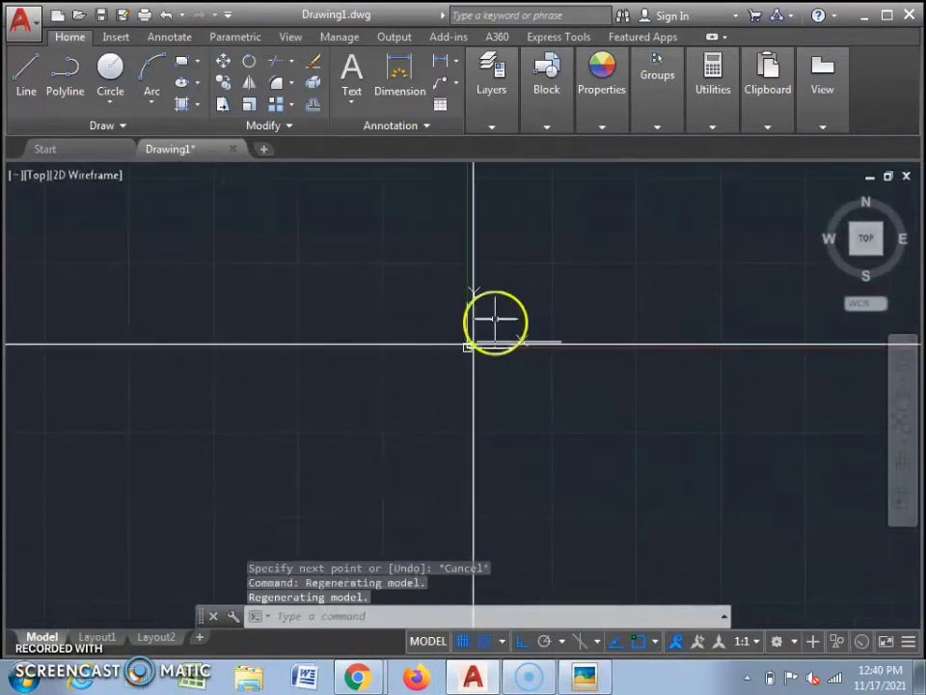
scroll(512, 340, "down", 2)
scroll(498, 310, "up", 5)
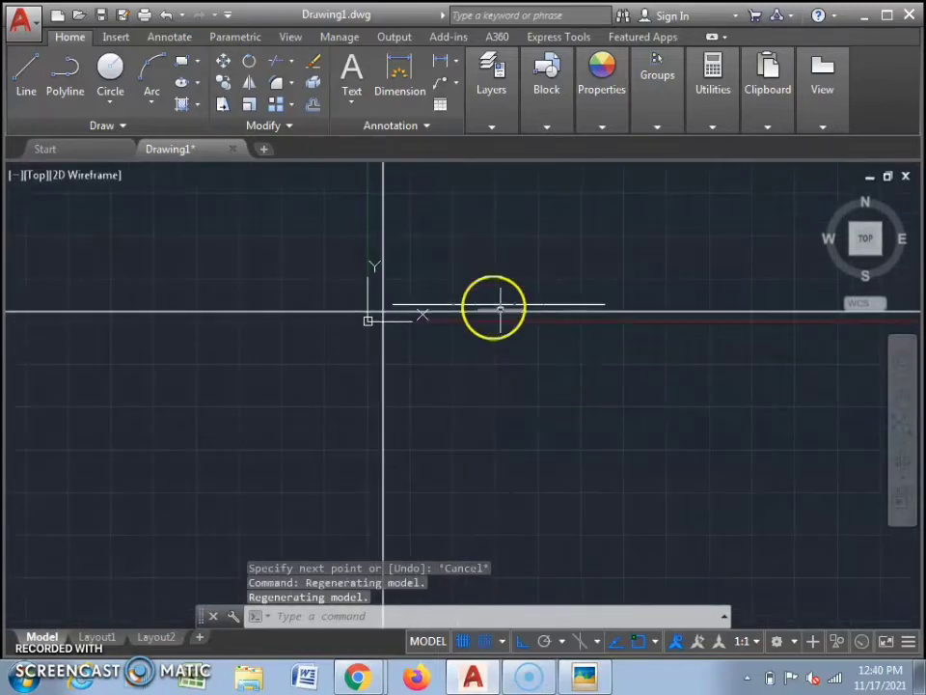
scroll(444, 270, "down", 2)
left_click(453, 279)
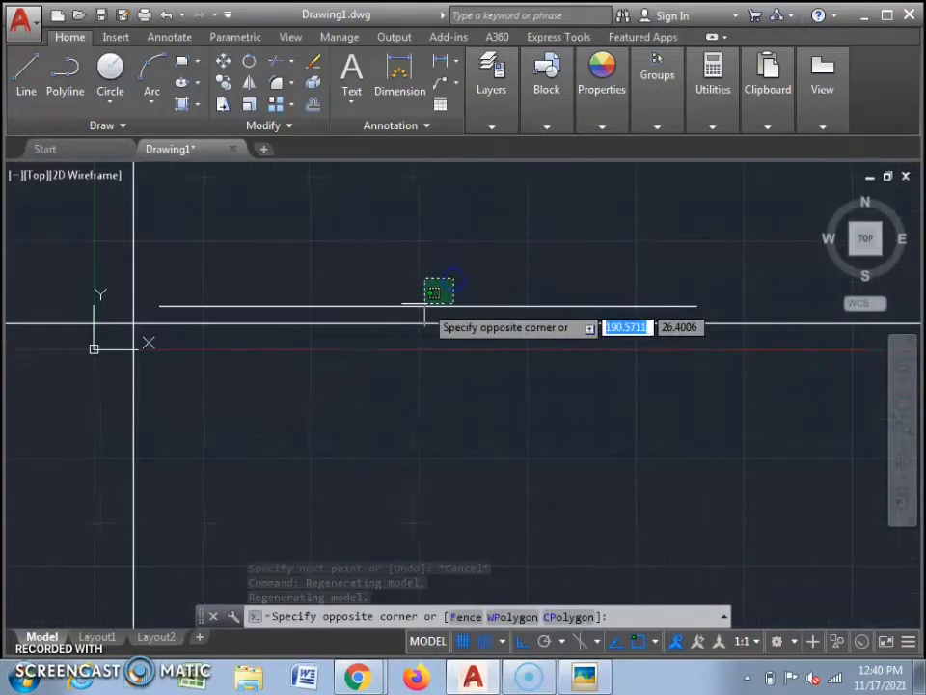
left_click(431, 309)
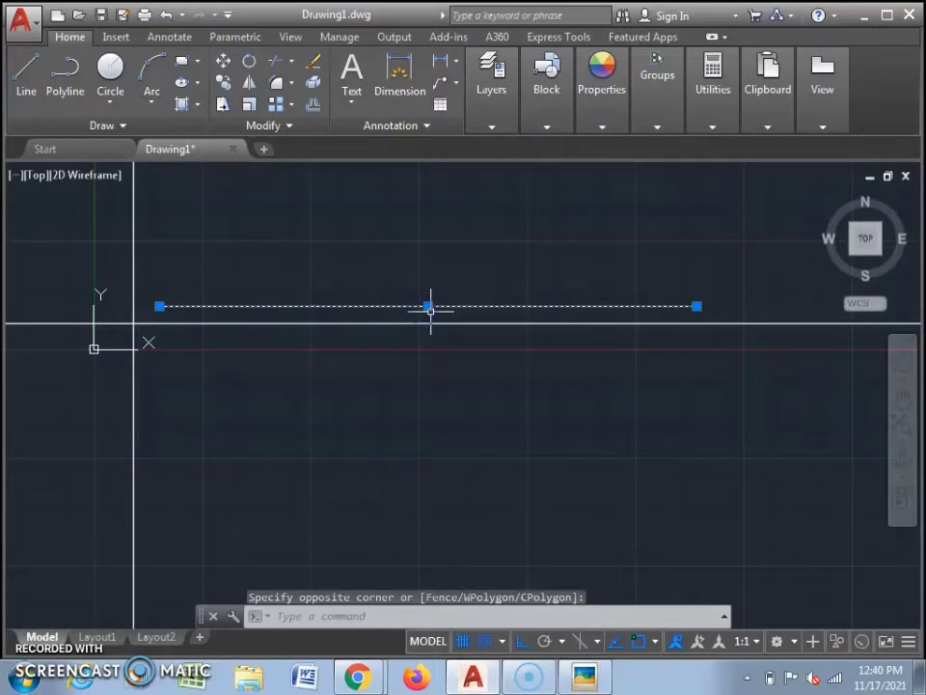
key("Return")
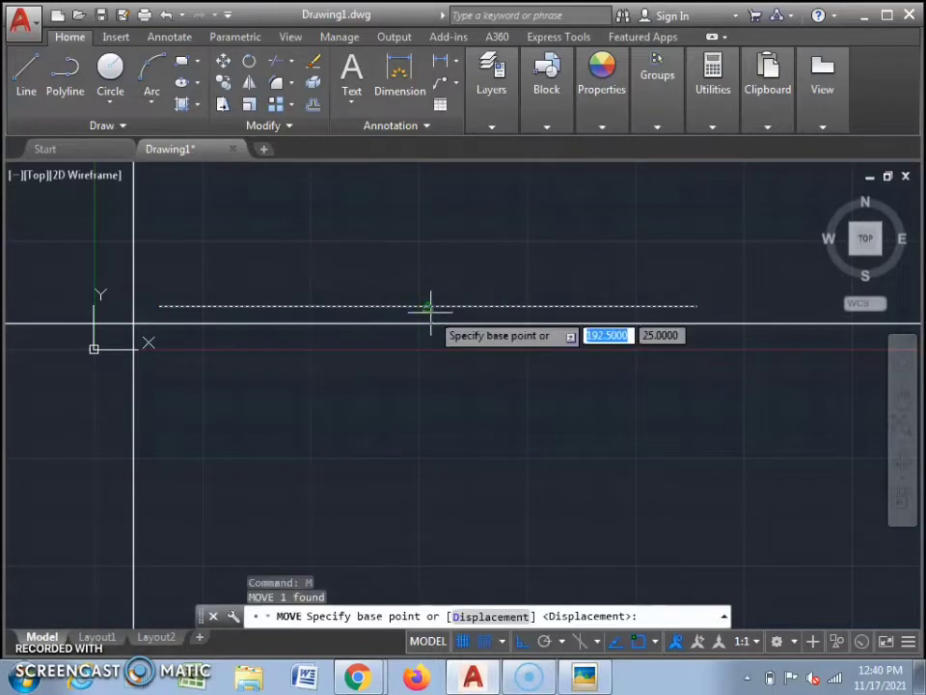
left_click(431, 307)
scroll(431, 306, "down", 2)
scroll(431, 307, "down", 2)
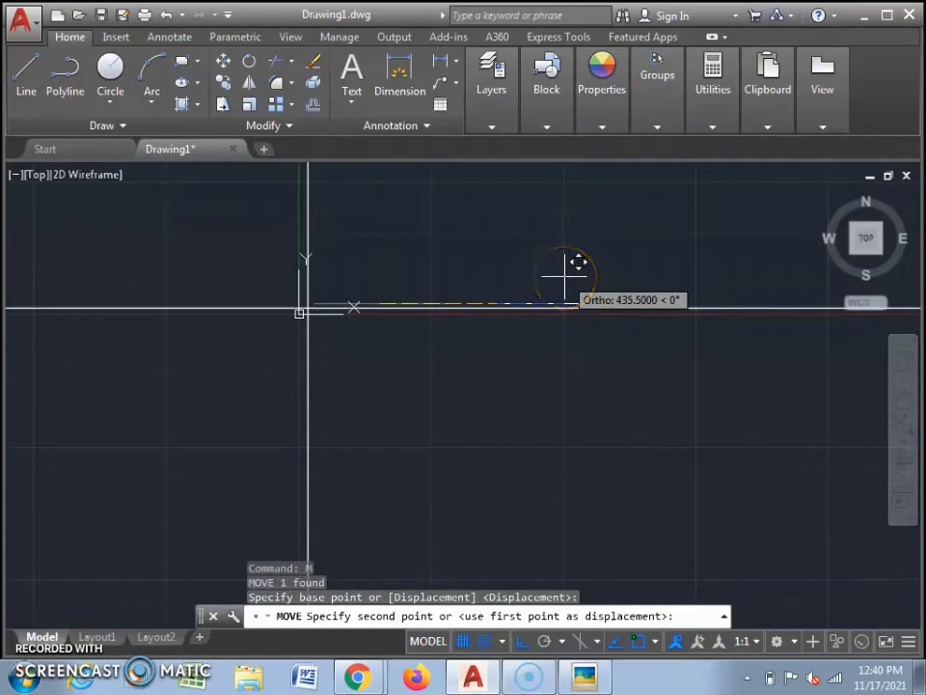
left_click(522, 642)
scroll(491, 585, "down", 2)
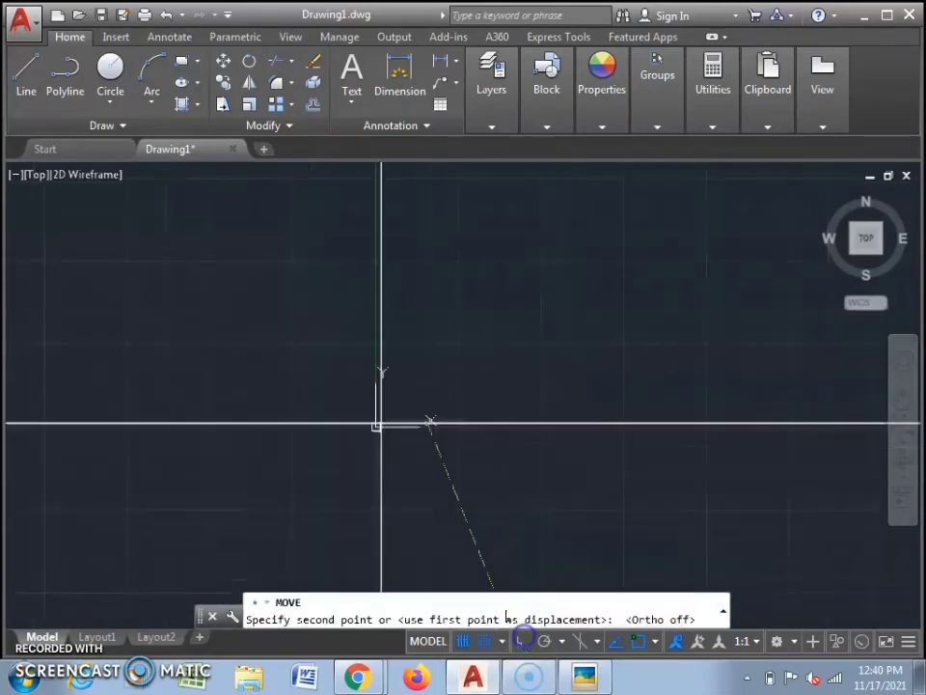
scroll(670, 335, "up", 4)
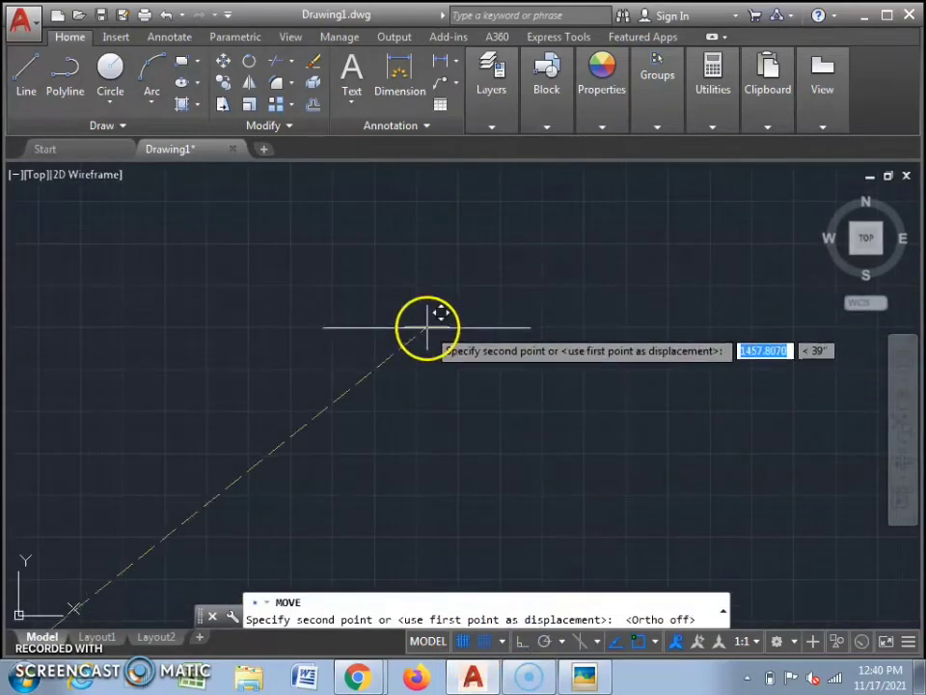
left_click(417, 328)
key("Escape")
- Check the kitchen depth in the plan image and draw a 290-unit line straight down from the horizontal line's right end
scroll(337, 331, "down", 6)
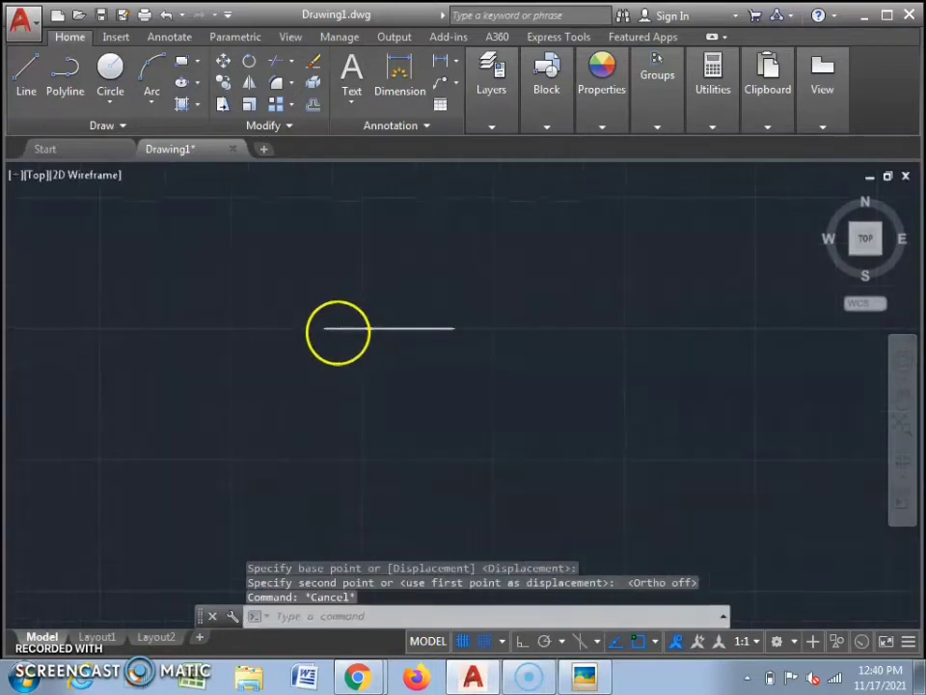
scroll(356, 393, "up", 4)
scroll(380, 319, "down", 4)
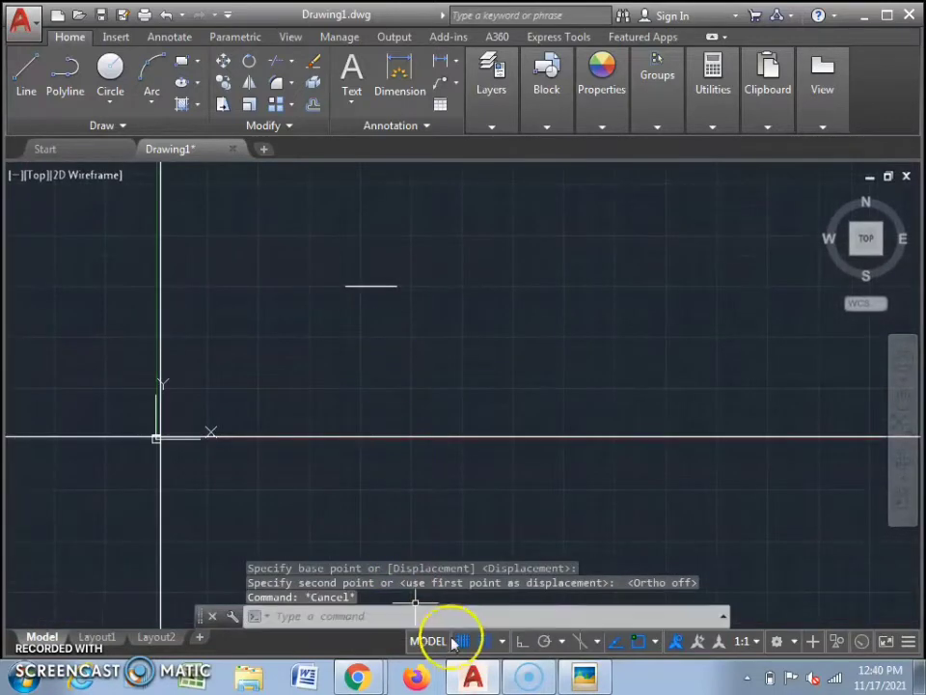
left_click(586, 678)
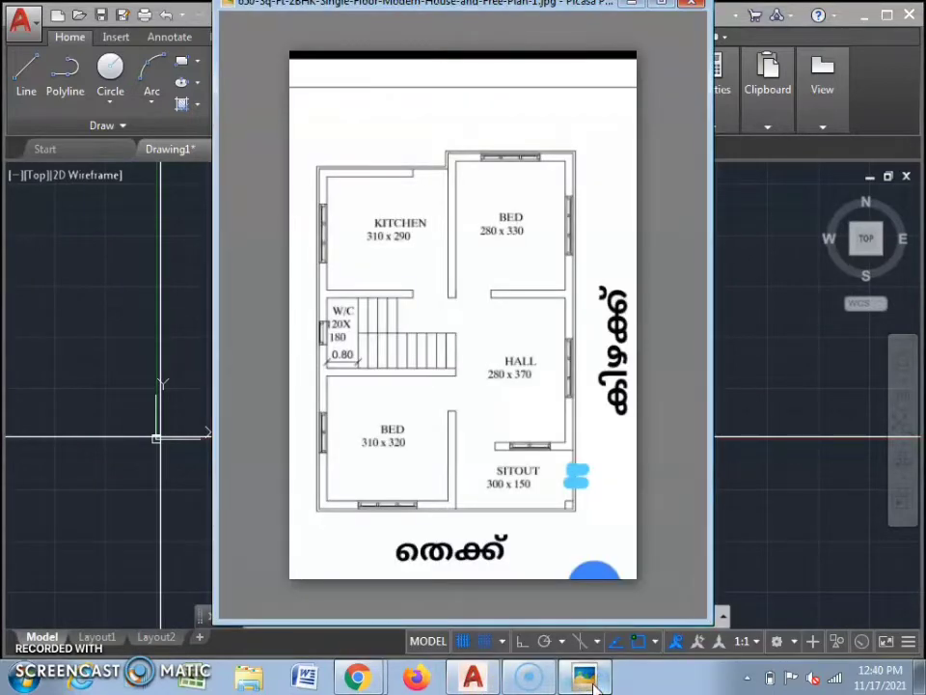
left_click(600, 681)
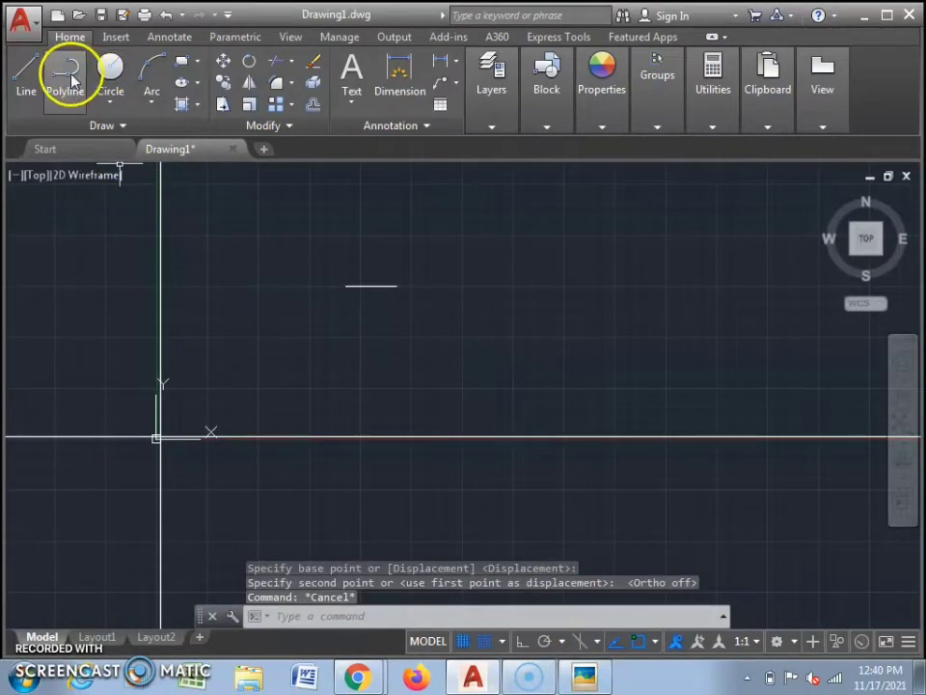
left_click(29, 81)
scroll(363, 302, "up", 4)
scroll(363, 302, "up", 1)
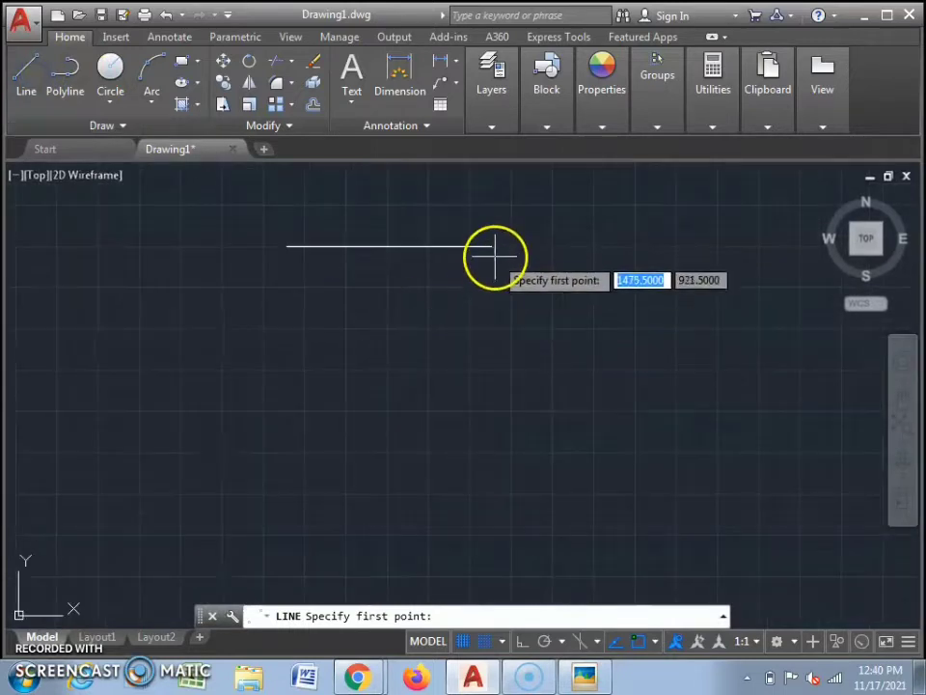
left_click(492, 248)
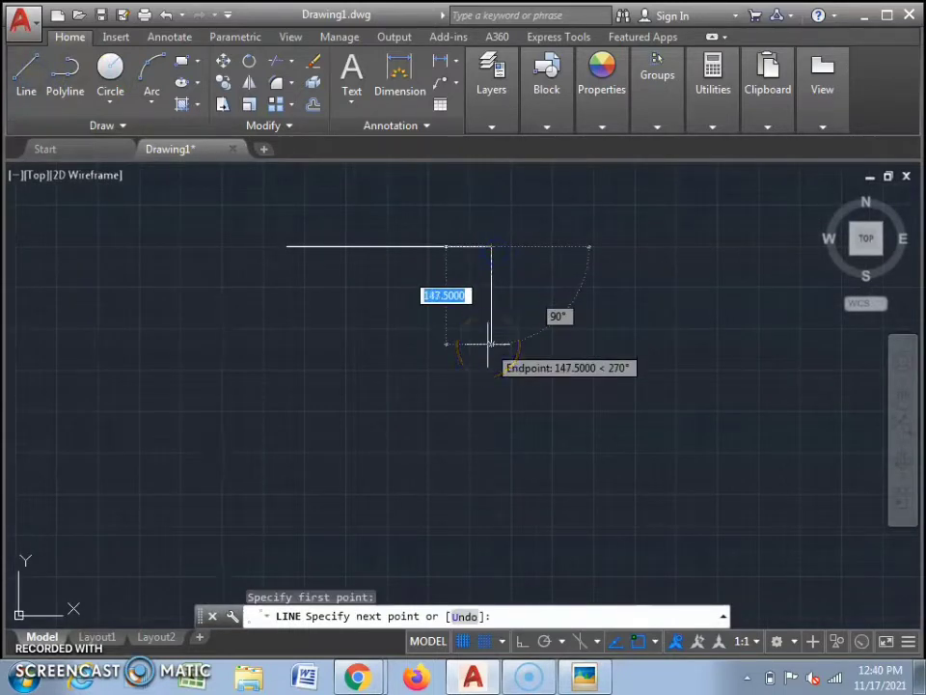
key("Return")
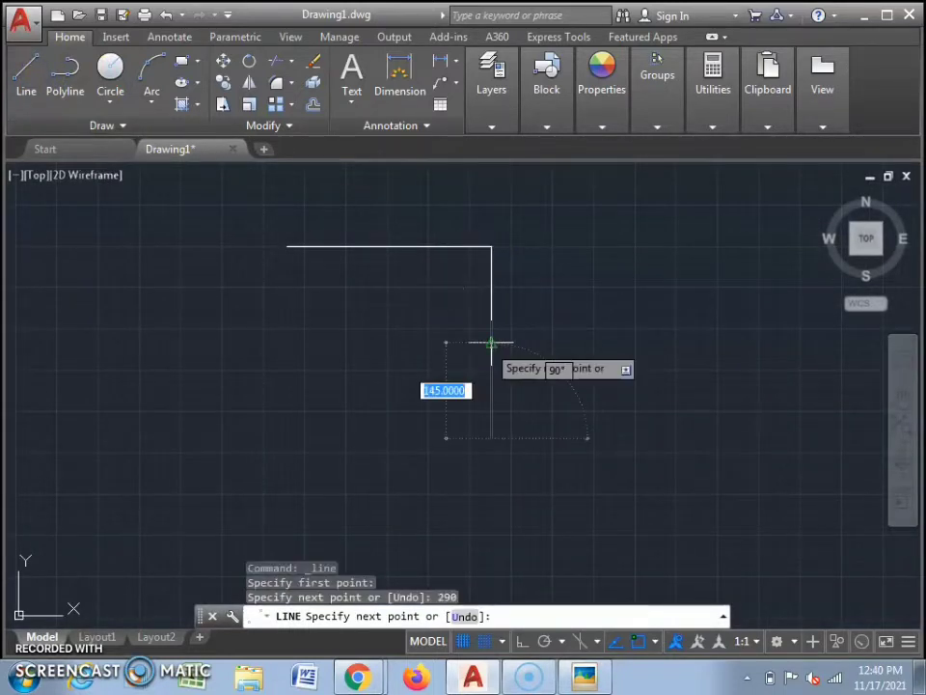
key("Escape")
- Compare the two drawn kitchen lines with the room layout in the floor plan image
scroll(526, 405, "down", 2)
scroll(529, 434, "up", 2)
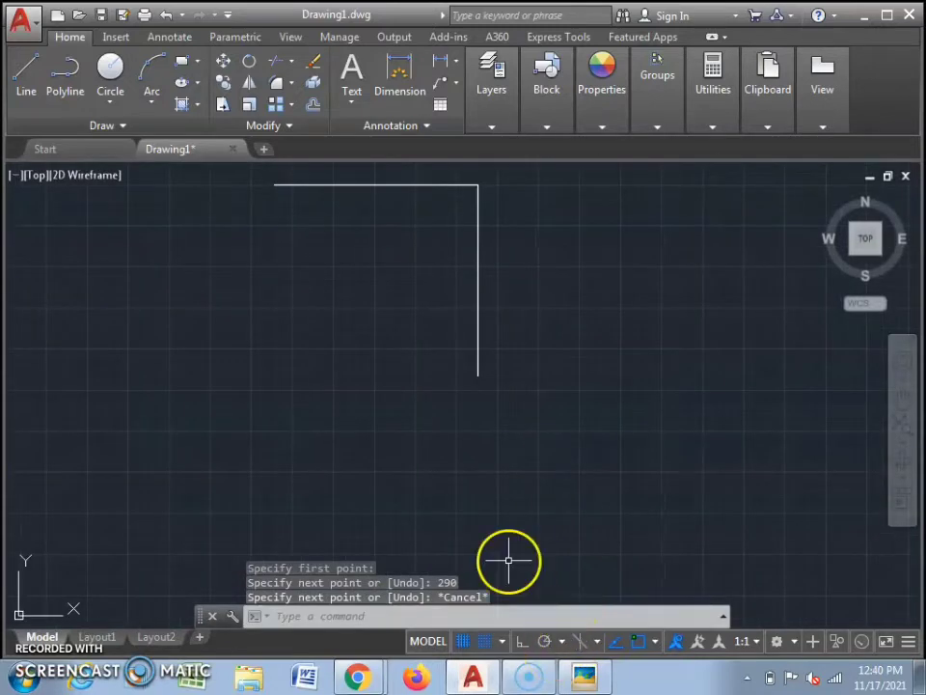
scroll(482, 361, "down", 1)
left_click(423, 210)
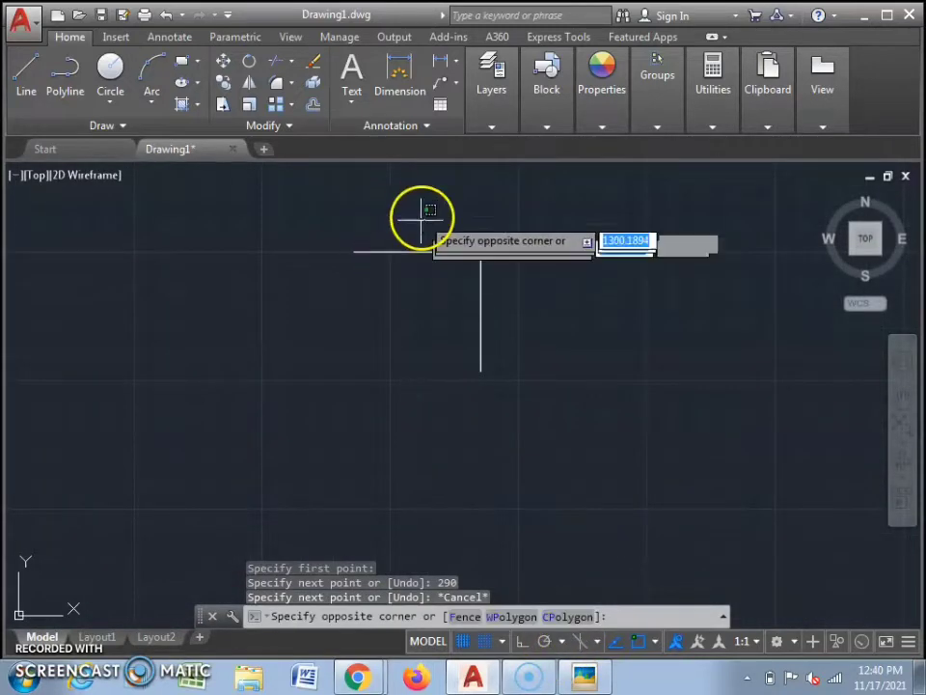
left_click(425, 209)
scroll(444, 387, "up", 2)
scroll(445, 391, "down", 2)
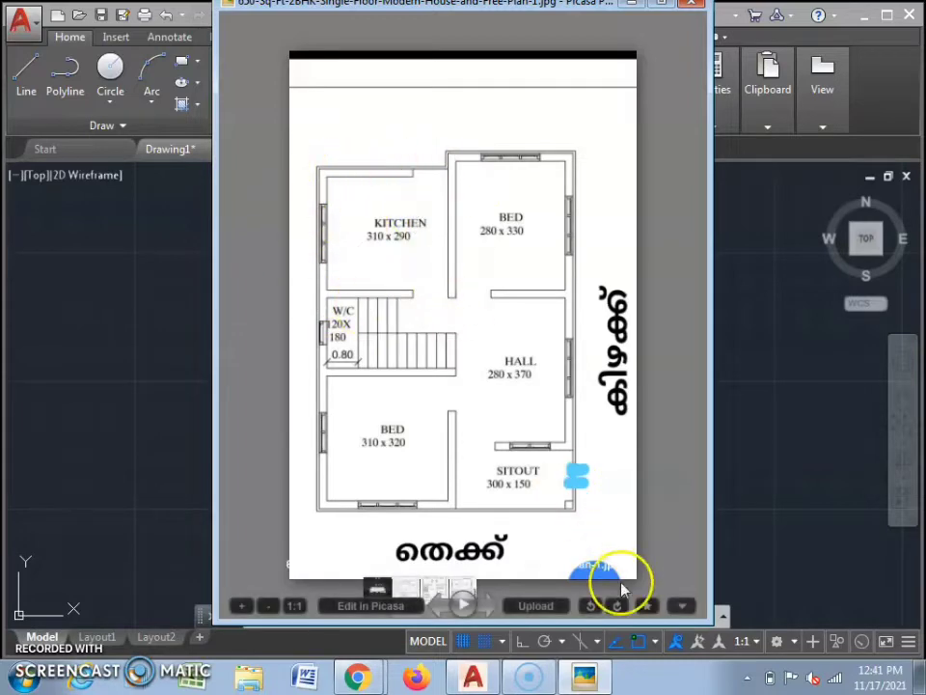
key("Escape")
scroll(521, 371, "down", 2)
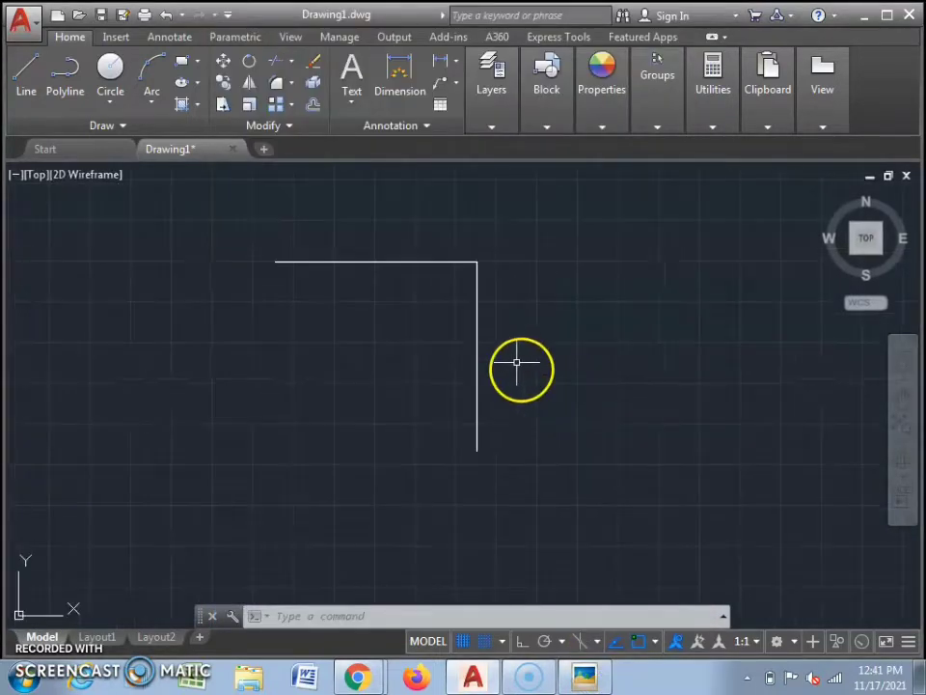
- Copy the 310-unit horizontal line from the upper right corner to the lower end of the vertical line
left_click(407, 244)
left_click(324, 336)
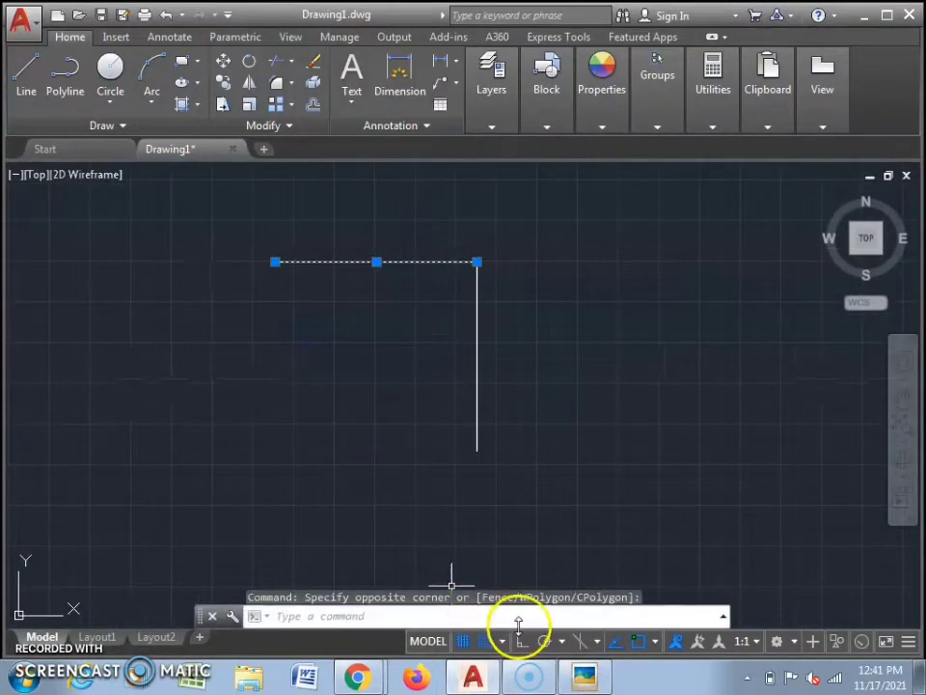
type("co")
key("Return")
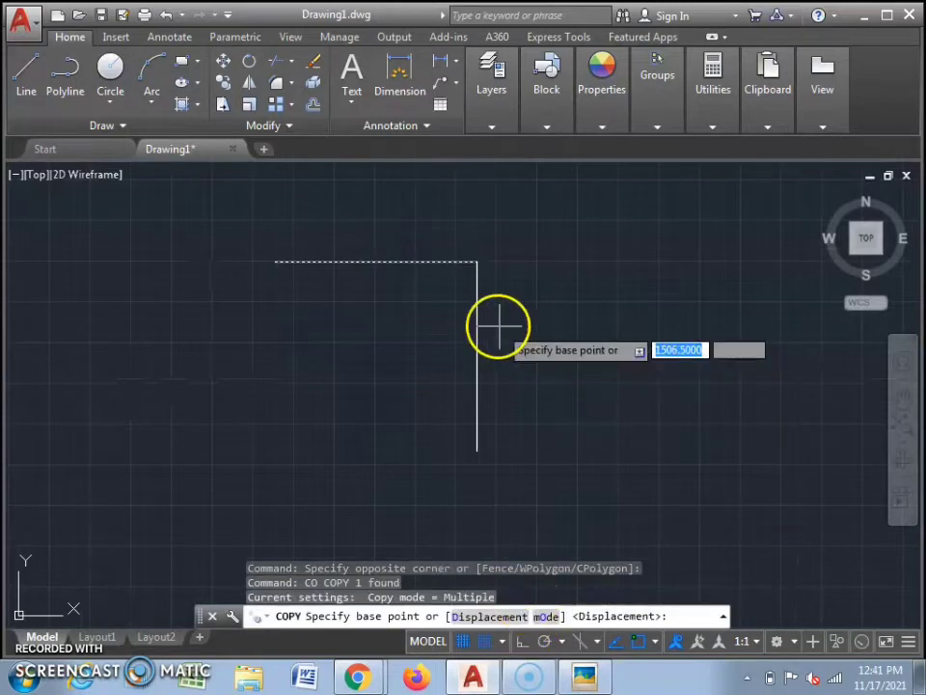
left_click(476, 261)
left_click(477, 450)
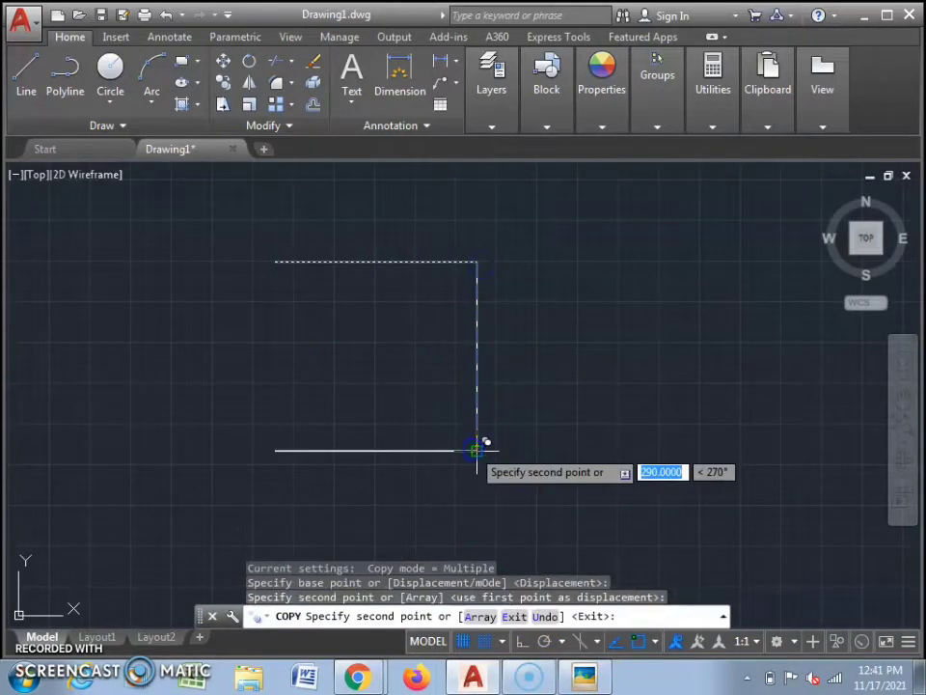
key("Escape")
- Copy the 290-unit vertical line to the left ends of the horizontal lines to close the kitchen rectangle
scroll(540, 386, "down", 2)
scroll(405, 362, "up", 2)
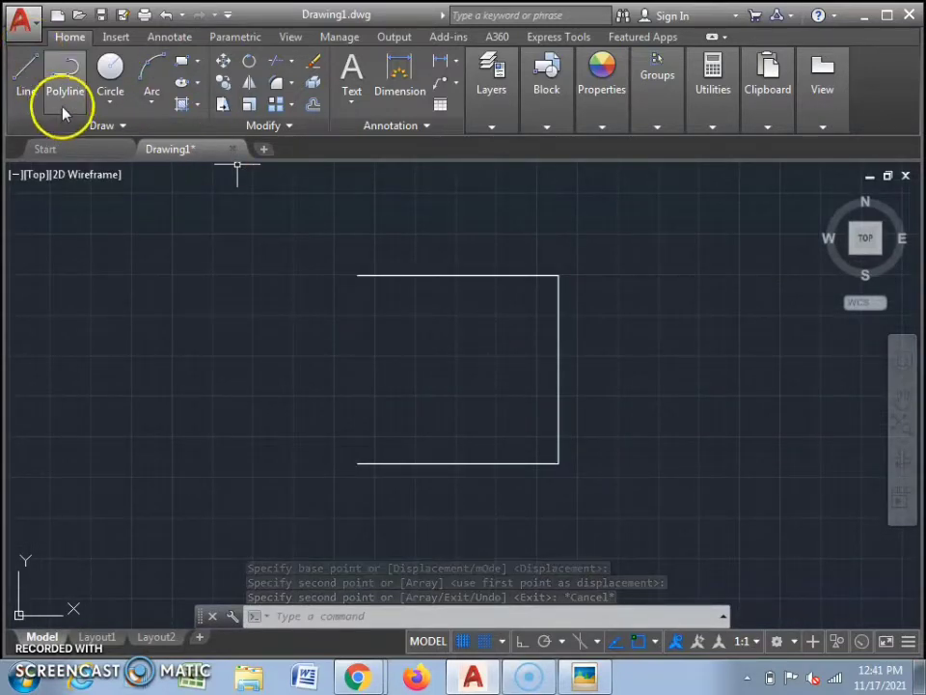
left_click(586, 313)
left_click(544, 341)
type("c")
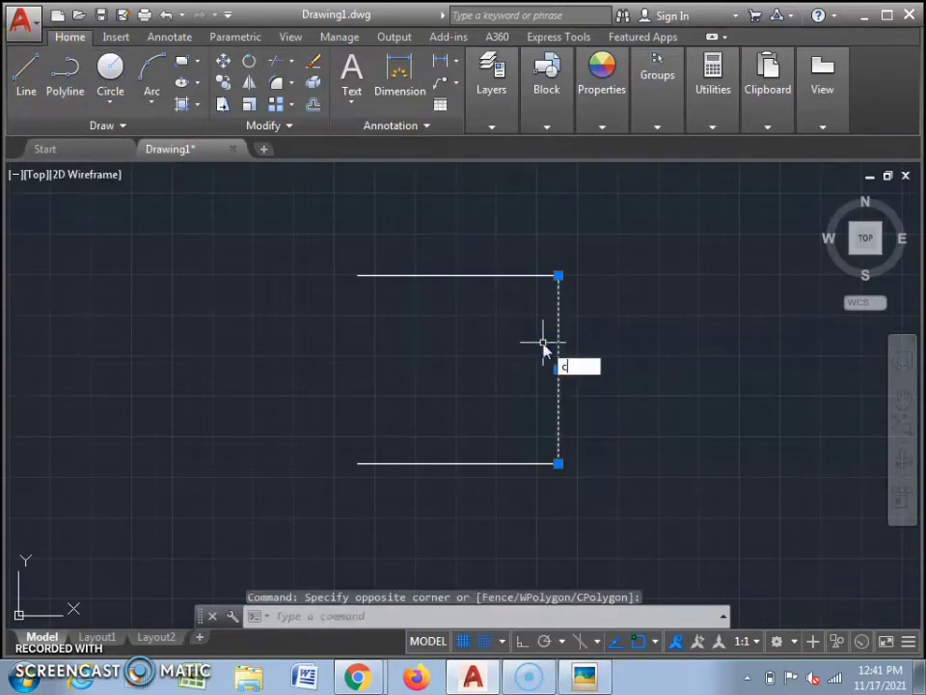
type("o")
key("Return")
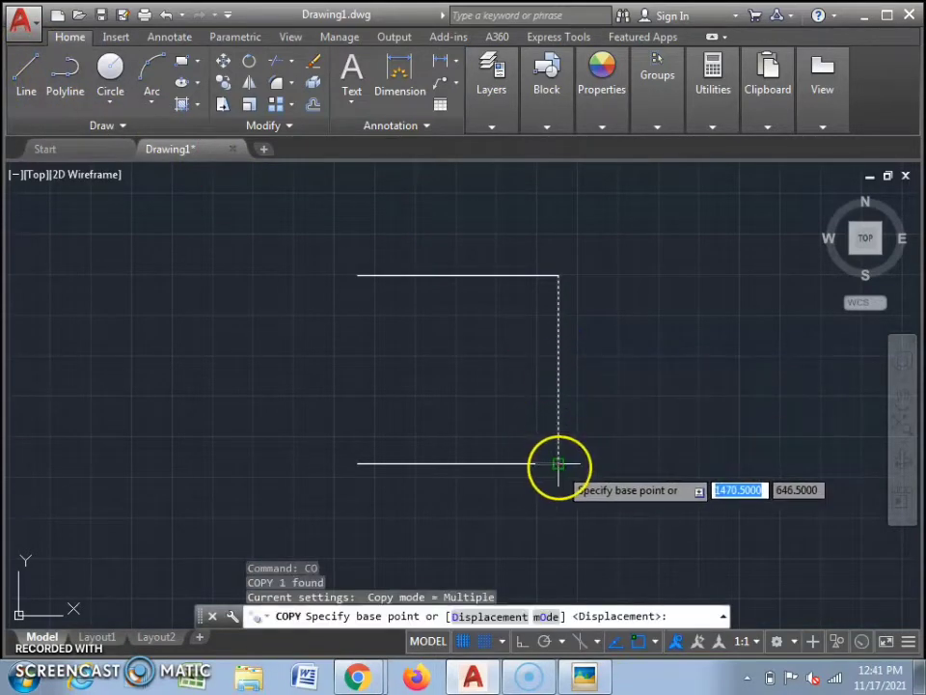
left_click(558, 465)
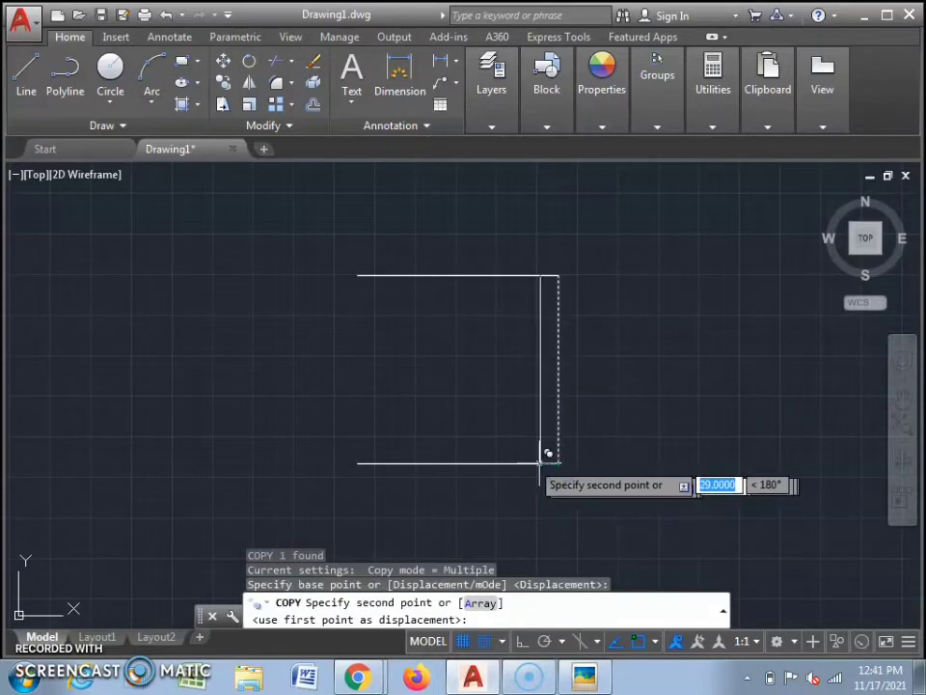
left_click(359, 461)
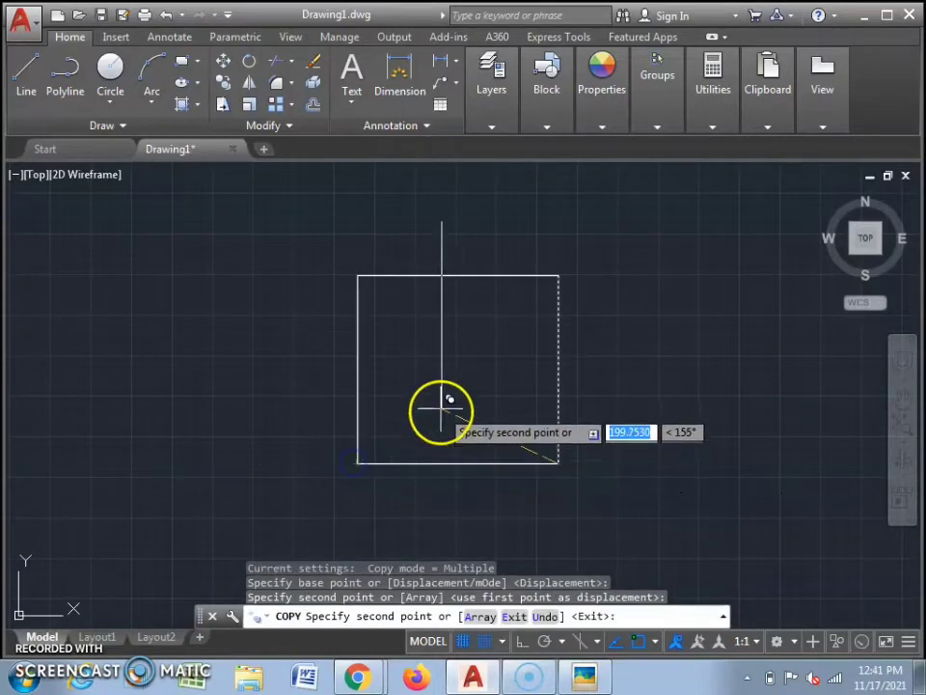
key("Escape")
- Finish the copy and add the multiline text label KITCHEN inside the kitchen rectangle
scroll(365, 412, "down", 2)
scroll(436, 384, "up", 2)
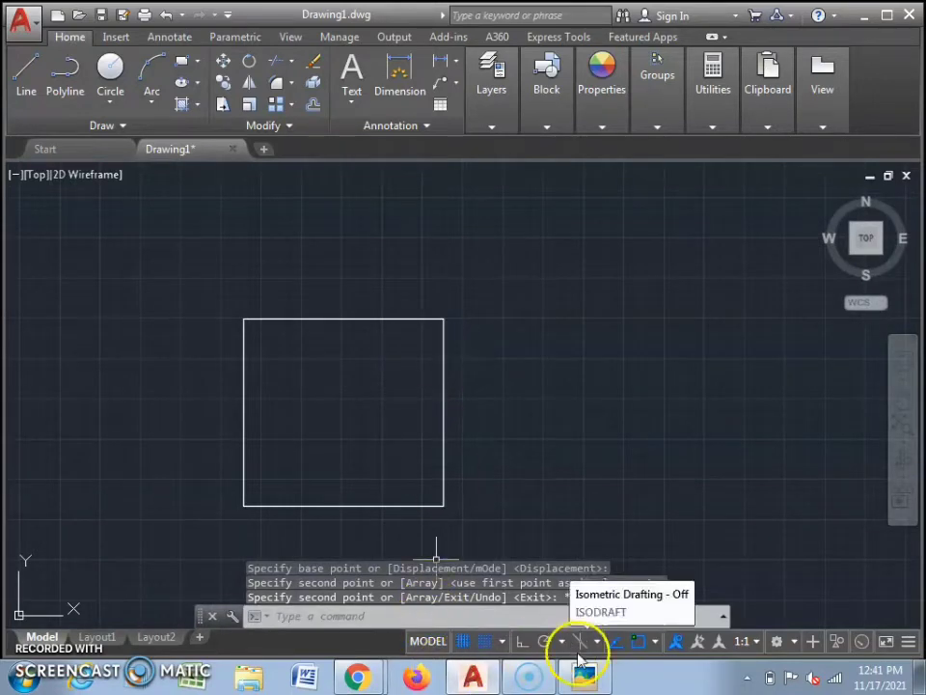
left_click(353, 100)
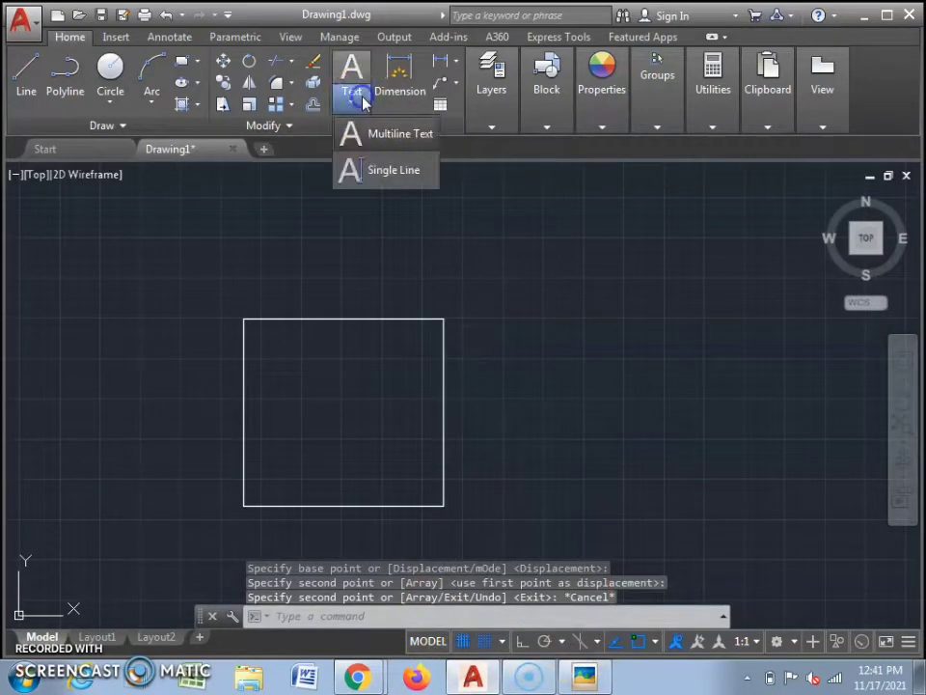
left_click(361, 135)
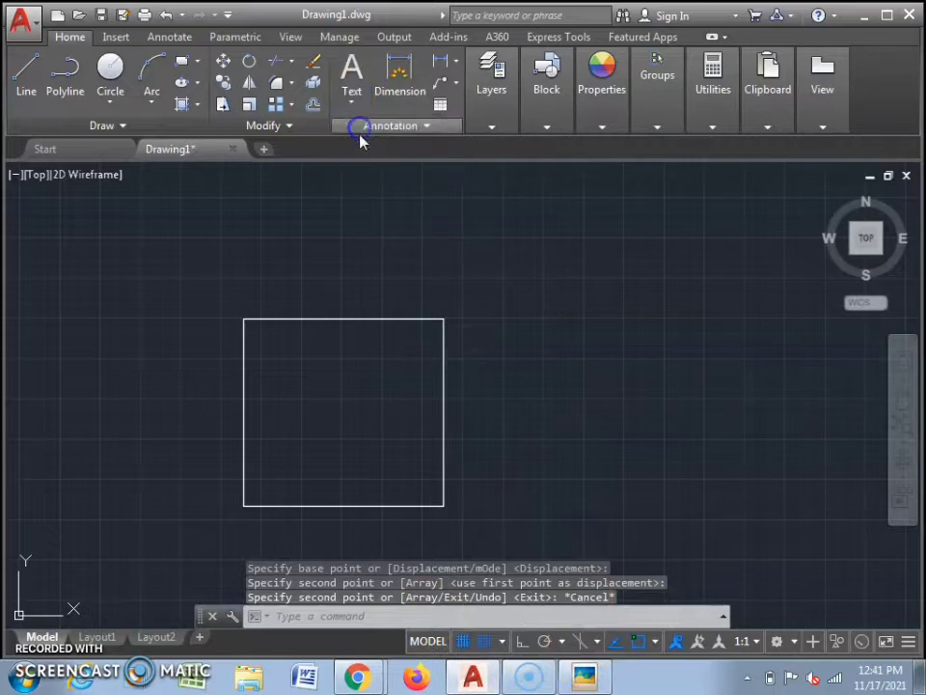
left_click(310, 414)
left_click(413, 446)
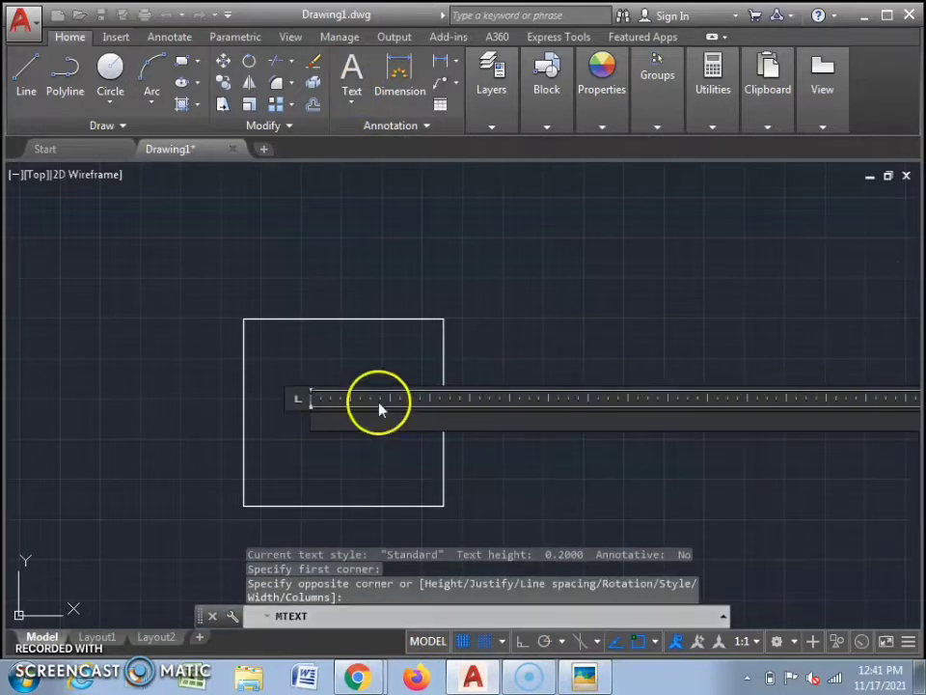
type("k")
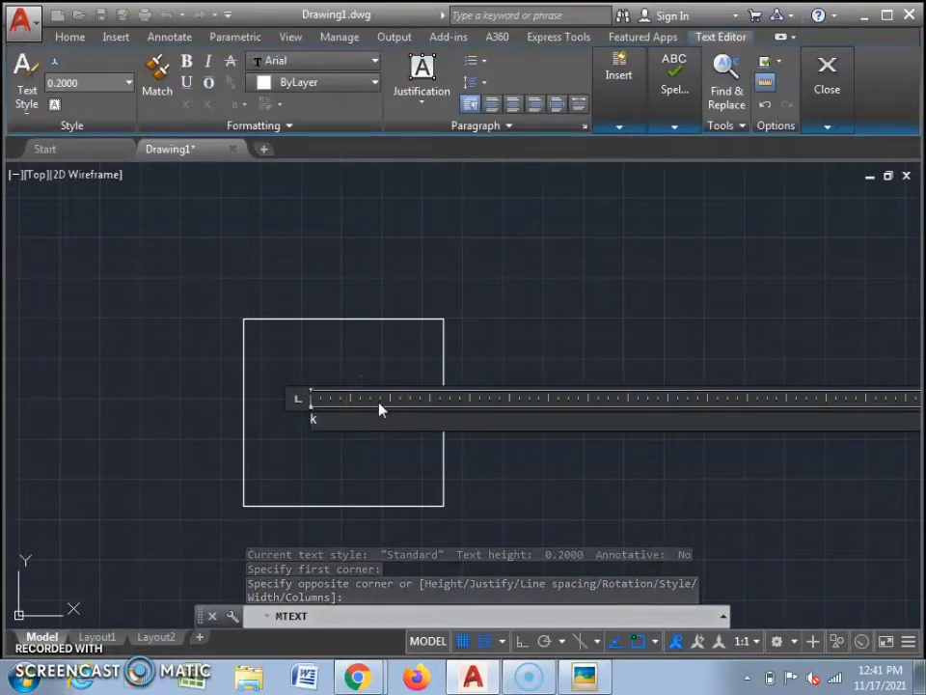
key("BackSpace")
type("Kl")
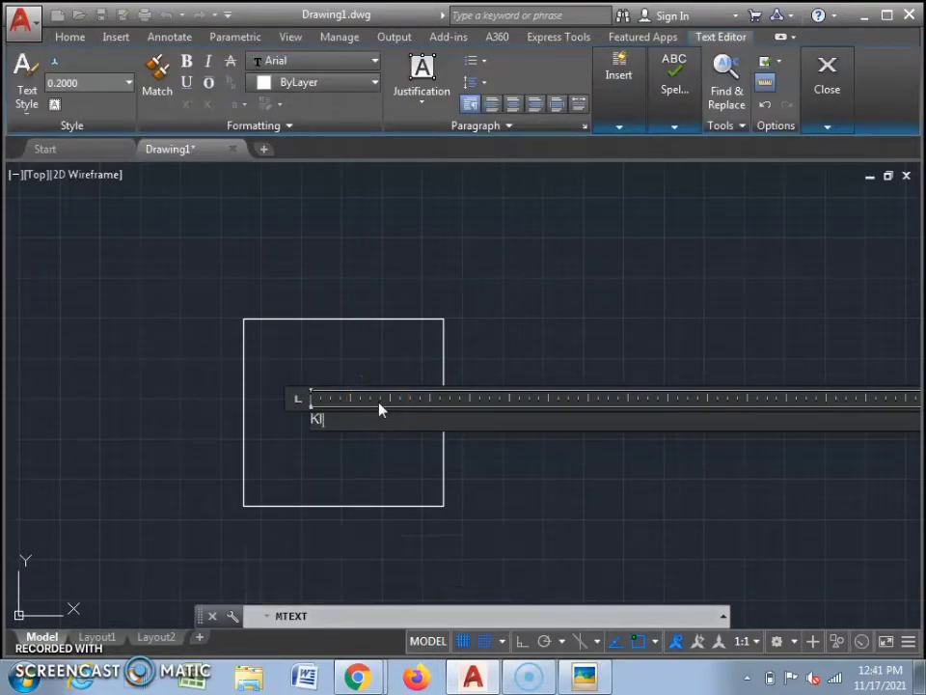
type("TCHEN")
right_click(646, 324)
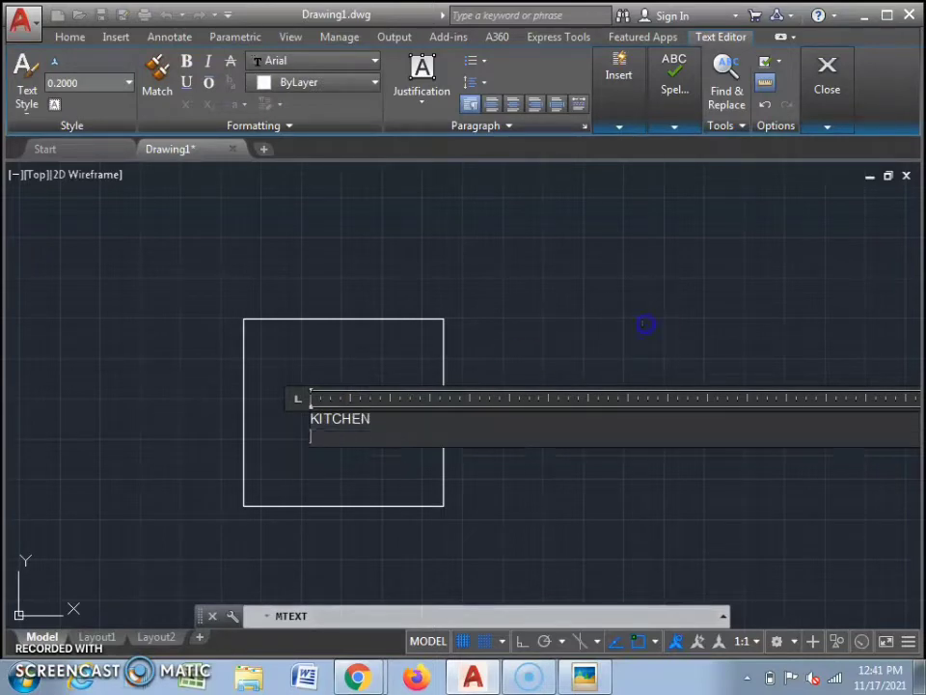
left_click(435, 360)
scroll(375, 400, "down", 2)
scroll(358, 414, "up", 7)
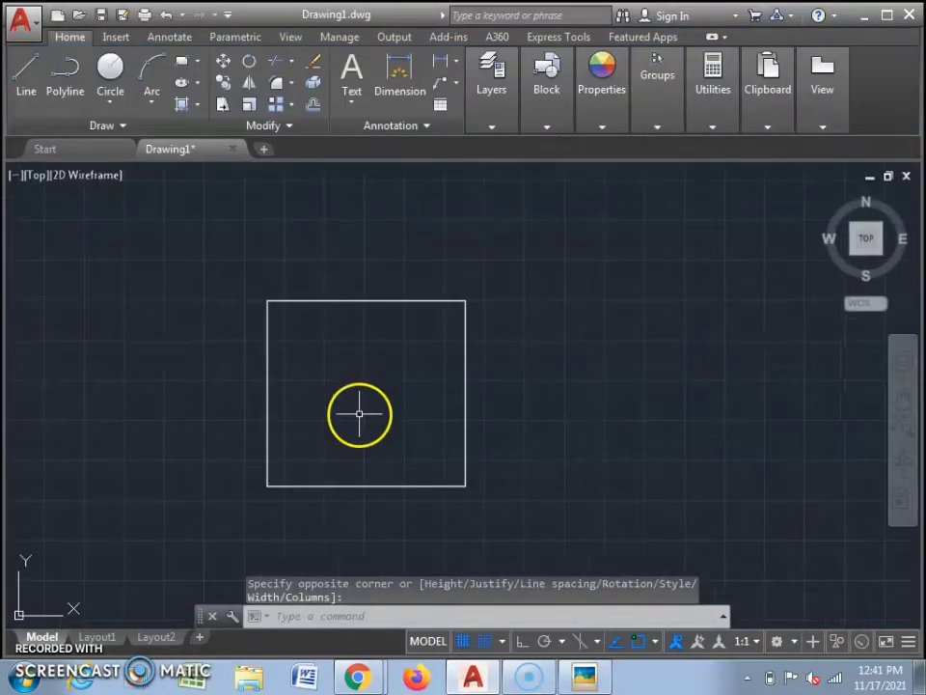
scroll(254, 357, "down", 4)
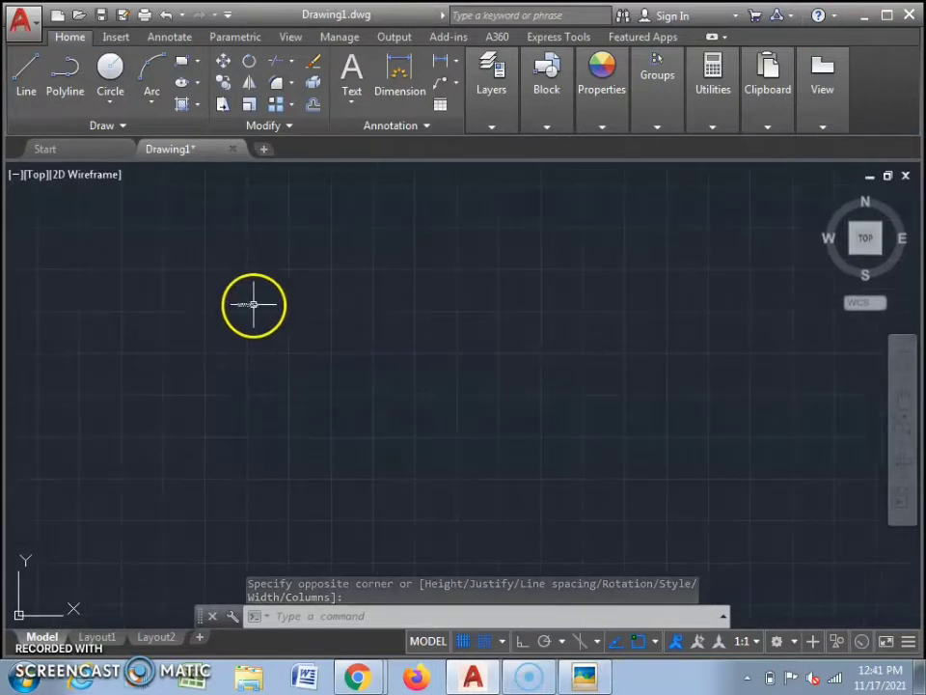
scroll(254, 305, "up", 4)
scroll(283, 323, "down", 4)
left_click(269, 331)
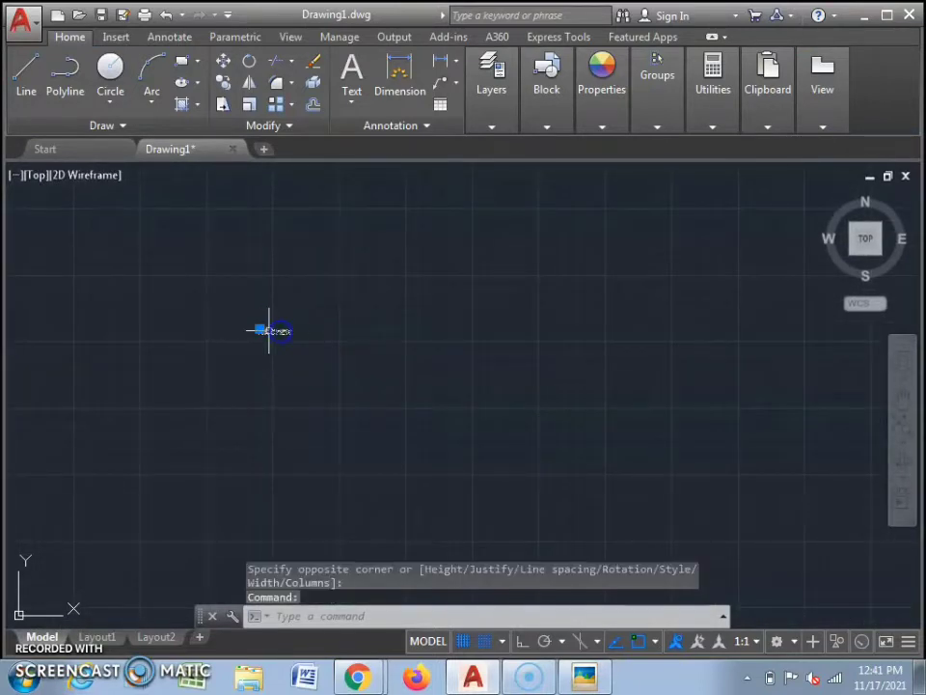
scroll(279, 359, "up", 5)
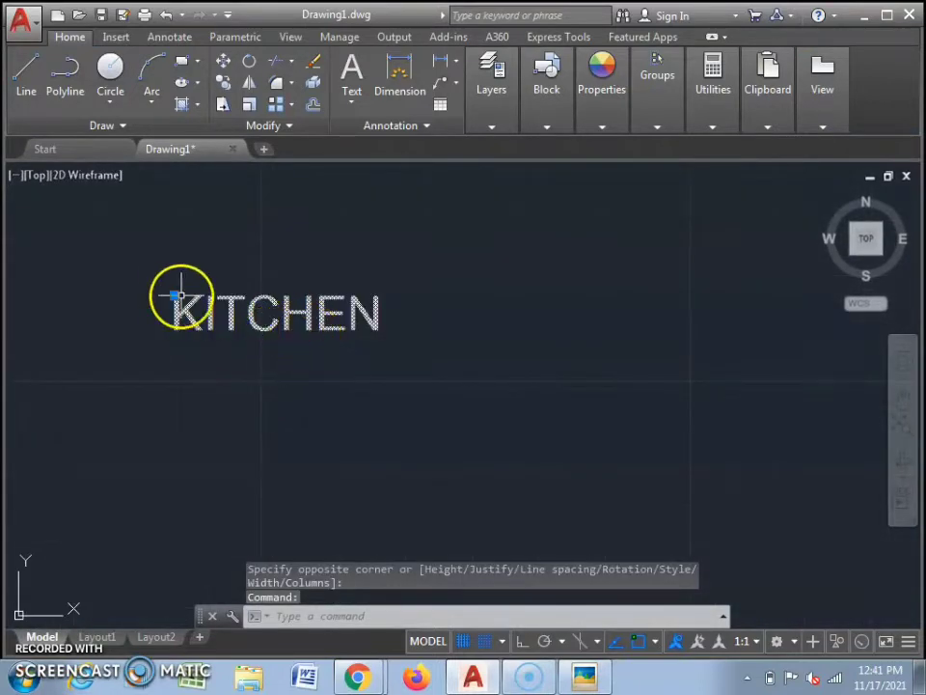
left_click(175, 295)
scroll(309, 376, "down", 6)
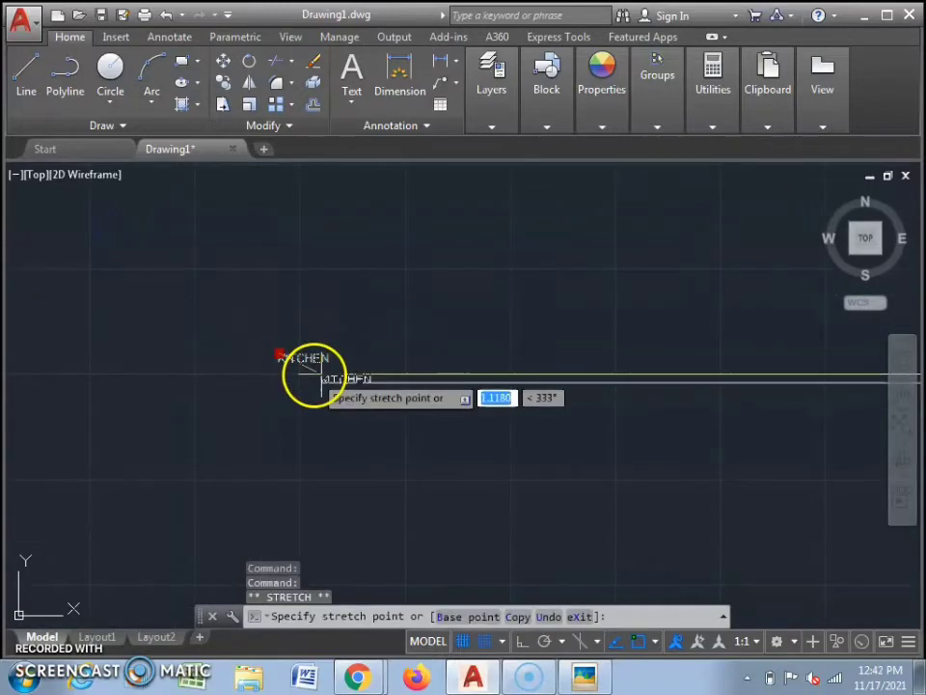
key("Escape")
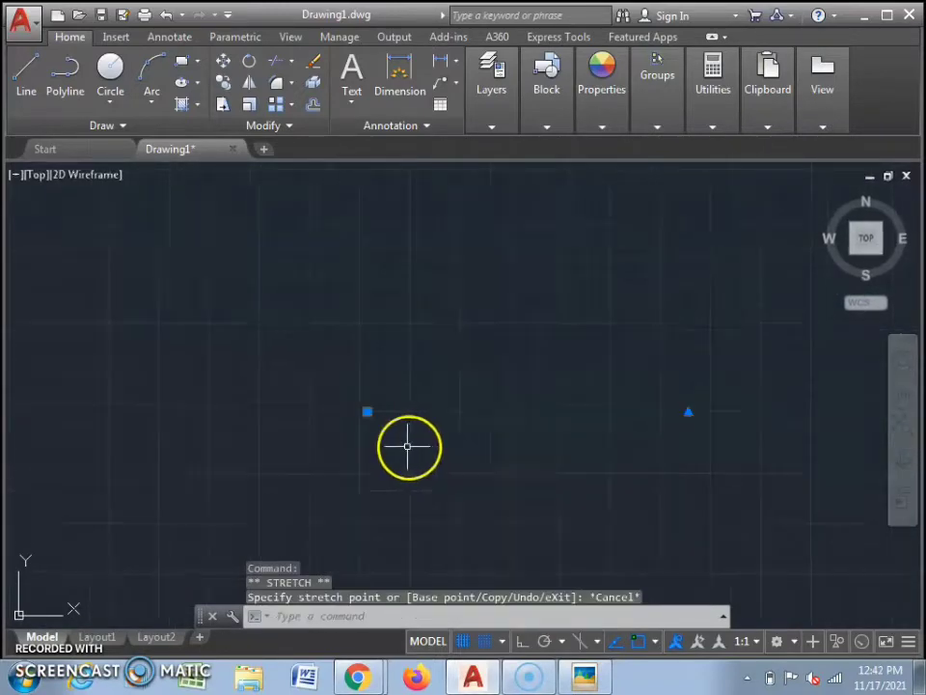
scroll(462, 446, "up", 5)
left_click(571, 467)
key("Escape")
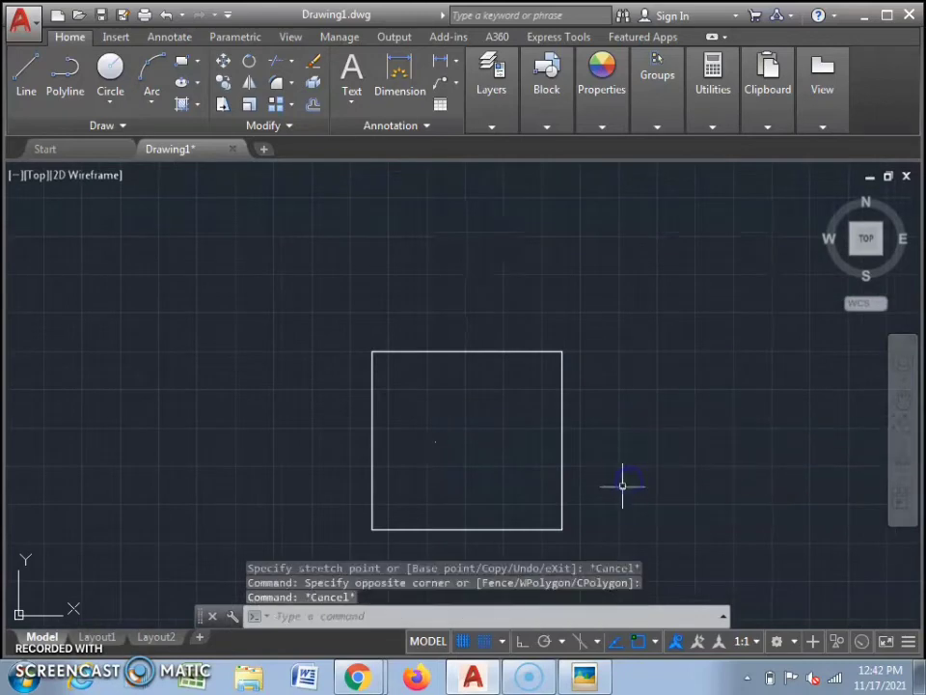
- Turn Ortho on and dimension the kitchen's upper edge from corner to corner, placing the dimension above the rectangle
scroll(436, 422, "up", 4)
scroll(436, 431, "down", 2)
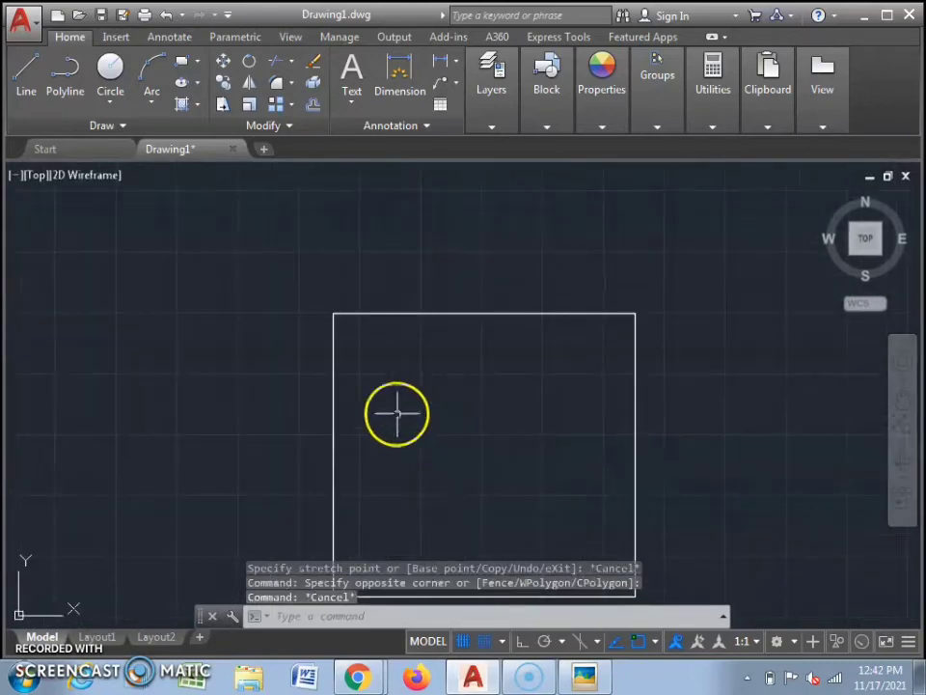
left_click(393, 92)
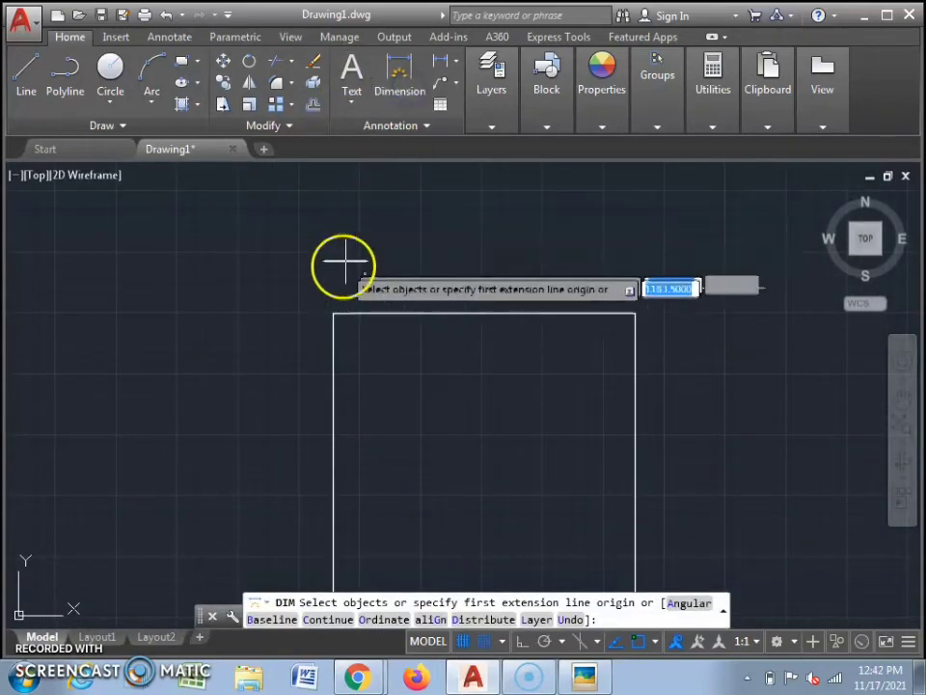
left_click(335, 314)
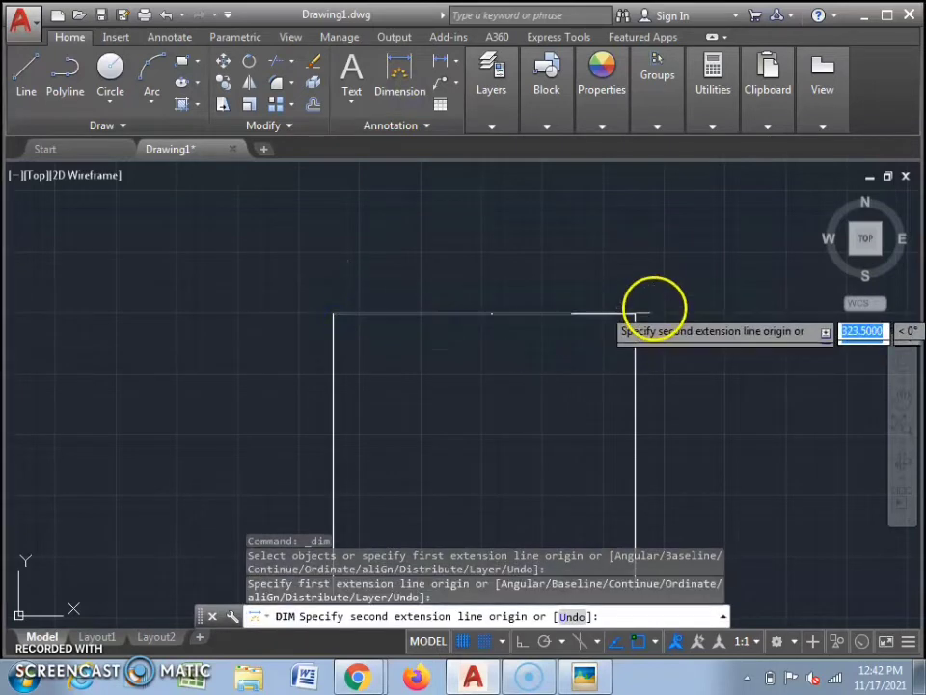
left_click(522, 641)
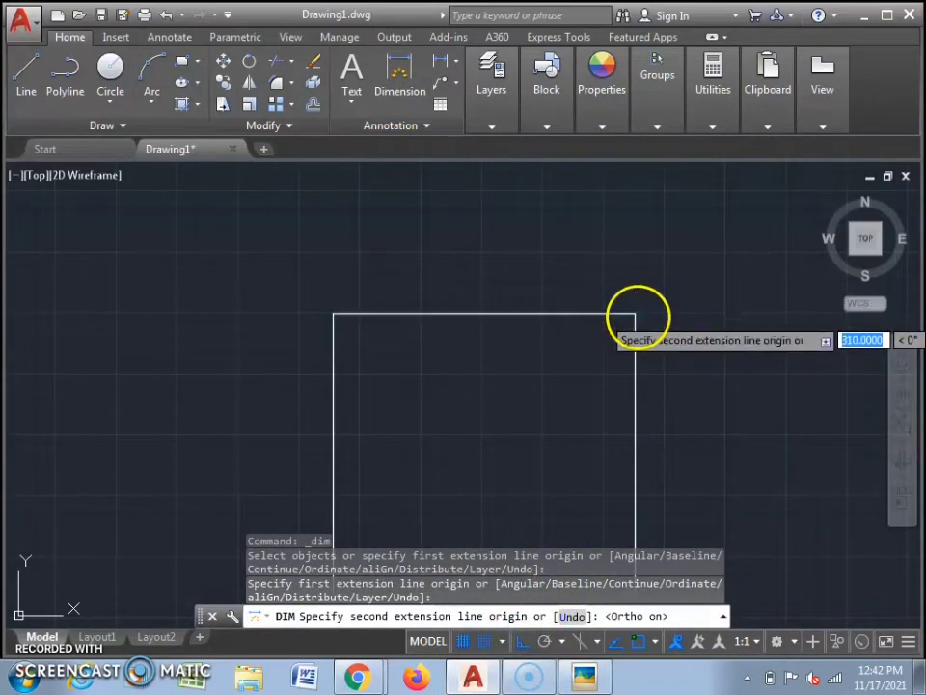
left_click(636, 314)
left_click(478, 244)
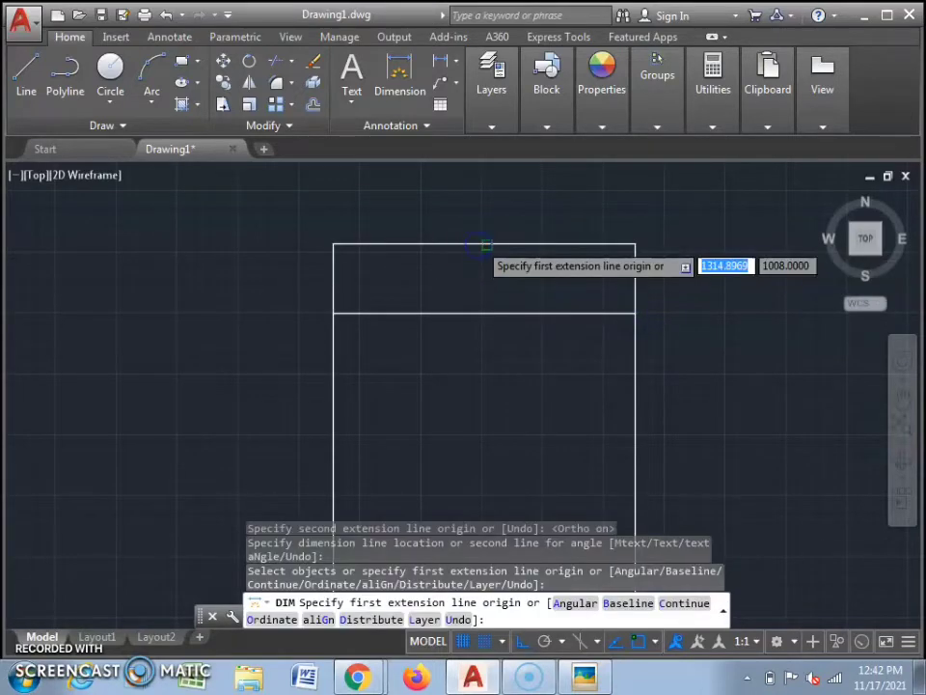
scroll(526, 405, "up", 5)
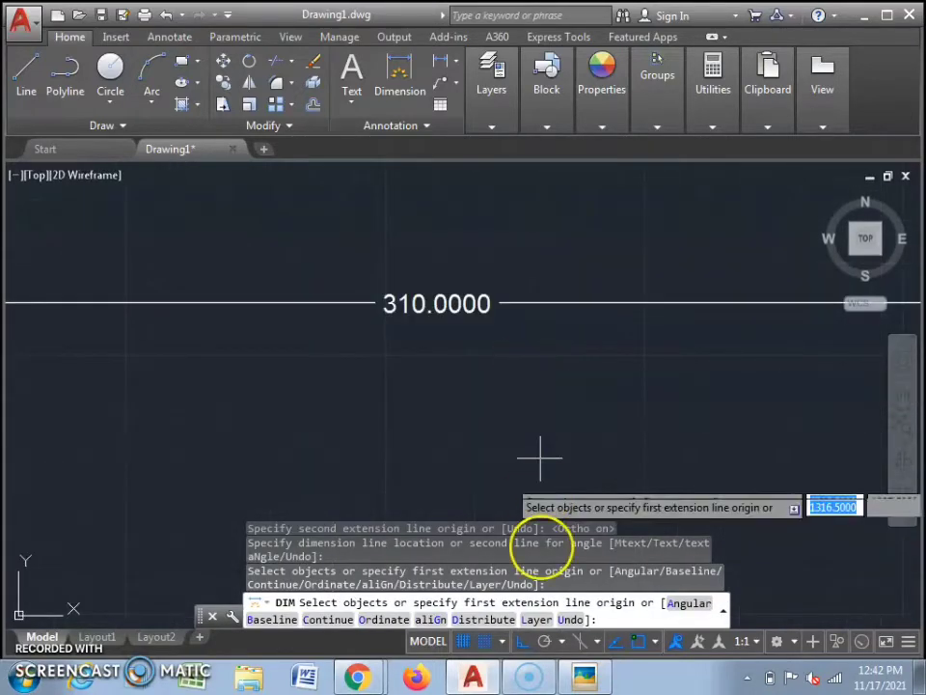
- Switch to the floor plan image, check the kitchen's size against the dimension, and return to the drawing
left_click(583, 676)
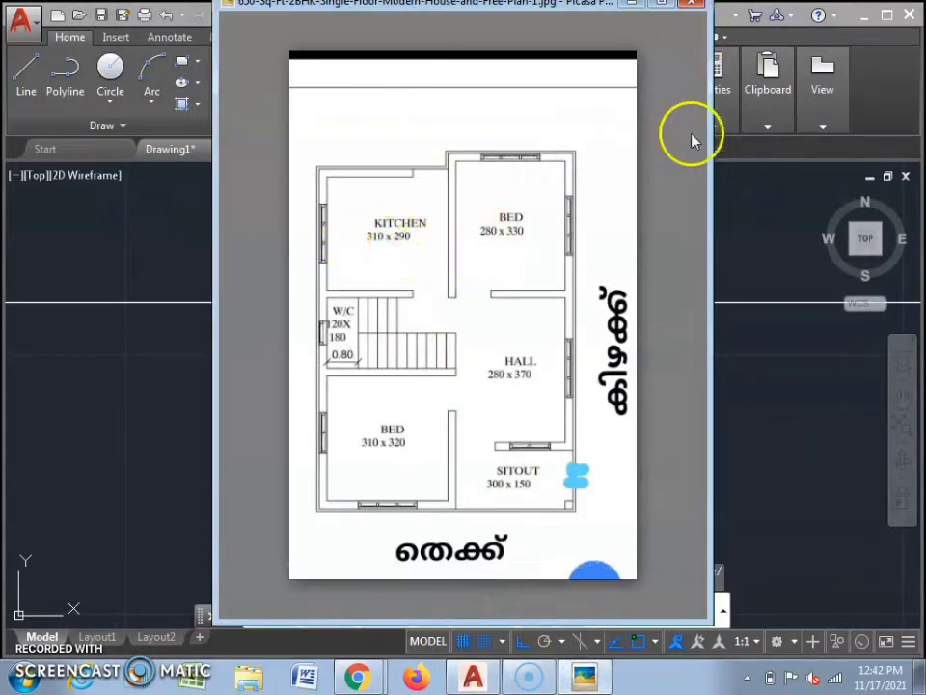
mouse_move(664, 604)
left_click(589, 678)
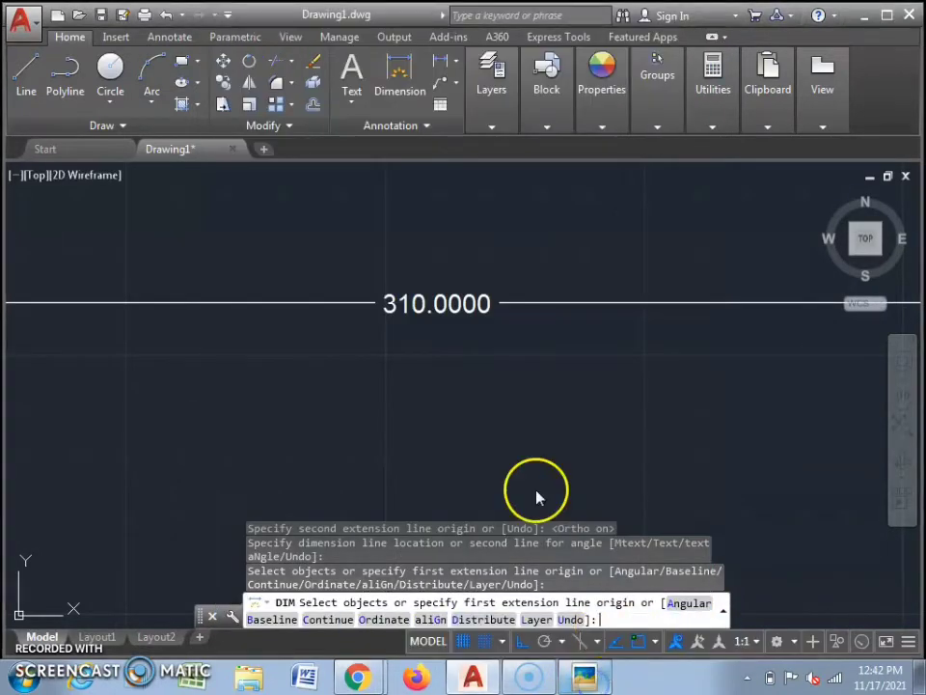
key("Escape")
- Dimension the kitchen's left edge from its upper to its lower corner, placing the dimension outside the rectangle
scroll(324, 324, "down", 5)
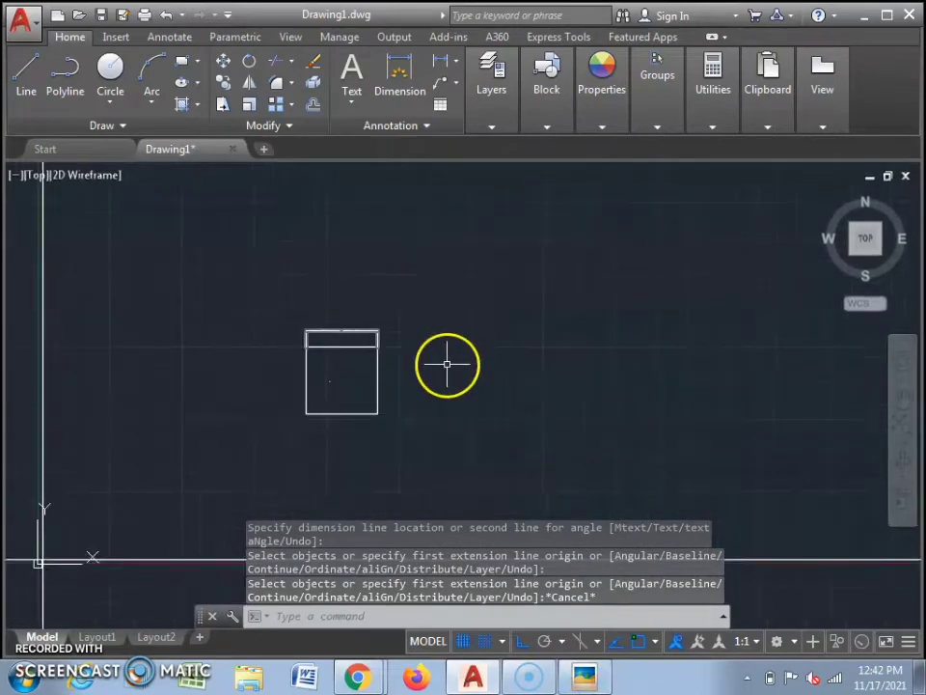
scroll(447, 363, "up", 2)
scroll(379, 348, "down", 1)
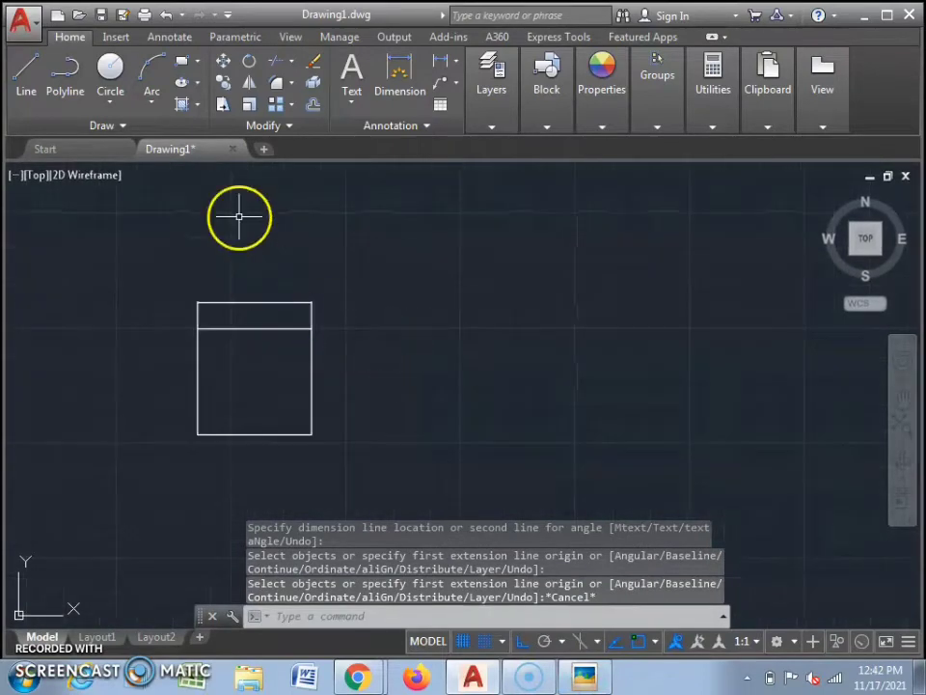
left_click(399, 76)
scroll(180, 324, "up", 8)
key("Return")
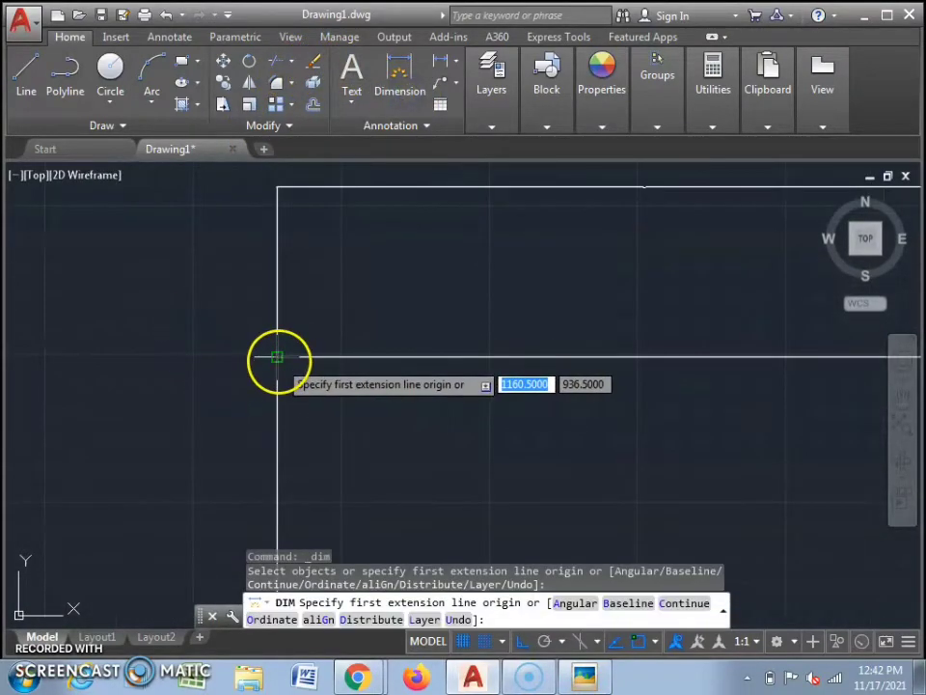
left_click(278, 356)
scroll(275, 360, "down", 8)
scroll(271, 511, "up", 8)
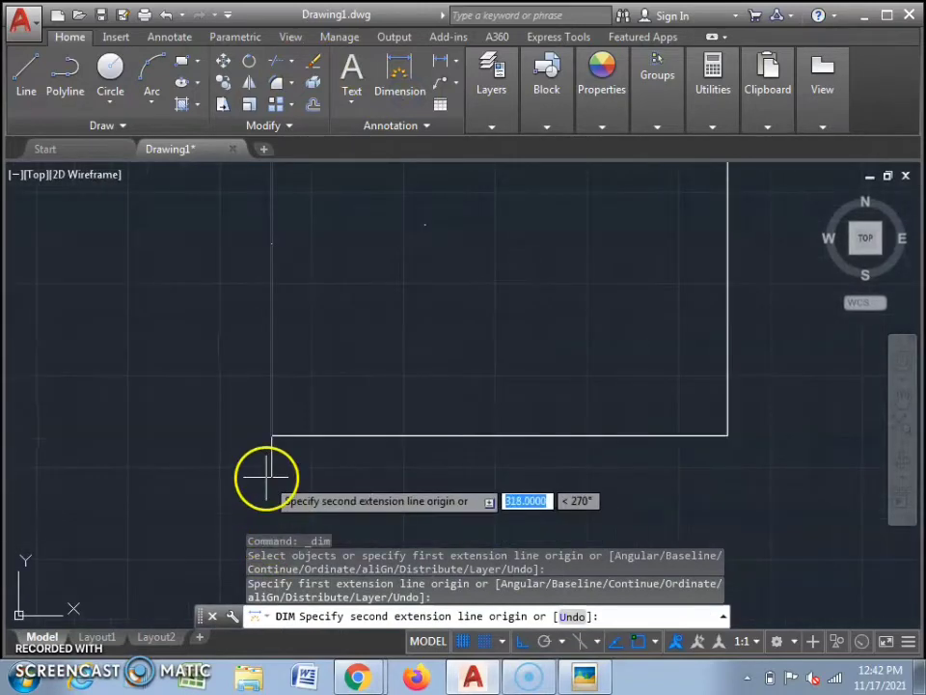
left_click(272, 437)
left_click(201, 375)
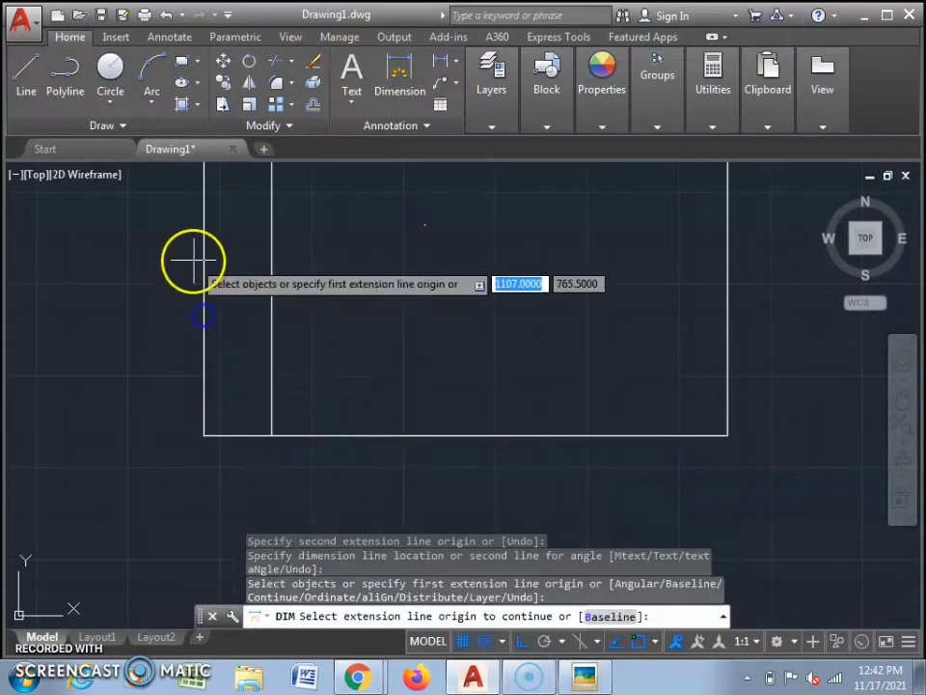
scroll(198, 272, "up", 6)
scroll(289, 319, "down", 4)
scroll(275, 309, "up", 8)
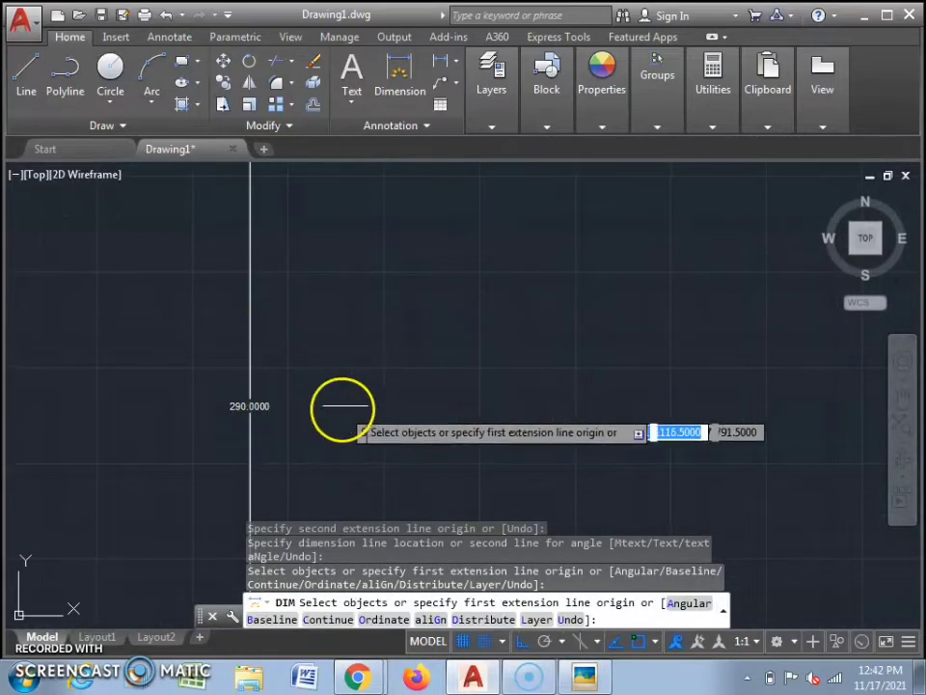
key("Escape")
- Delete the vertical dimension beside the kitchen and the horizontal dimension above it
scroll(334, 377, "down", 2)
scroll(334, 377, "down", 5)
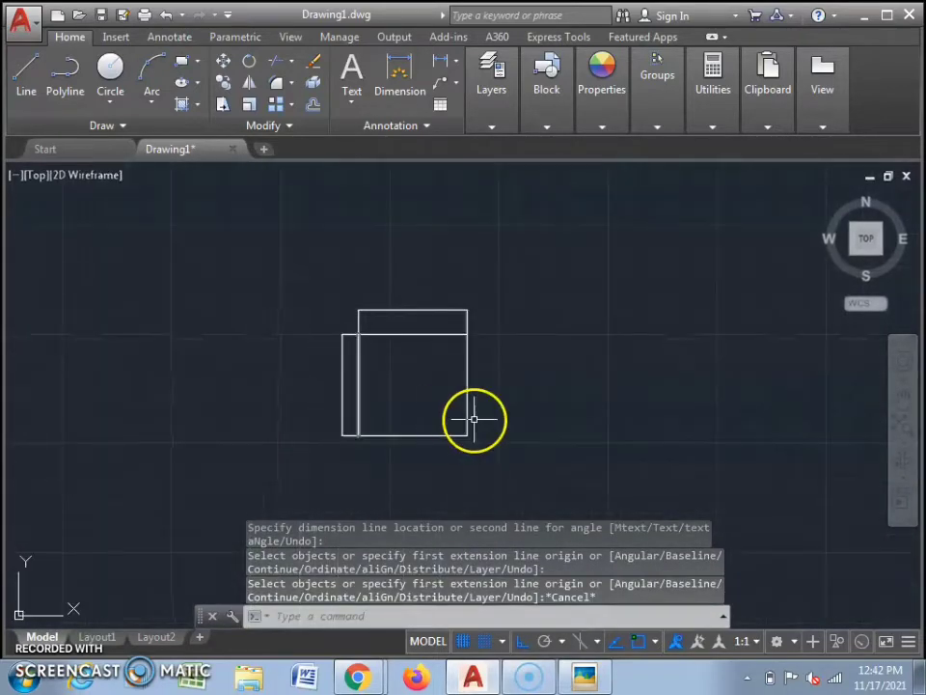
scroll(405, 396, "up", 4)
left_click(301, 335)
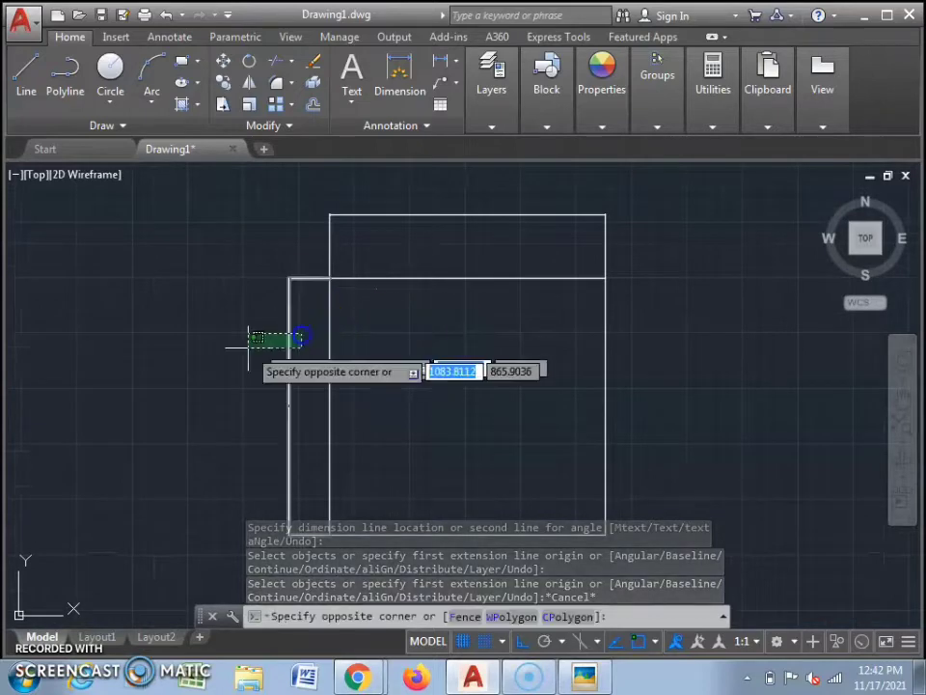
left_click(231, 368)
key("Delete")
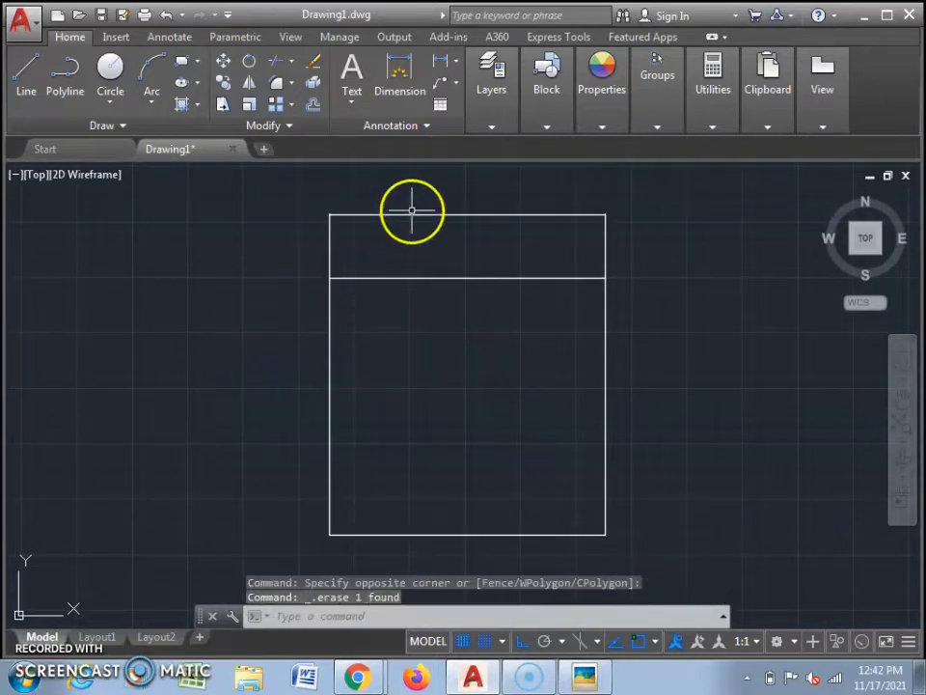
left_click(400, 207)
left_click(382, 230)
key("Delete")
- Switch to the floor plan image, check the size and position of the bedroom beside the kitchen, and return to the drawing
scroll(437, 356, "down", 3)
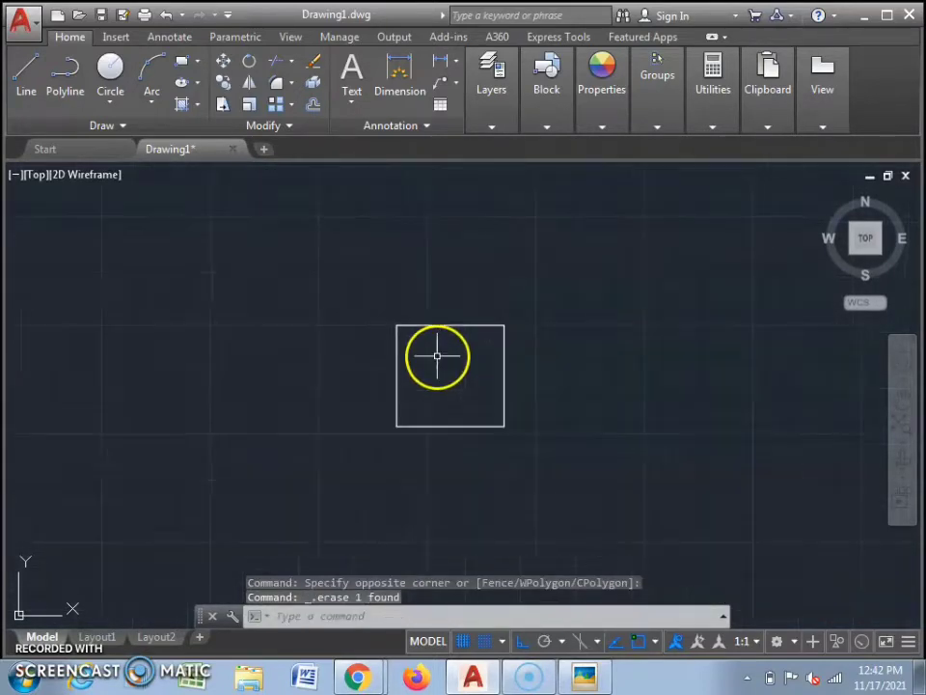
scroll(501, 387, "up", 5)
scroll(505, 387, "down", 2)
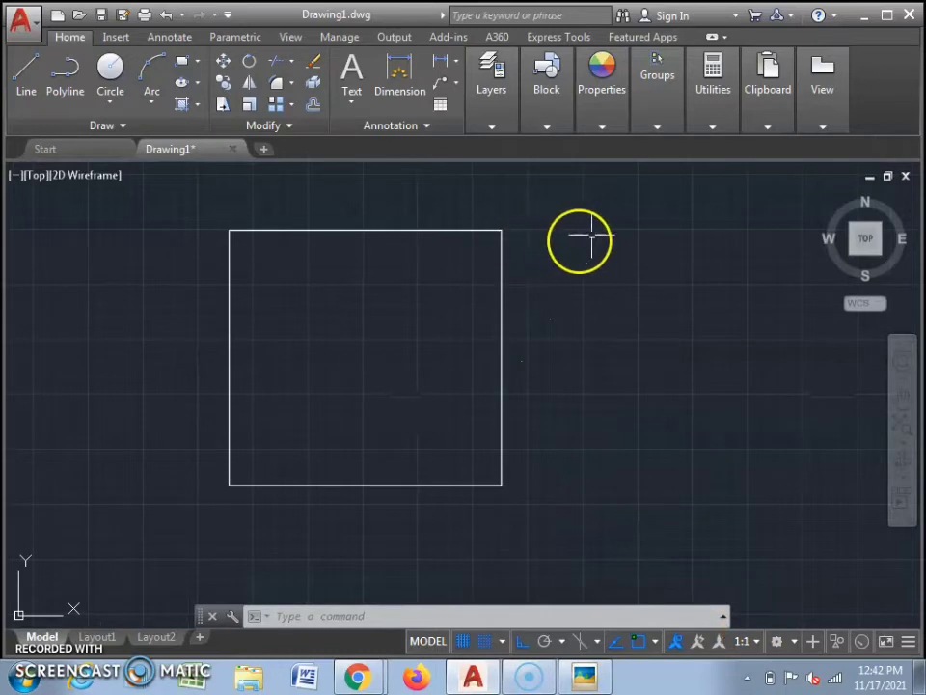
left_click(598, 682)
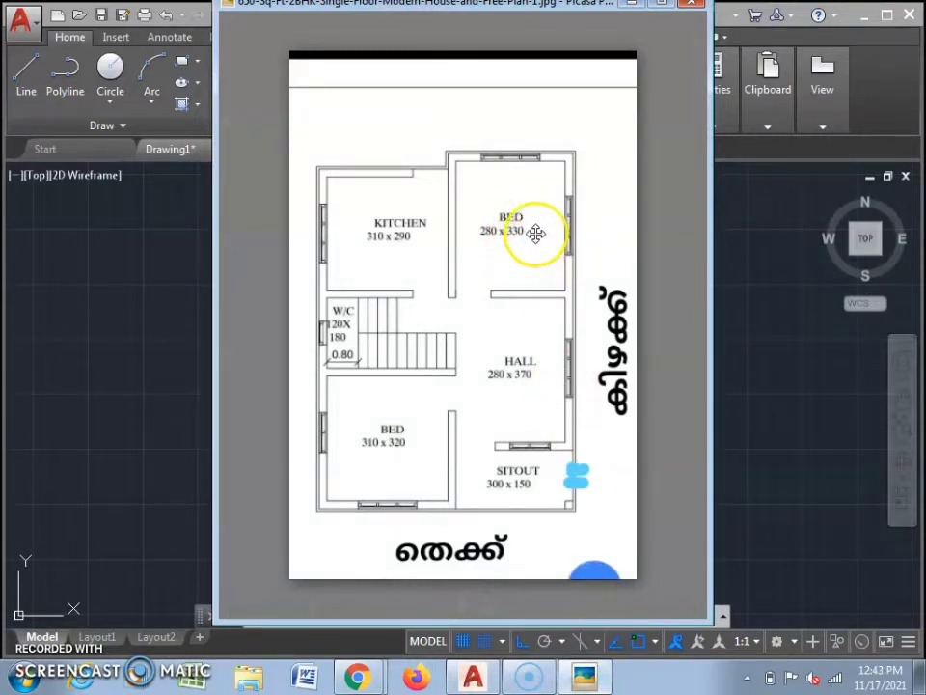
left_click(587, 675)
scroll(391, 333, "down", 5)
scroll(459, 309, "up", 4)
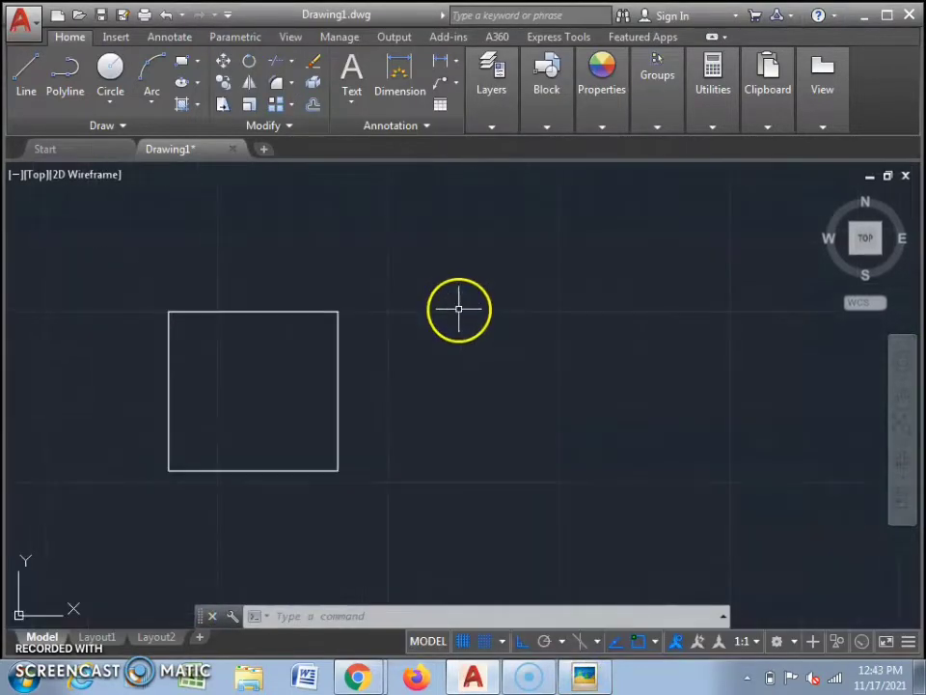
- Draw a 30-unit vertical line upward from the kitchen's upper-right corner
scroll(434, 317, "down", 2)
scroll(366, 330, "up", 2)
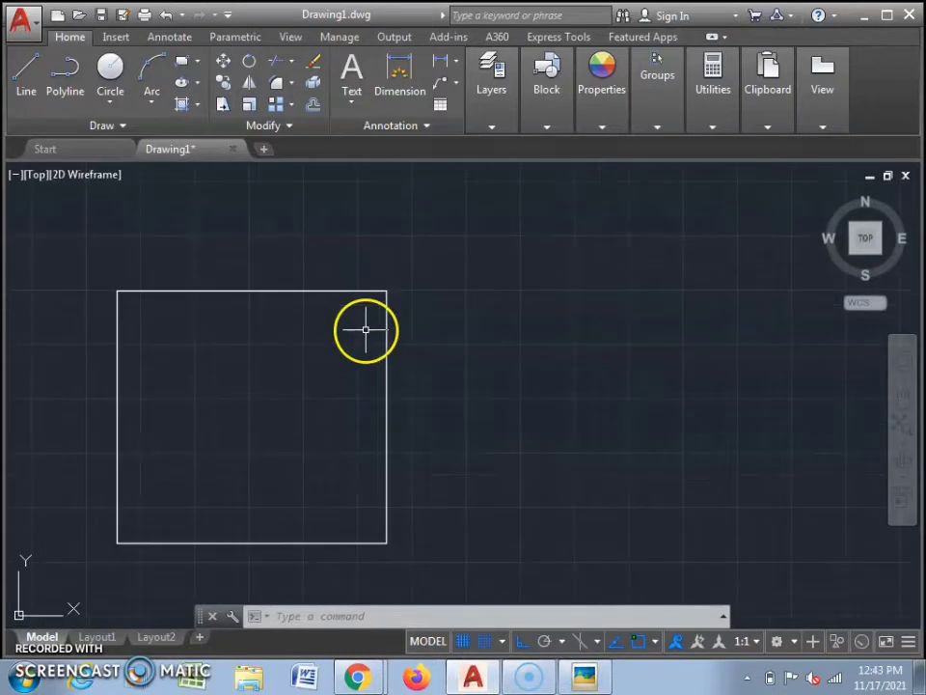
left_click(26, 77)
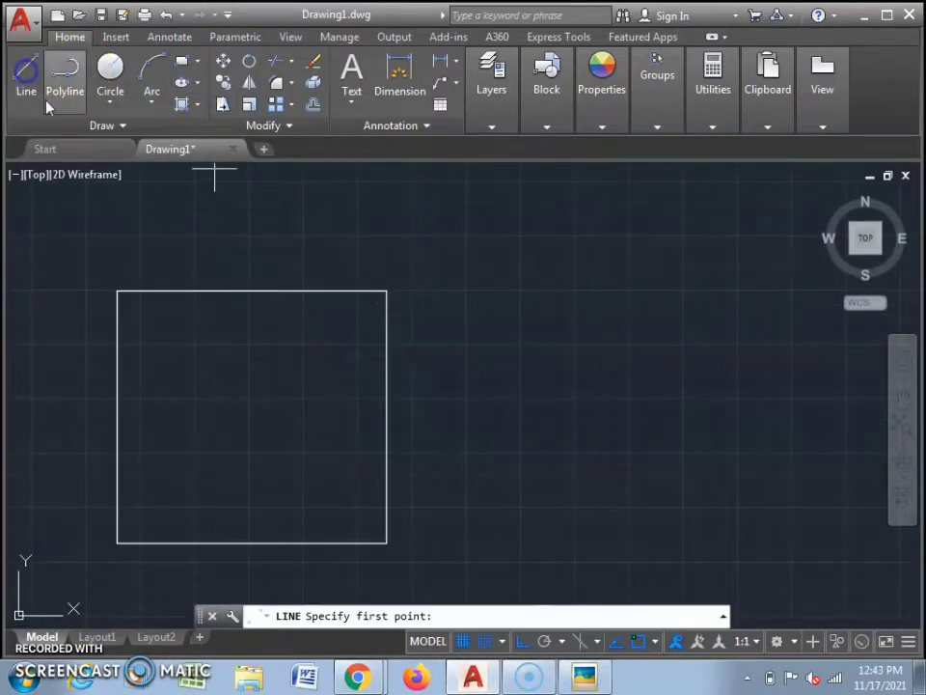
left_click(387, 290)
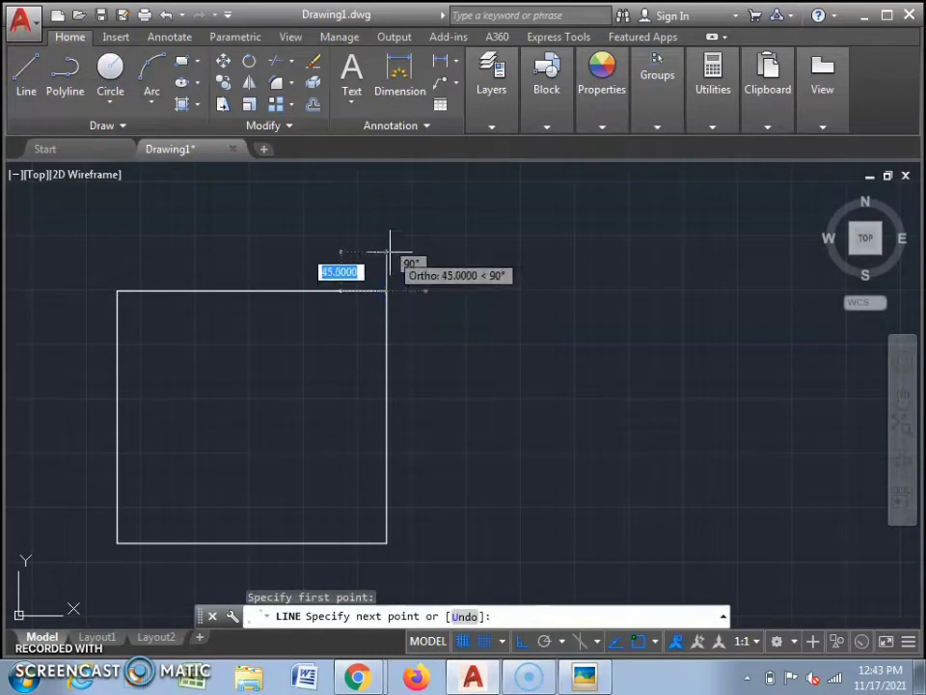
key("Return")
key("Escape")
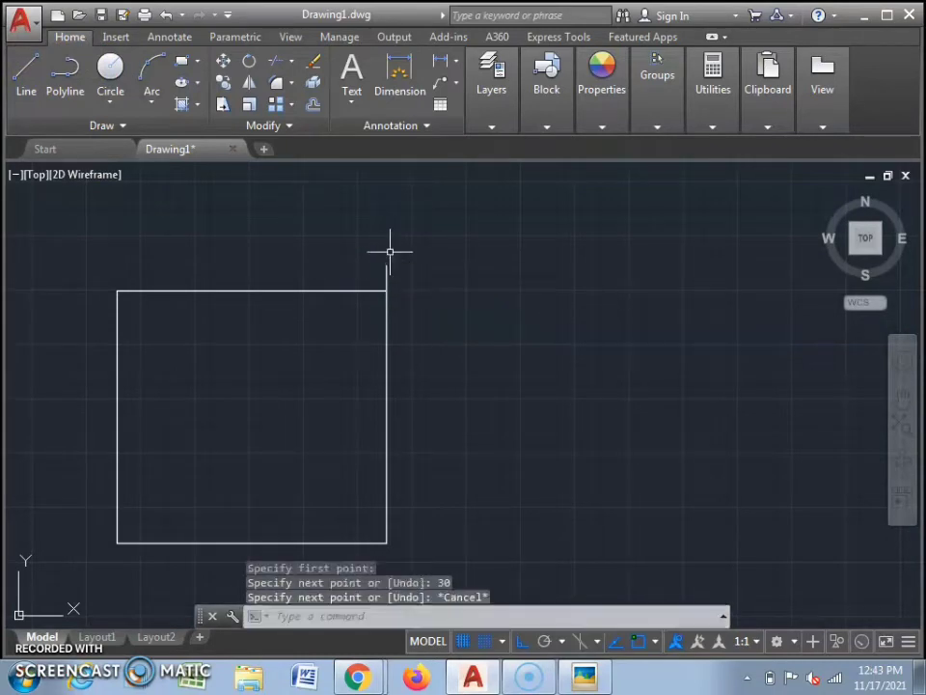
- Switch to the floor plan image, compare the kitchen and the adjacent bedroom, and return to the drawing
left_click(588, 678)
left_click(588, 679)
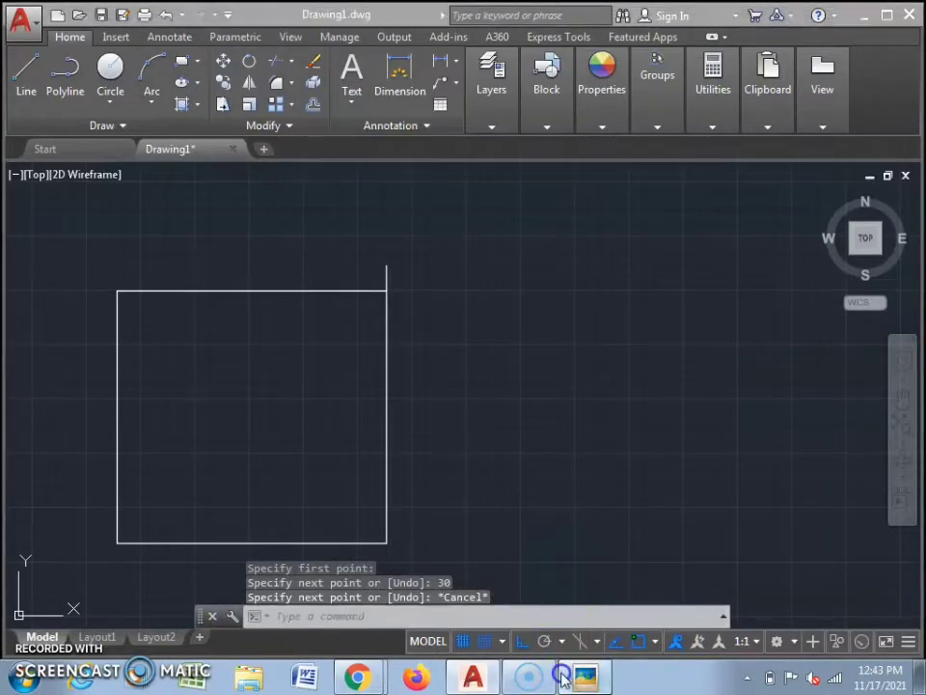
left_click(585, 678)
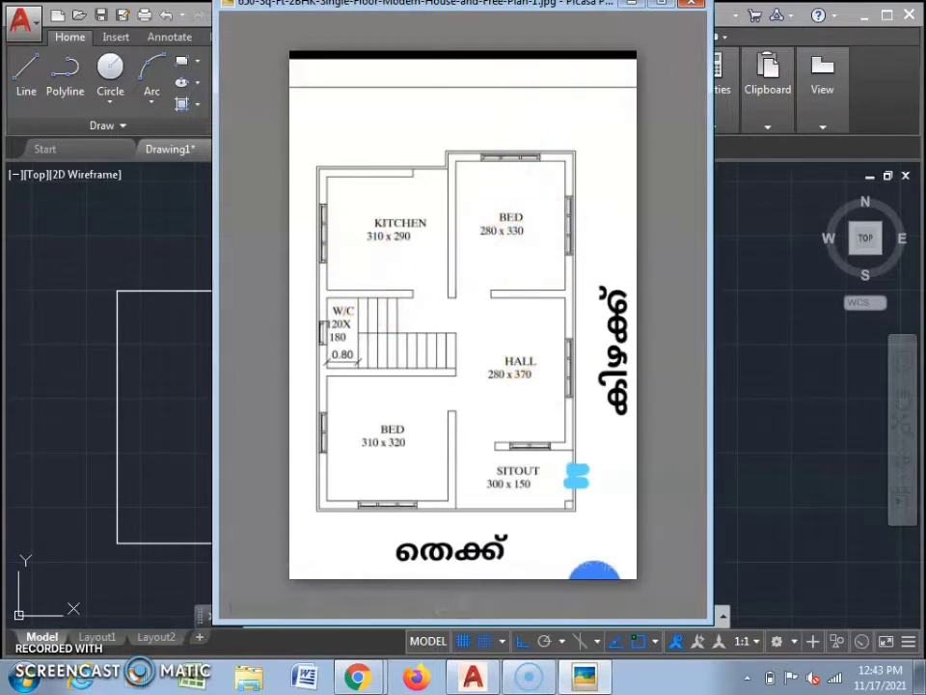
left_click(16, 87)
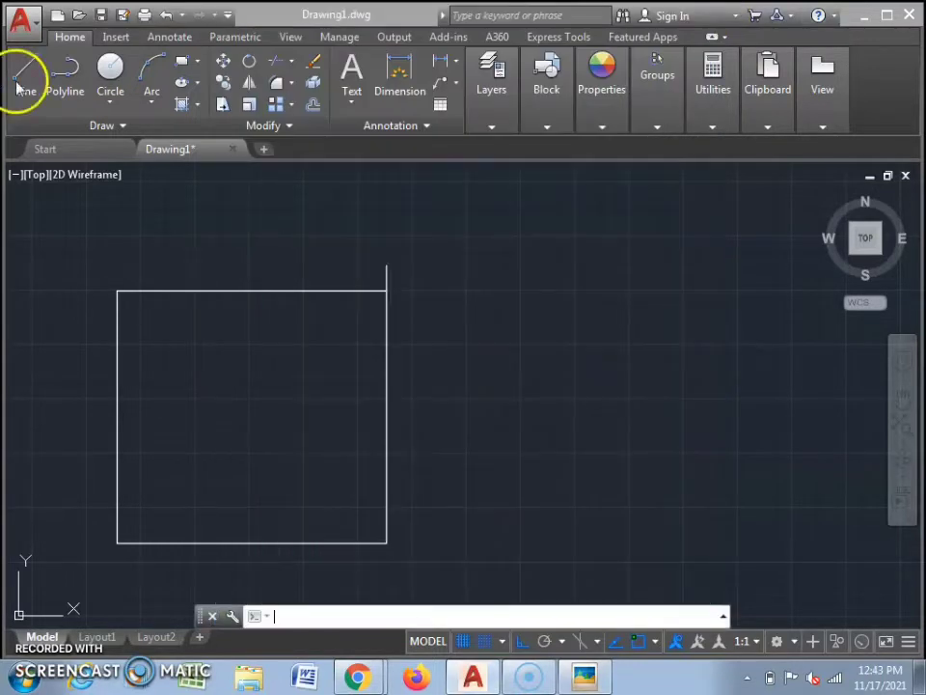
- Draw a 310-unit horizontal line to the right from the kitchen's lower-right corner
scroll(227, 296, "down", 4)
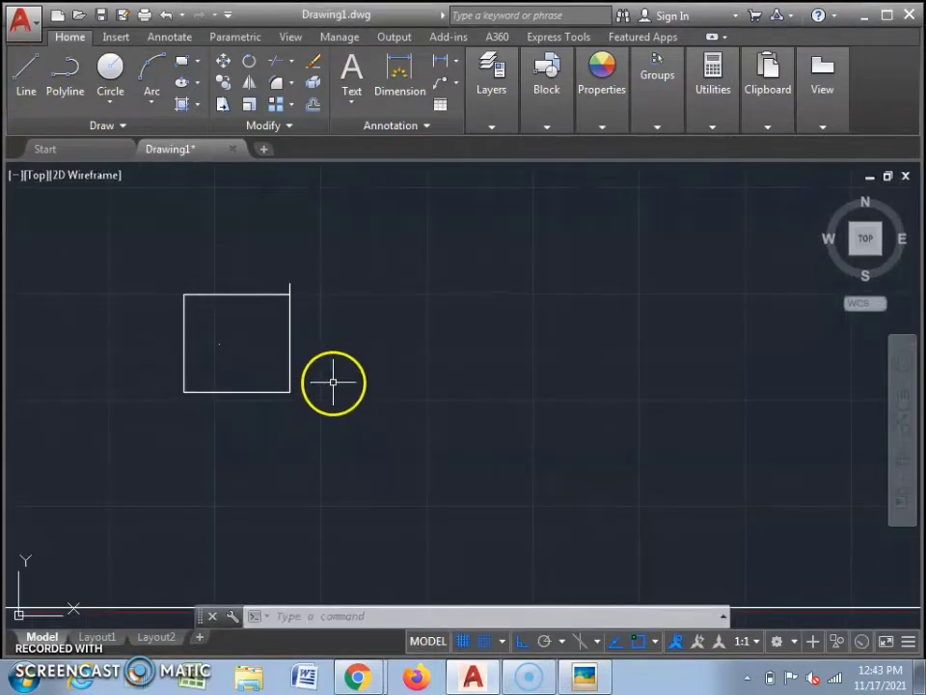
left_click(31, 70)
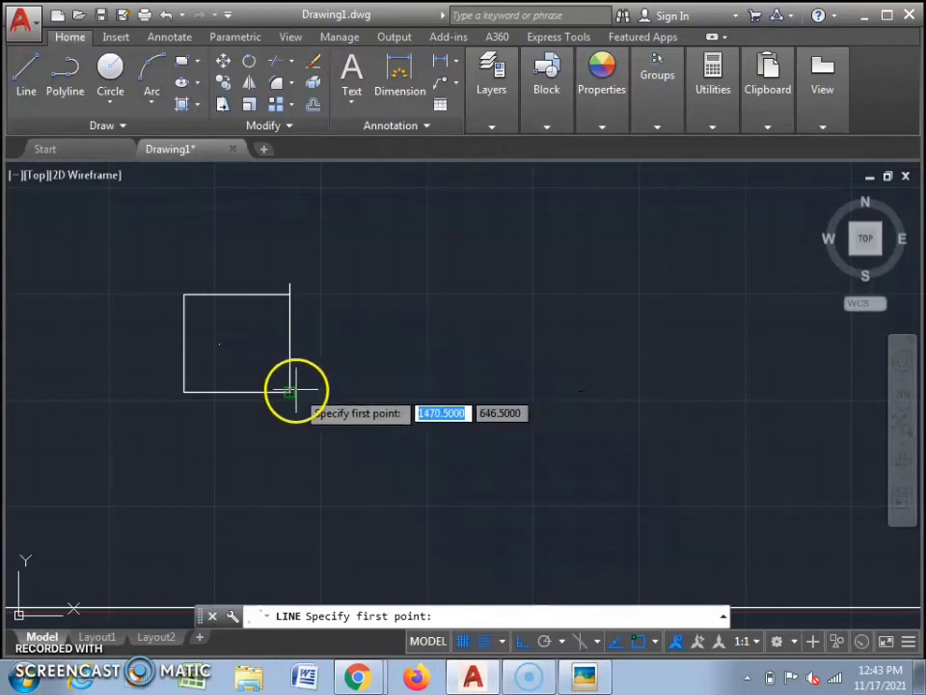
left_click(292, 390)
type("310")
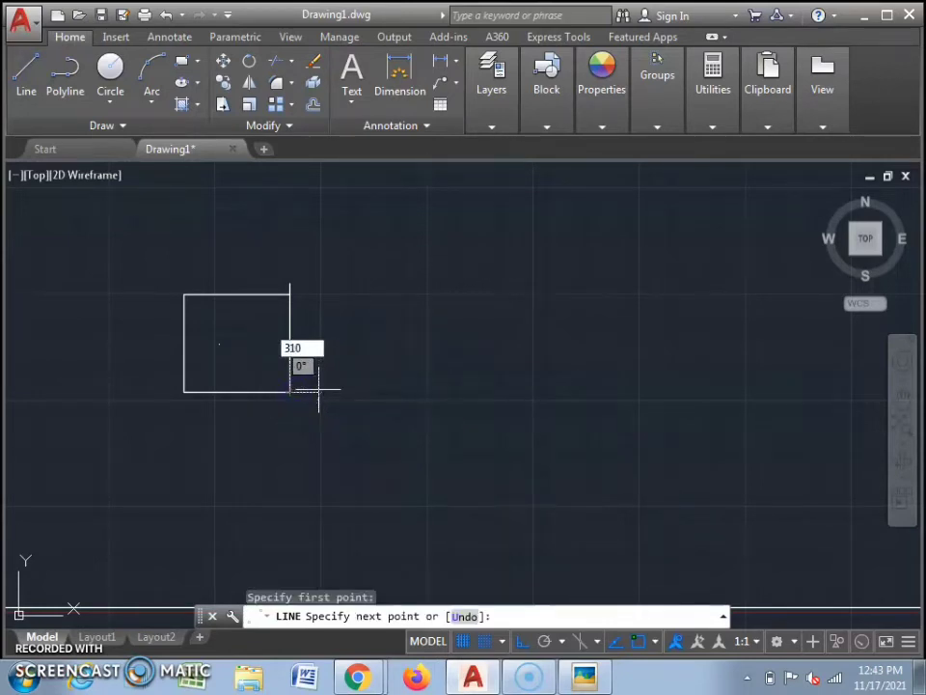
key("Return")
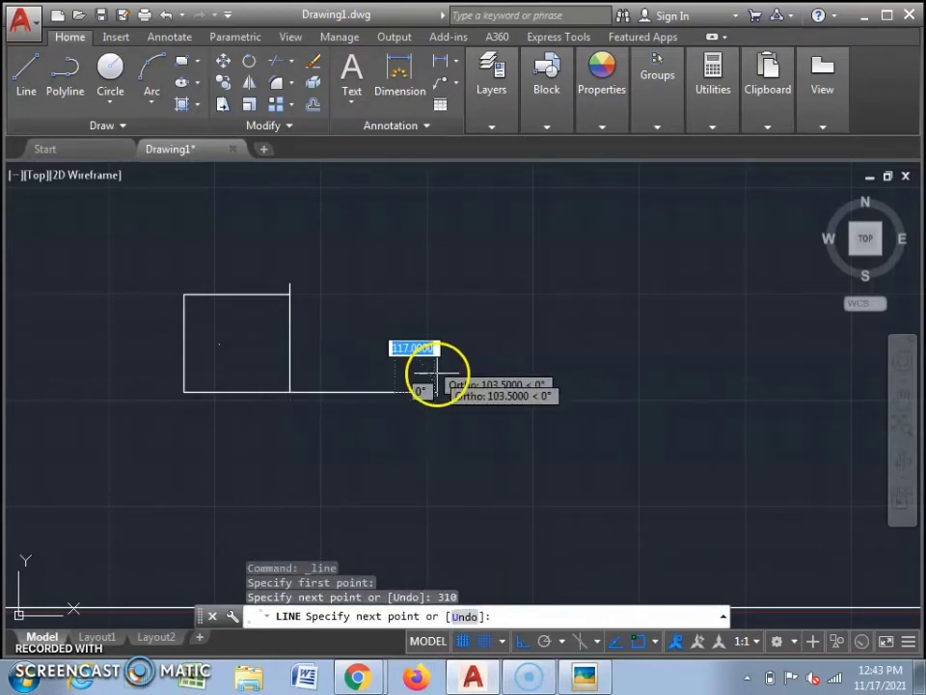
key("Escape")
- Check the kitchen's size in the floor plan image and draw a 290-unit vertical line upward from the 310 line's right end
left_click(579, 677)
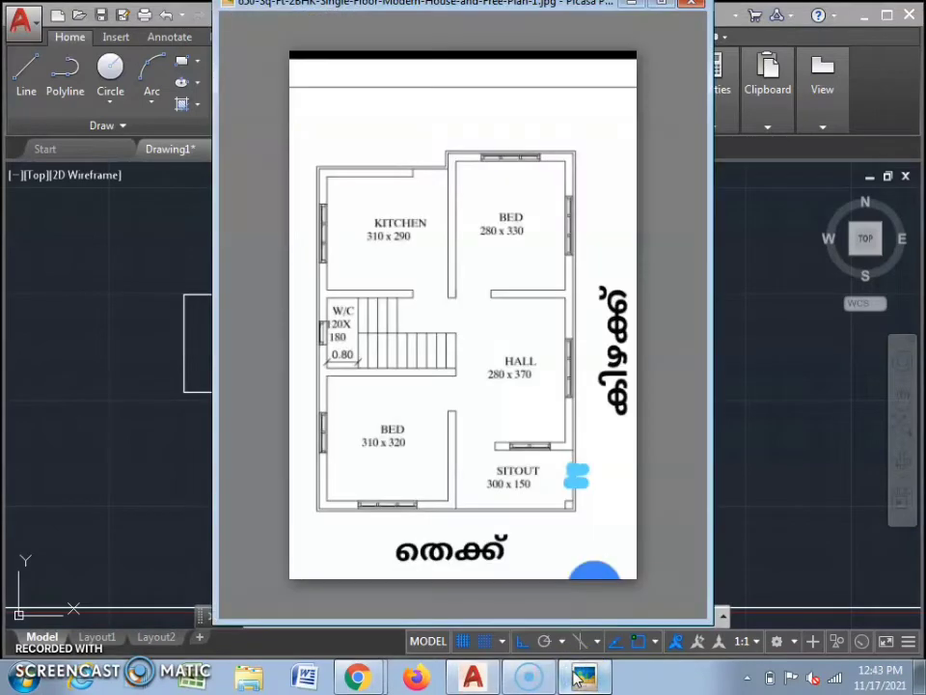
left_click(579, 678)
left_click(27, 76)
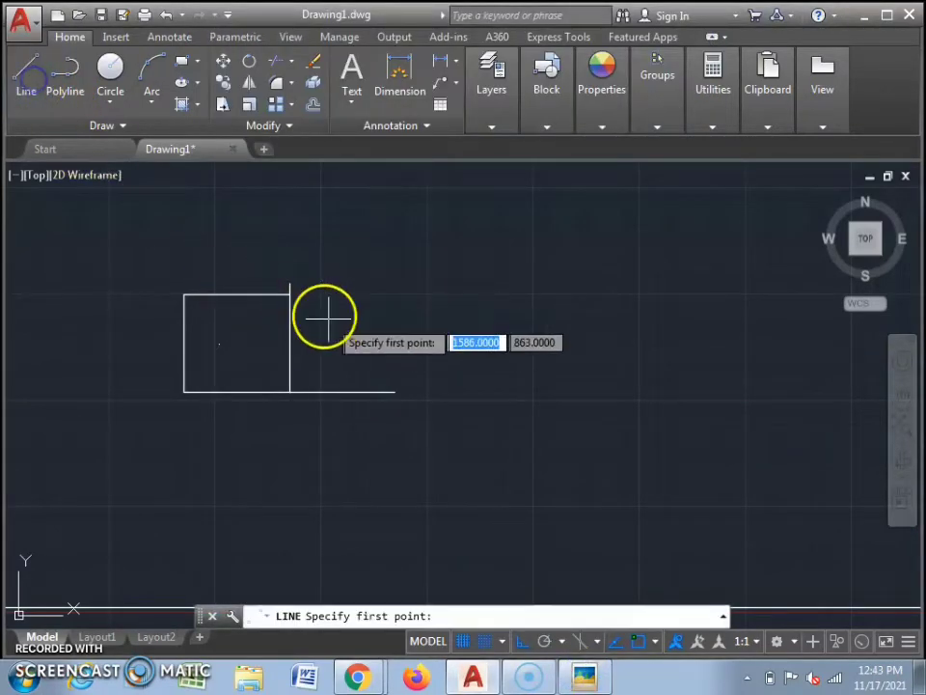
left_click(395, 391)
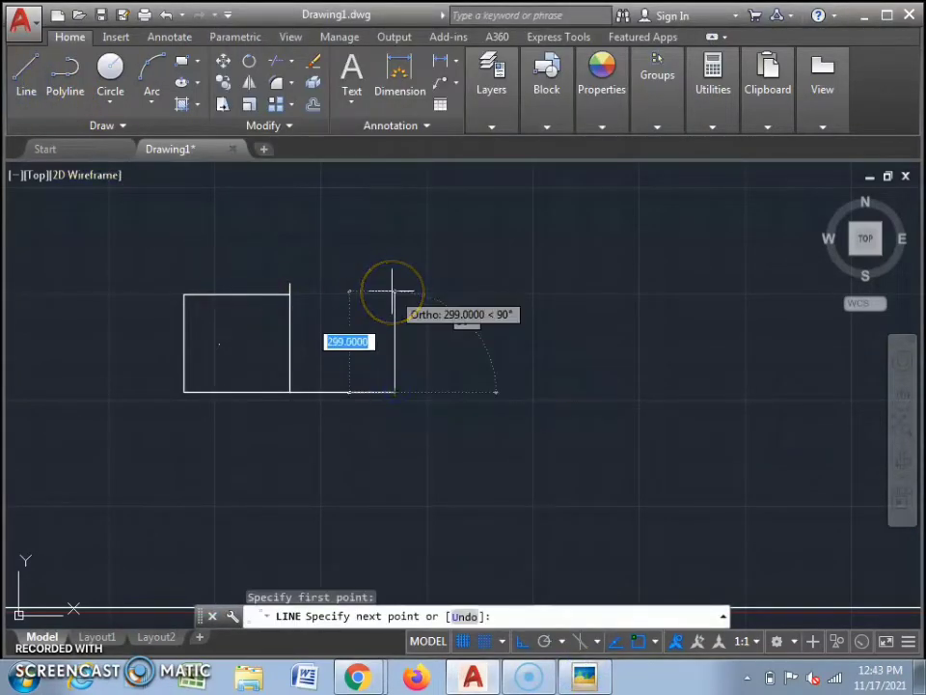
key("Return")
key("Escape")
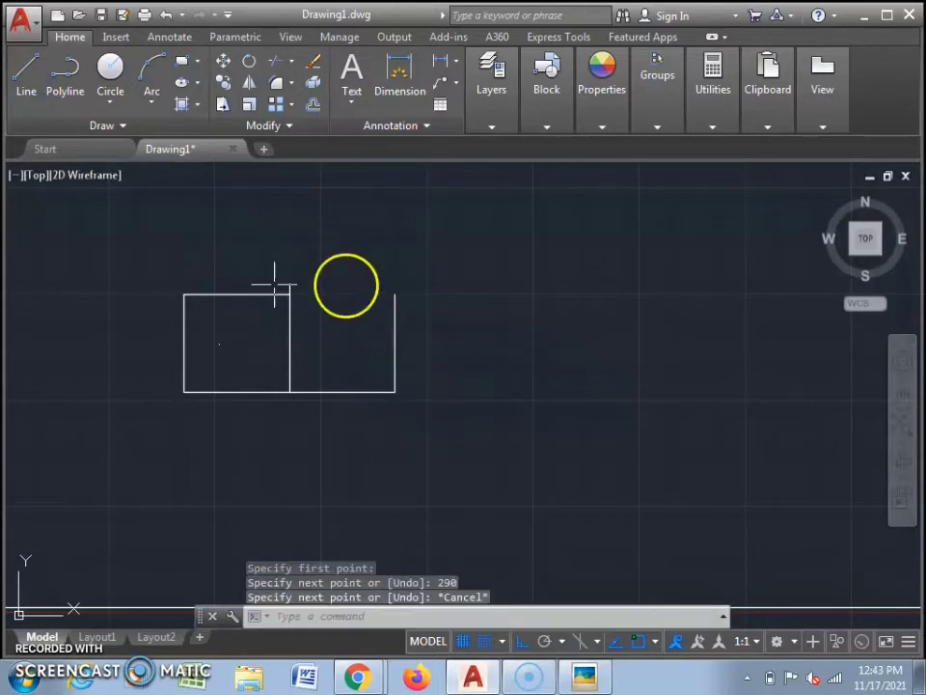
- Delete the old kitchen rectangle and the short vertical line above its upper-right corner, keeping the new 310 and 290 lines
left_click(237, 264)
left_click(138, 437)
key("Delete")
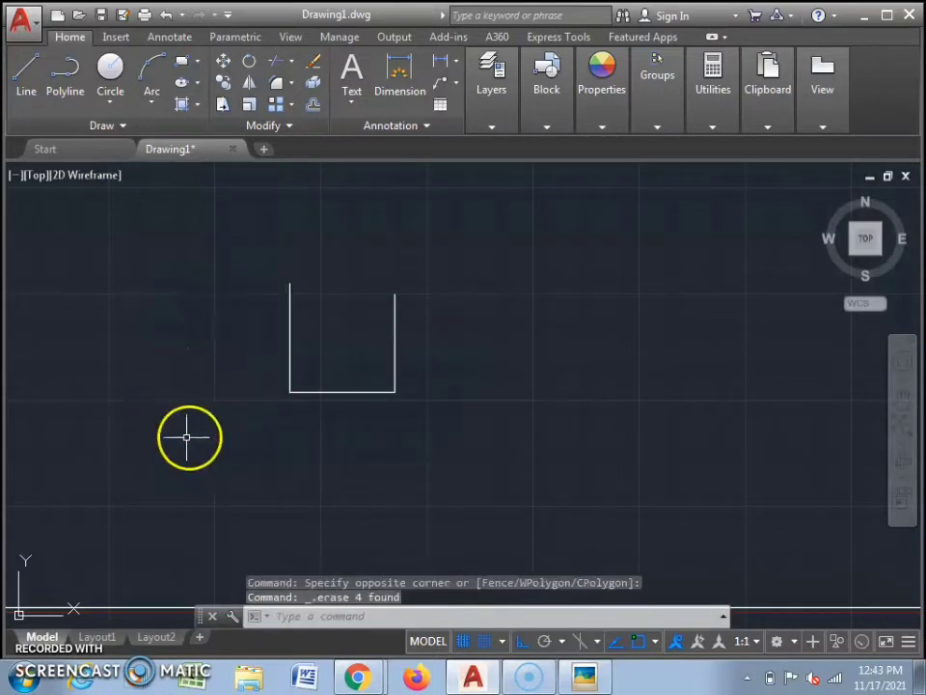
scroll(291, 364, "up", 4)
scroll(304, 392, "down", 4)
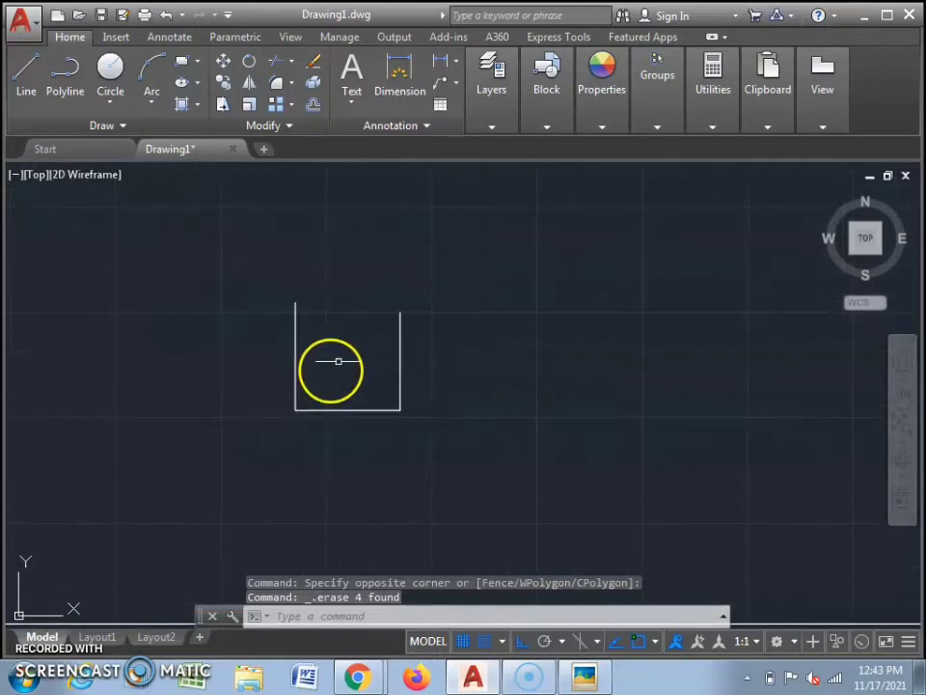
left_click(310, 331)
left_click(254, 367)
key("Delete")
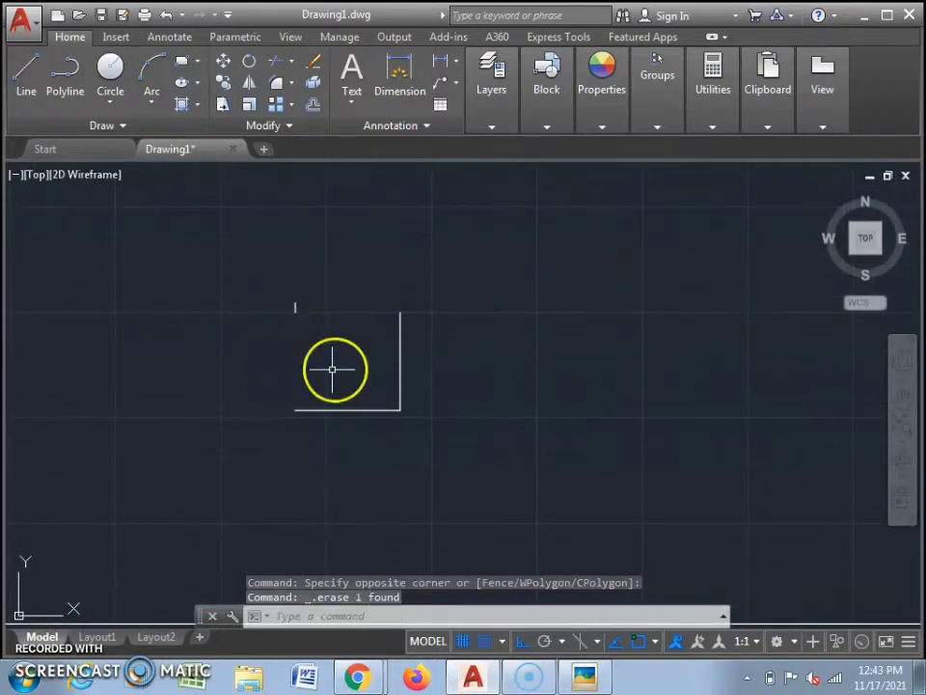
left_click(314, 290)
left_click(275, 341)
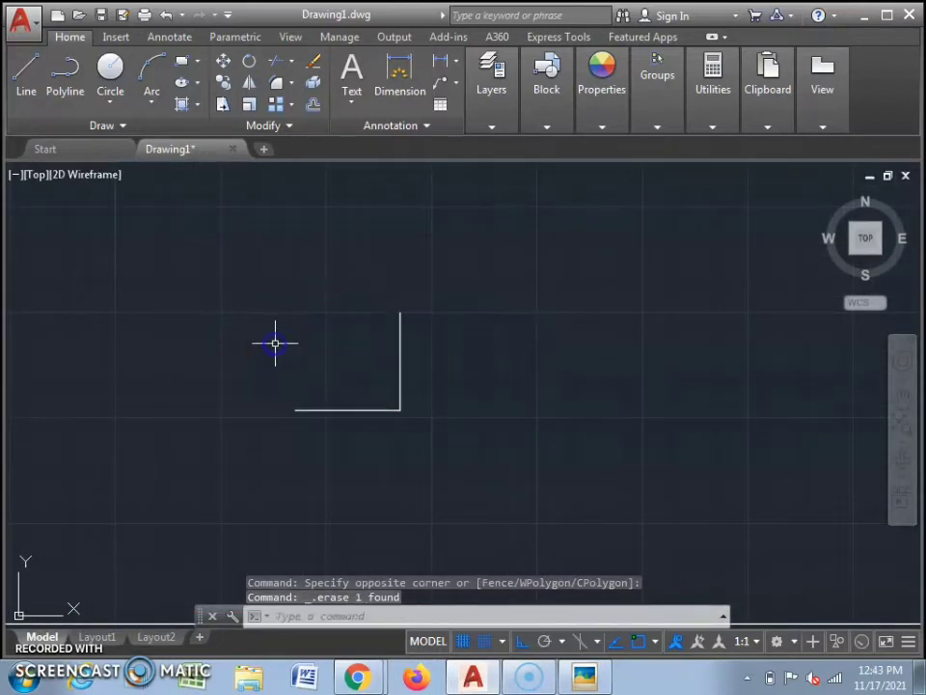
- Copy the 290 vertical line from its lower end to the left end of the 310 horizontal line
left_click(427, 336)
left_click(384, 358)
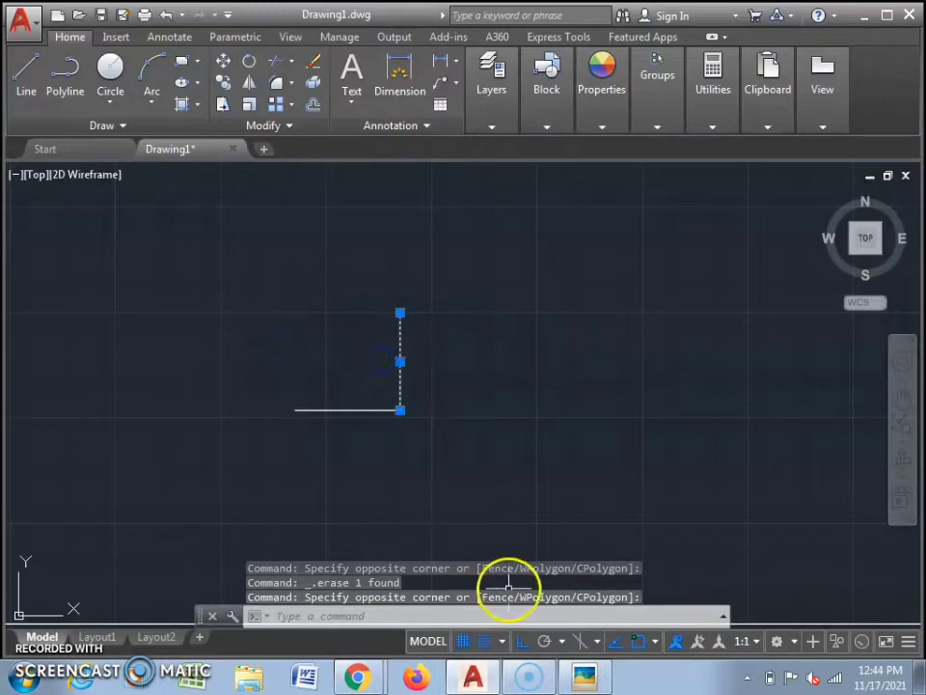
type("co")
key("Return")
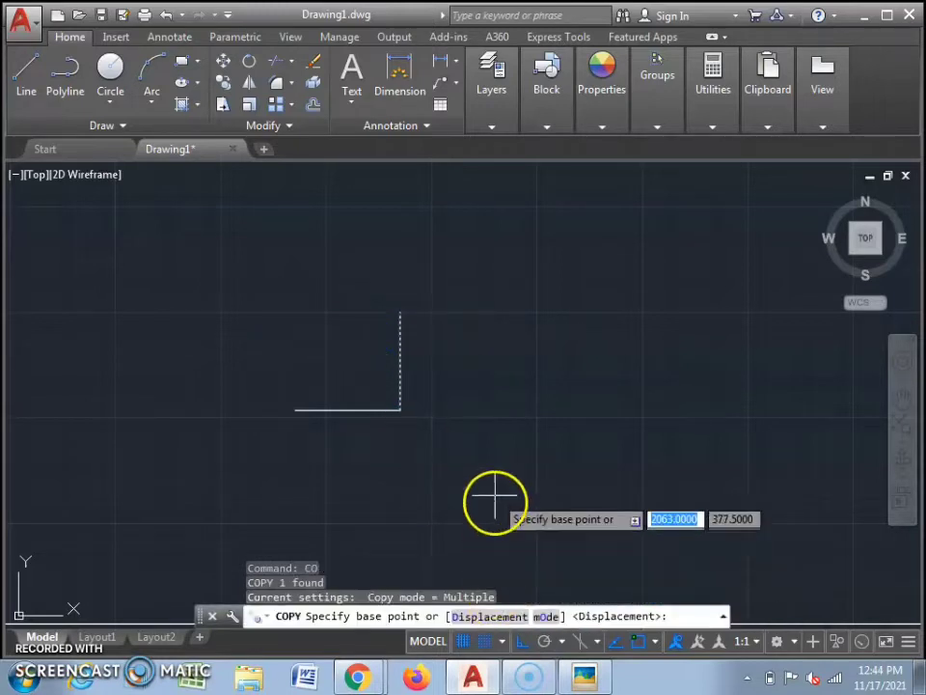
left_click(400, 410)
left_click(295, 410)
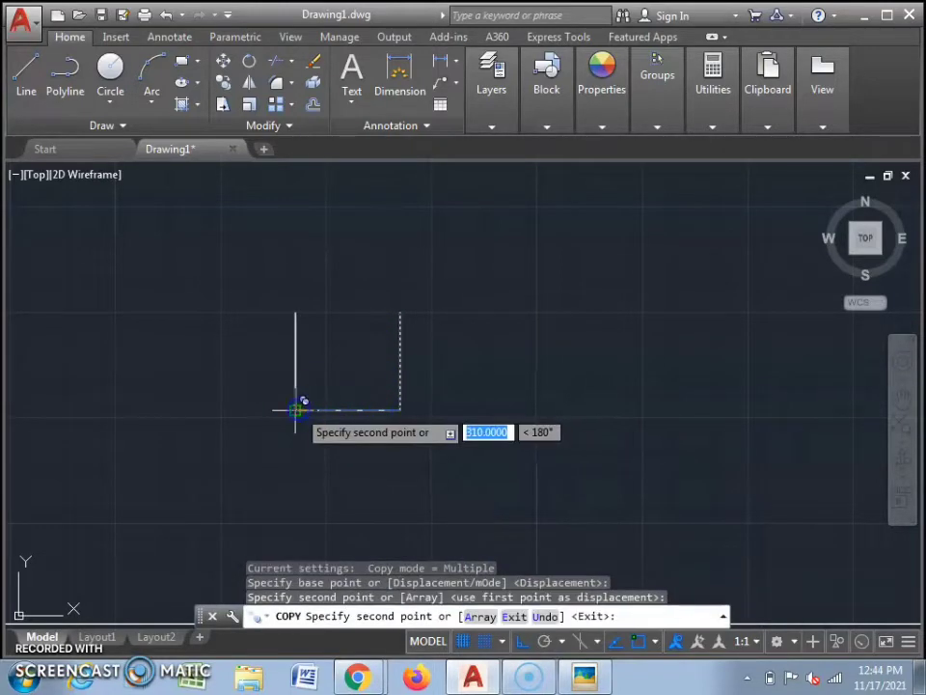
key("Escape")
- Copy the 310 horizontal line up to the upper ends of the two vertical lines to close the kitchen rectangle
left_click(343, 378)
left_click(324, 425)
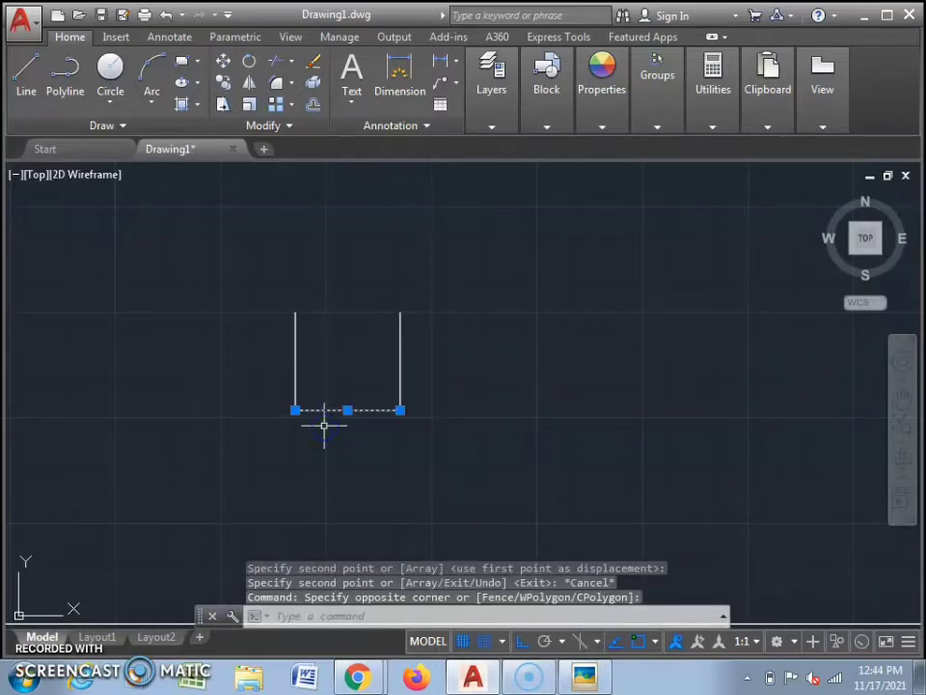
key("Return")
left_click(401, 410)
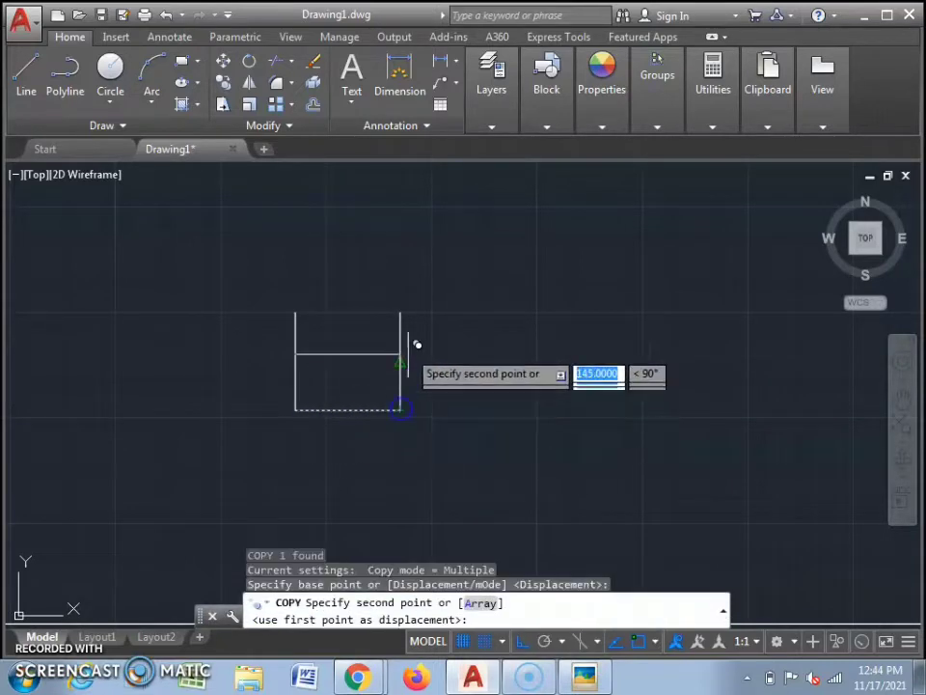
left_click(408, 309)
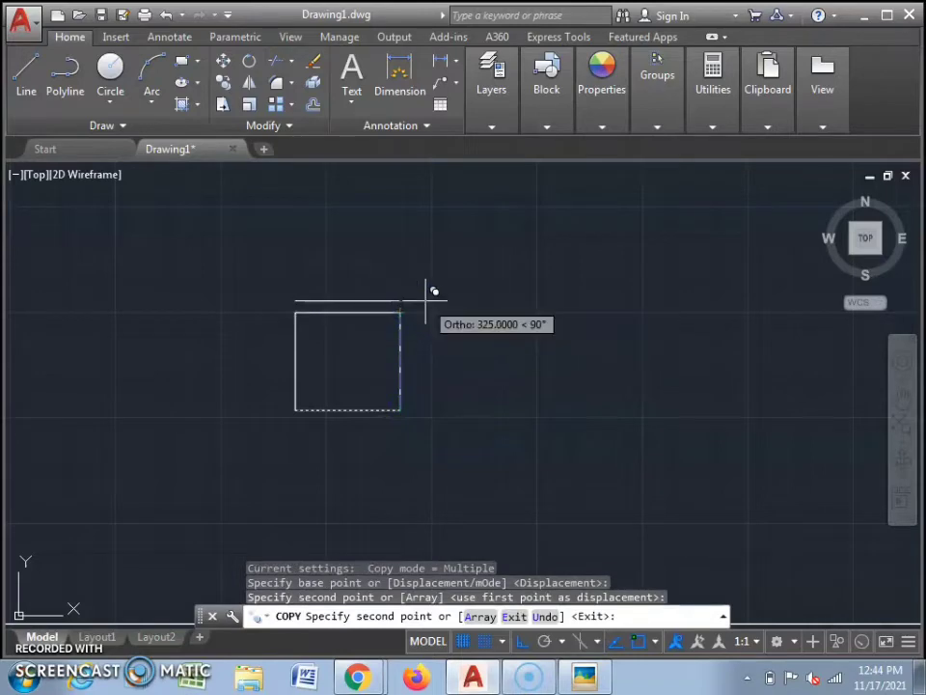
key("Escape")
- Inspect the redrawn kitchen rectangle, check the adjacent bedroom's size in the floor plan image, and return to the drawing
scroll(400, 311, "up", 2)
scroll(406, 314, "up", 2)
scroll(488, 360, "down", 3)
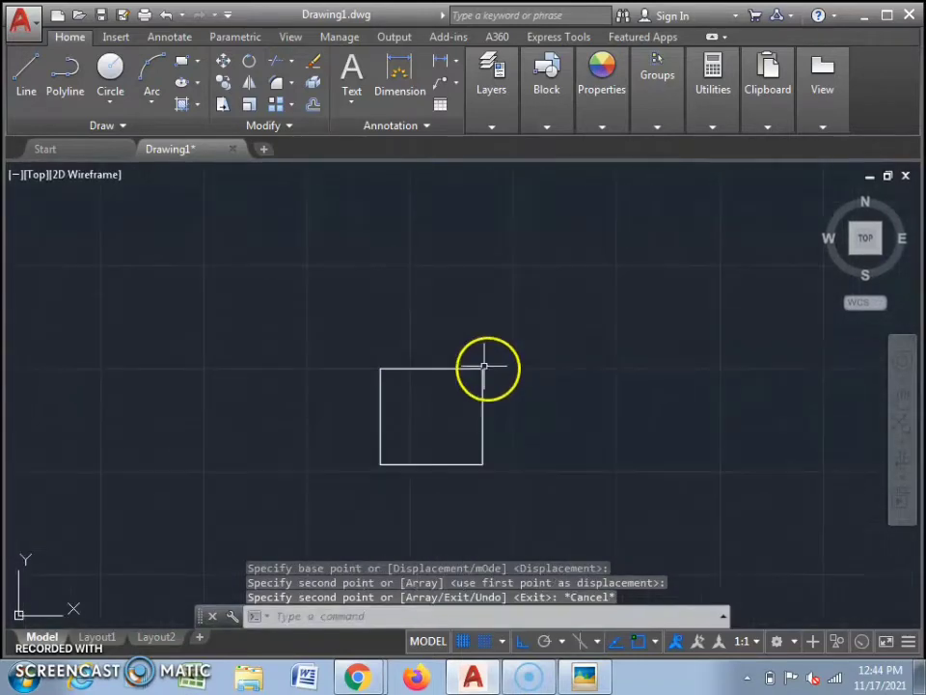
scroll(464, 490, "up", 2)
left_click(582, 679)
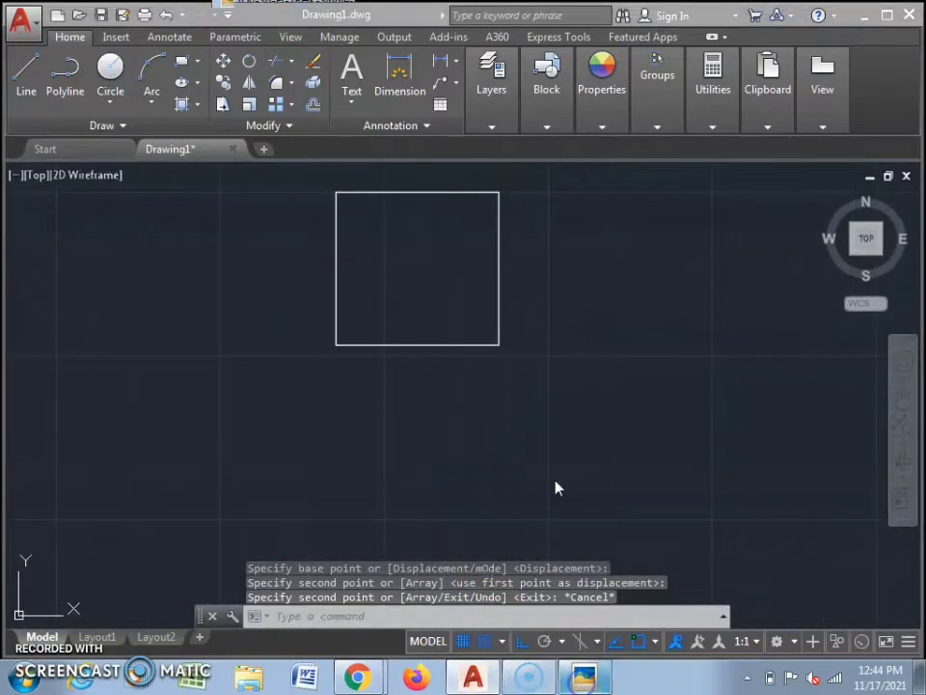
left_click(406, 246)
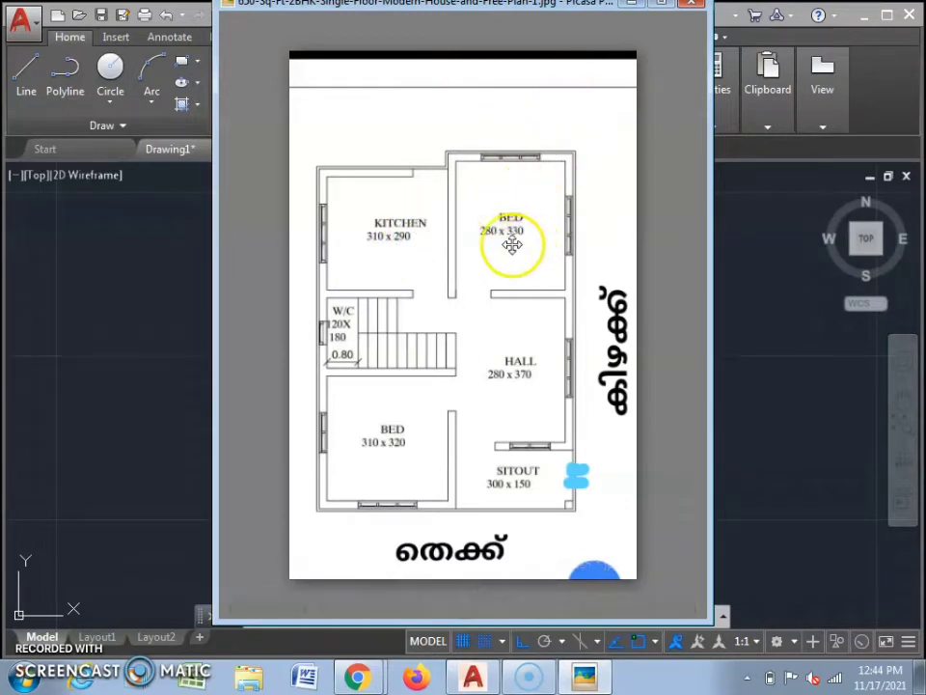
key("Escape")
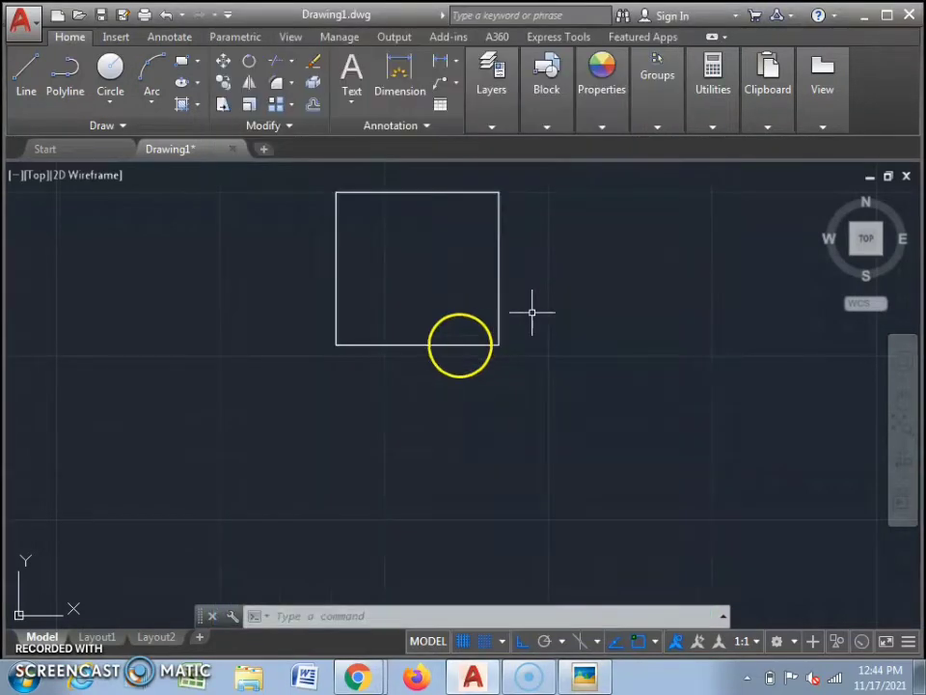
- Draw a 280-unit horizontal line to the right from the kitchen's lower-right corner as the bedroom's lower wall
scroll(560, 327, "up", 3)
scroll(434, 289, "down", 3)
left_click(26, 77)
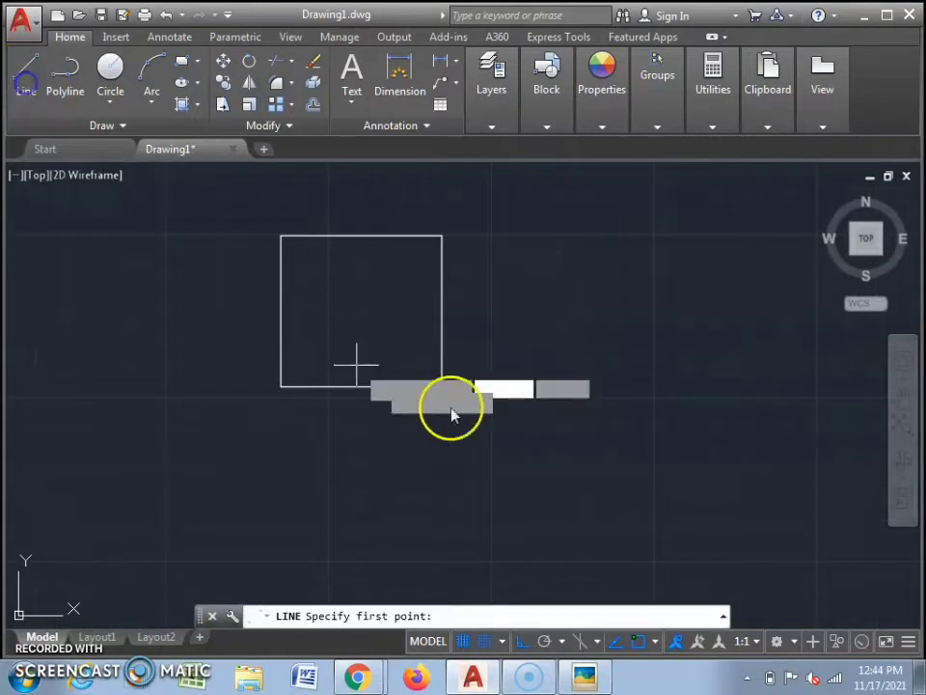
left_click(442, 386)
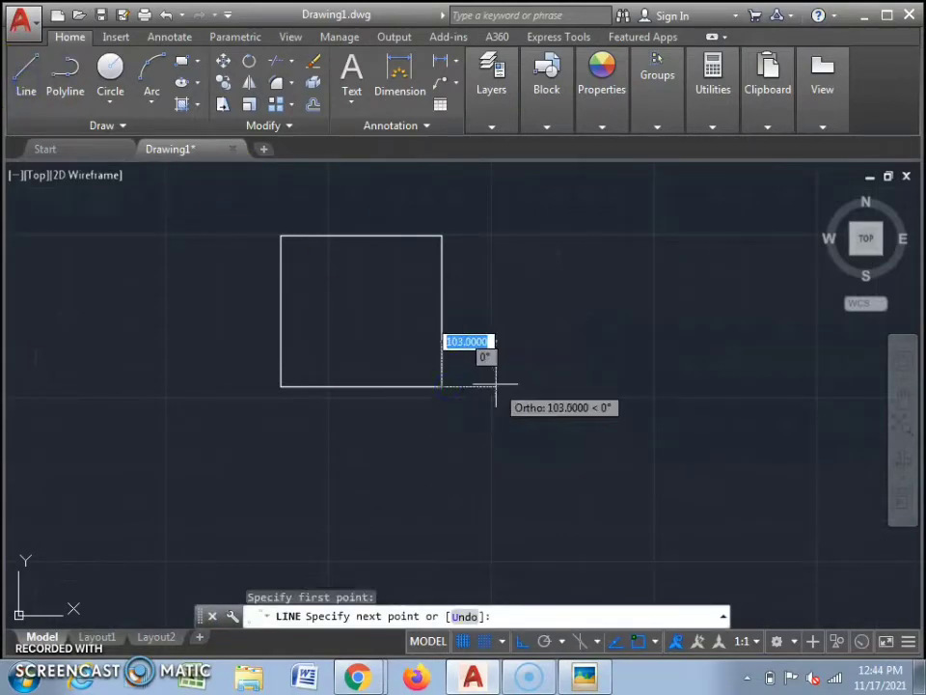
type("2")
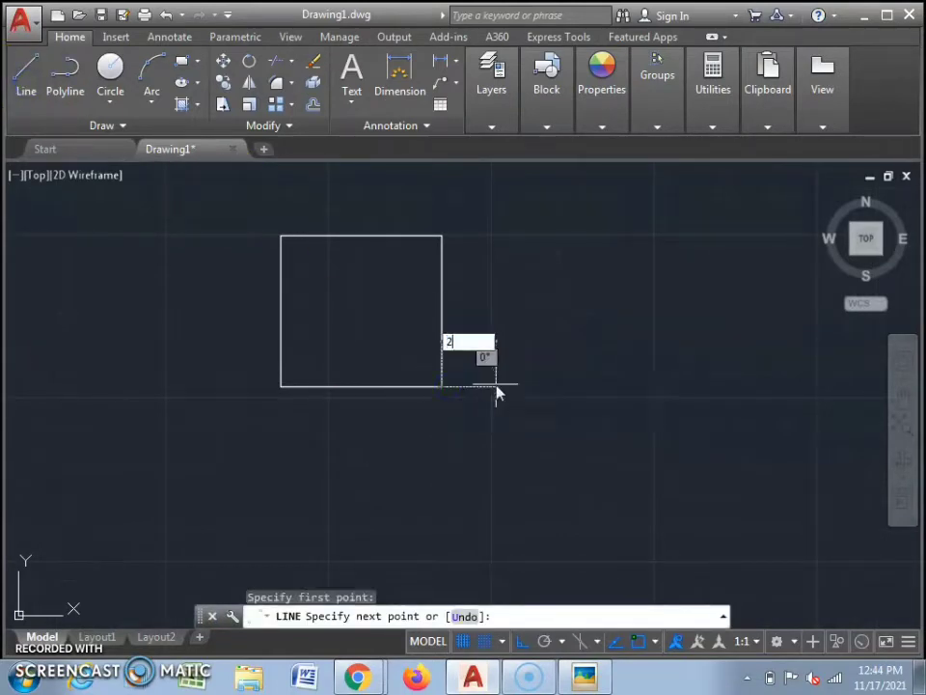
type("80")
key("Return")
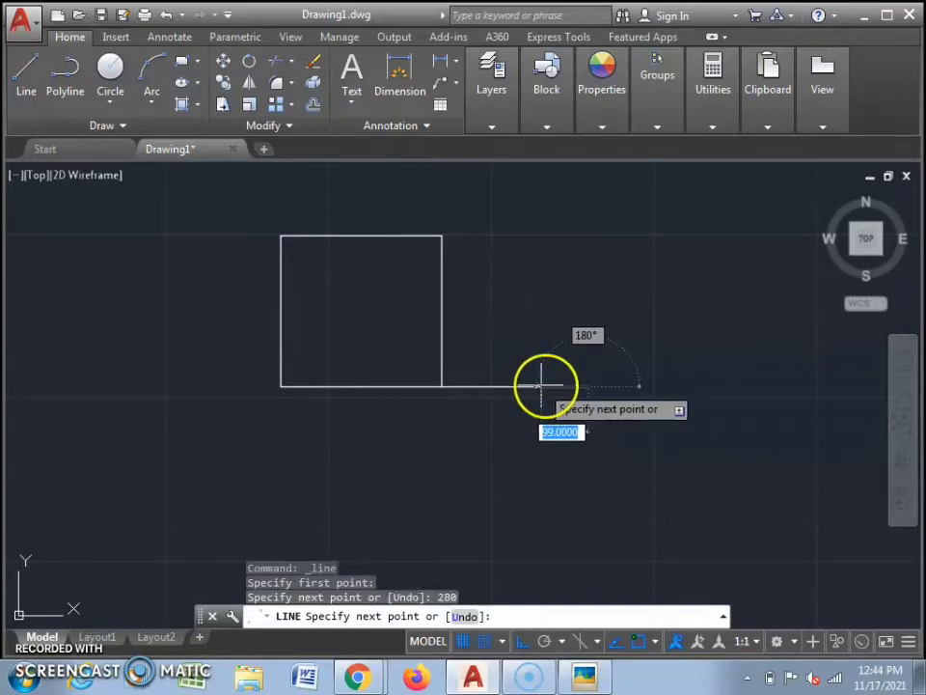
key("Escape")
- Draw a 330-unit vertical line upward from the right end of the 280 horizontal line as the bedroom's right wall
middle_click_drag(519, 422, 483, 458)
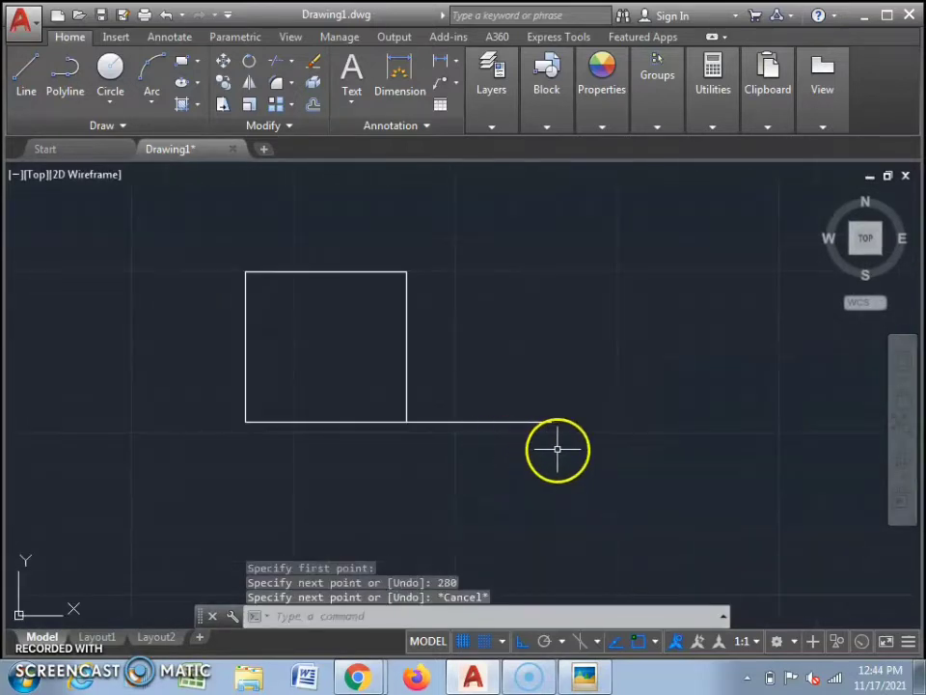
left_click(584, 675)
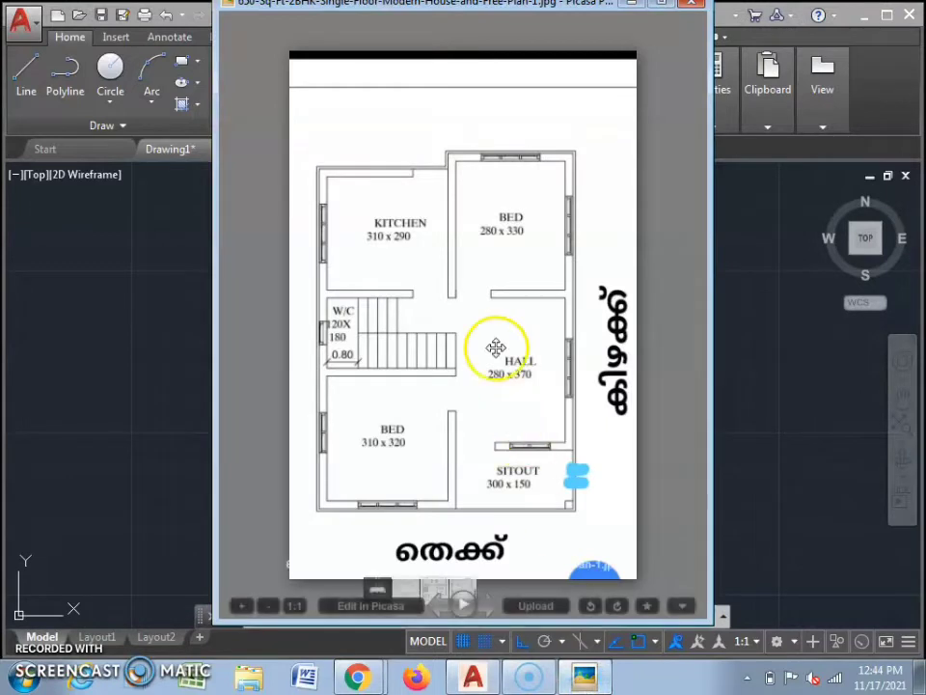
left_click(584, 676)
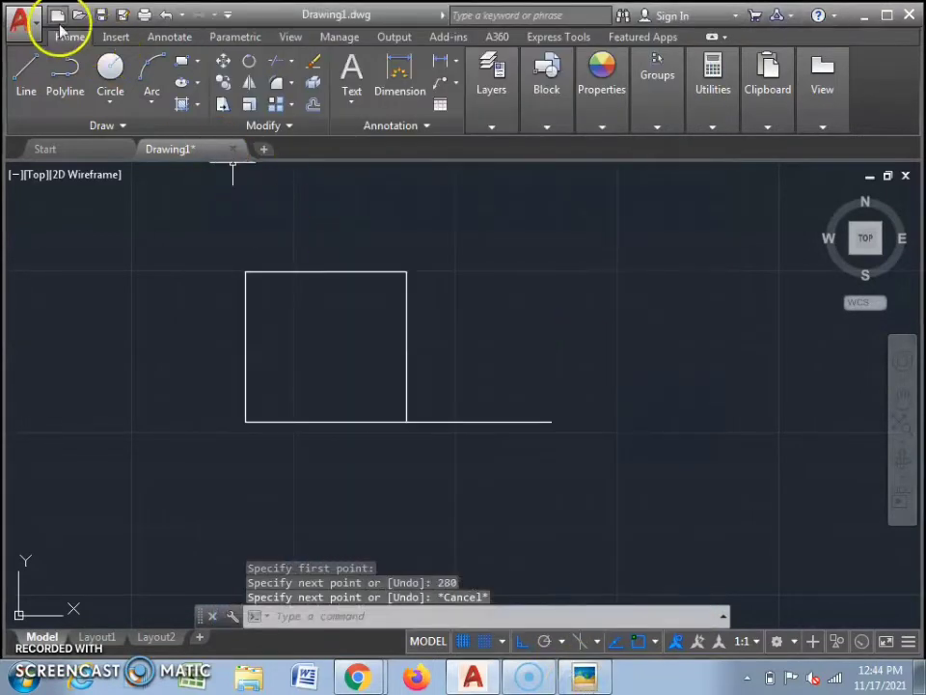
left_click(28, 66)
left_click(552, 422)
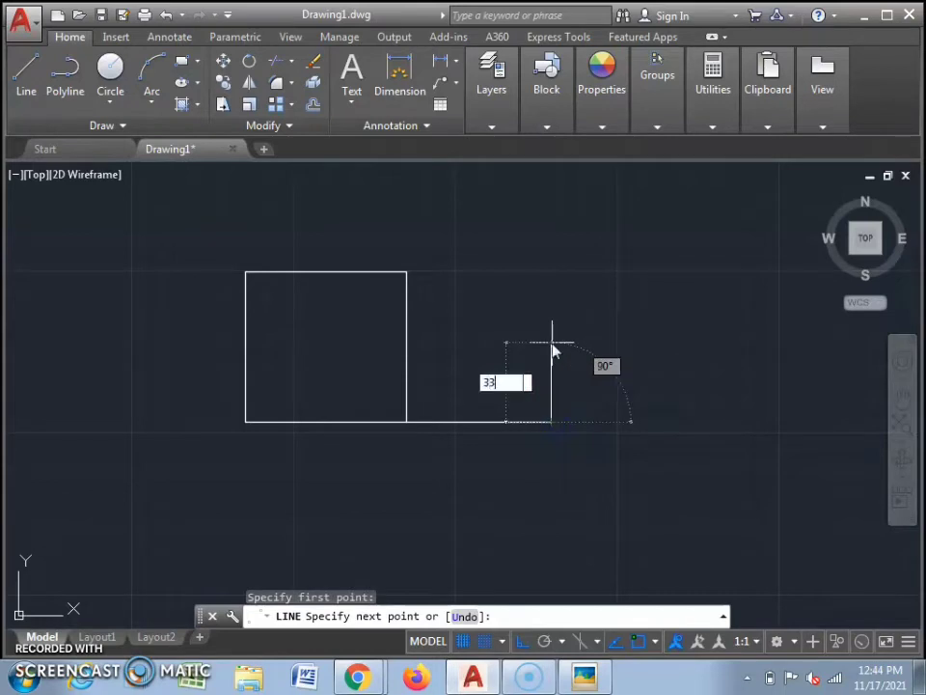
key("Return")
key("Escape")
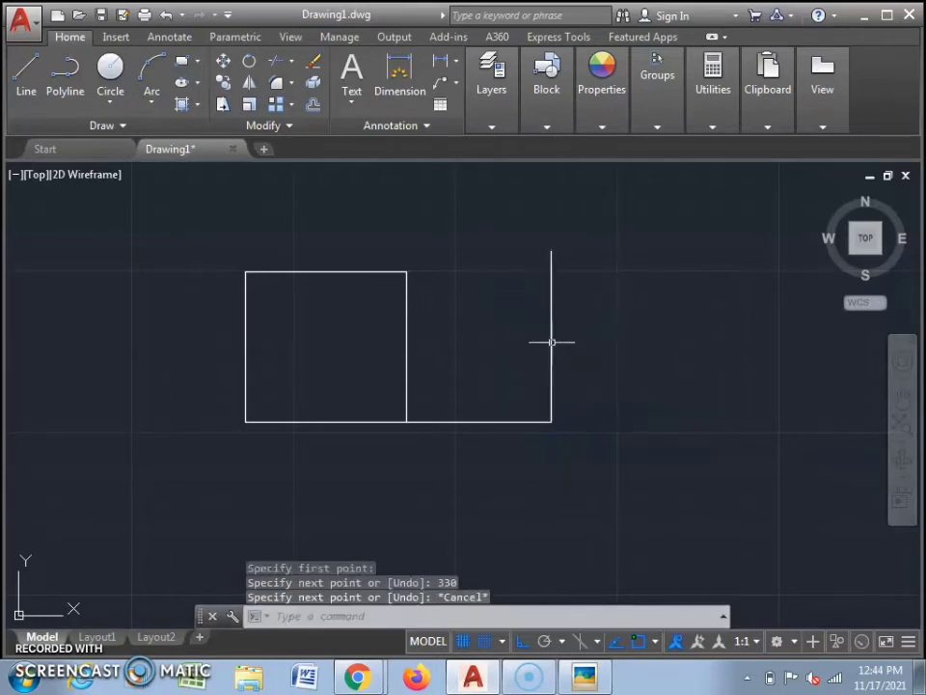
- Copy the 330 vertical line from its lower end to the kitchen's lower-right corner as the bedroom's left wall
scroll(531, 263, "up", 2)
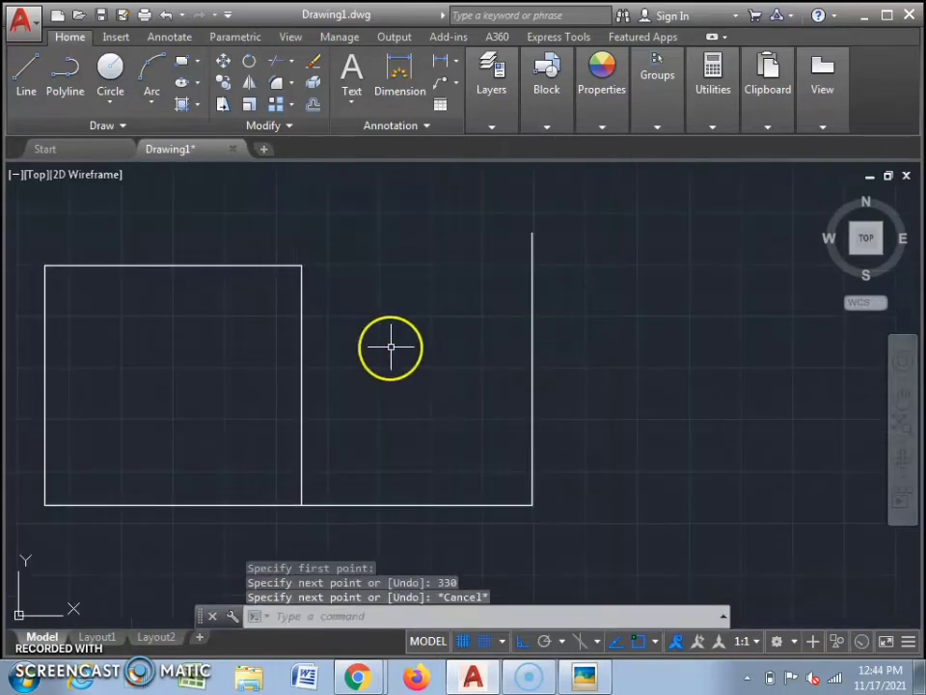
left_click(527, 341)
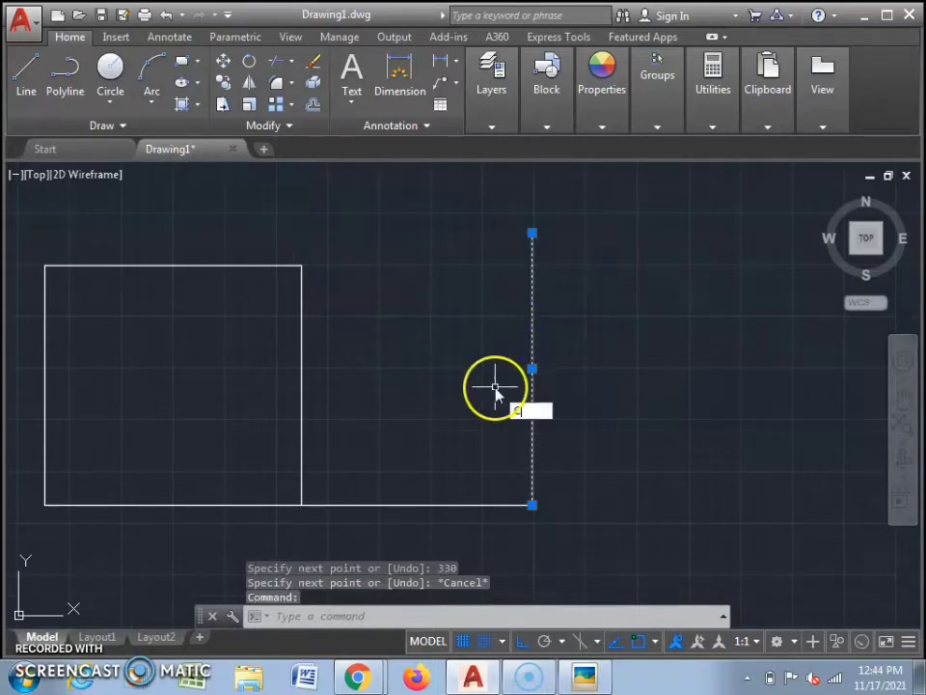
type("o")
key("Return")
left_click(532, 504)
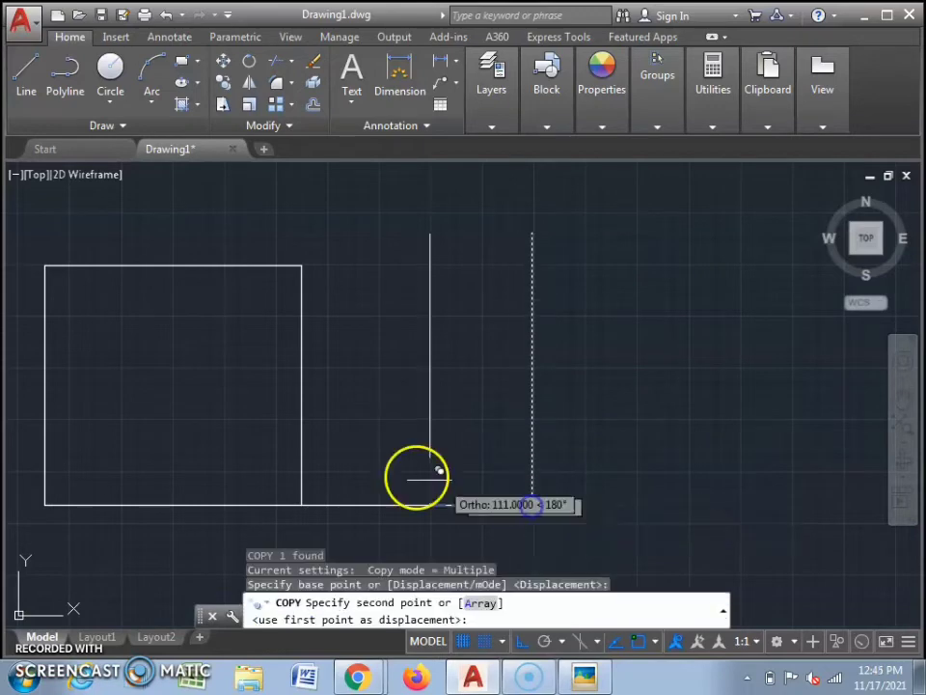
left_click(303, 501)
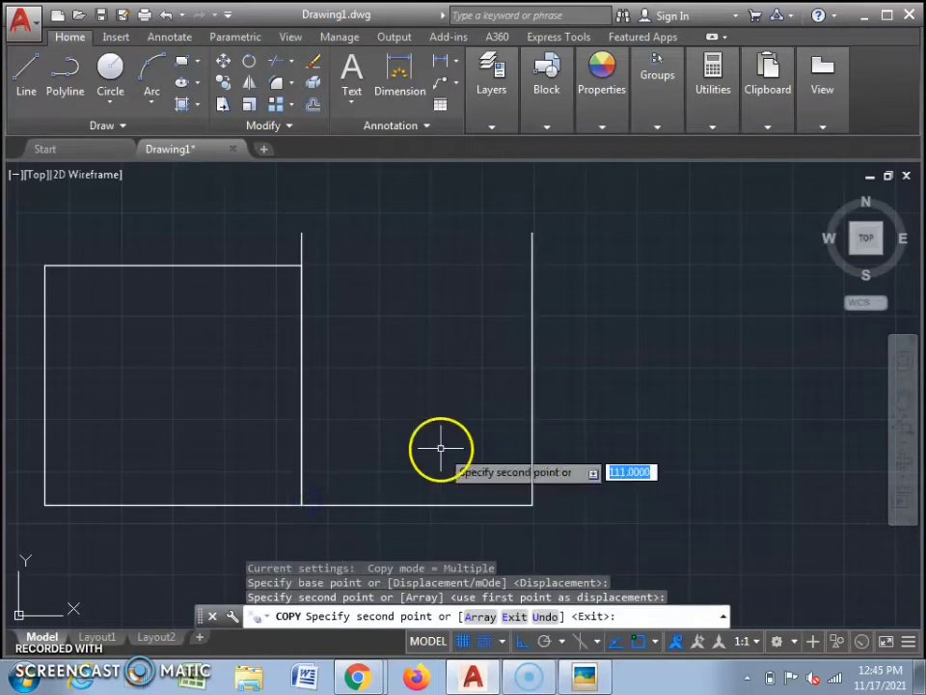
key("Escape")
- Copy the bedroom's 280 lower wall line up to the upper ends of the 330 lines to close the rectangle
scroll(376, 282, "down", 3)
scroll(384, 289, "up", 3)
left_click(407, 497)
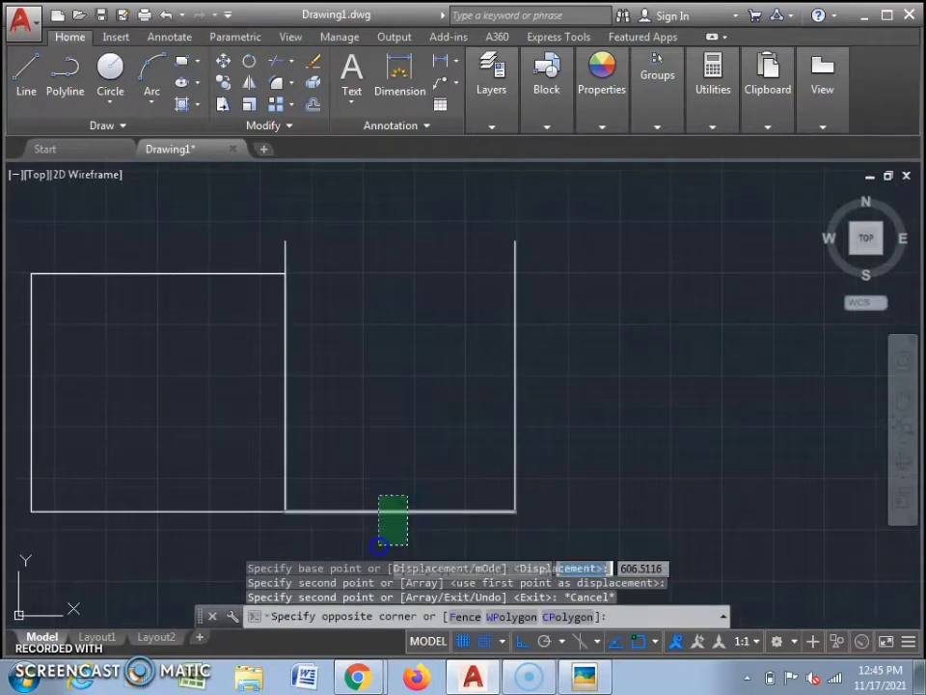
left_click(378, 546)
type("co")
key("Return")
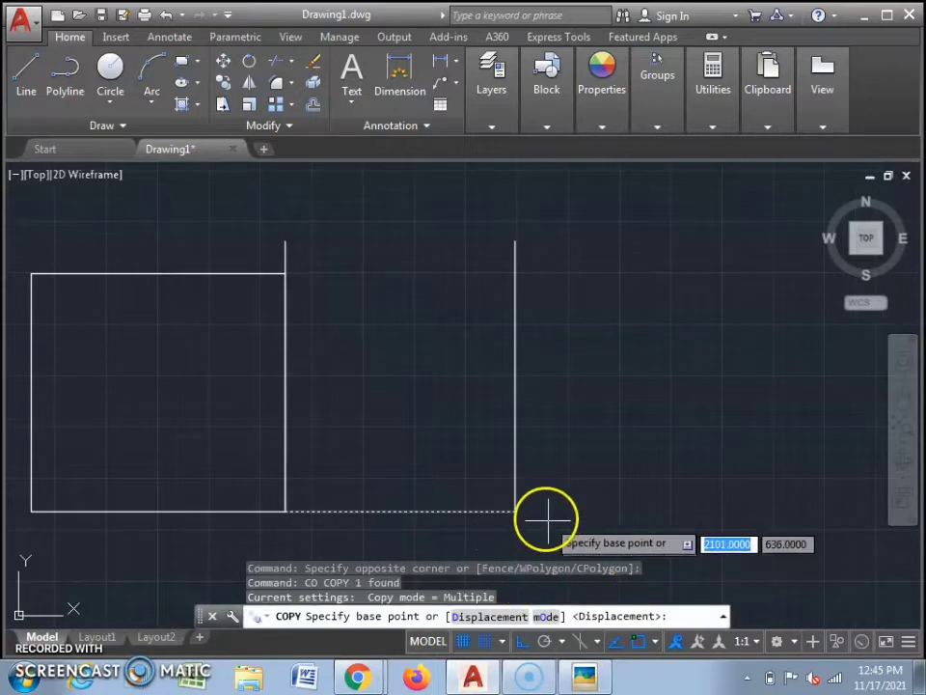
left_click(515, 510)
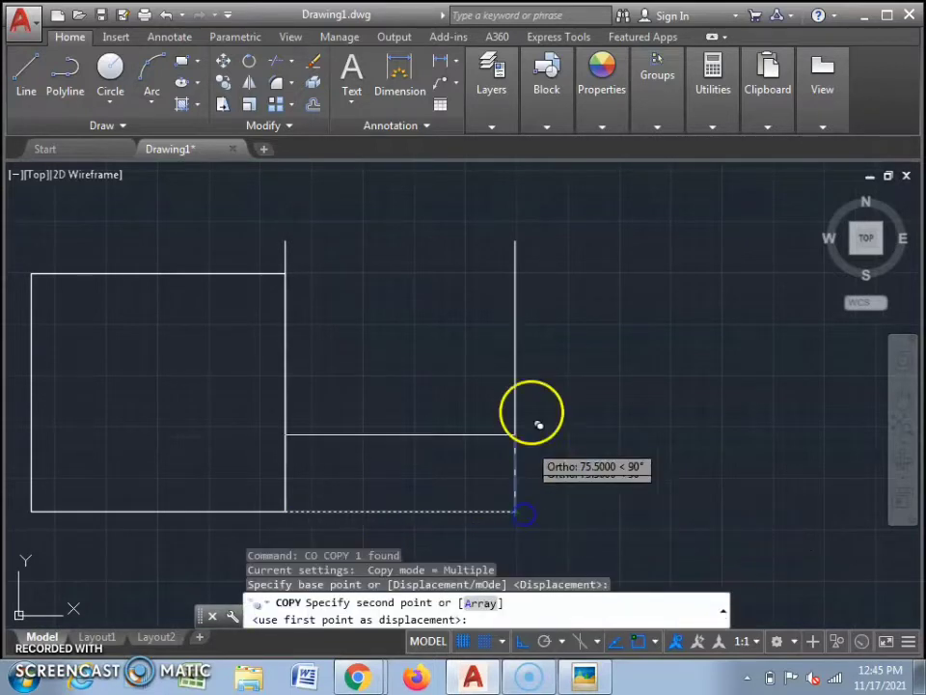
left_click(517, 239)
key("Escape")
- Check the hall's size in the floor plan image and draw a 370-unit line downward from the bedroom's lower-right corner
scroll(615, 376, "down", 4)
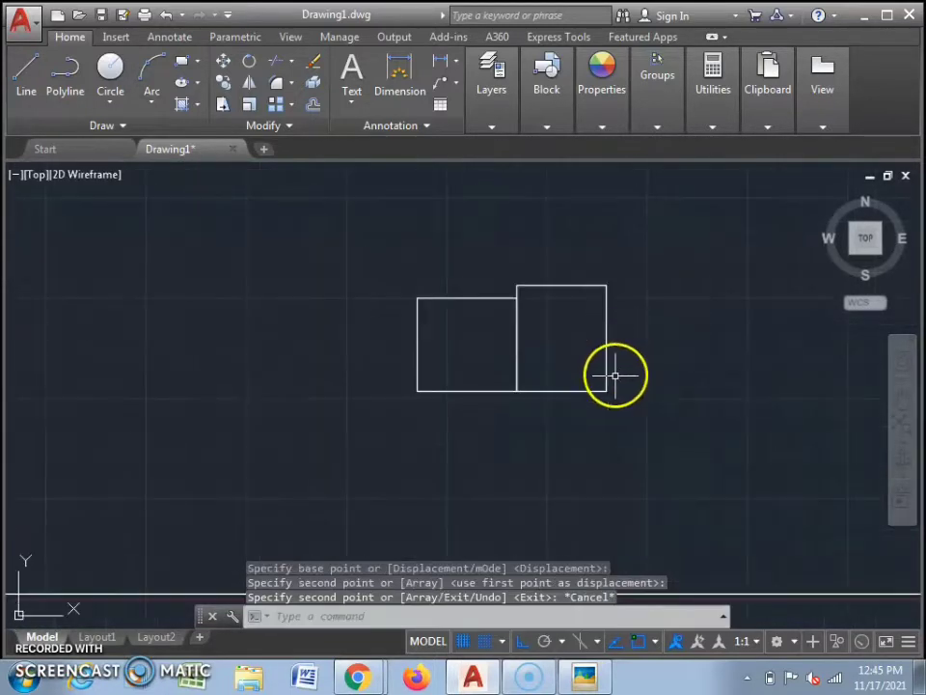
left_click(584, 676)
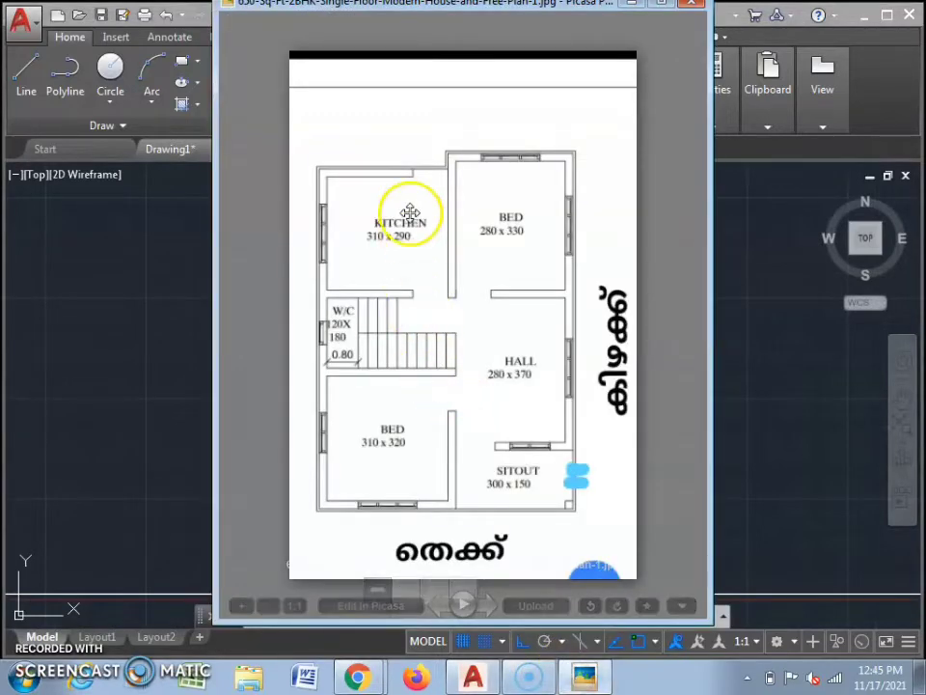
left_click(586, 676)
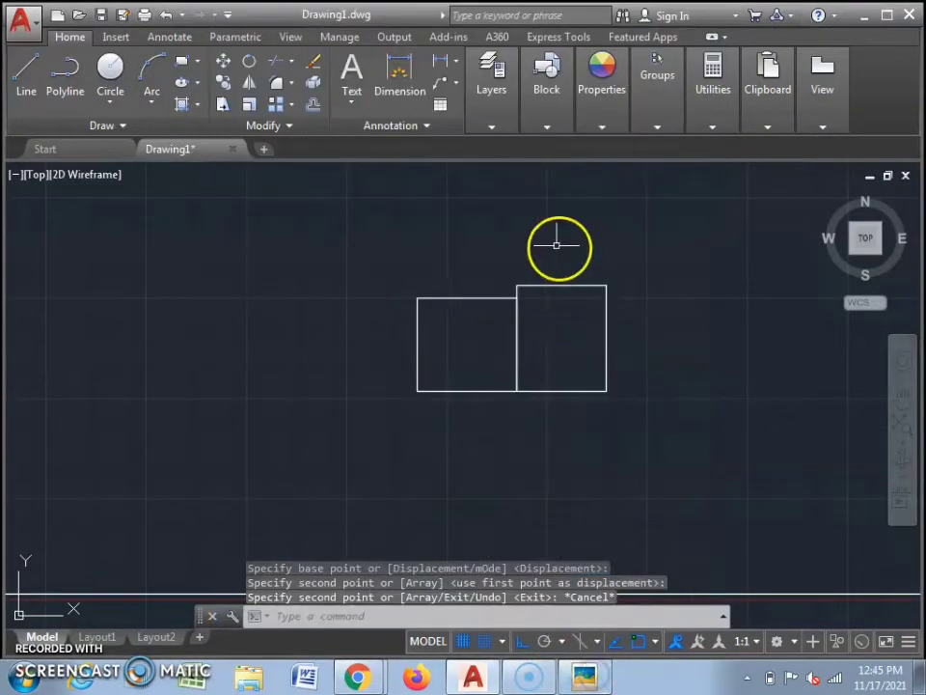
left_click(584, 678)
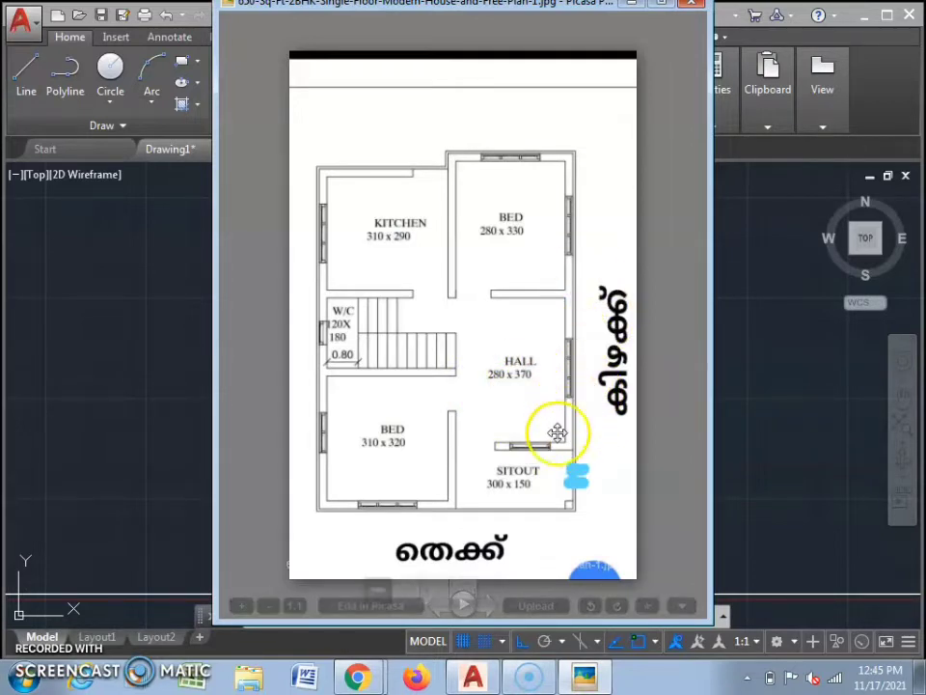
left_click(600, 644)
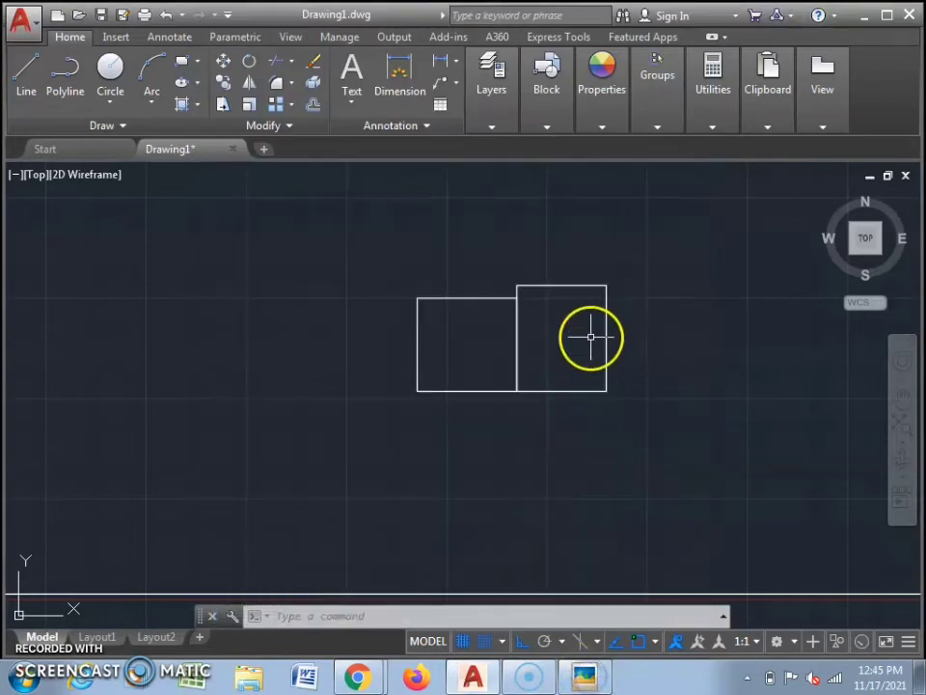
scroll(619, 360, "up", 3)
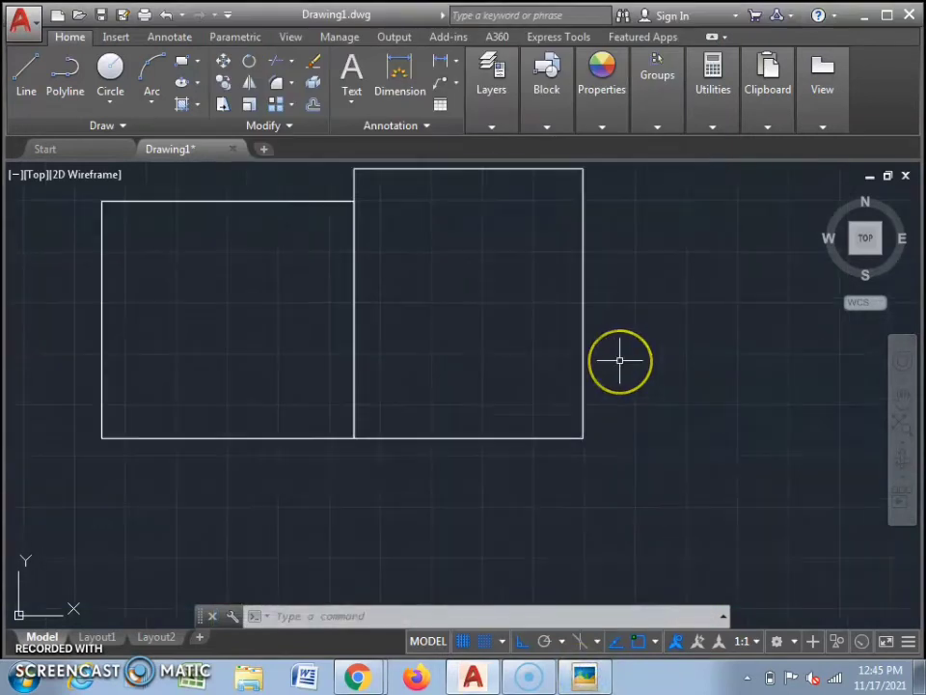
left_click(23, 79)
left_click(583, 439)
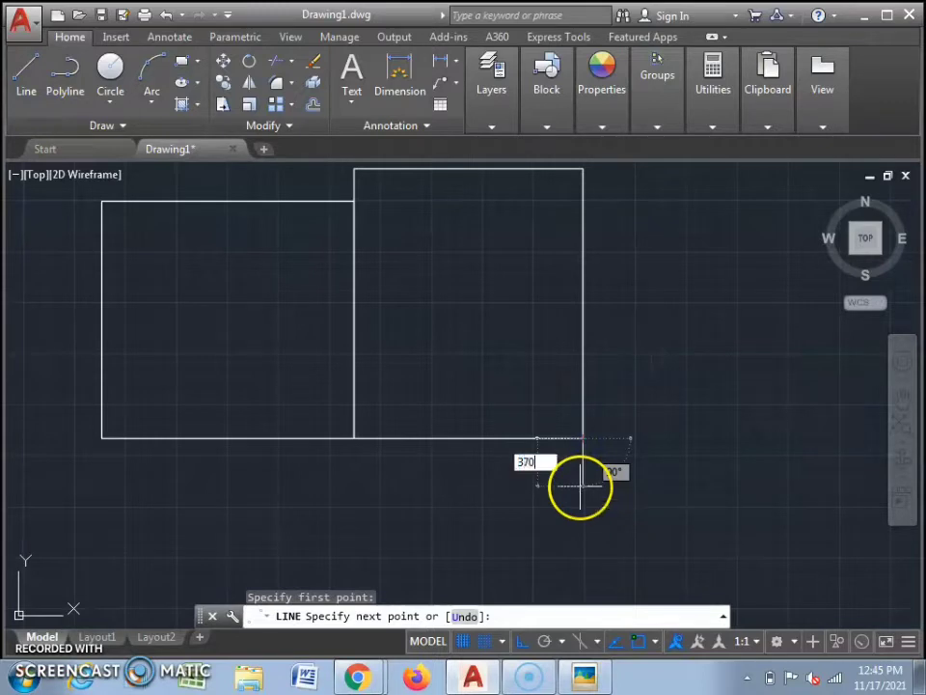
key("Return")
key("Escape")
- Examine the hall's right wall line below the bedroom and compare the layout with the floor plan image
scroll(507, 385, "down", 5)
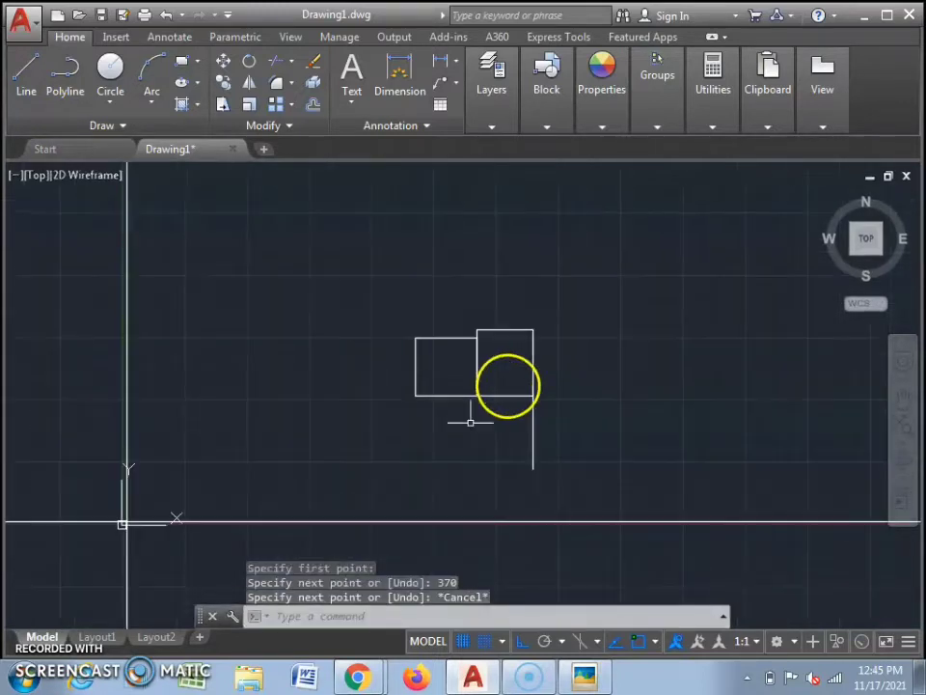
scroll(457, 497, "up", 4)
scroll(496, 308, "down", 4)
scroll(486, 326, "up", 4)
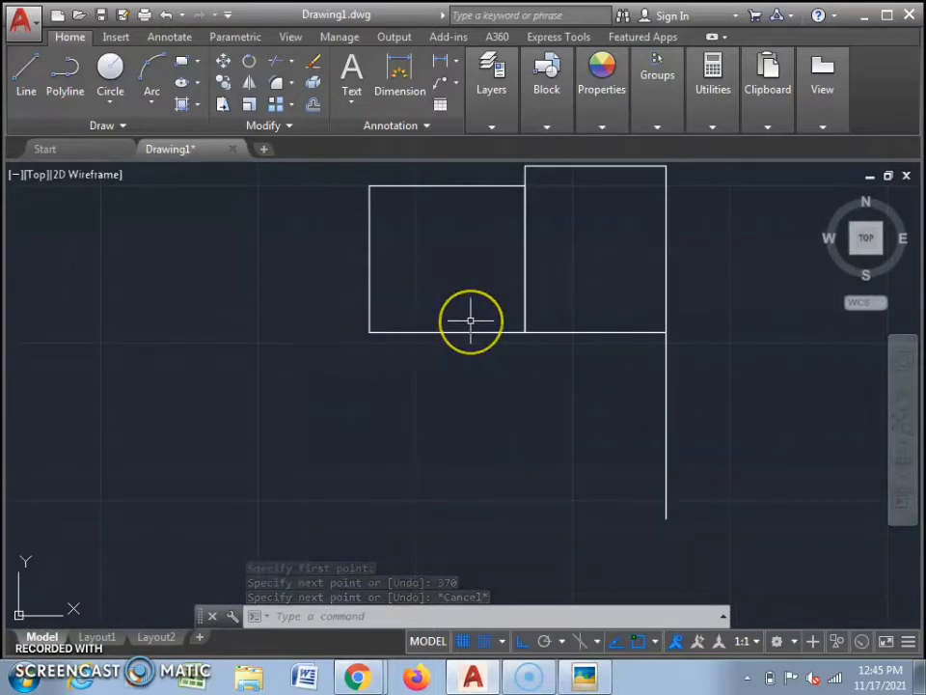
left_click(538, 335)
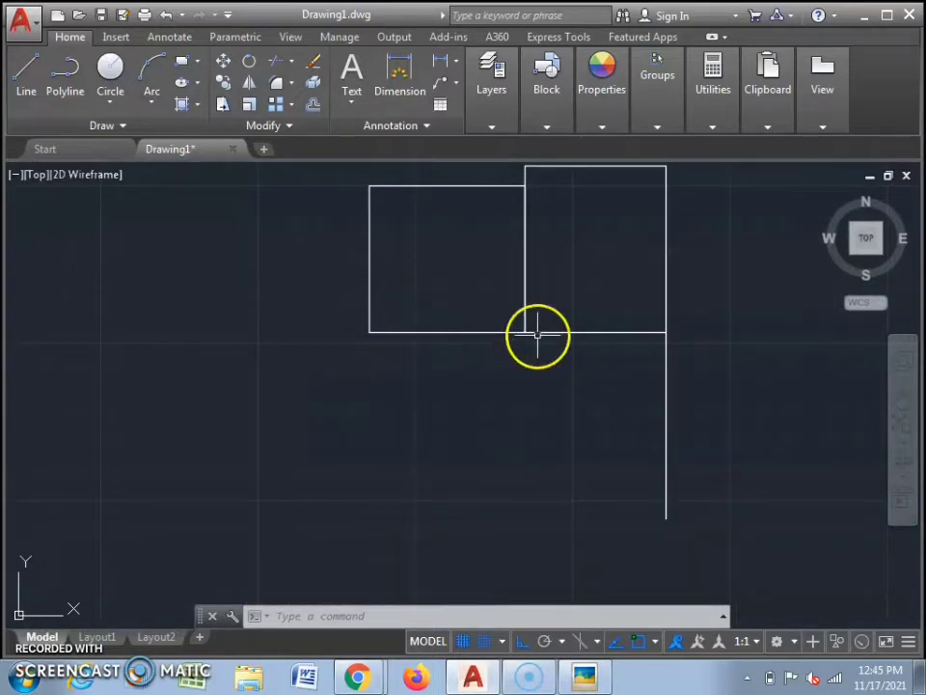
scroll(441, 357, "down", 2)
scroll(577, 369, "up", 2)
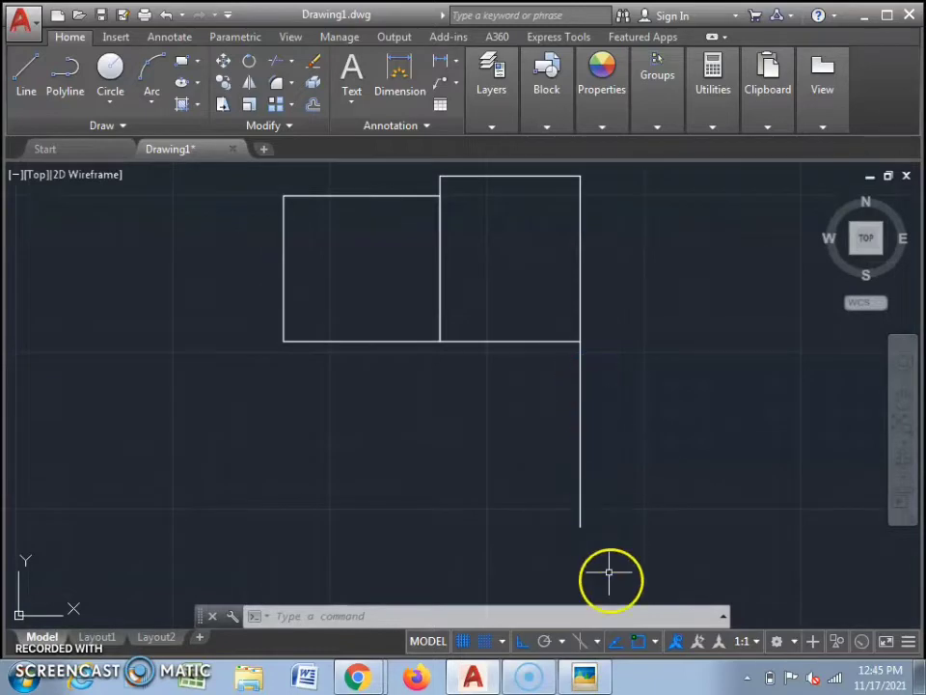
left_click(582, 674)
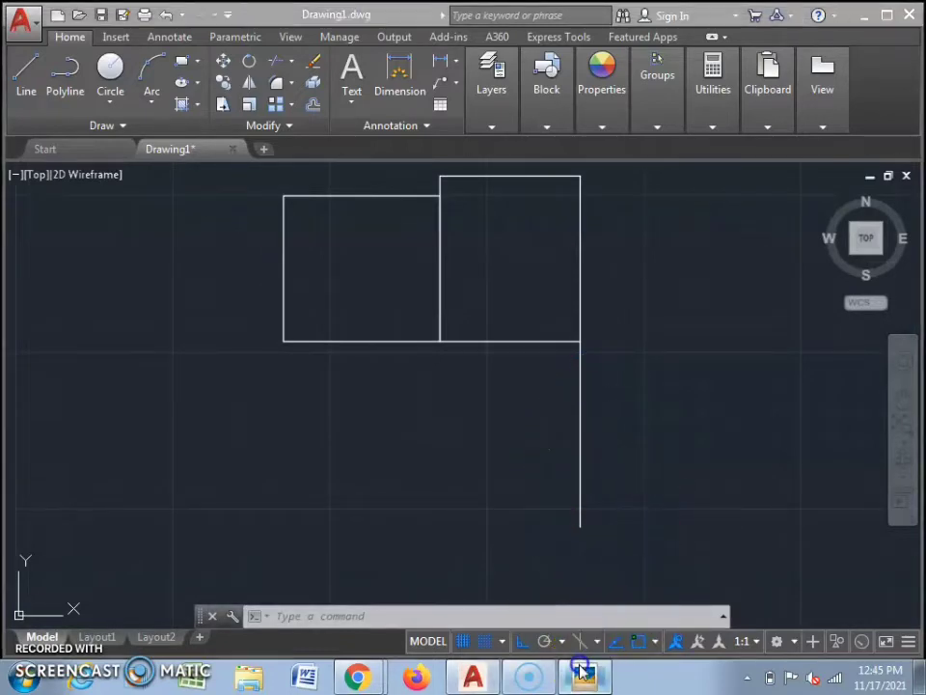
left_click(583, 673)
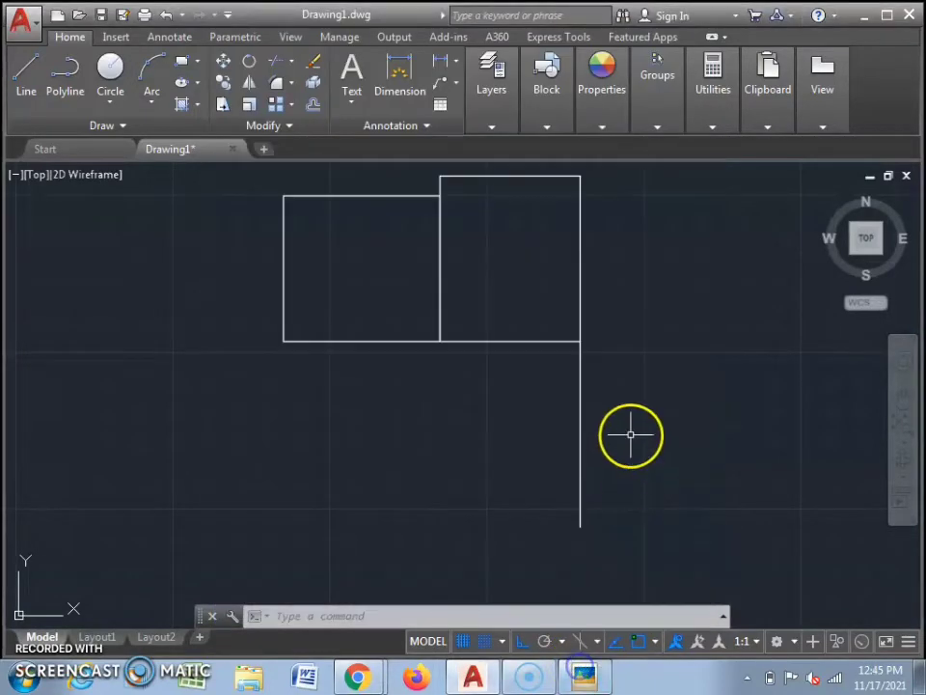
- Copy the 370 vertical line from its upper end to the bedroom's lower-left corner as the hall's left wall
left_click(579, 430)
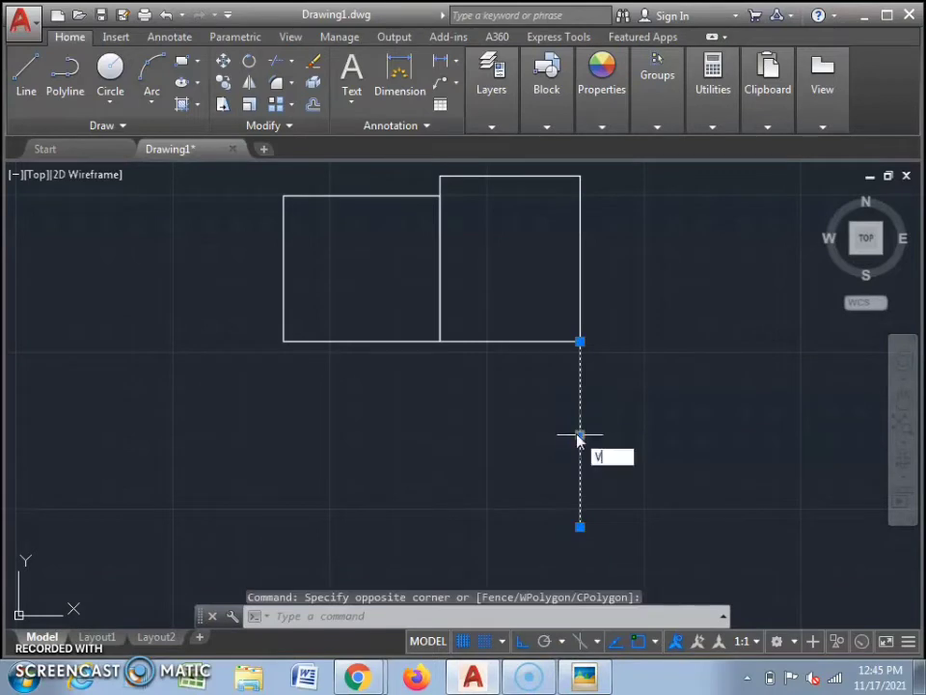
left_click(703, 393)
left_click(599, 533)
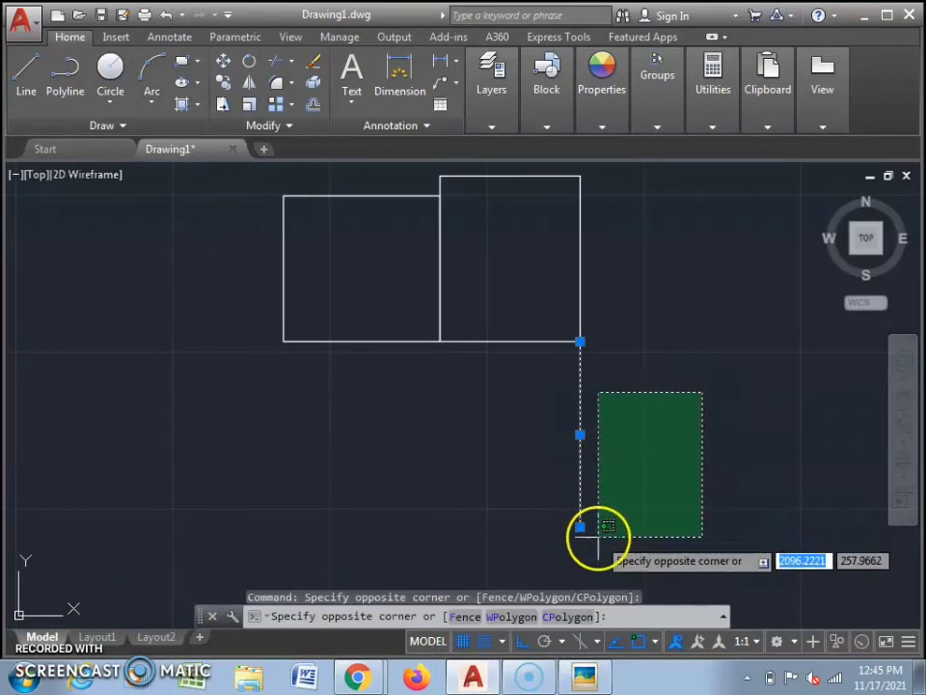
left_click(676, 457)
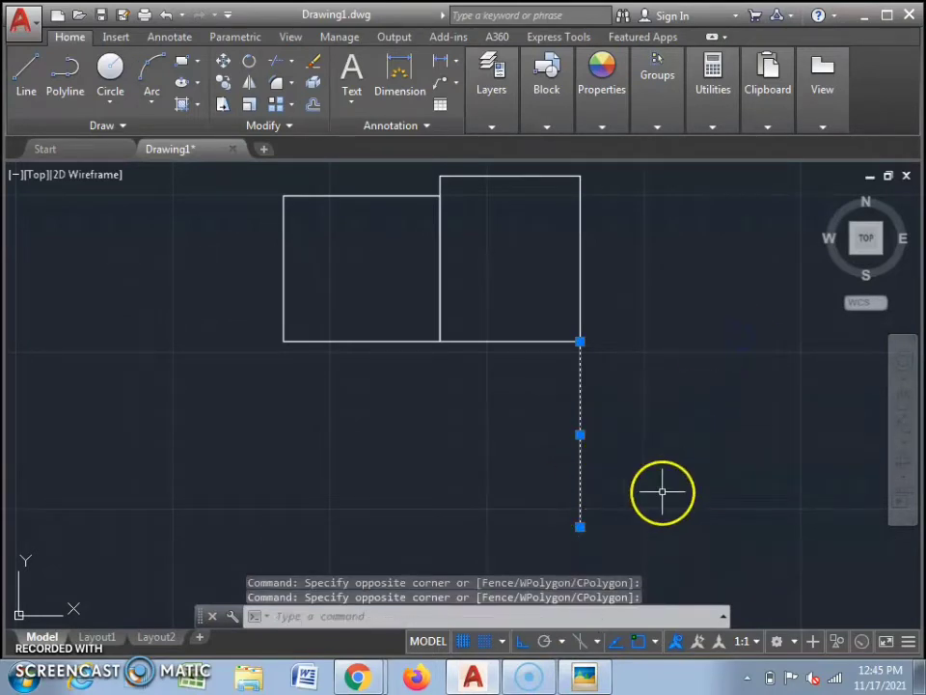
type("co")
key("Return")
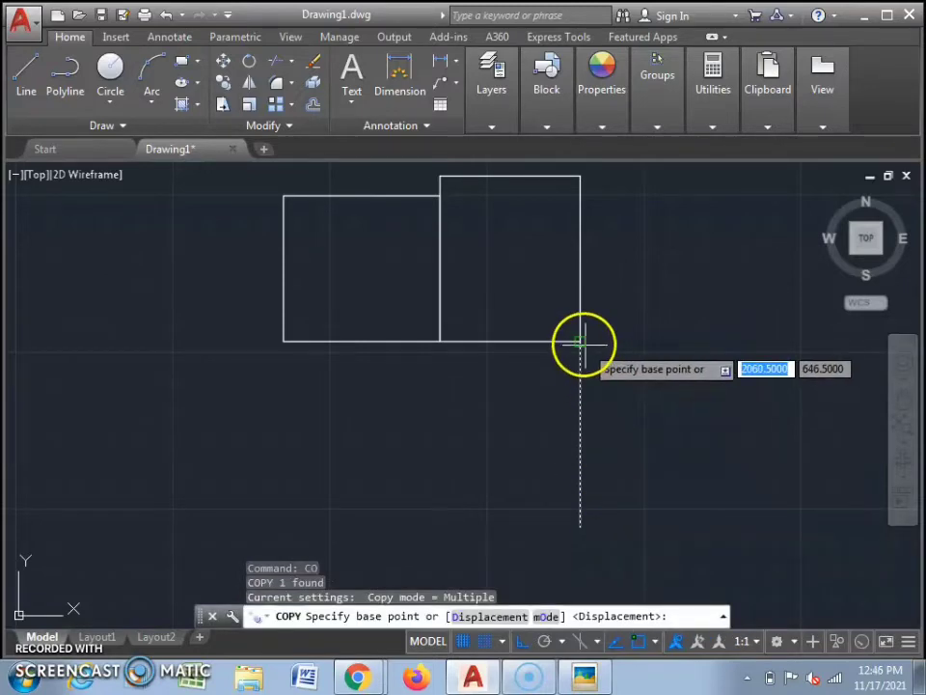
left_click(582, 342)
left_click(440, 337)
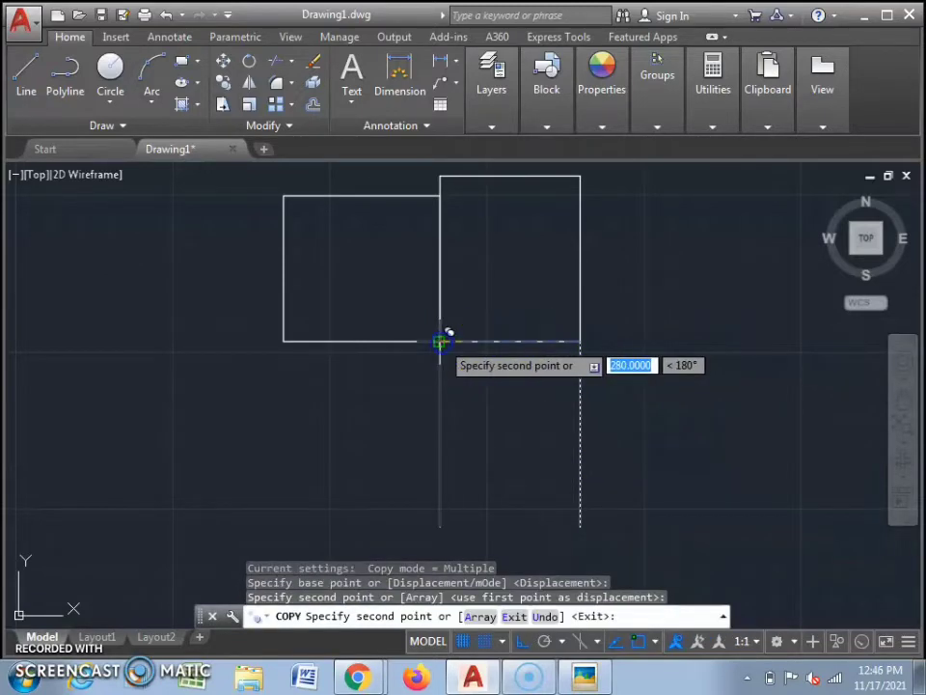
key("Escape")
- Inspect the drawn hall and sitout outlines and check the remaining lower-left bedroom's size in the floor plan image
scroll(475, 312, "down", 2)
scroll(475, 312, "down", 1)
left_click(584, 676)
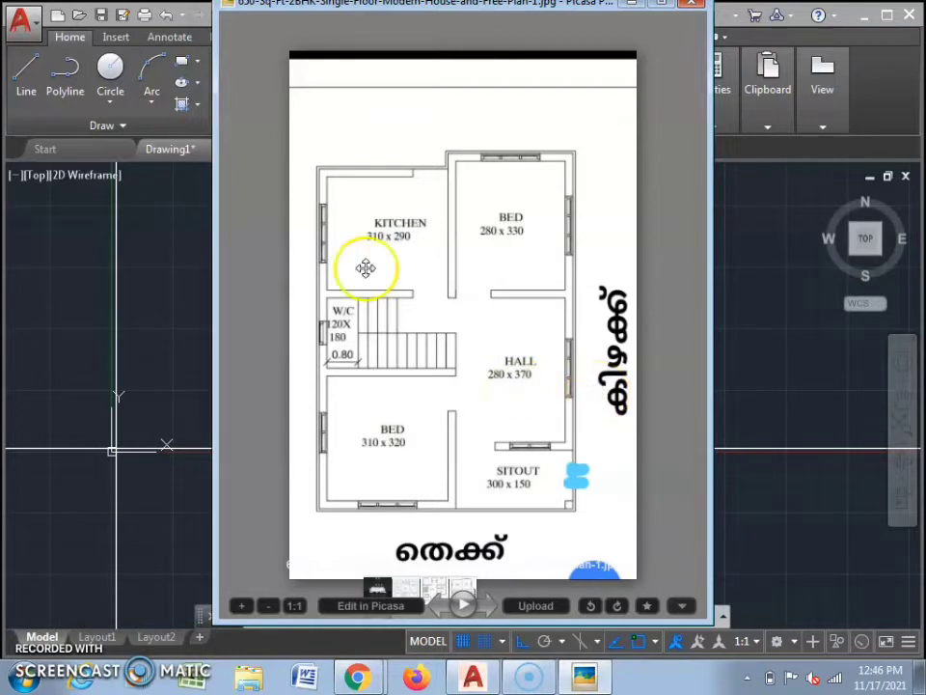
left_click(473, 678)
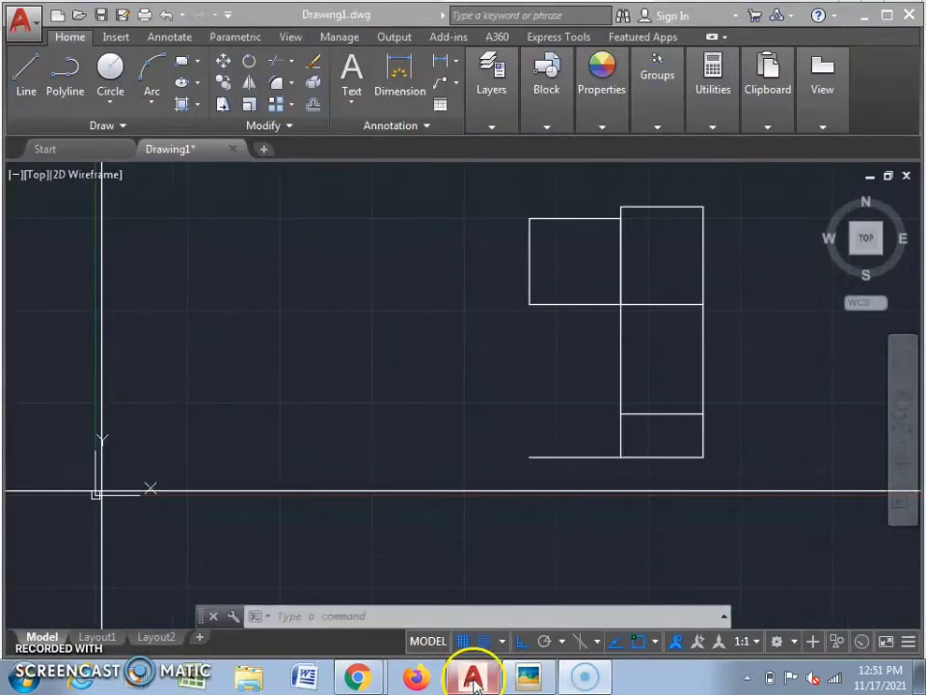
left_click(290, 431)
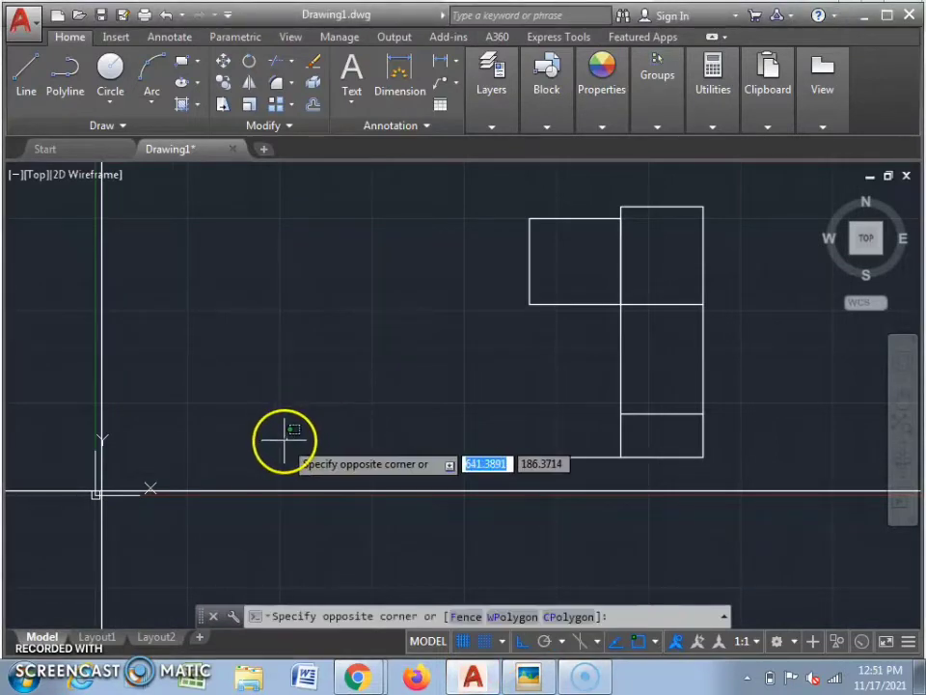
left_click(267, 438)
scroll(258, 442, "down", 5)
scroll(342, 434, "up", 6)
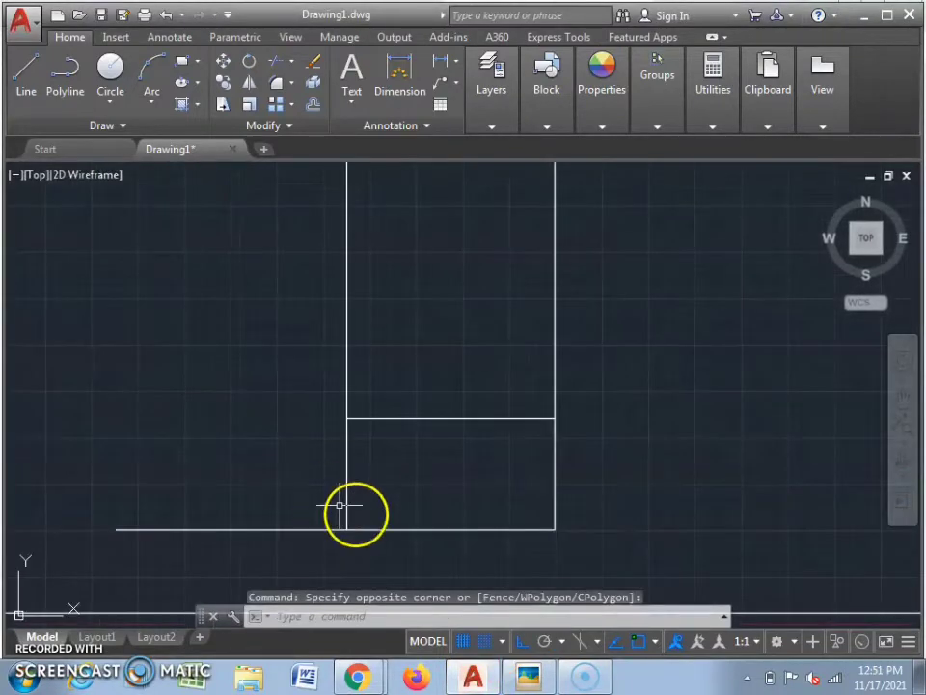
left_click(531, 678)
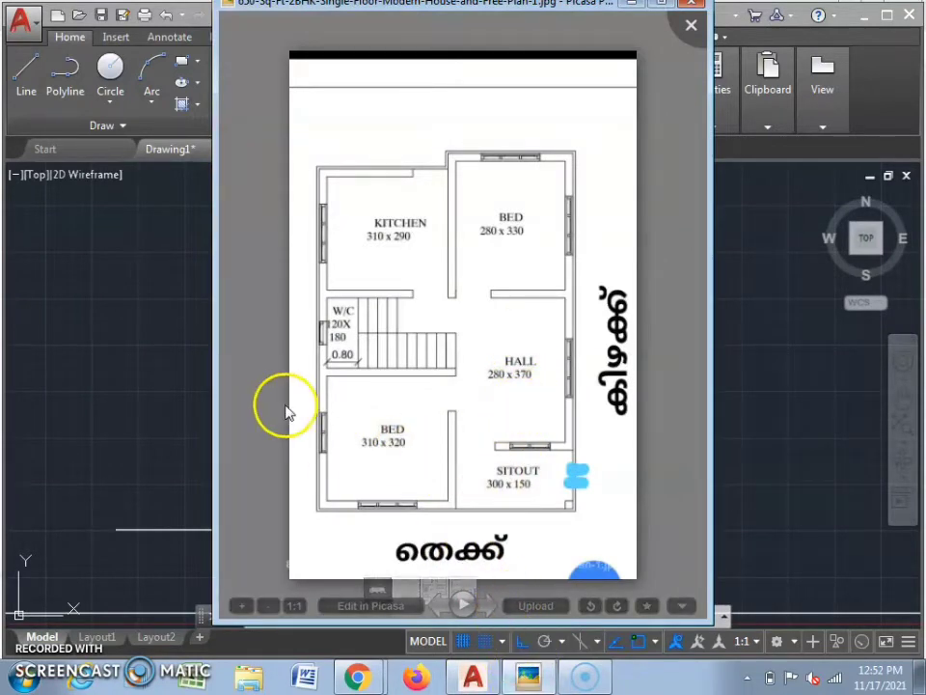
- Check the lower-left bedroom's size in the floor plan image and draw a 310-unit line upward from the left end of its bottom wall
left_click(528, 663)
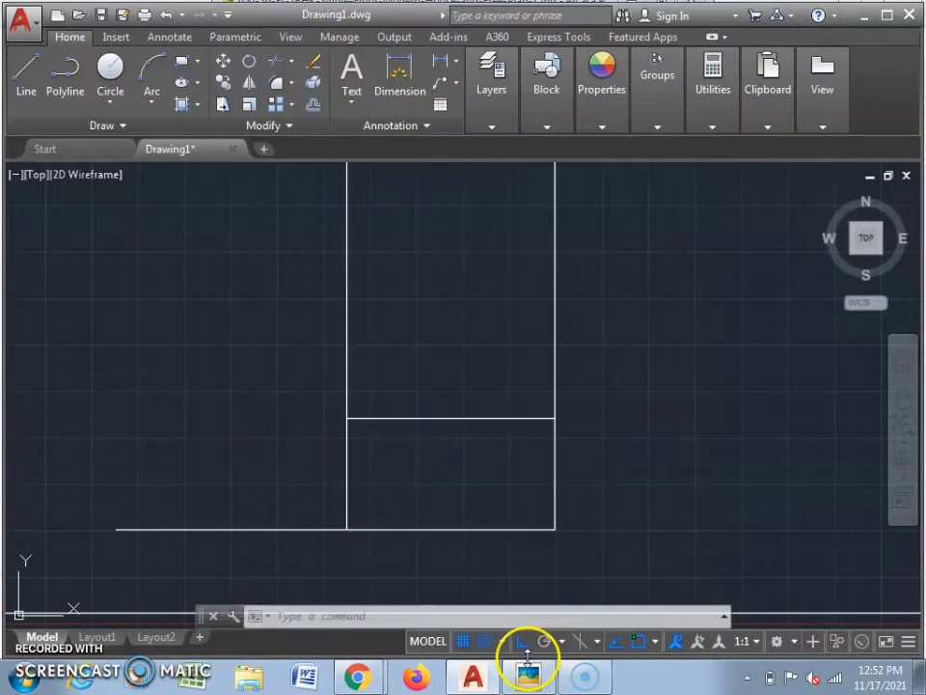
scroll(527, 512, "down", 2)
left_click(532, 676)
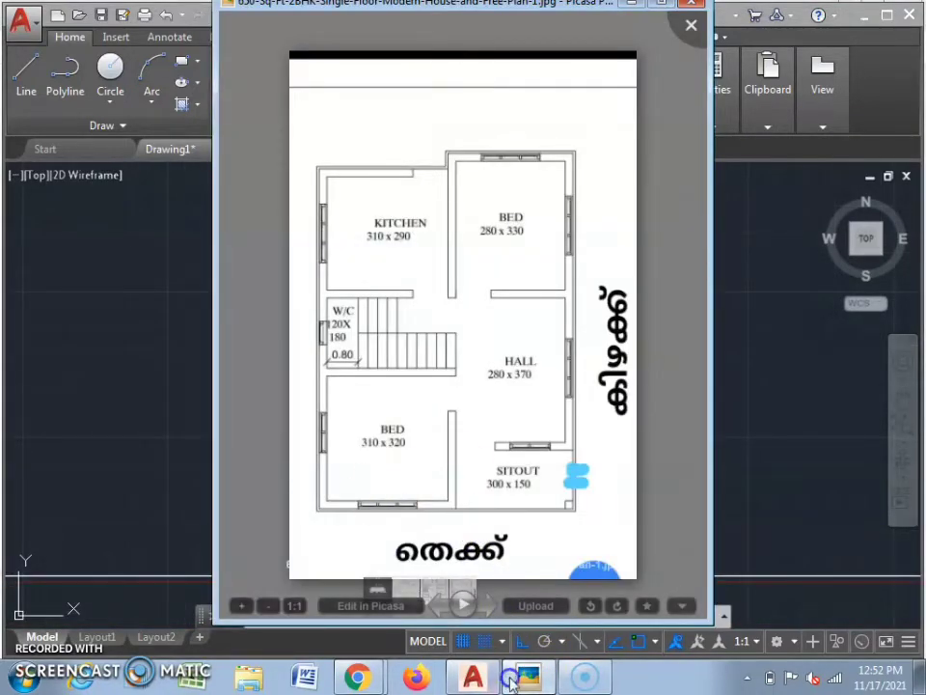
left_click(464, 599)
scroll(389, 418, "down", 2)
scroll(393, 444, "up", 6)
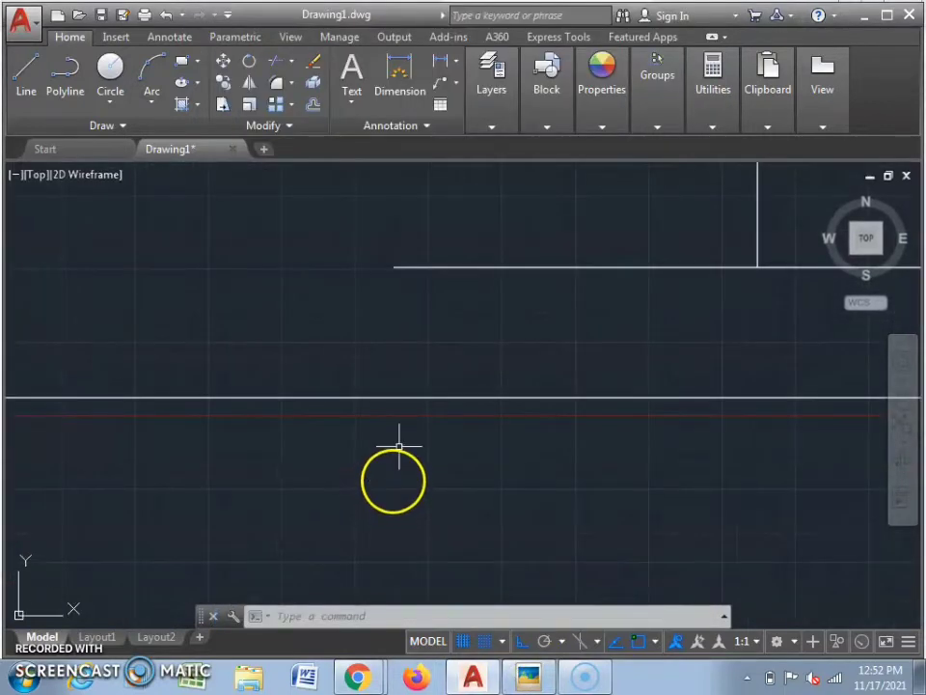
left_click(27, 79)
left_click(402, 382)
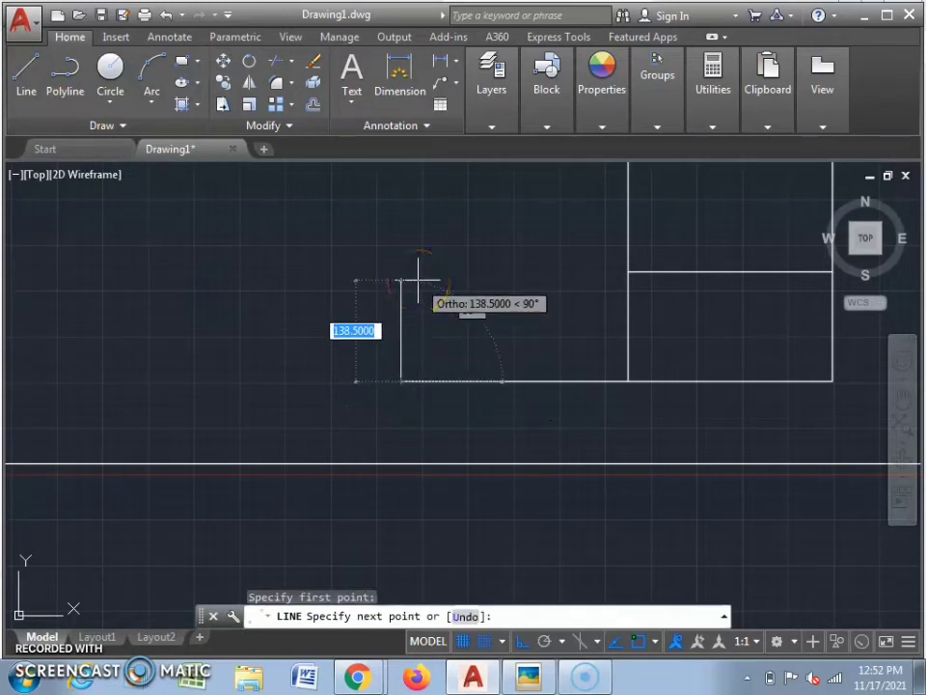
type("310")
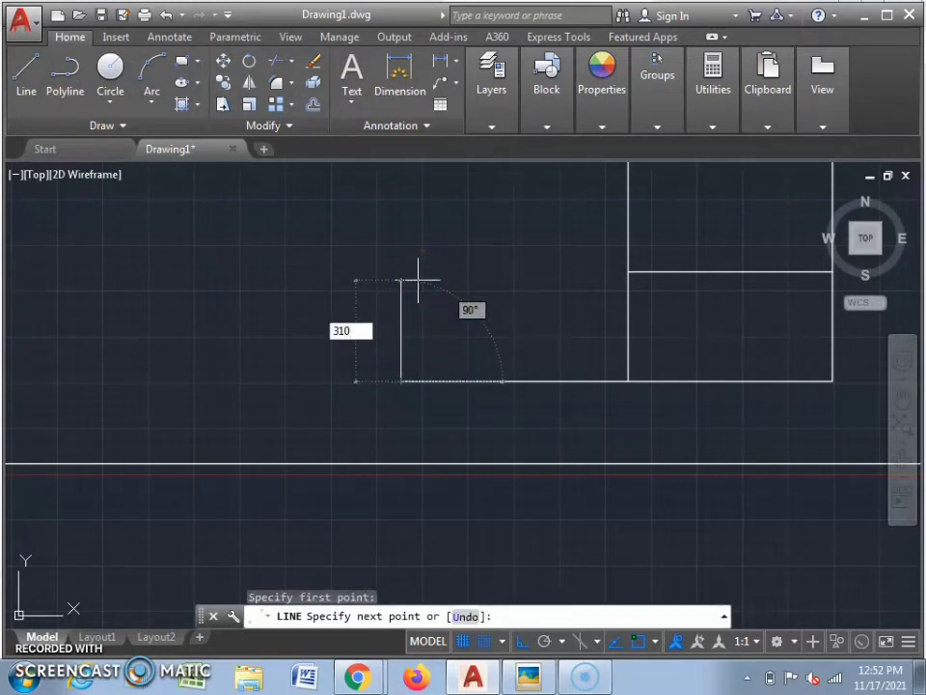
key("Return")
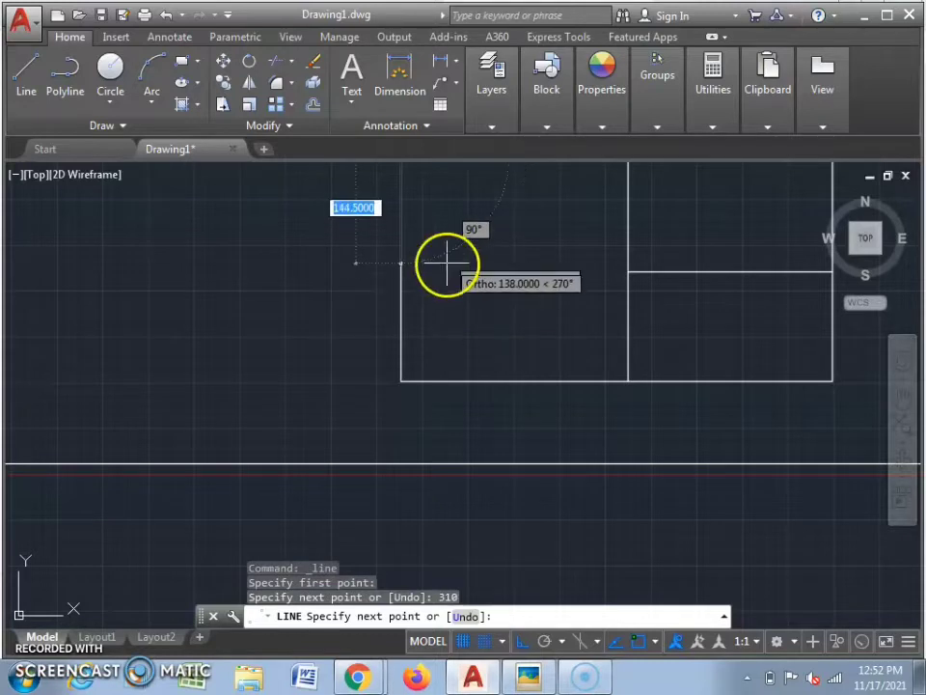
scroll(444, 262, "down", 2)
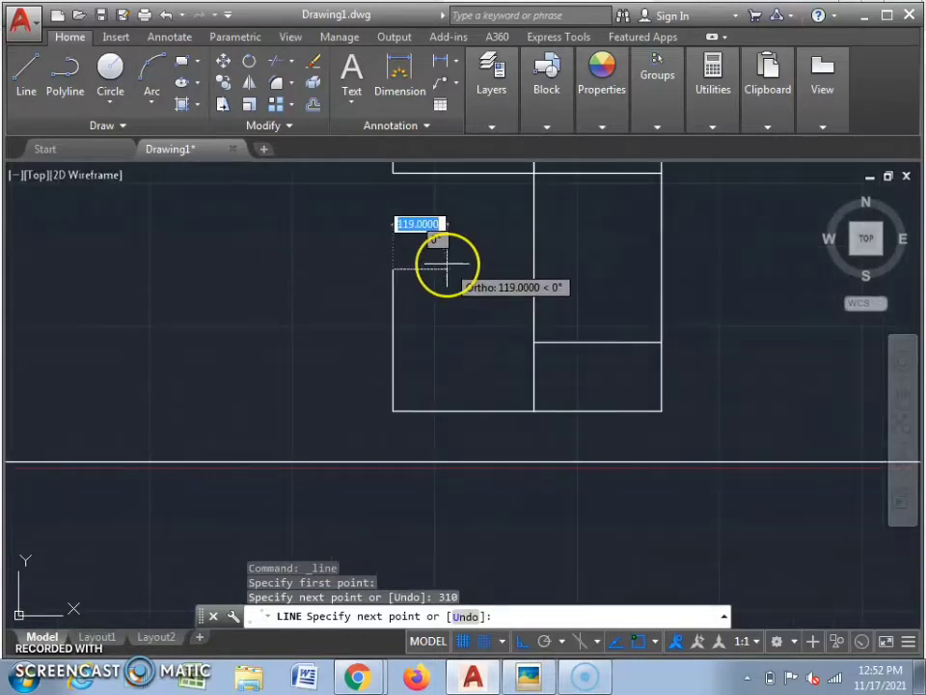
key("Escape")
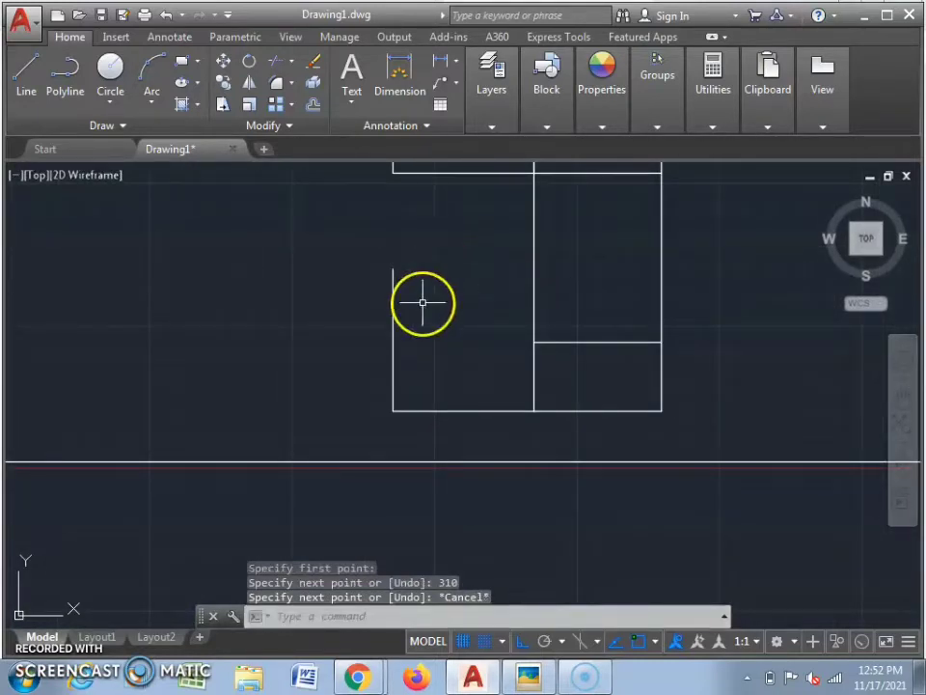
- Copy the lower-left bedroom's bottom line from its left end to the upper end of the 310 vertical line as the top wall
scroll(447, 298, "down", 4)
scroll(467, 271, "up", 6)
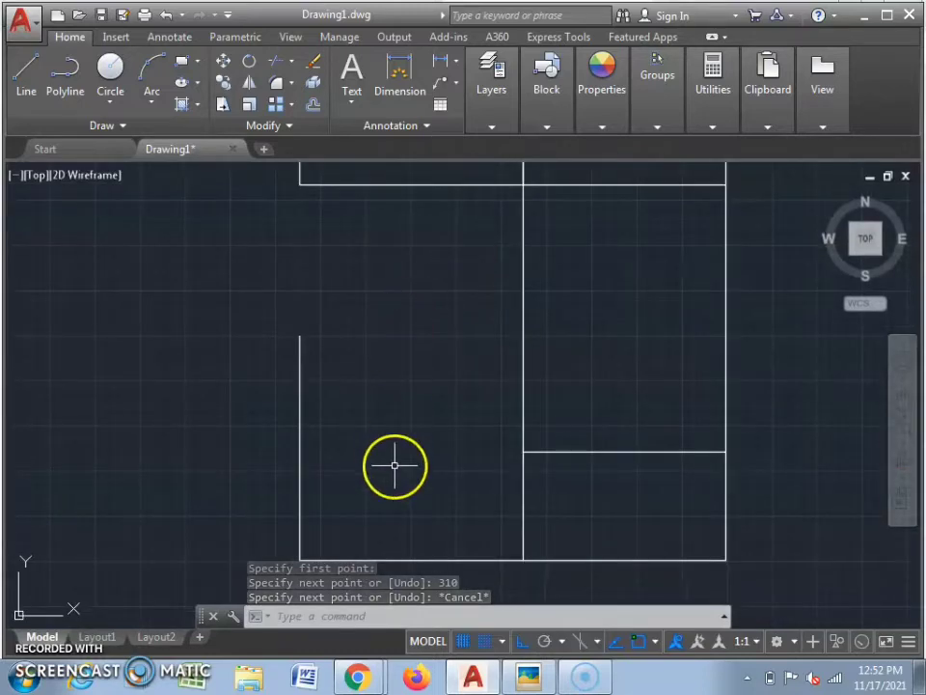
scroll(405, 466, "down", 2)
left_click(420, 496)
left_click(379, 533)
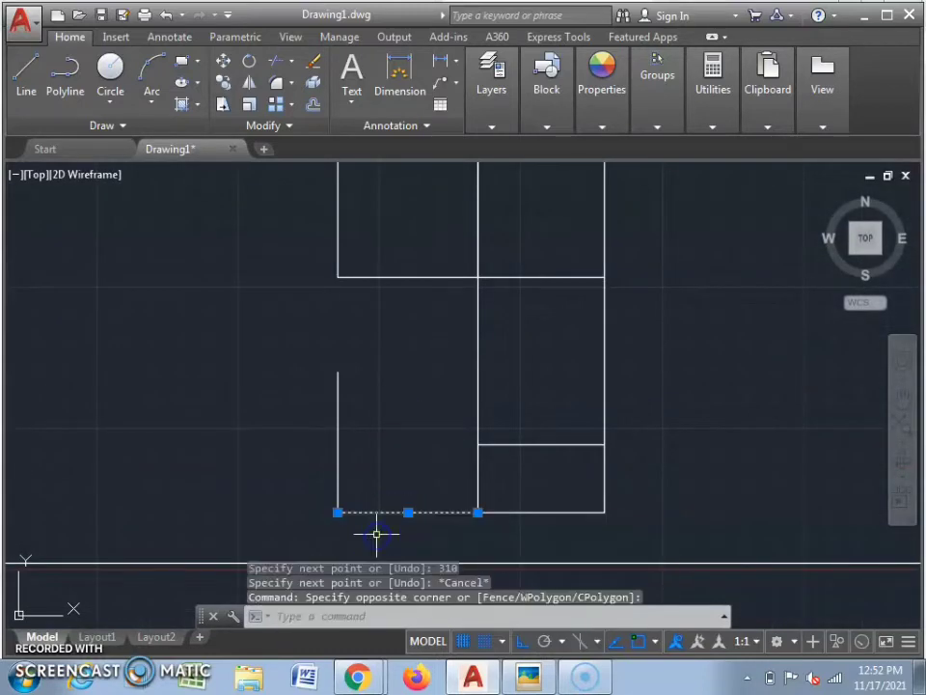
type("CO")
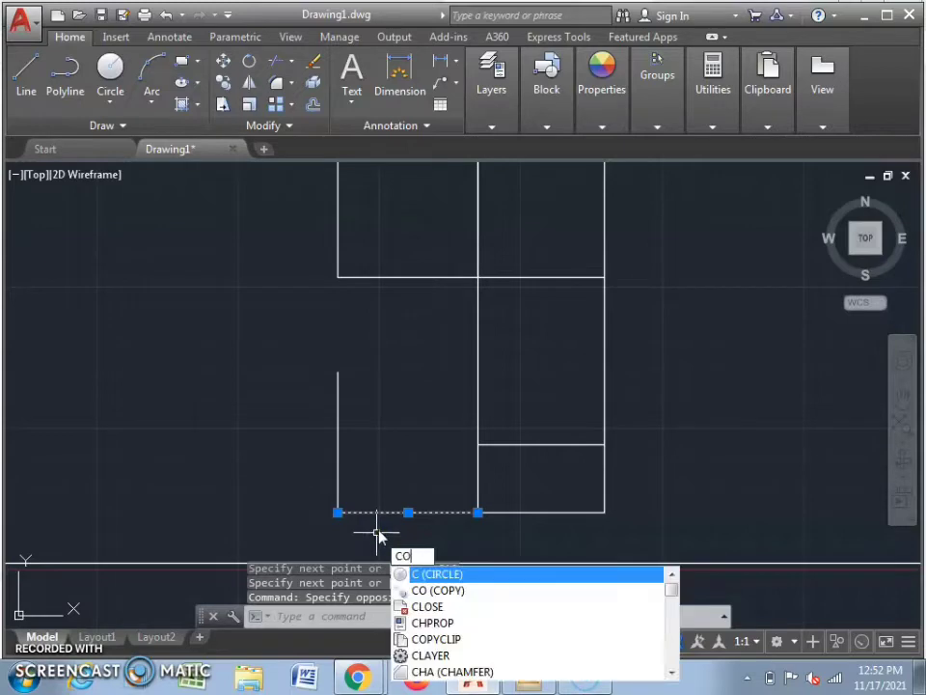
key("Return")
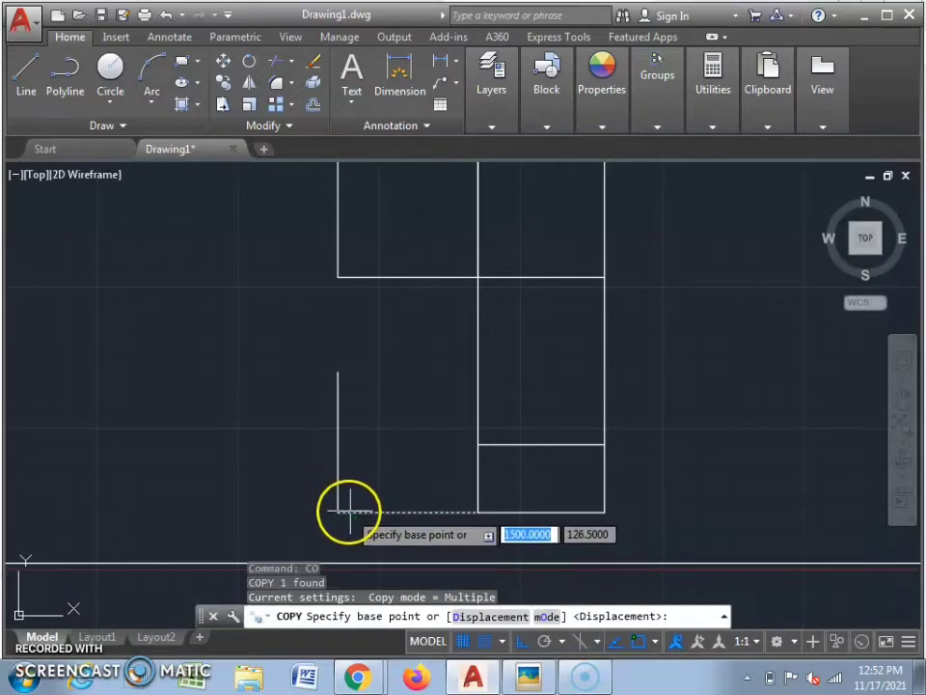
left_click(344, 508)
left_click(339, 372)
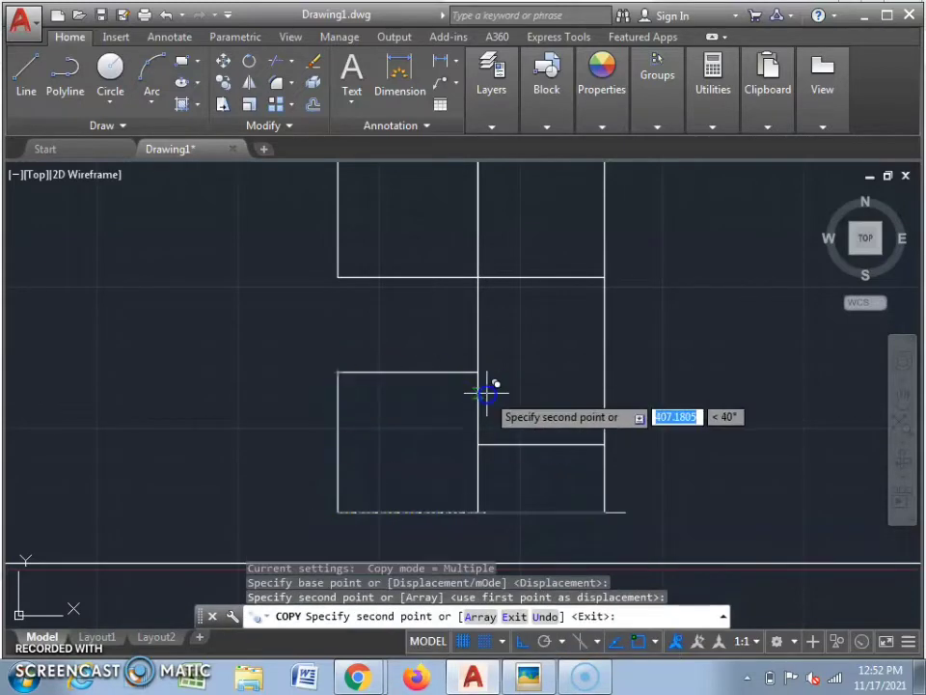
key("Escape")
scroll(569, 453, "down", 2)
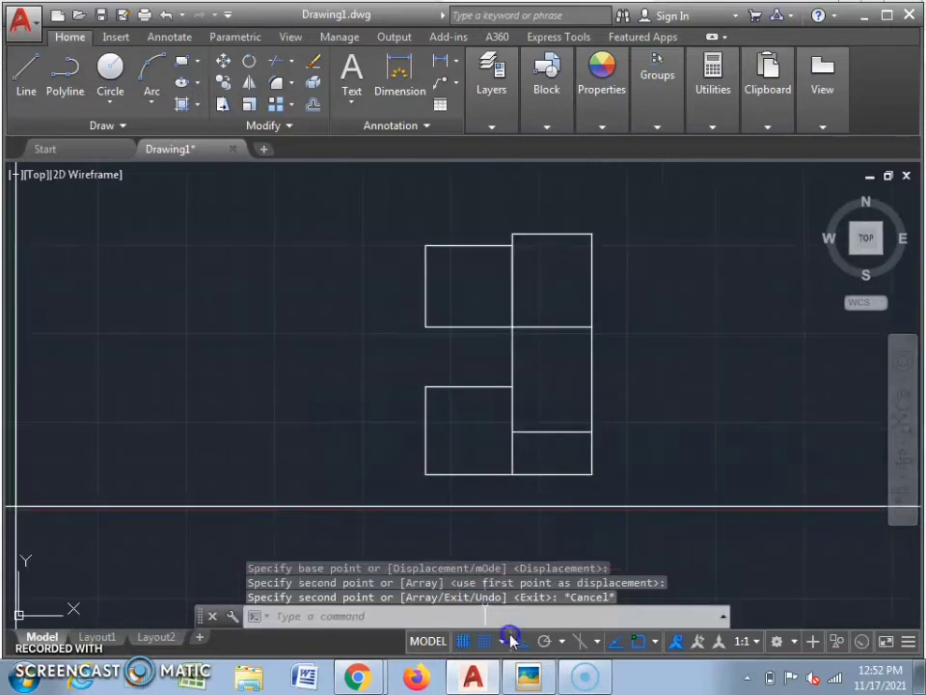
- Examine the W/C and staircase area between the kitchen and lower bedroom in the floor plan image, including the W/C dimensions
left_click(528, 676)
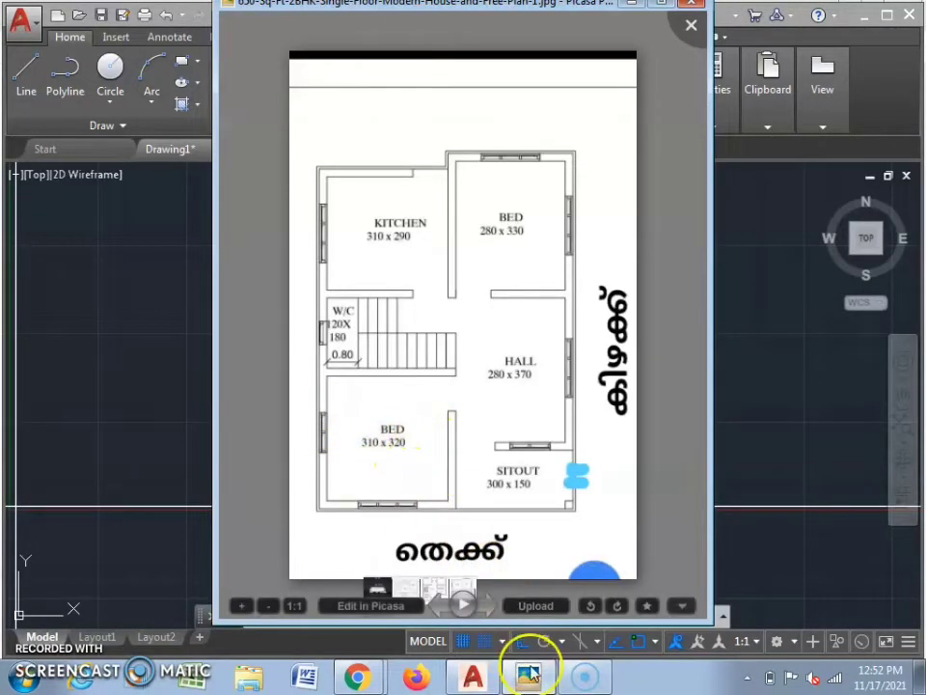
mouse_move(532, 681)
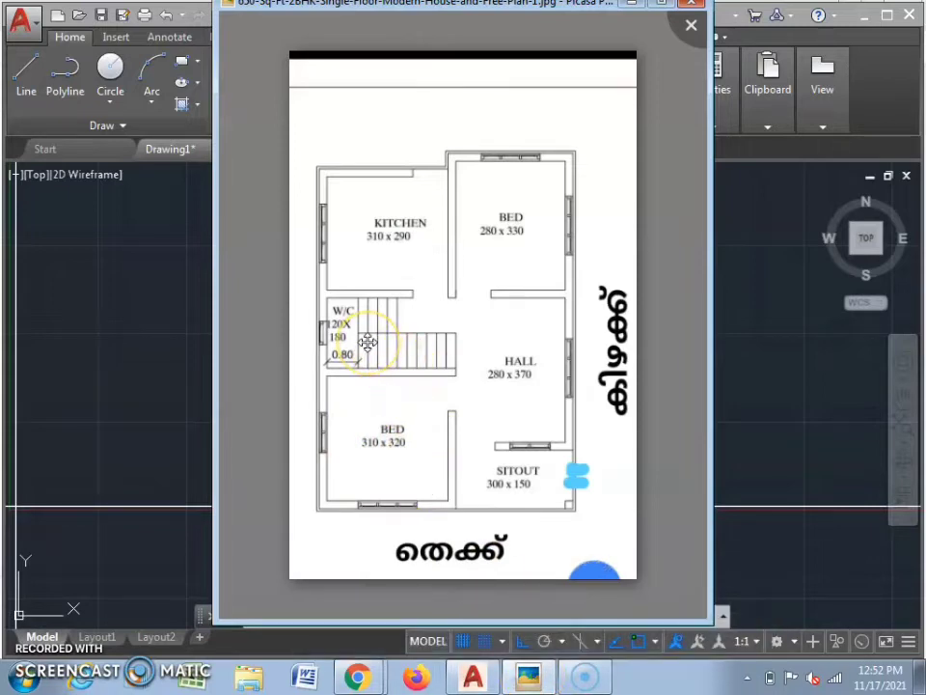
scroll(368, 342, "up", 2)
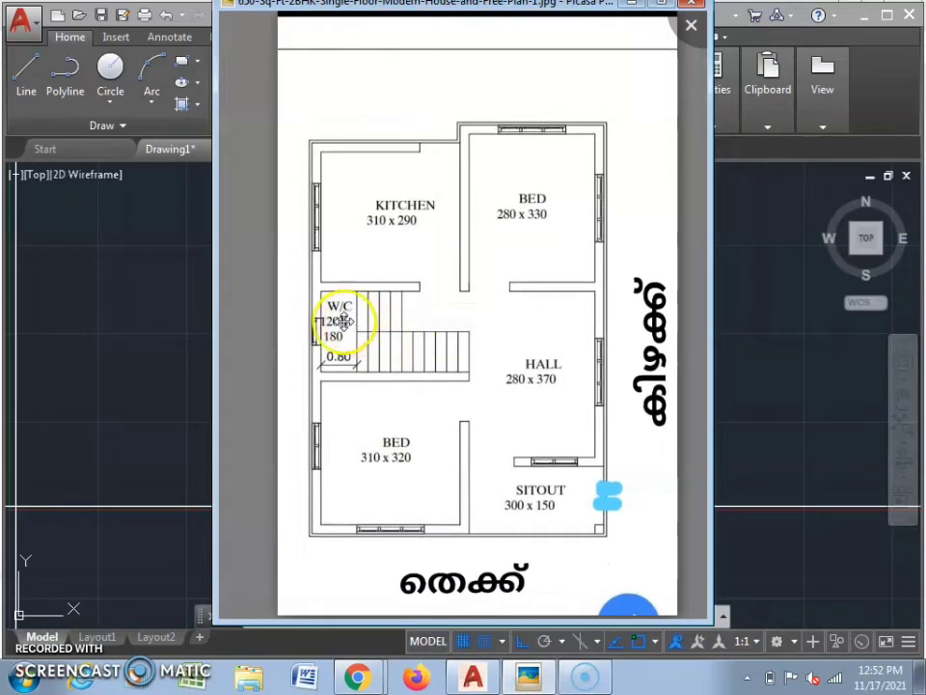
scroll(344, 322, "up", 2)
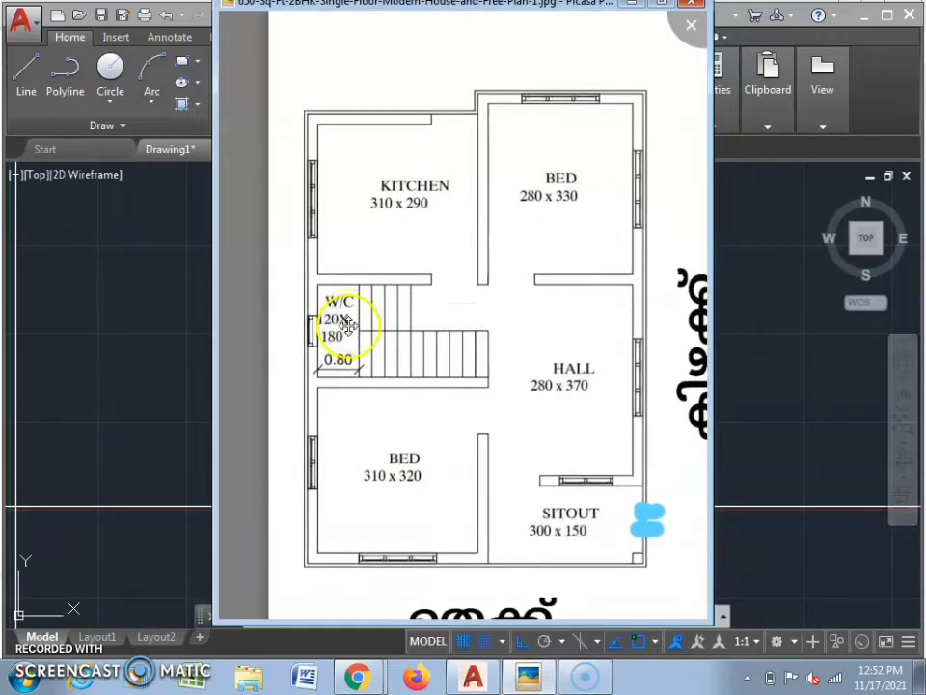
scroll(362, 334, "up", 4)
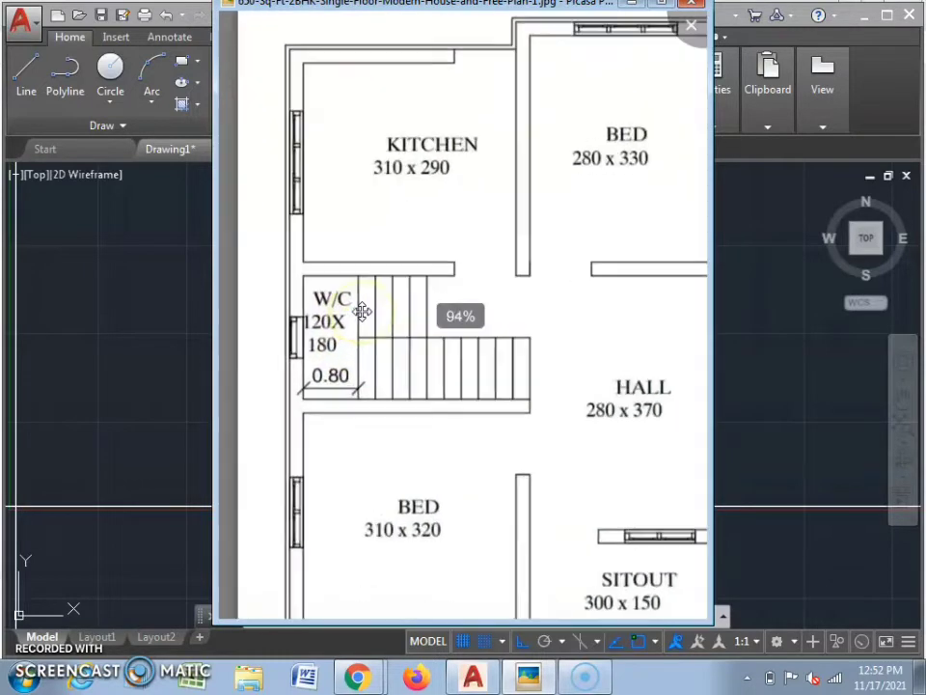
scroll(309, 321, "up", 3)
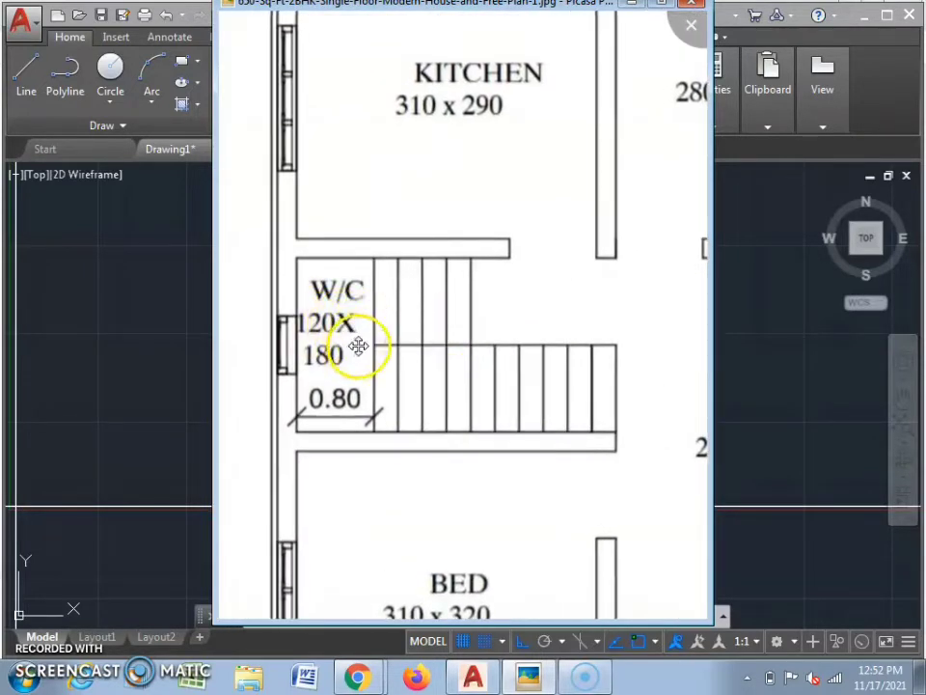
scroll(358, 346, "down", 5)
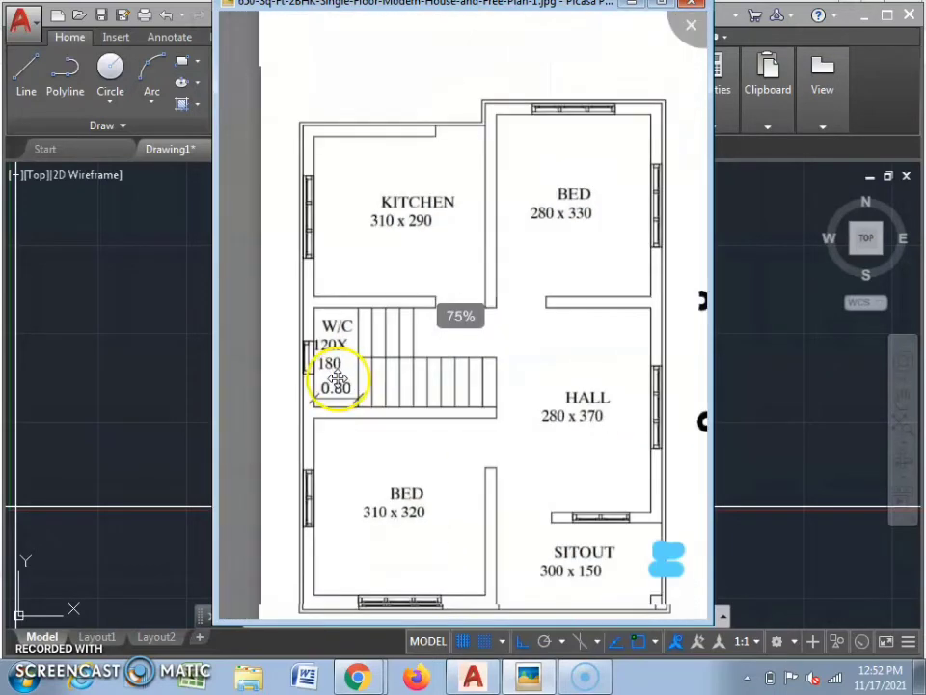
scroll(337, 379, "down", 1)
scroll(366, 373, "up", 2)
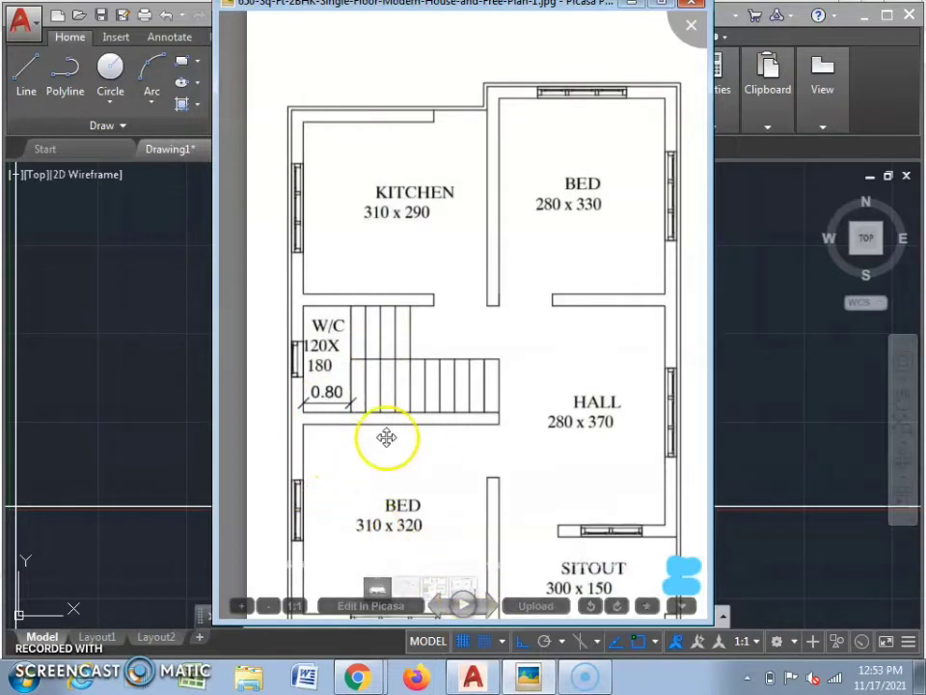
- Return to AutoCAD and draw a 180-unit line upward from the lower-left bedroom's upper-left corner as the W/C's outer wall
mouse_move(477, 675)
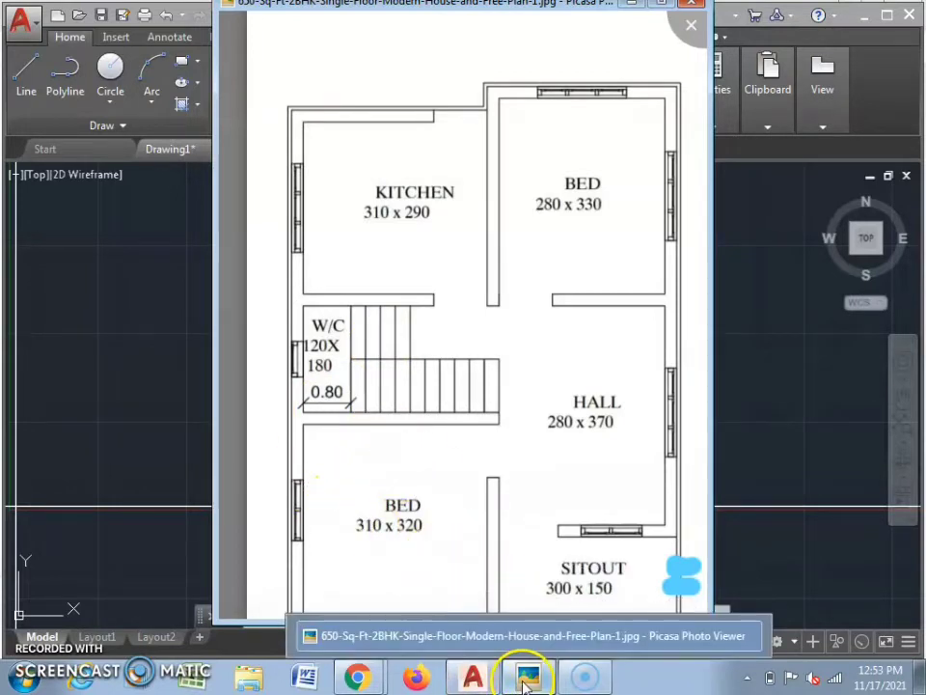
left_click(474, 675)
scroll(450, 385, "up", 3)
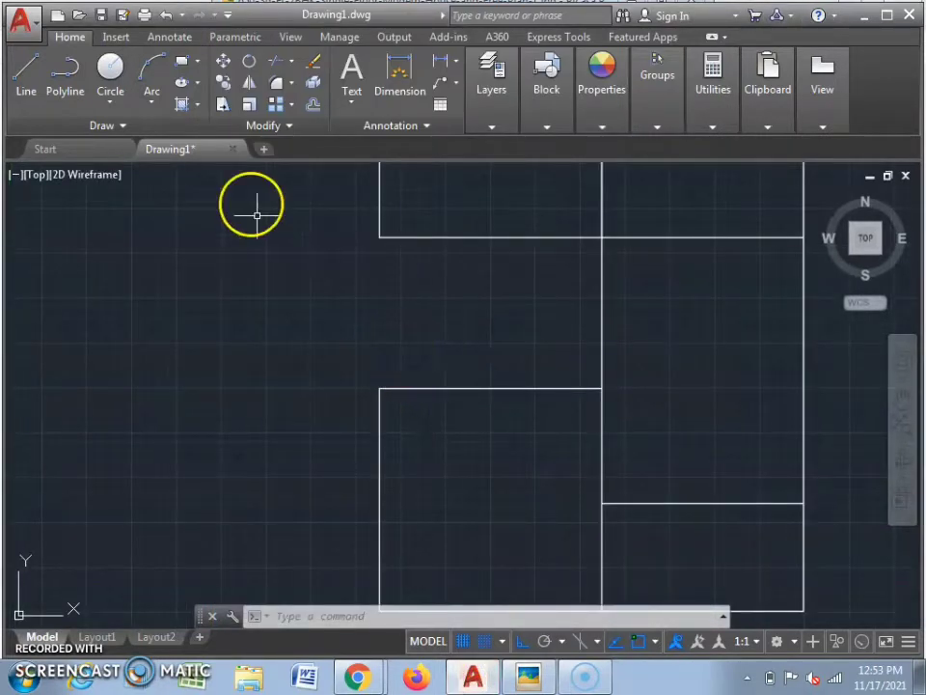
left_click(27, 79)
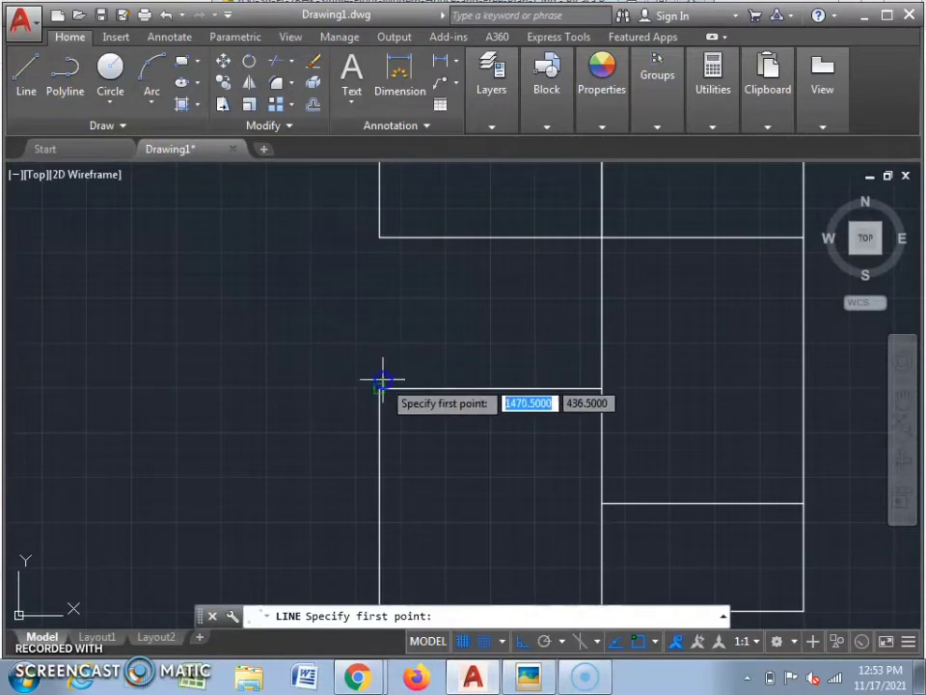
left_click(379, 387)
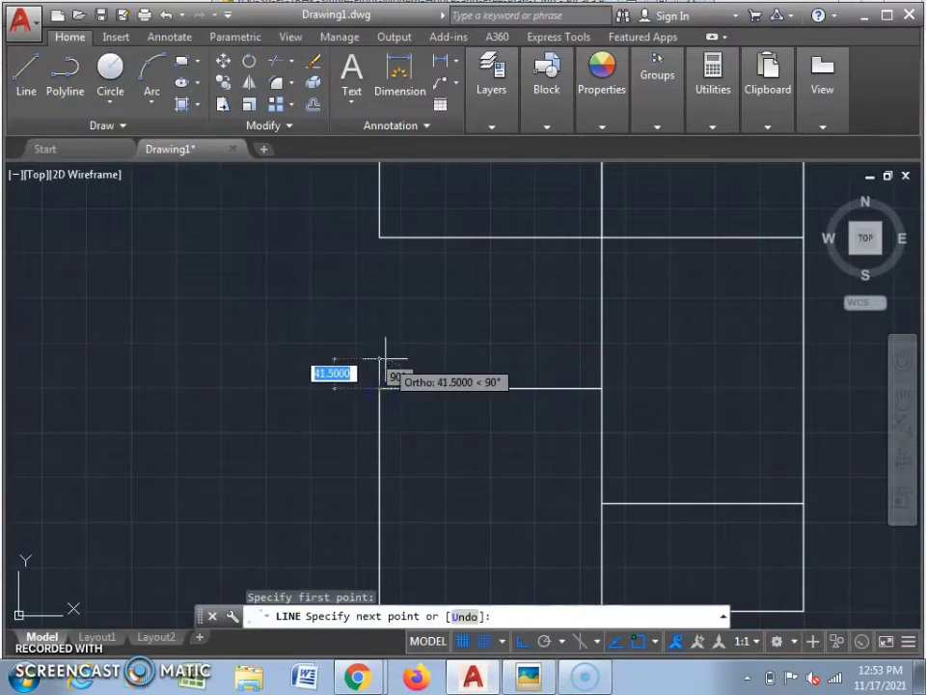
type("1")
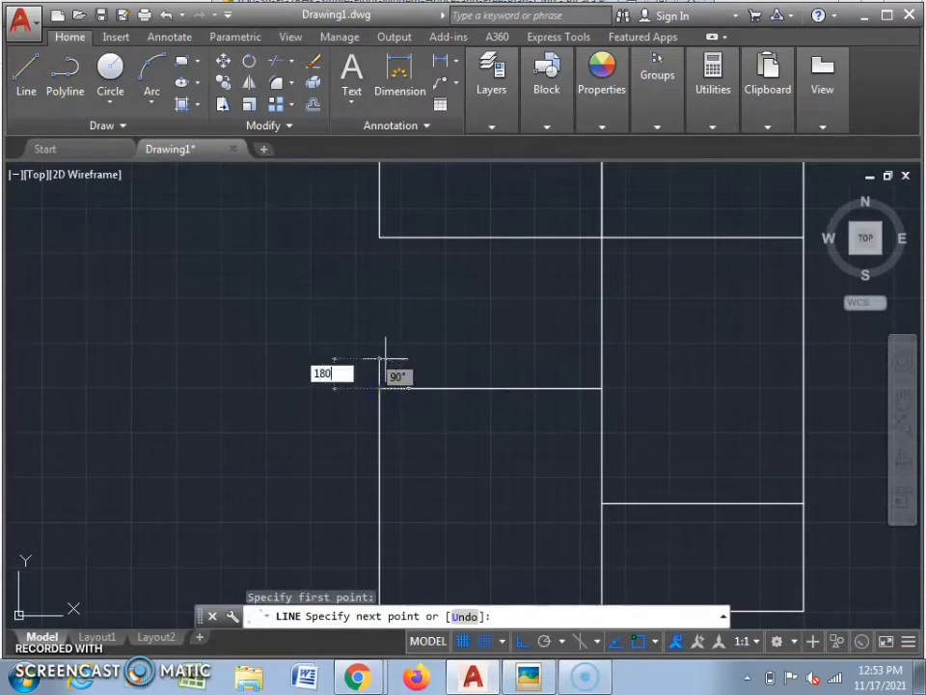
type("80")
key("Return")
key("Escape")
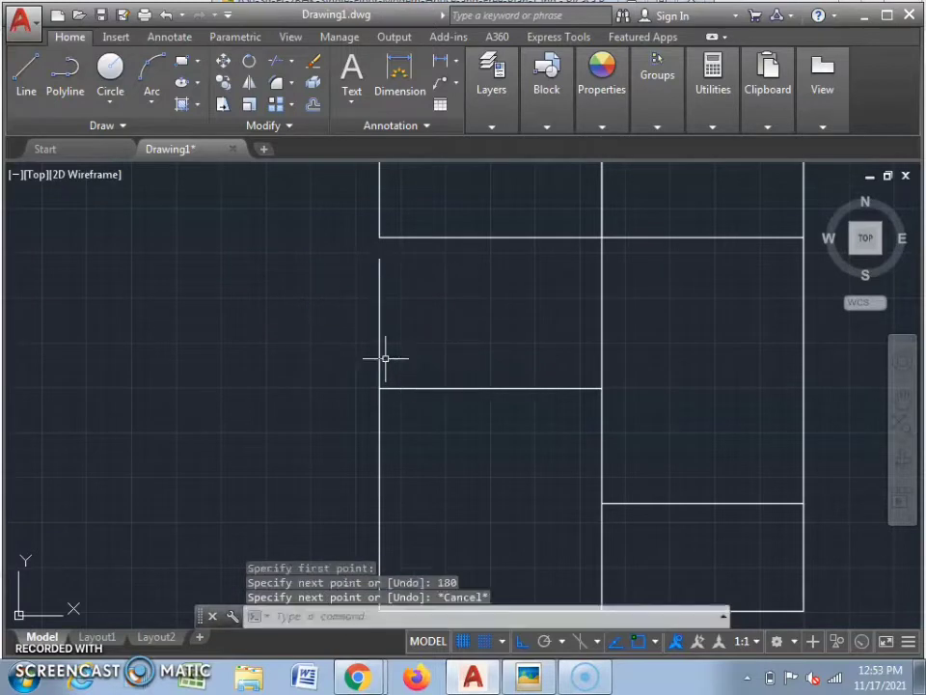
- Compare the W/C wall with the floor plan image and stretch the 180 line's upper end to the kitchen's lower-left corner
left_click(526, 677)
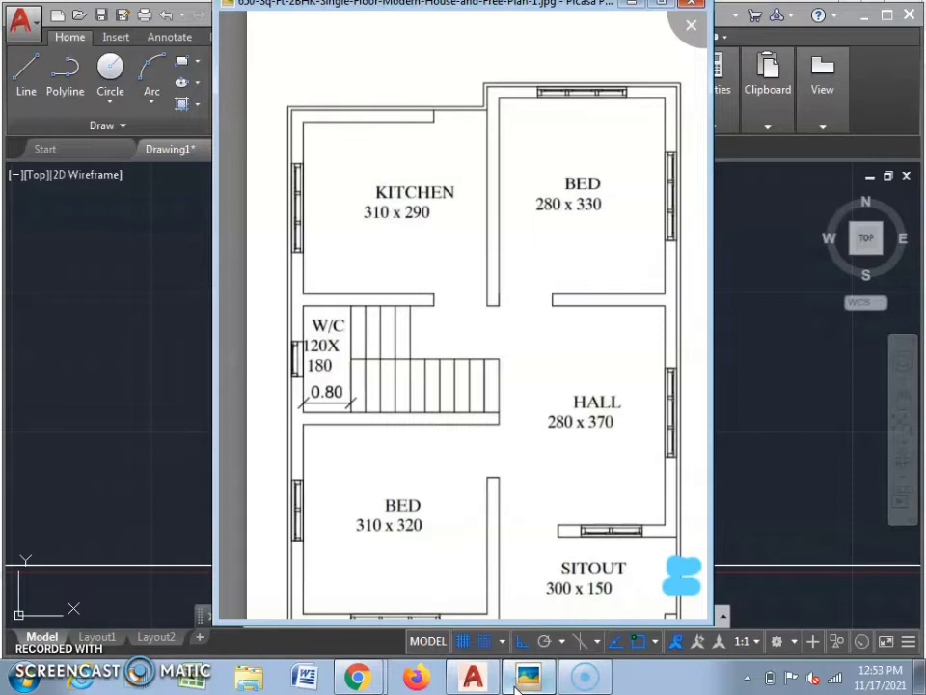
left_click(522, 680)
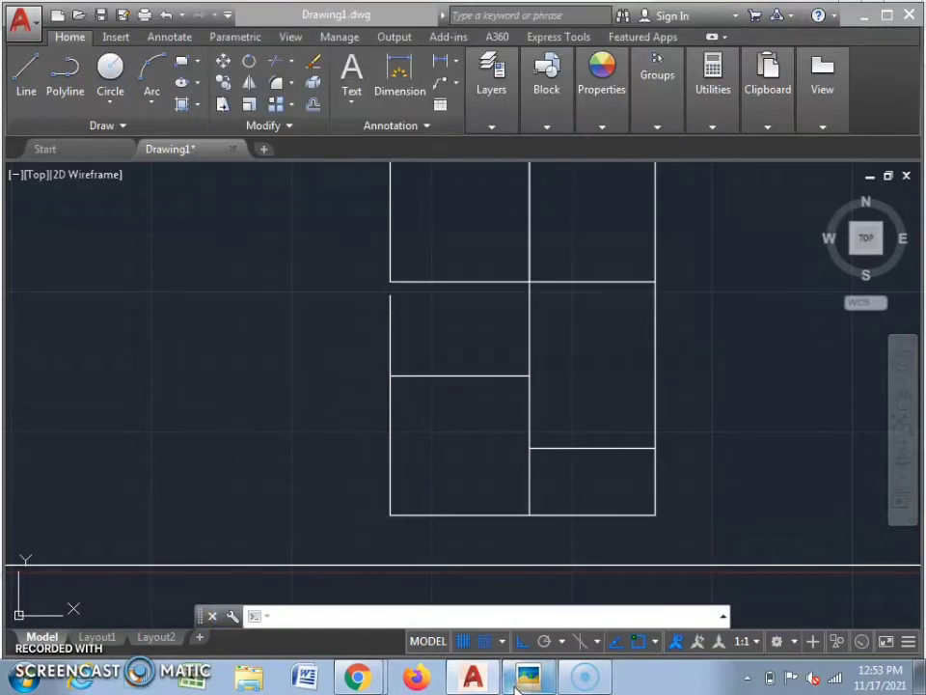
scroll(402, 298, "up", 4)
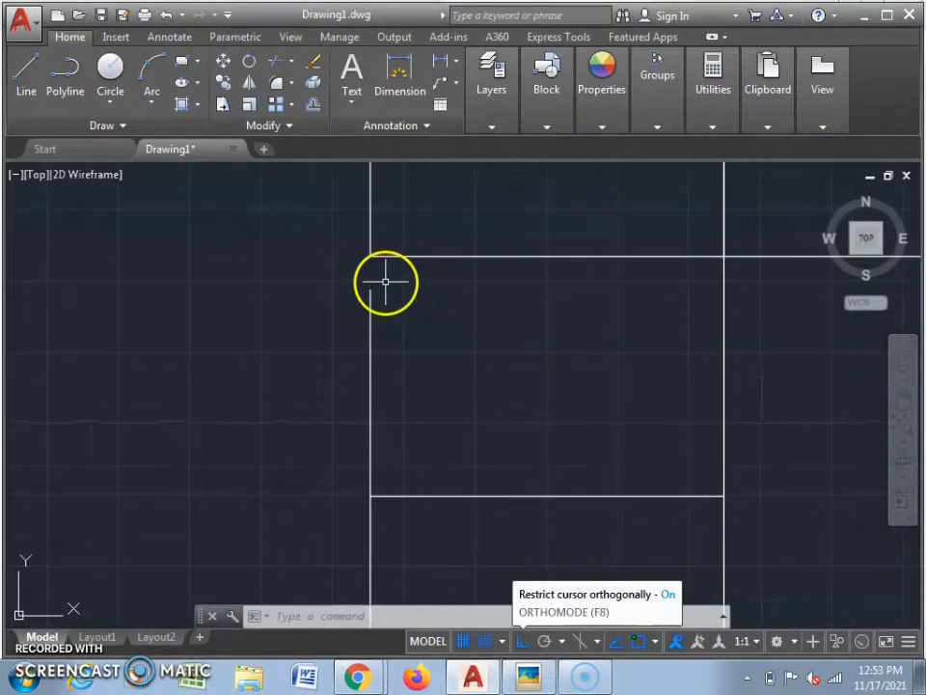
left_click(371, 304)
left_click(371, 302)
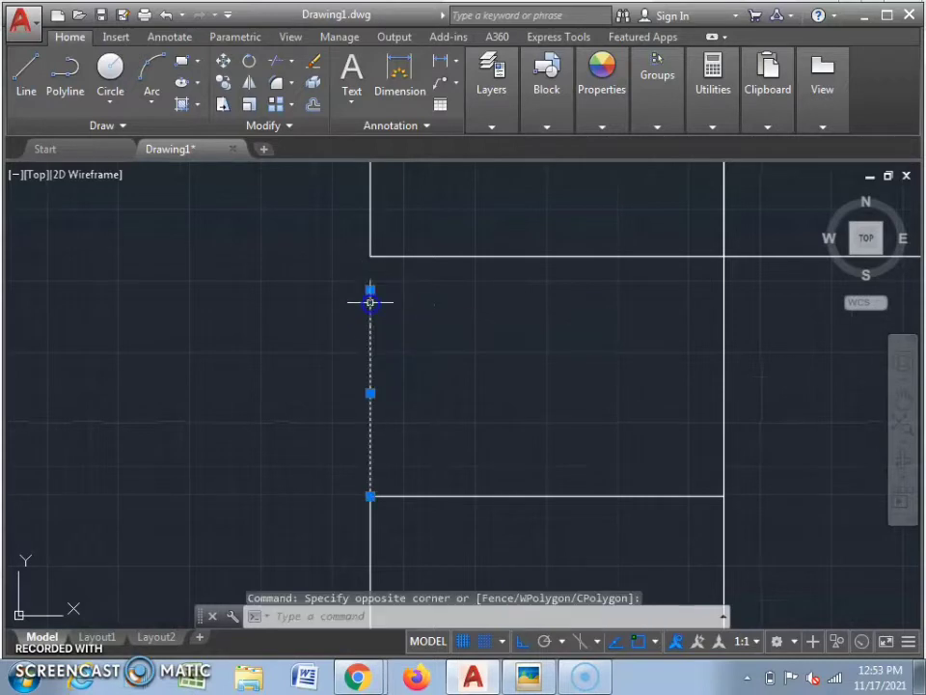
left_click(371, 290)
left_click(370, 256)
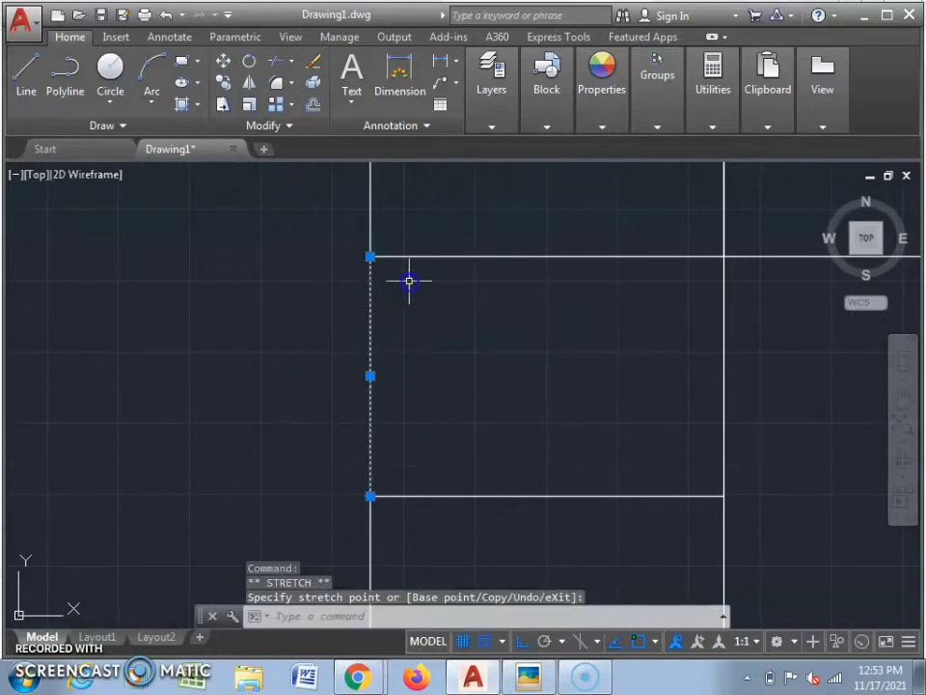
scroll(458, 355, "down", 4)
left_click(492, 365)
key("Escape")
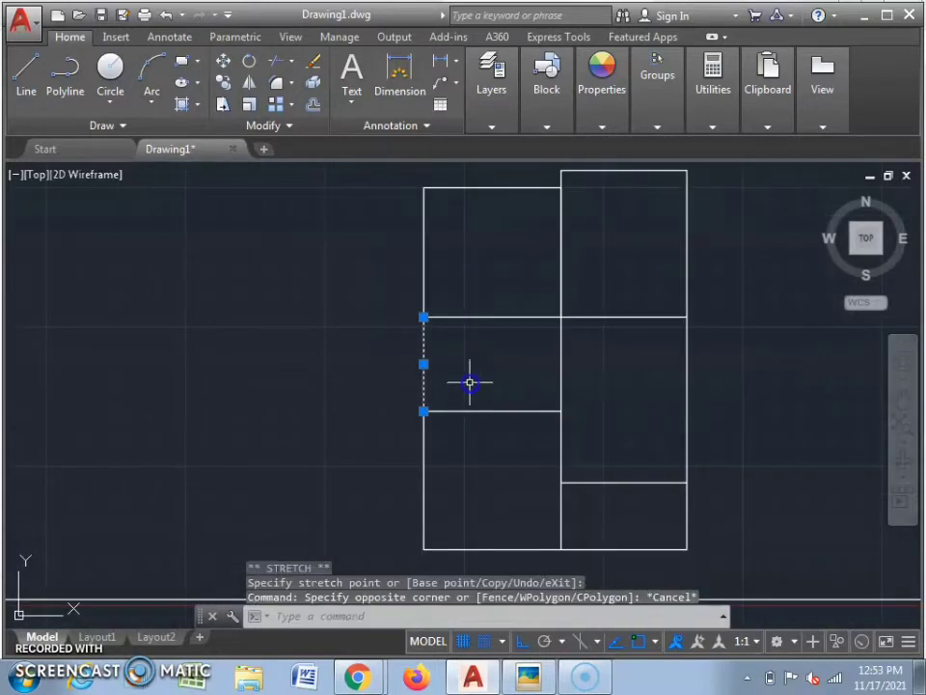
key("Escape")
scroll(472, 391, "up", 4)
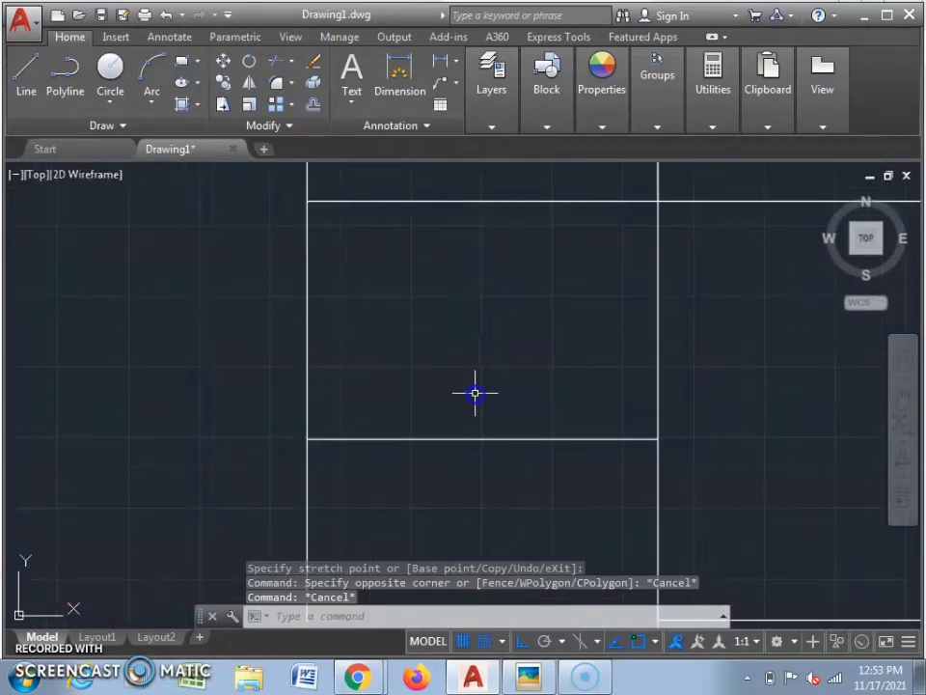
- Examine the W/C size, its 0.80 width and the adjoining staircase in the floor plan image against the AutoCAD drawing
left_click(584, 679)
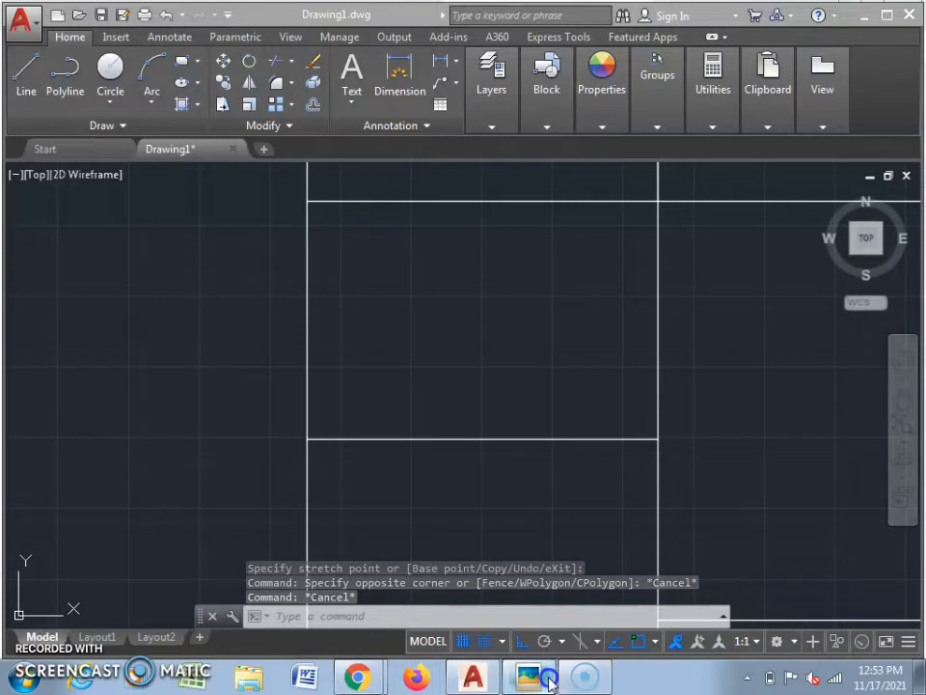
left_click(549, 680)
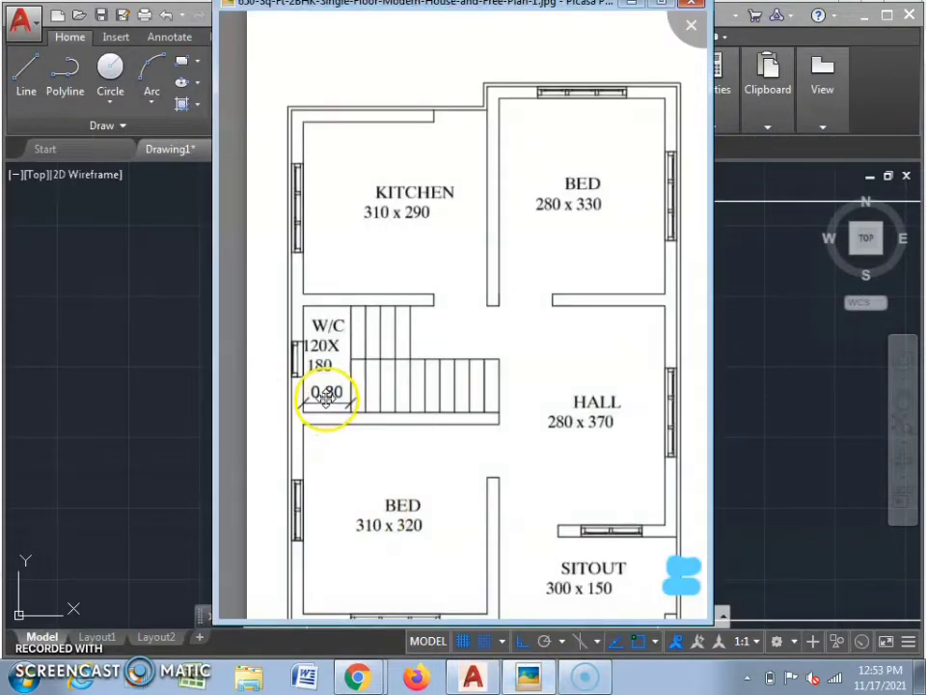
scroll(326, 395, "down", 3)
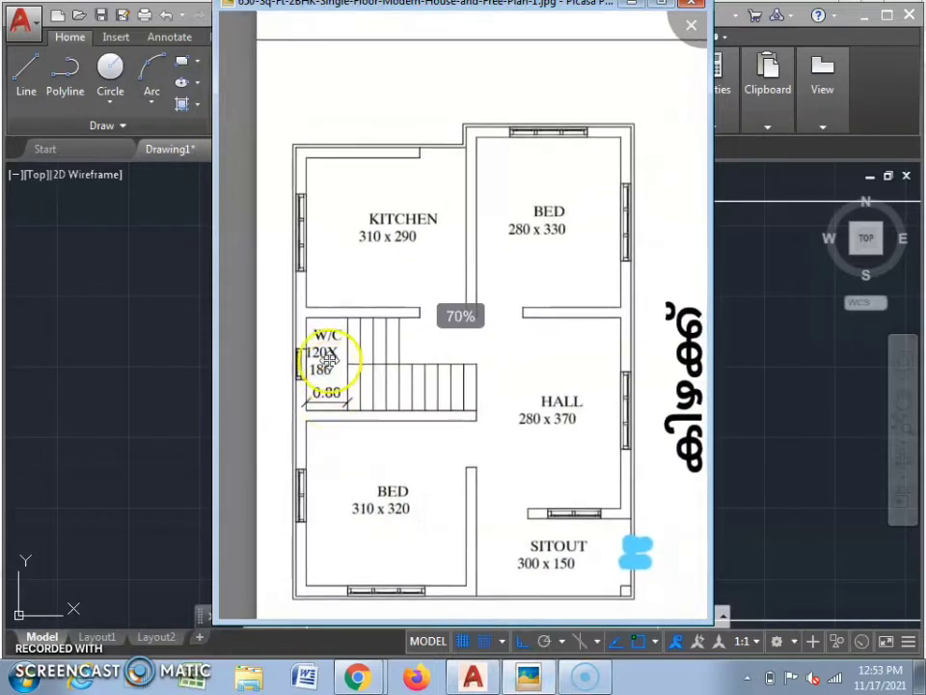
left_click(530, 679)
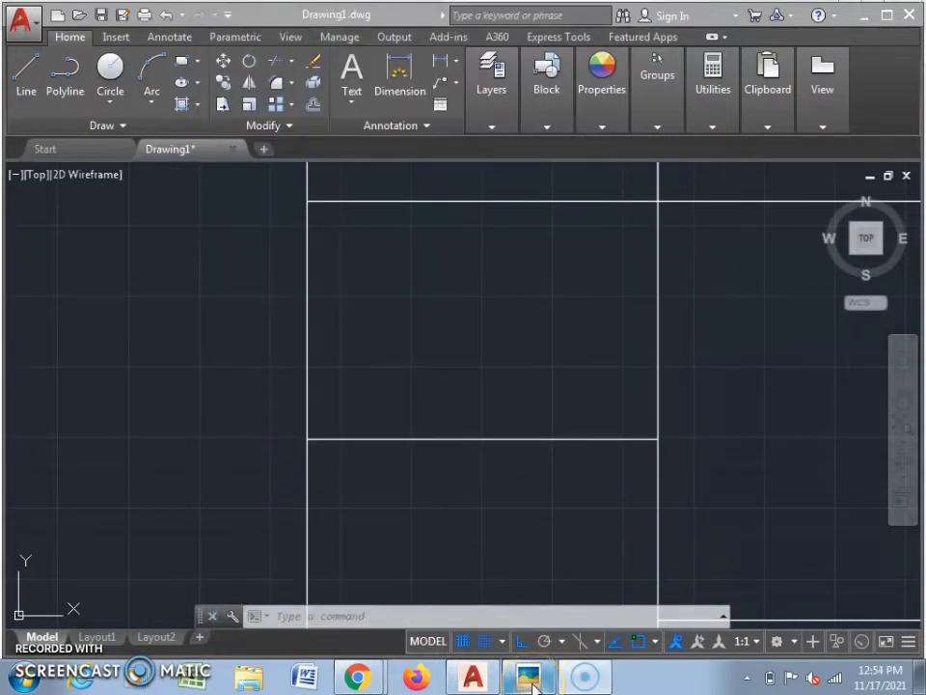
left_click(530, 679)
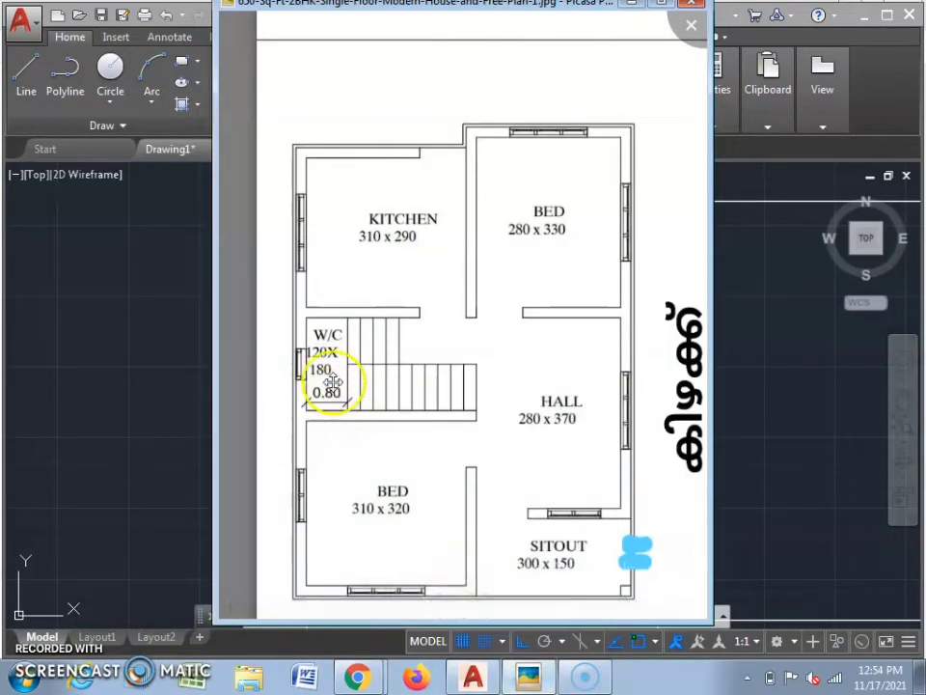
scroll(328, 377, "up", 3)
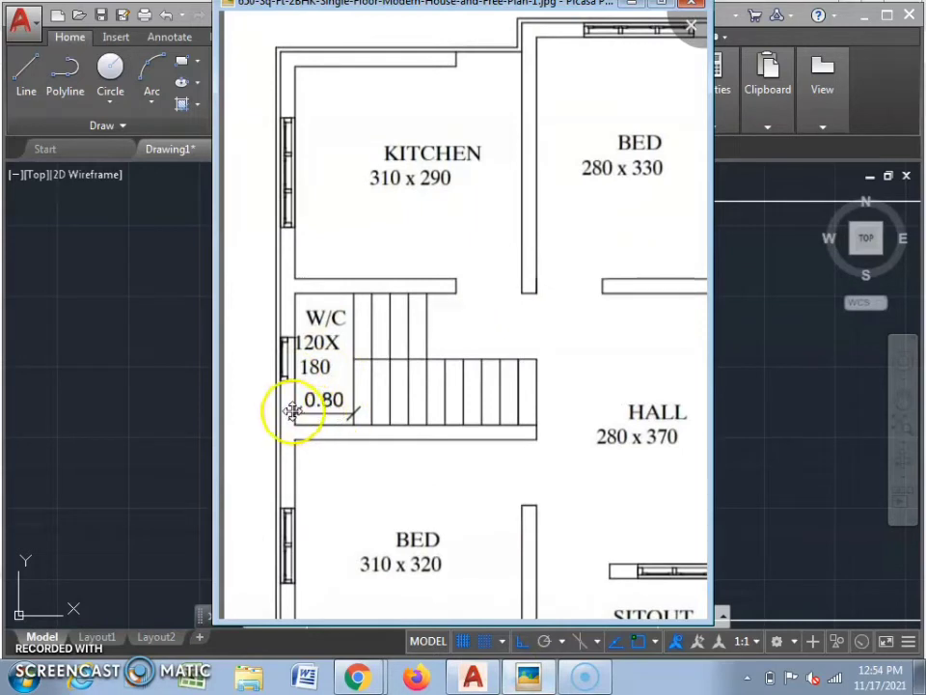
left_click(536, 676)
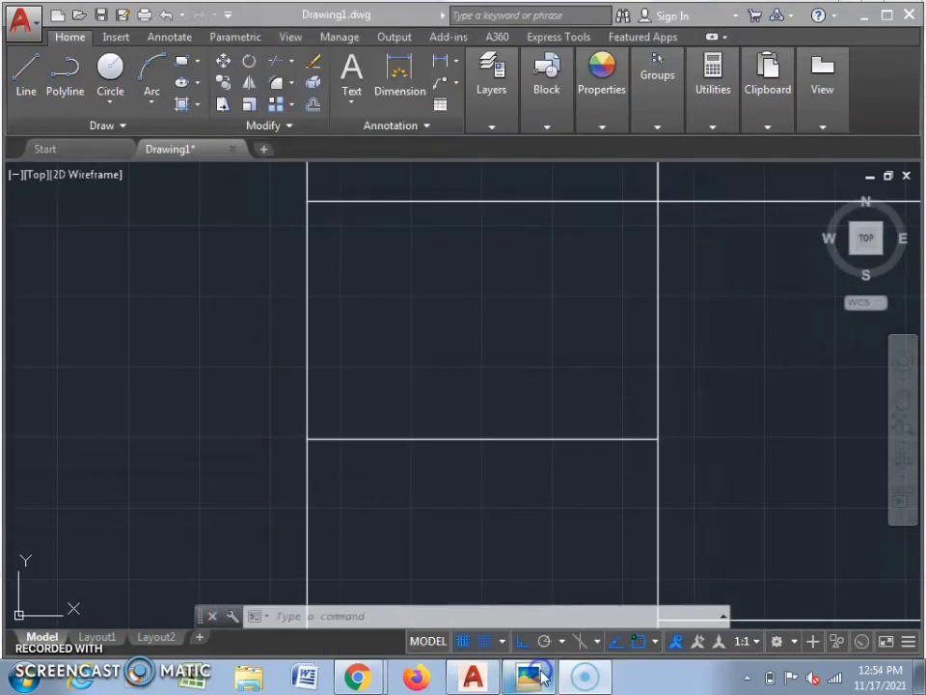
left_click(430, 366)
scroll(333, 346, "down", 4)
scroll(351, 386, "up", 2)
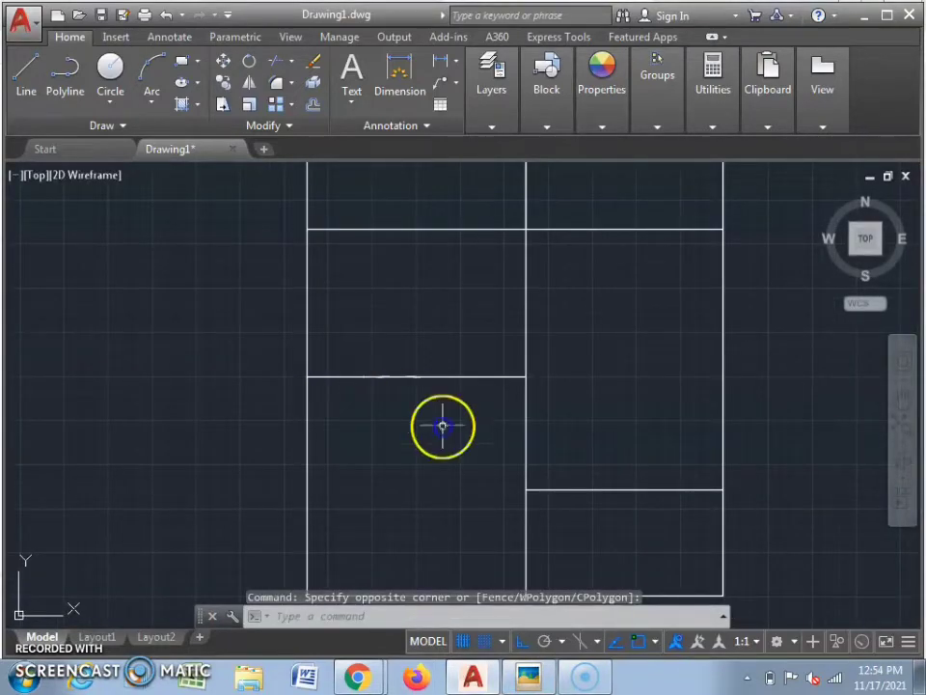
left_click(537, 677)
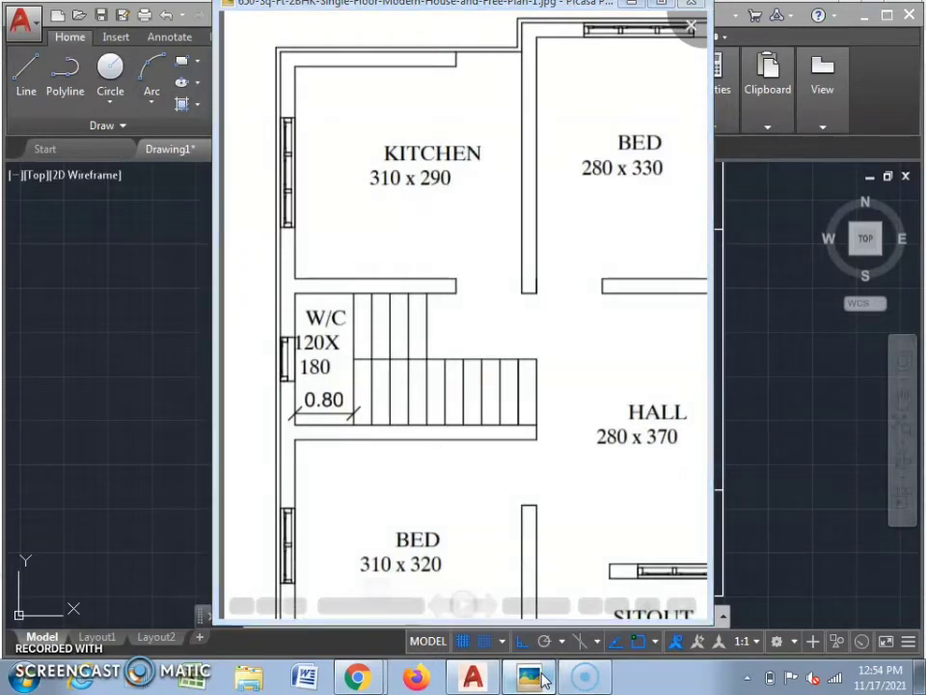
left_click(534, 679)
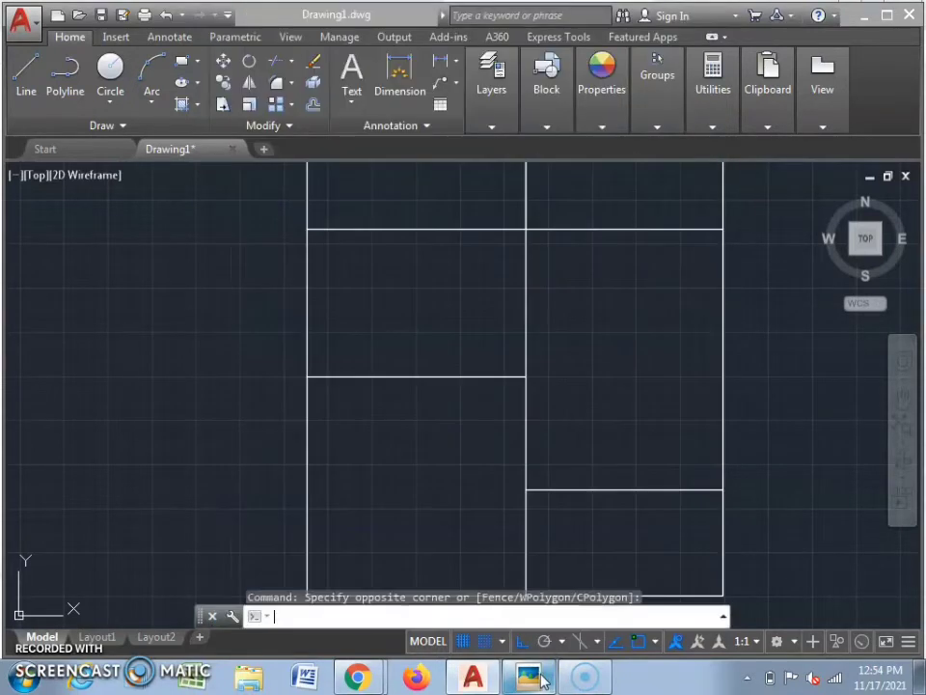
- Copy the W/C's outer wall line to the right from its lower end, once by 0.80 and once by about 32 units
left_click(294, 328)
type("C")
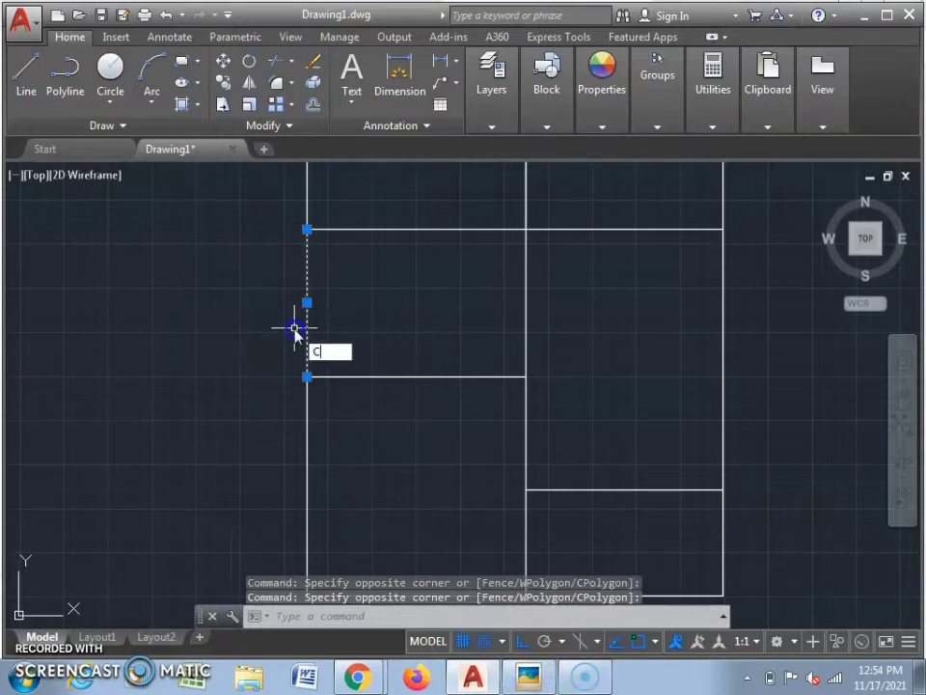
type("O")
key("Return")
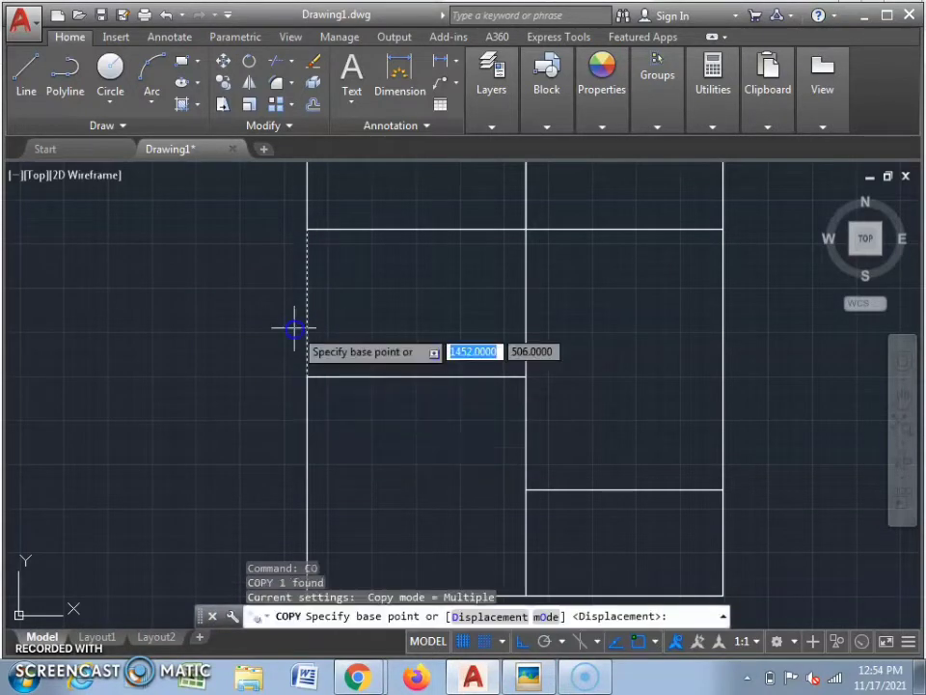
left_click(307, 376)
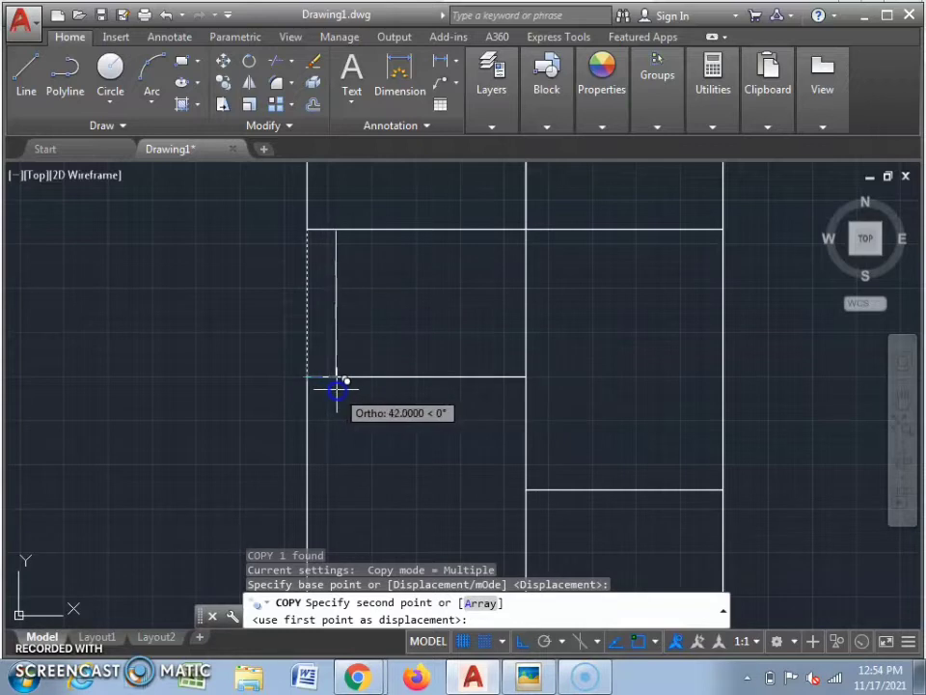
type("0.8")
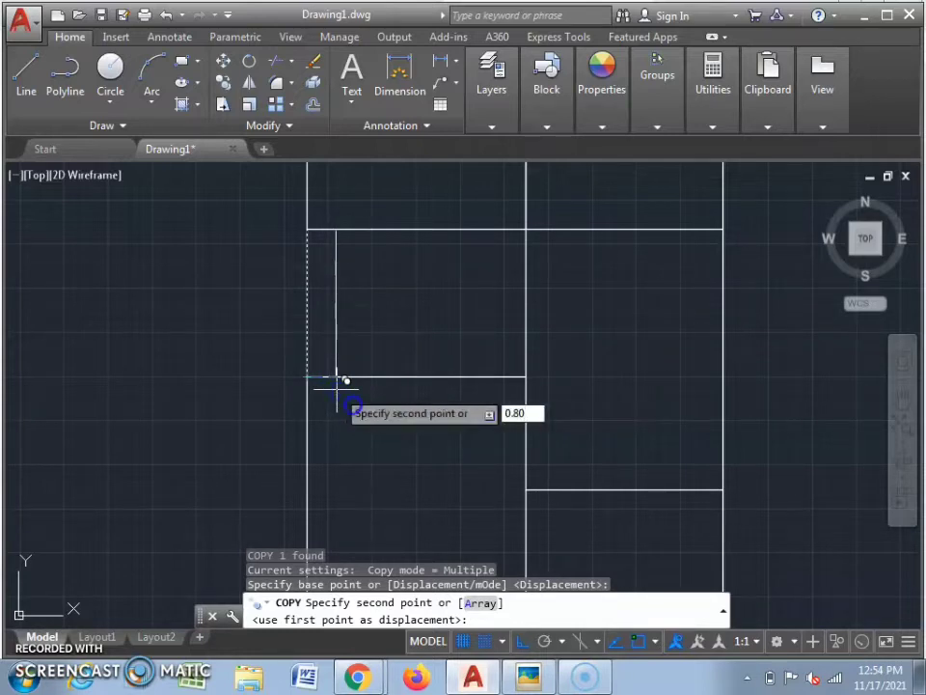
key("Return")
scroll(285, 341, "up", 3)
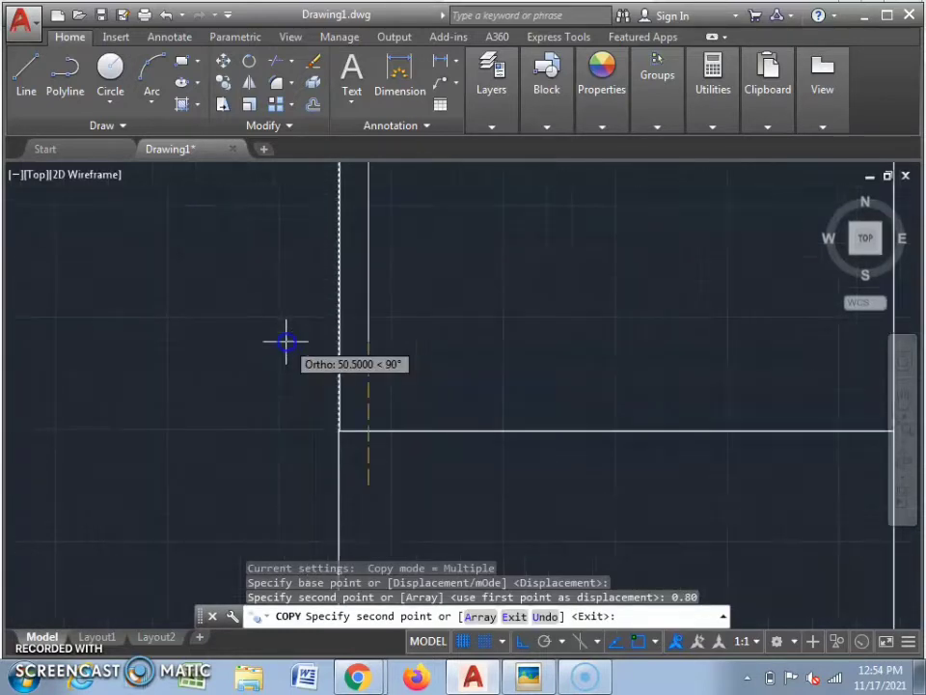
scroll(361, 372, "down", 2)
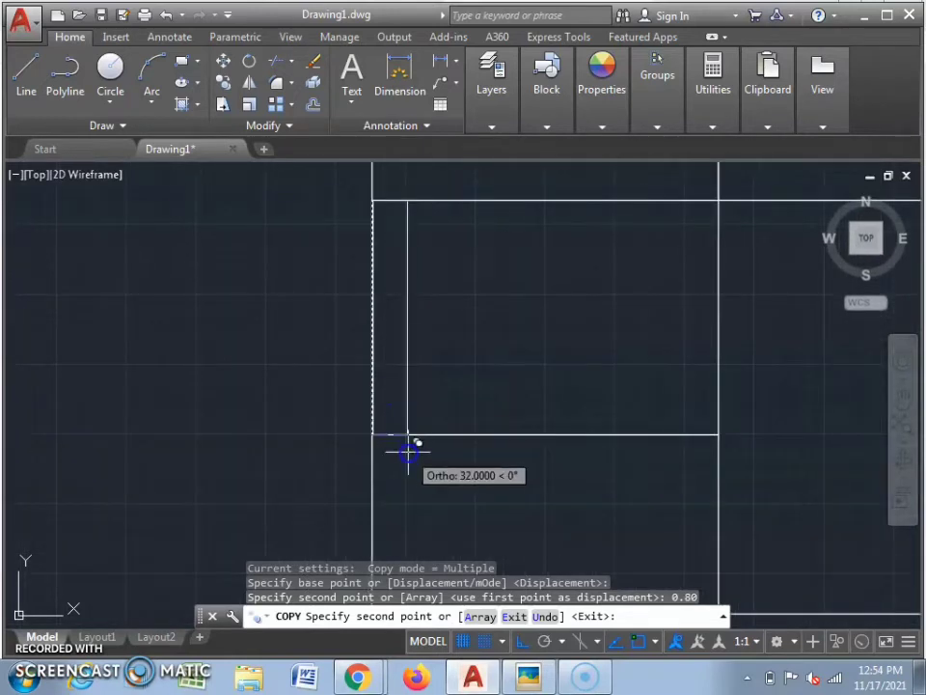
left_click(405, 438)
key("Escape")
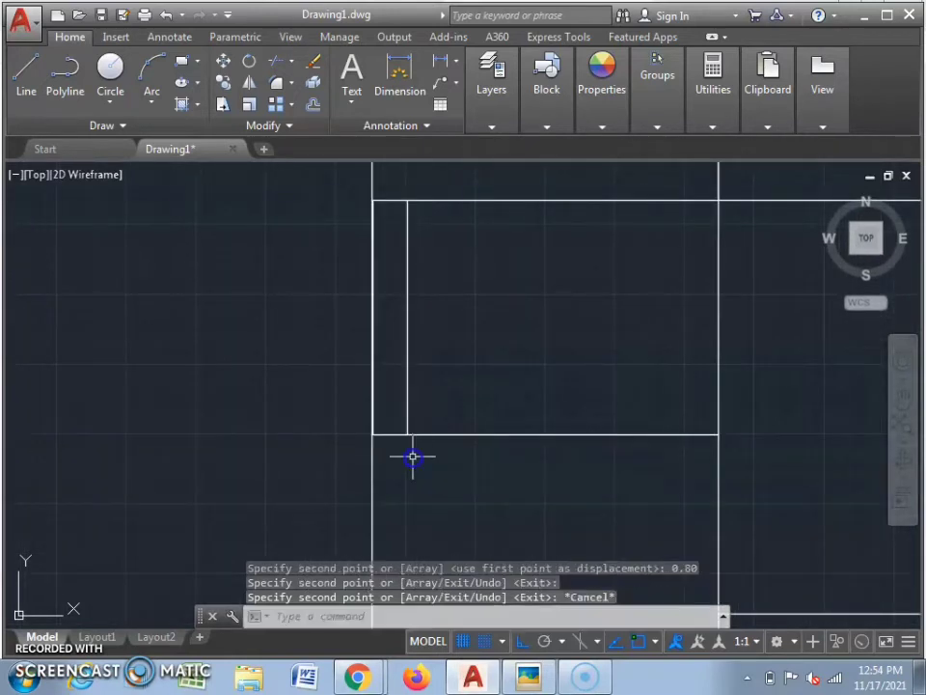
- Erase the copied line lying 0.80 units beside the W/C's outer wall
scroll(379, 411, "up", 6)
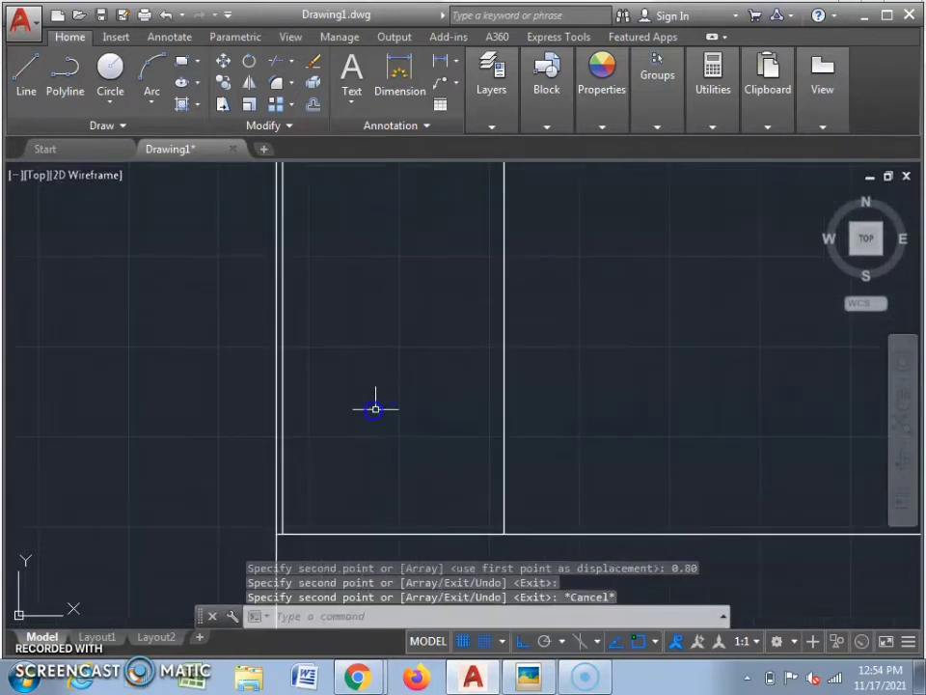
left_click(286, 445)
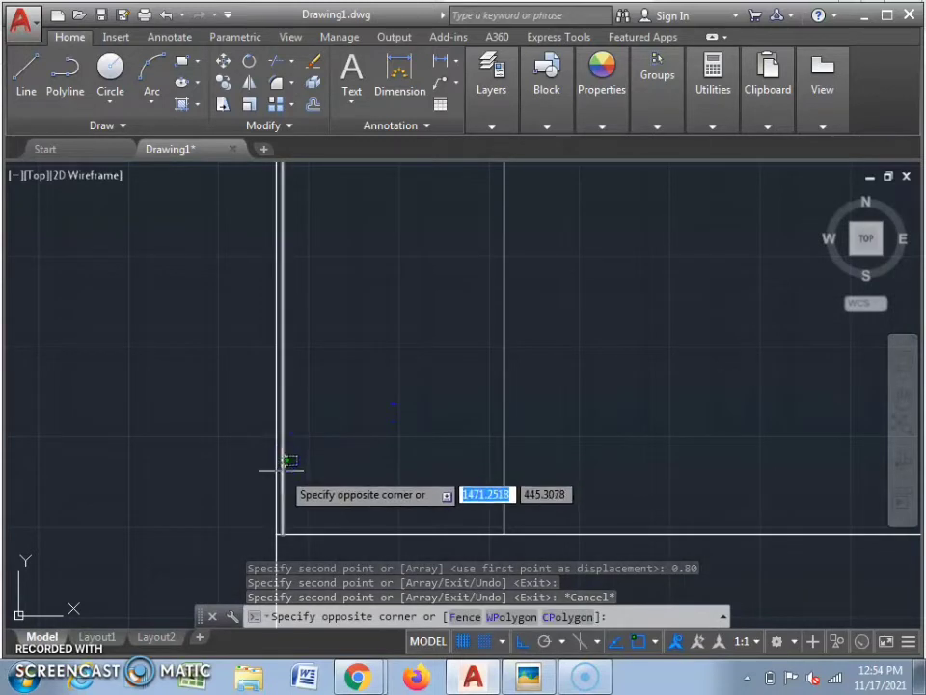
left_click(280, 470)
key("Delete")
scroll(299, 447, "down", 5)
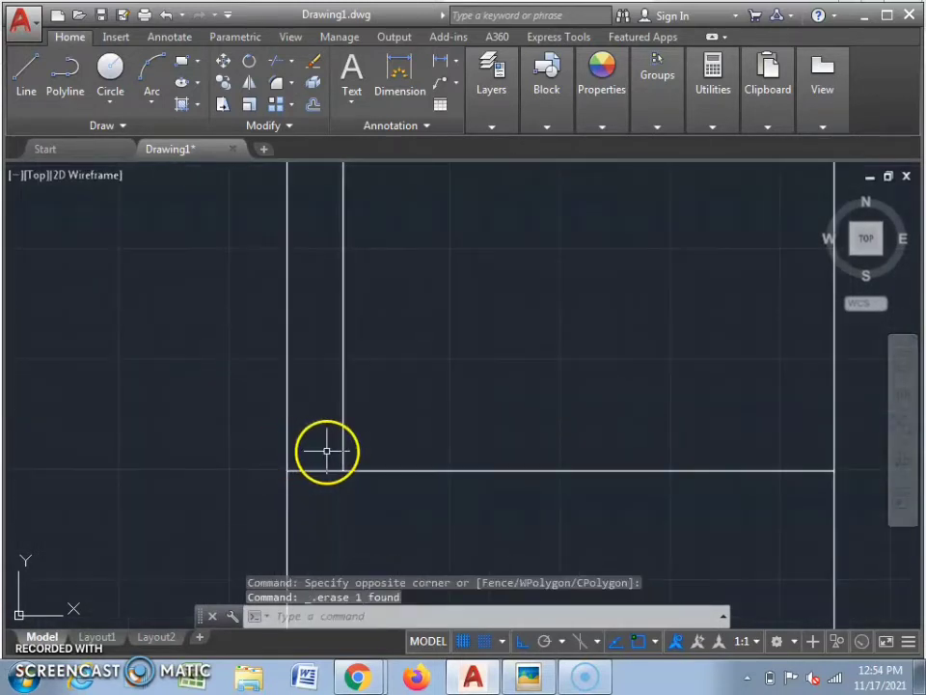
- Check the floor plan image and move the W/C's inner wall line right, to just under a third of the bedroom wall's width
left_click(528, 679)
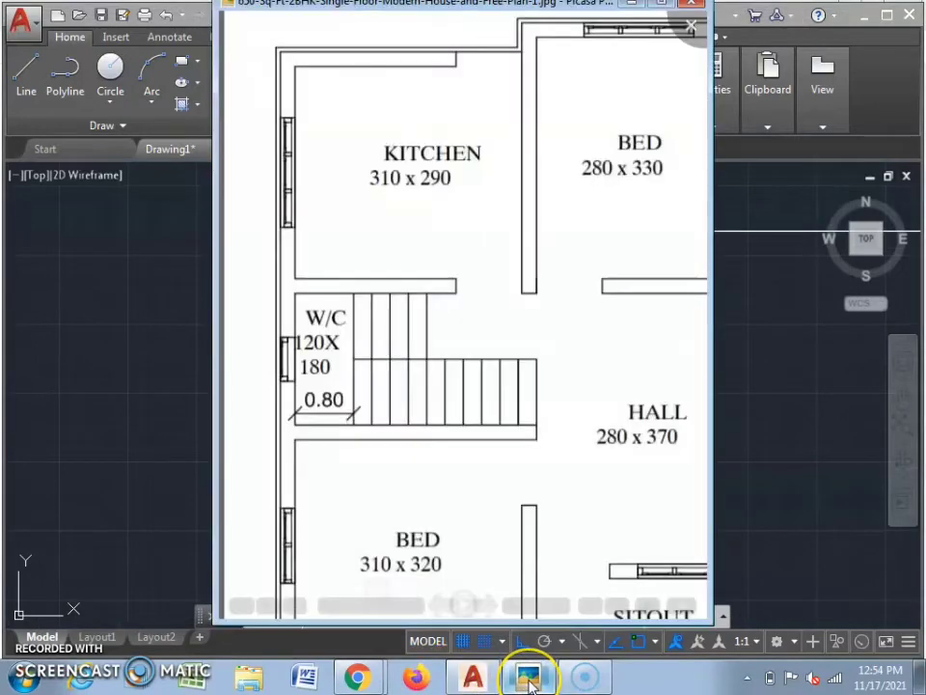
left_click(528, 678)
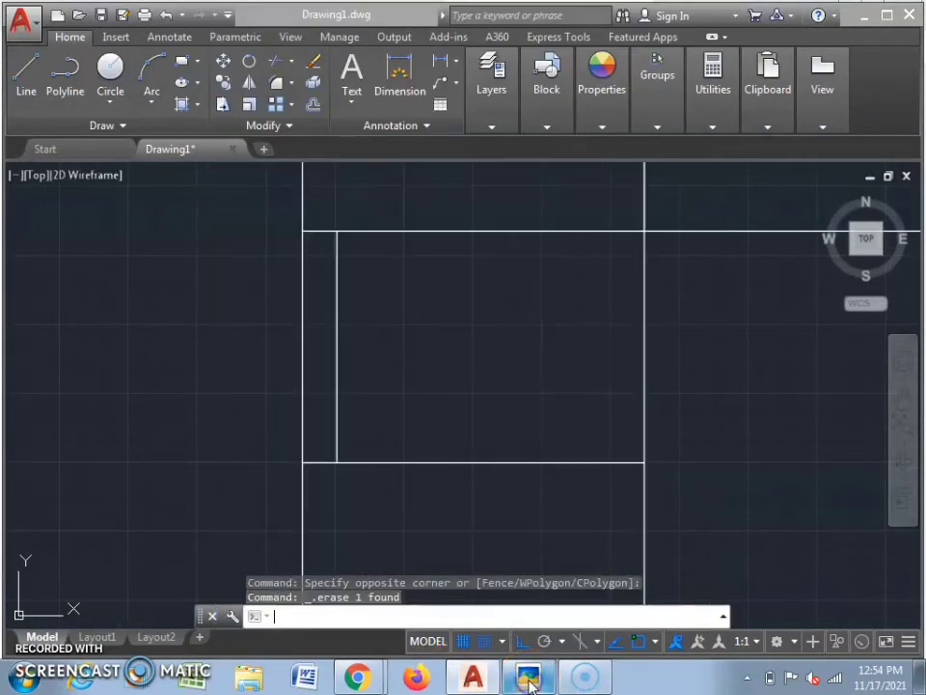
left_click(348, 371)
left_click(332, 393)
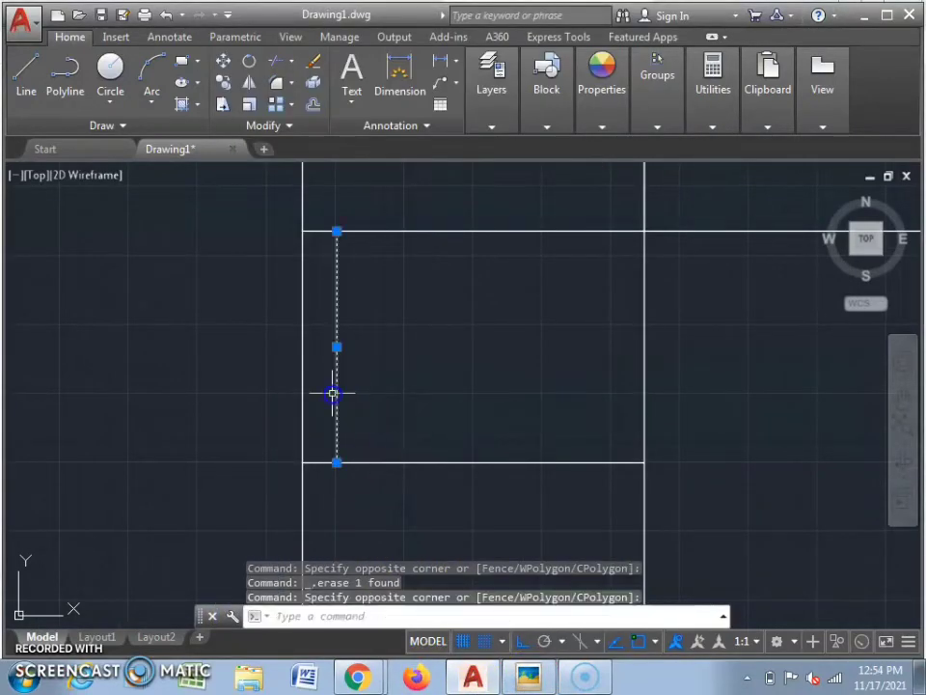
type("m")
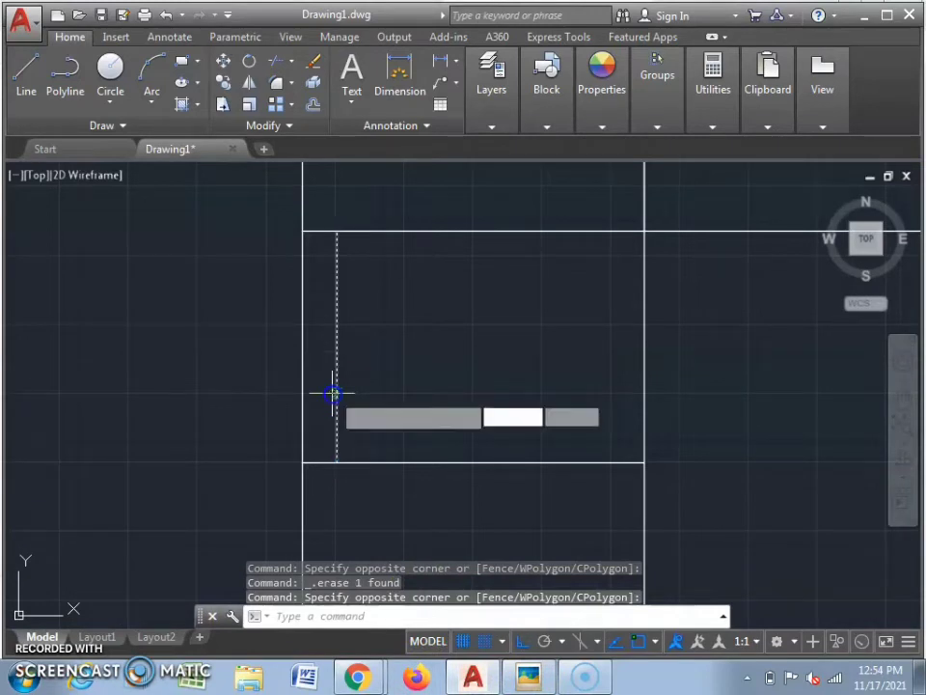
key("Return")
left_click(336, 463)
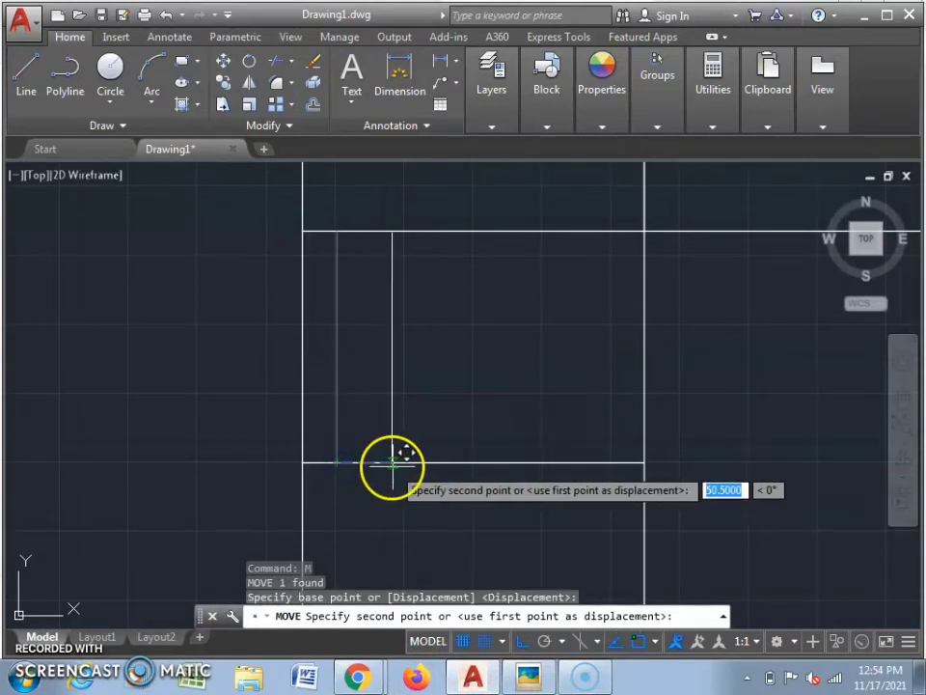
left_click(403, 467)
scroll(347, 437, "down", 3)
scroll(439, 434, "up", 2)
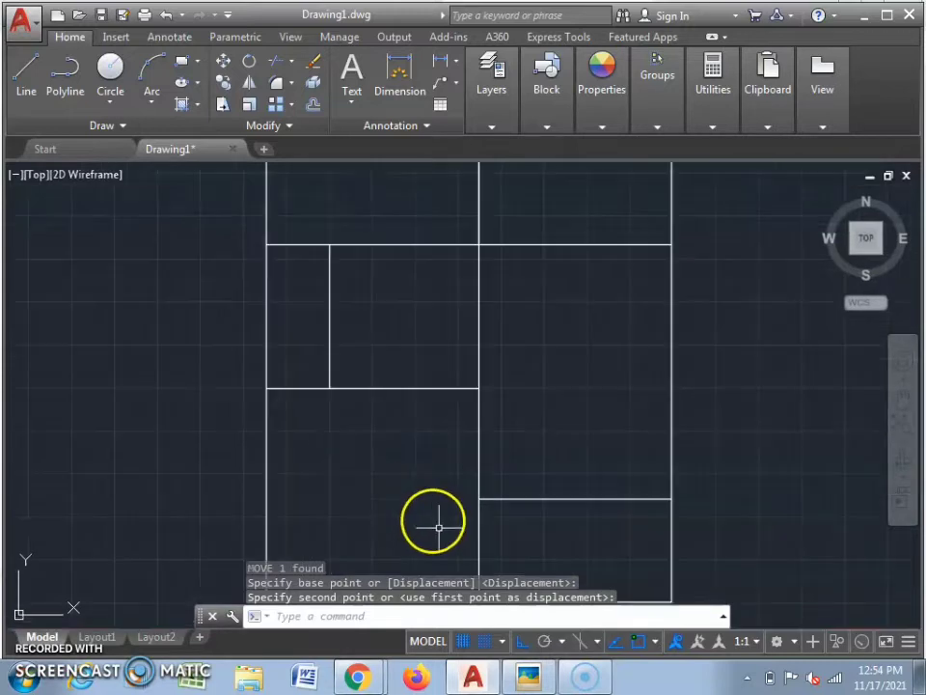
- Check the staircase in the floor plan image and copy the W/C's inner wall line 40 units to the left
left_click(528, 678)
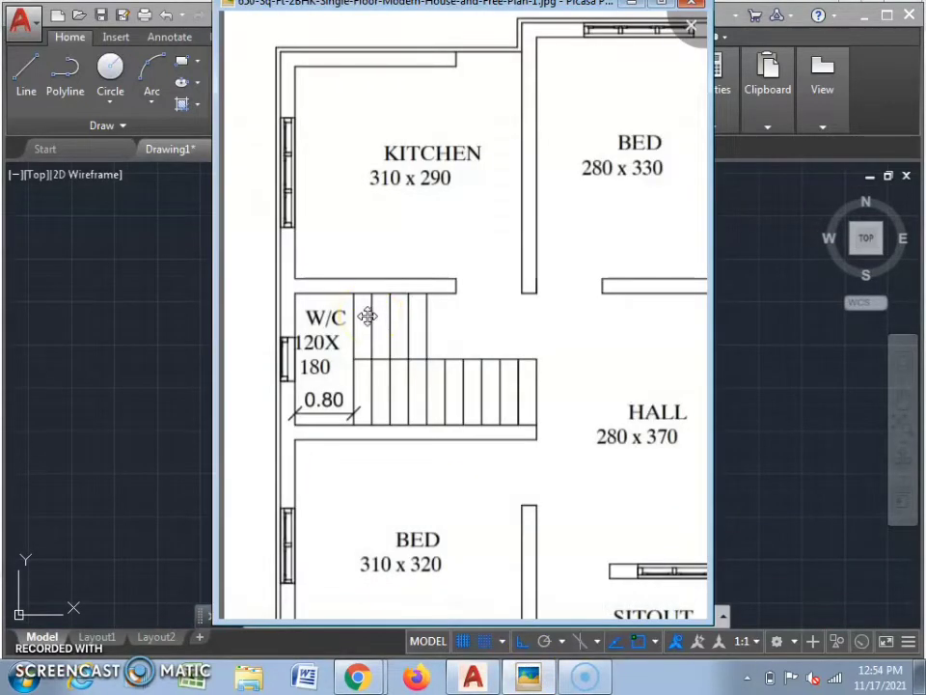
left_click(538, 684)
left_click(347, 326)
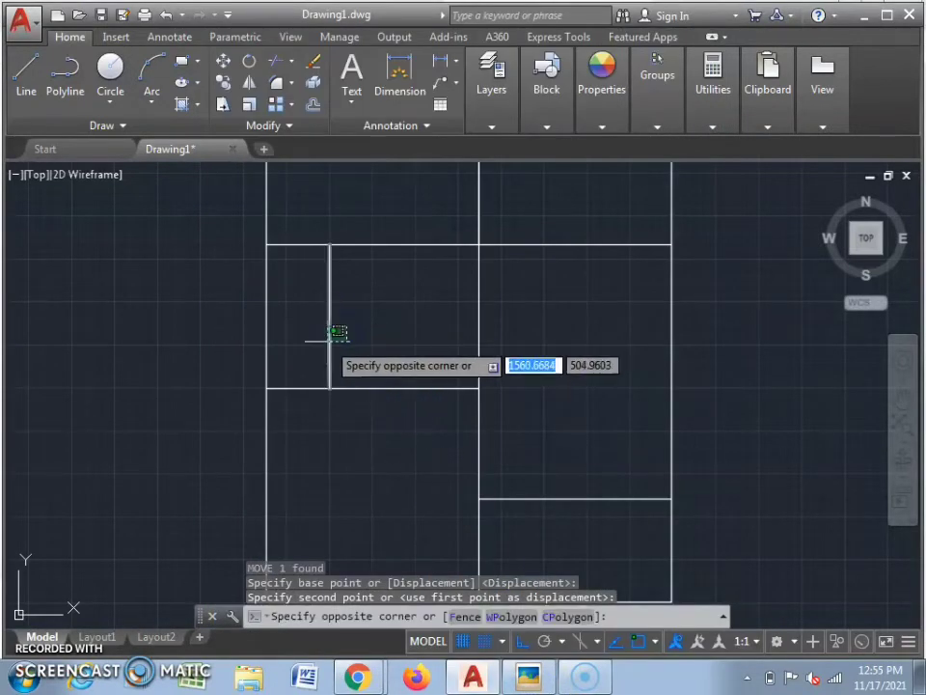
left_click(329, 341)
type("co")
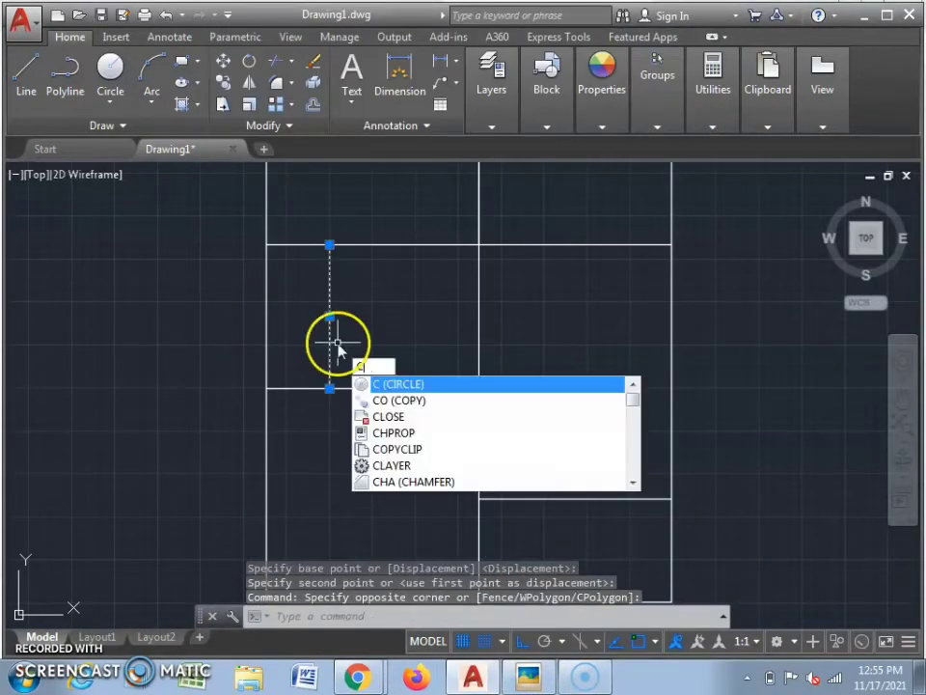
key("Return")
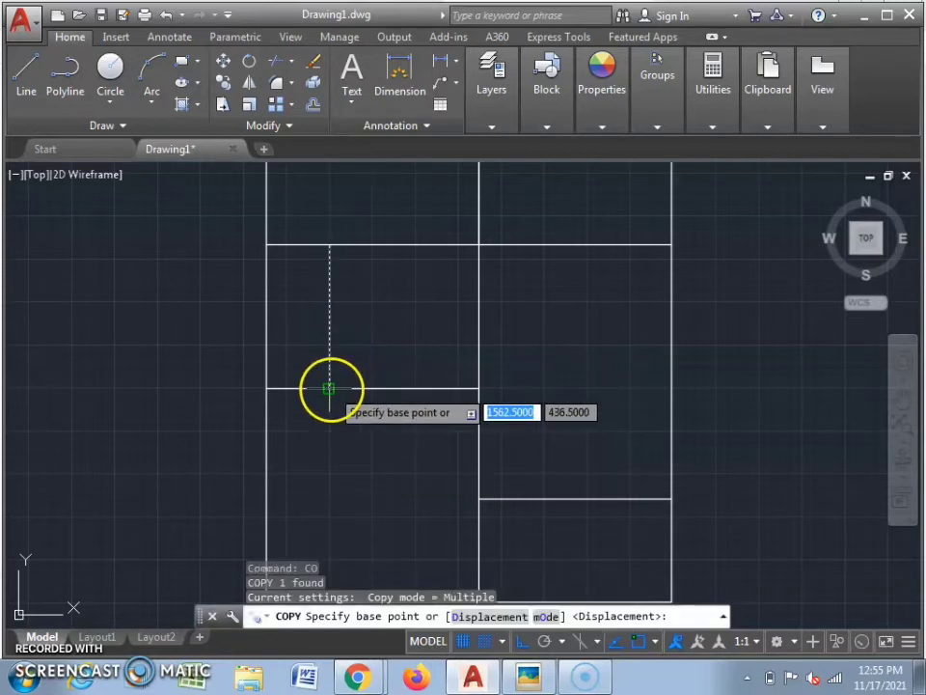
left_click(330, 387)
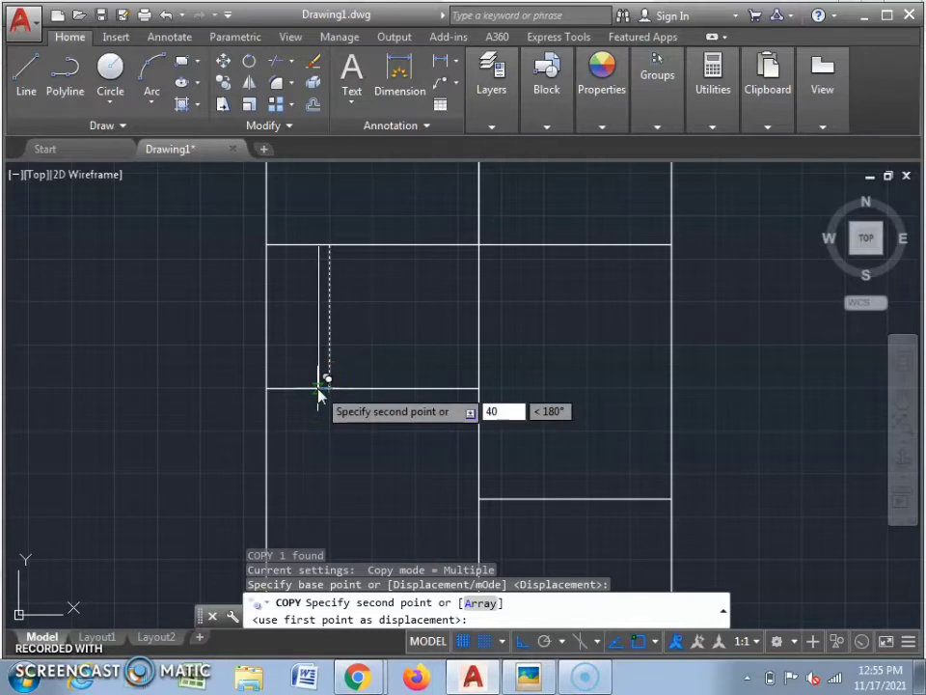
key("Return")
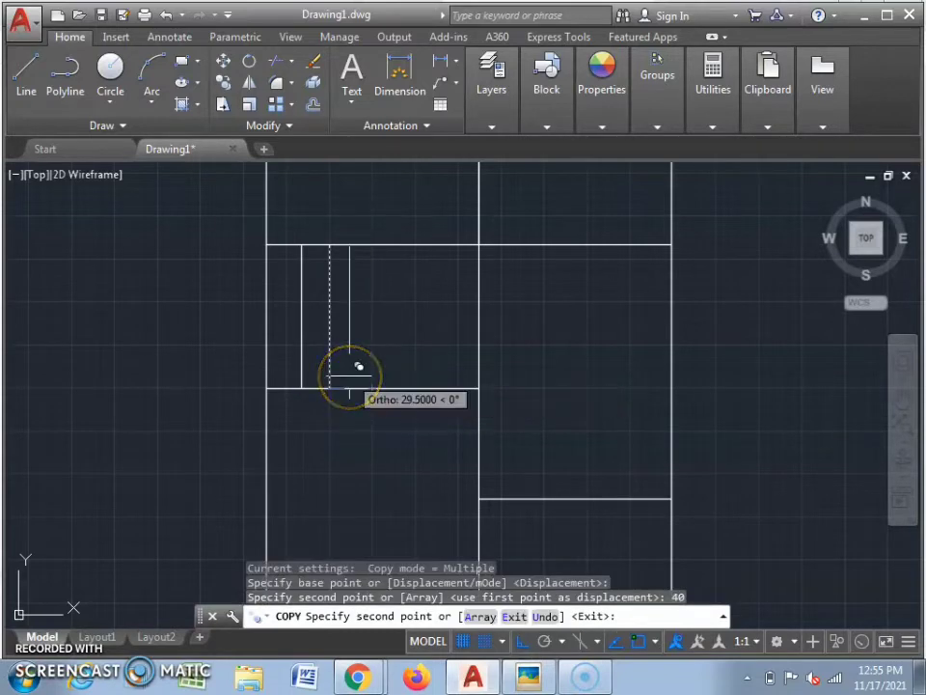
- Copy the W/C's inner wall line to the right at distances of 20, 40 and 60 units for the stair treads
type("20")
key("Return")
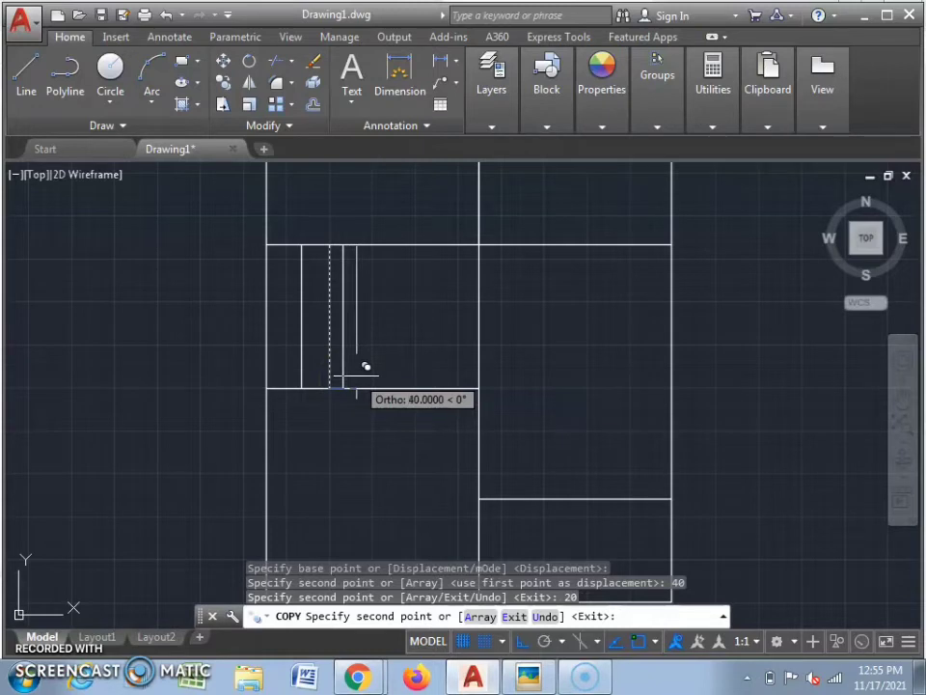
type("40")
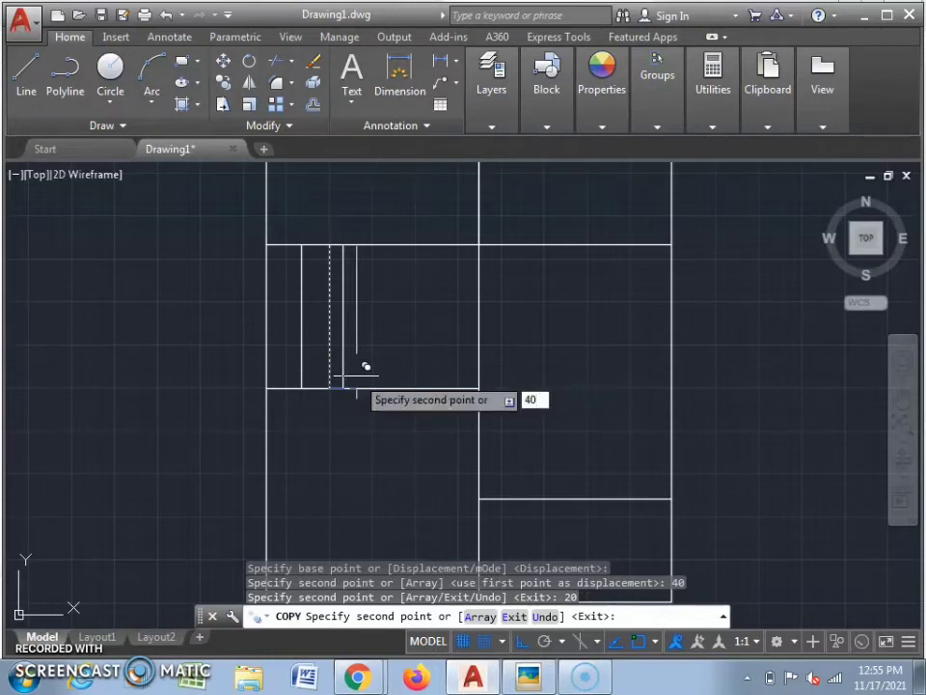
key("Return")
type("60")
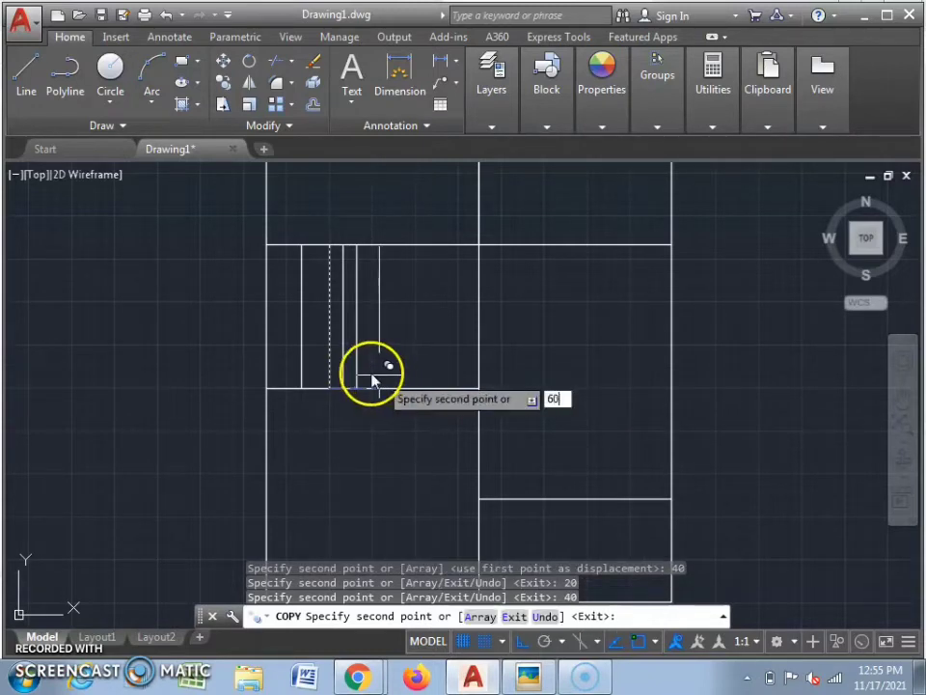
key("Return")
key("Escape")
- Erase the copied line lying 40 units left of the W/C's inner wall
left_click(307, 345)
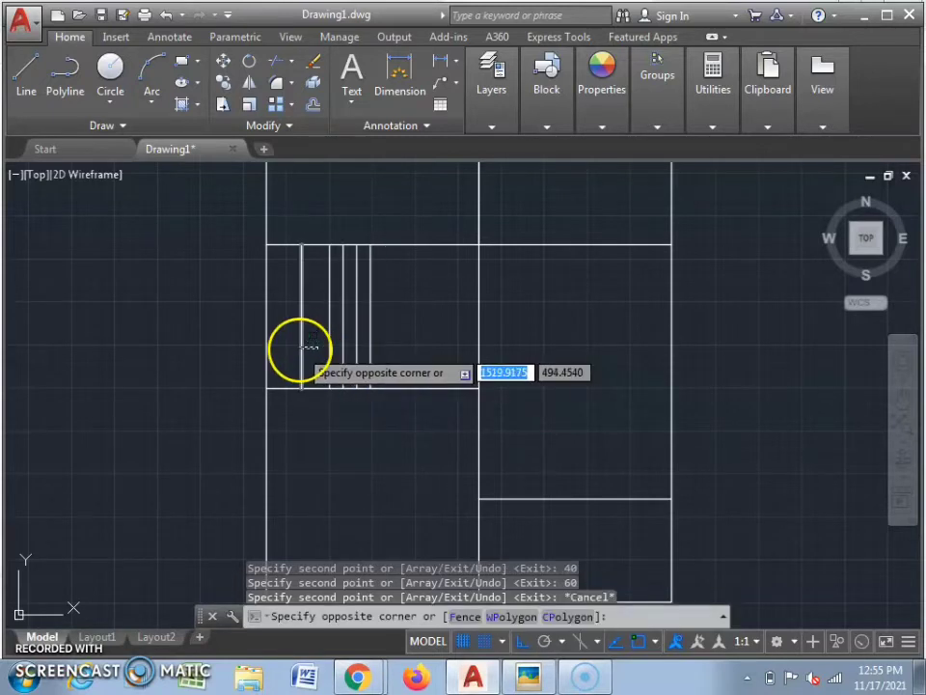
left_click(300, 348)
key("Delete")
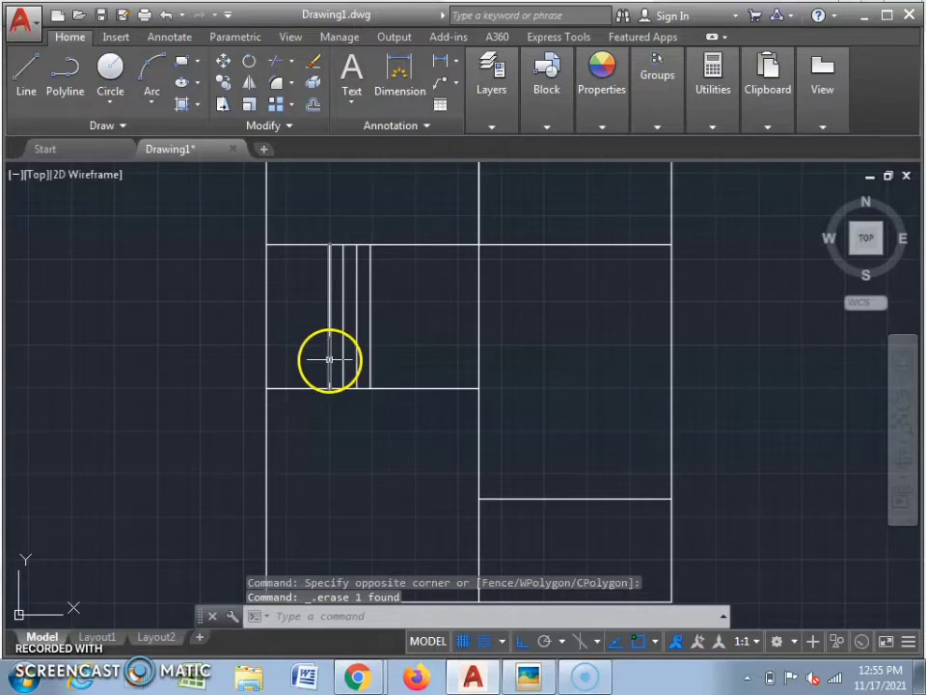
scroll(330, 358, "up", 5)
scroll(331, 387, "down", 3)
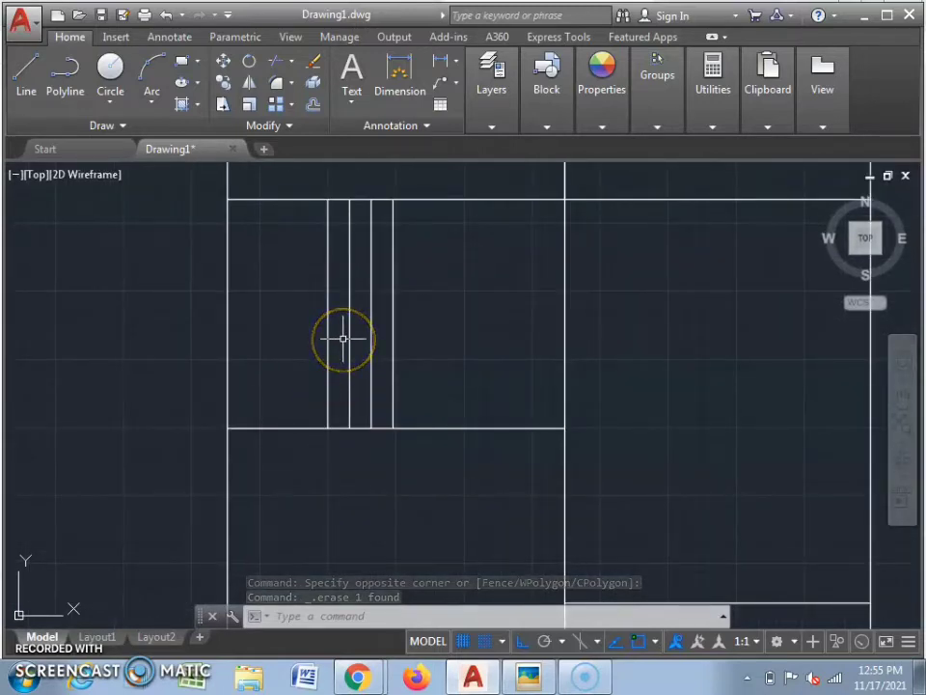
scroll(343, 347, "down", 2)
scroll(343, 356, "up", 5)
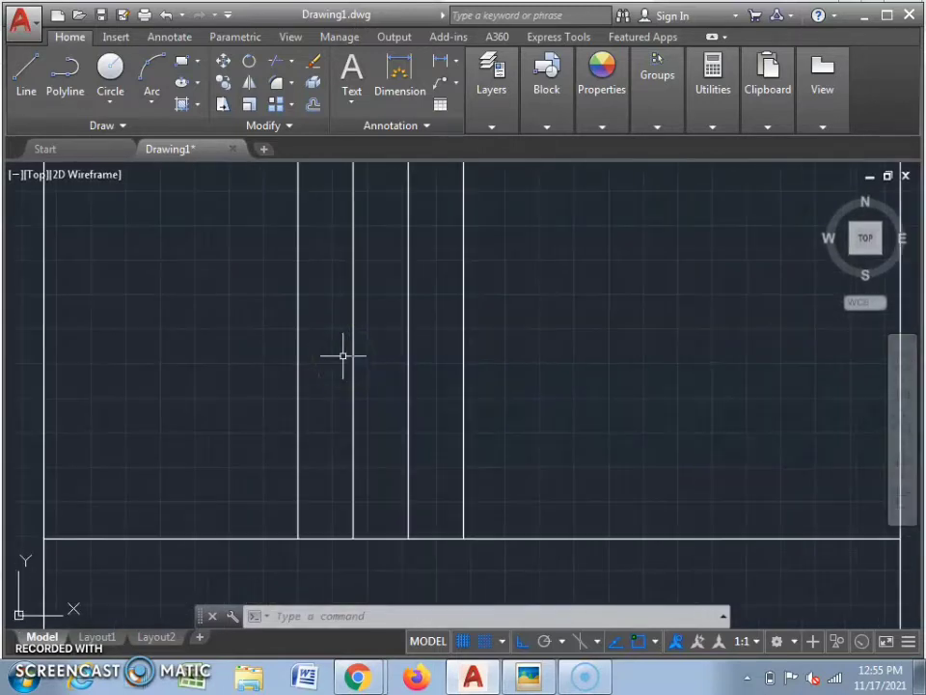
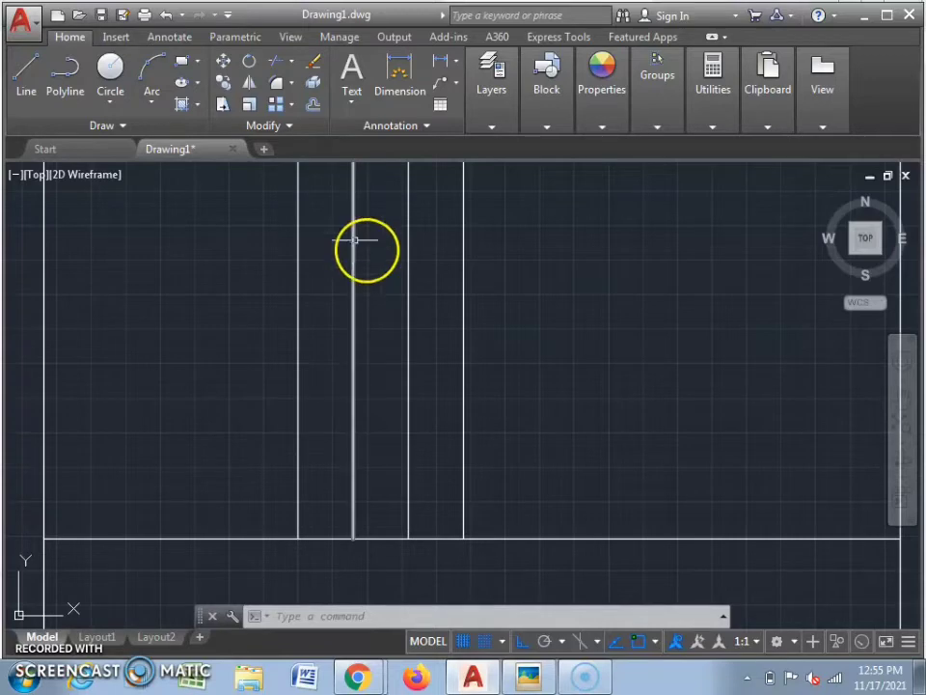
scroll(372, 395, "down", 3)
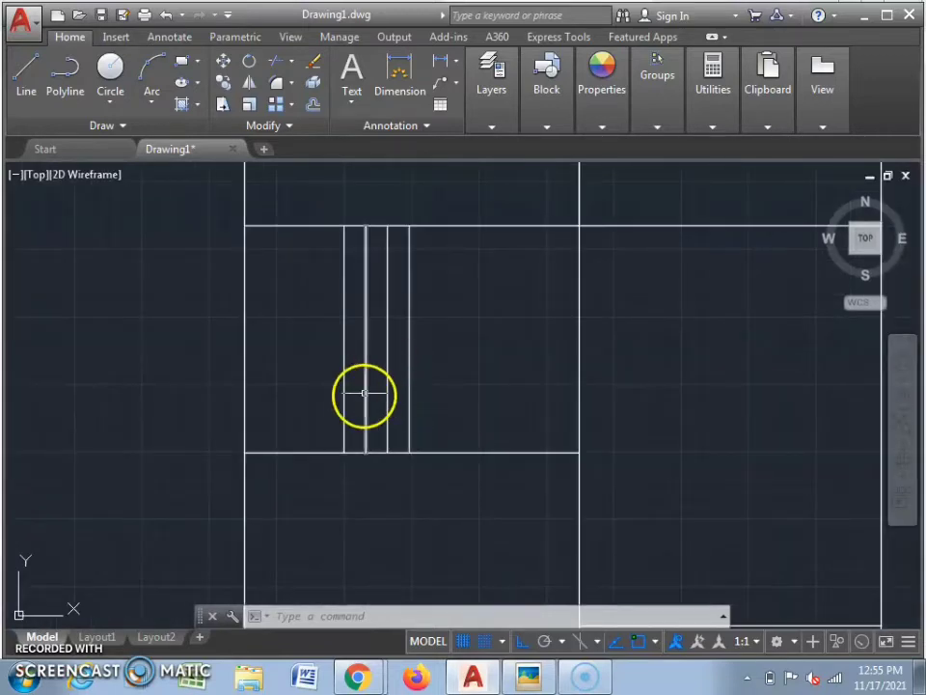
scroll(382, 373, "down", 2)
scroll(392, 393, "up", 2)
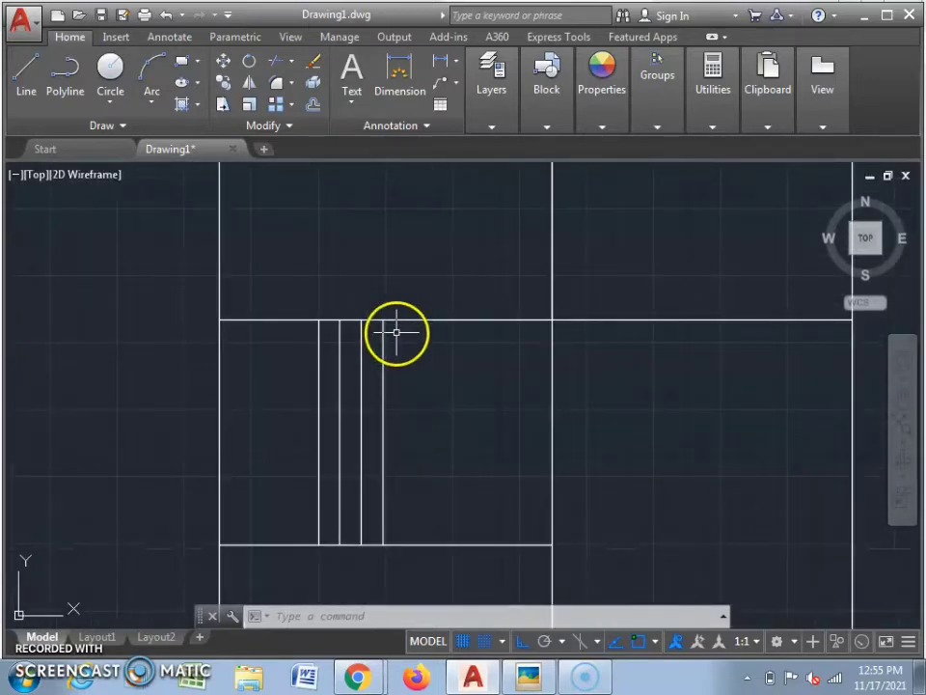
scroll(370, 381, "down", 2)
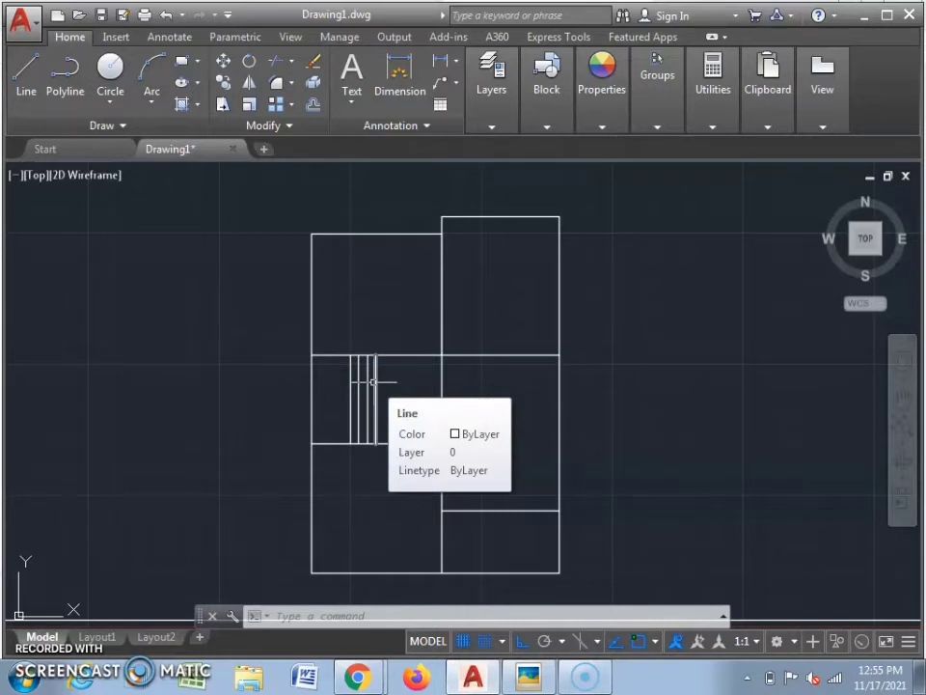
- Check the staircase in the floor plan image and draw a horizontal line from the rightmost tread's midpoint to the W/C's inner wall
left_click(511, 600)
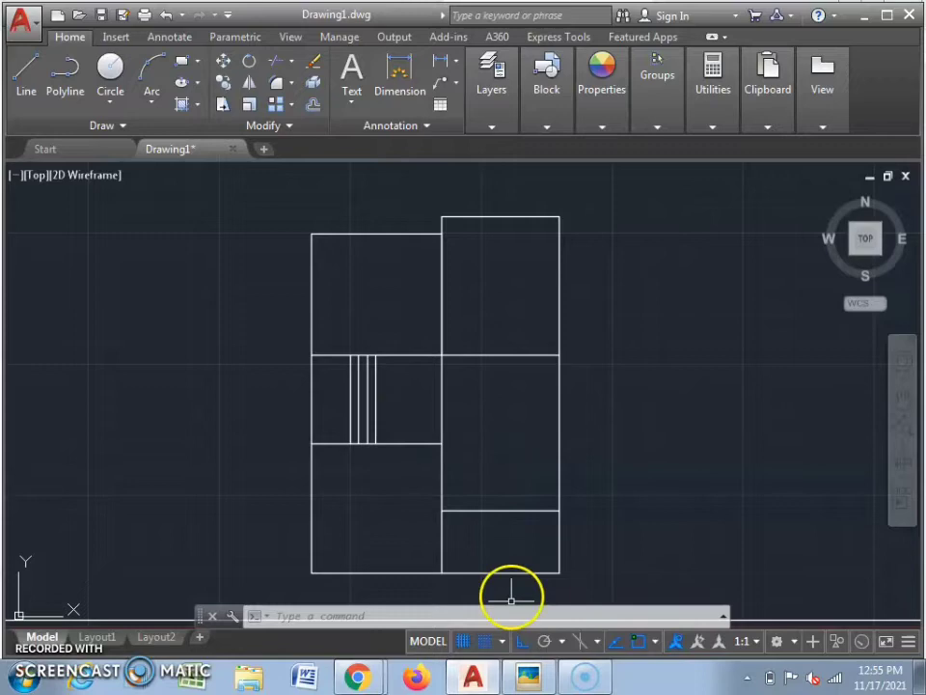
left_click(531, 677)
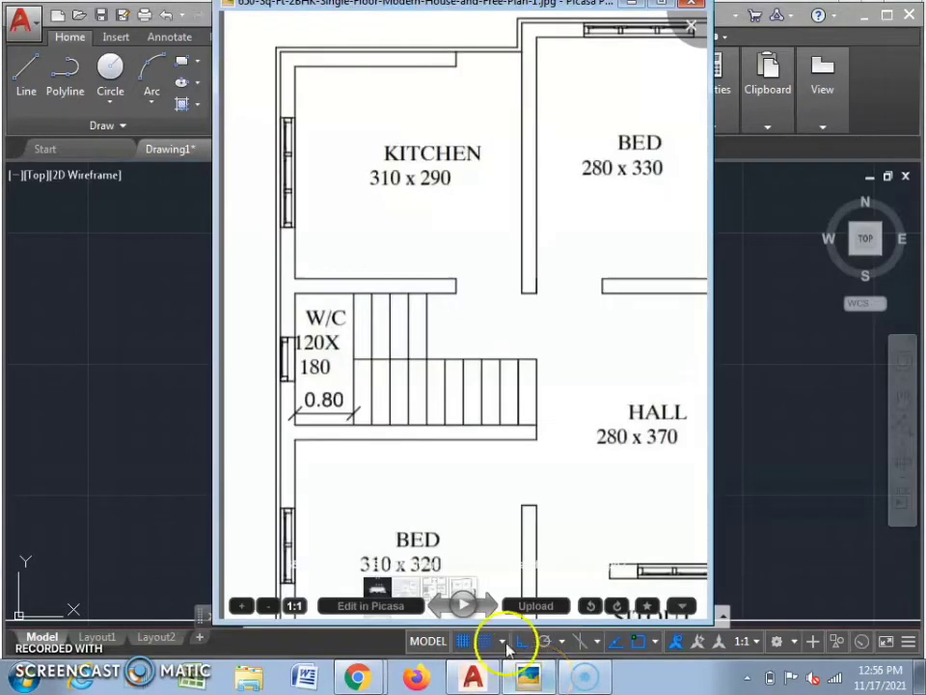
left_click(529, 676)
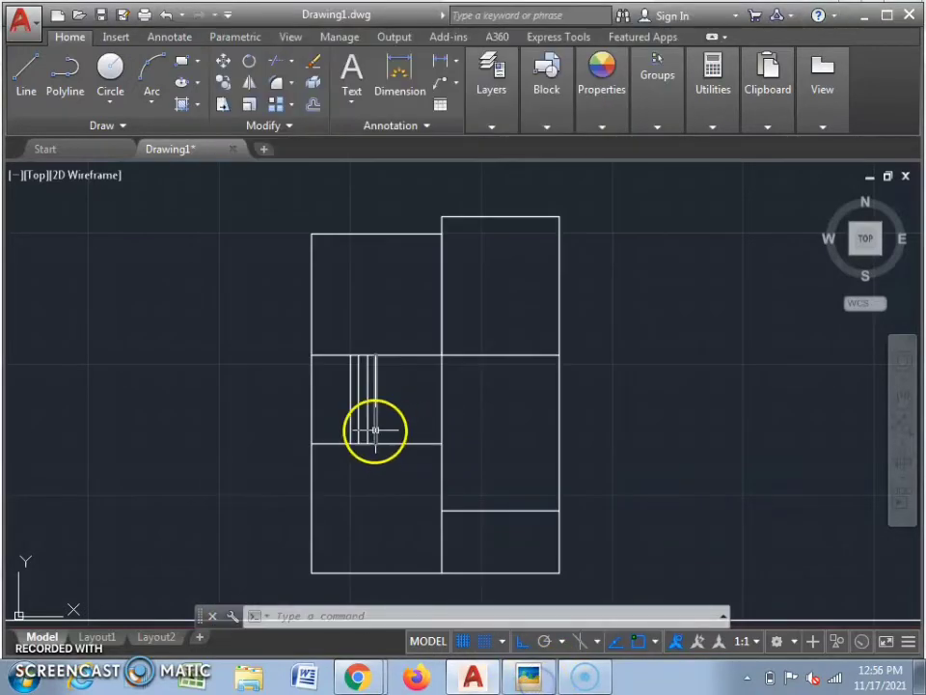
scroll(386, 403, "up", 4)
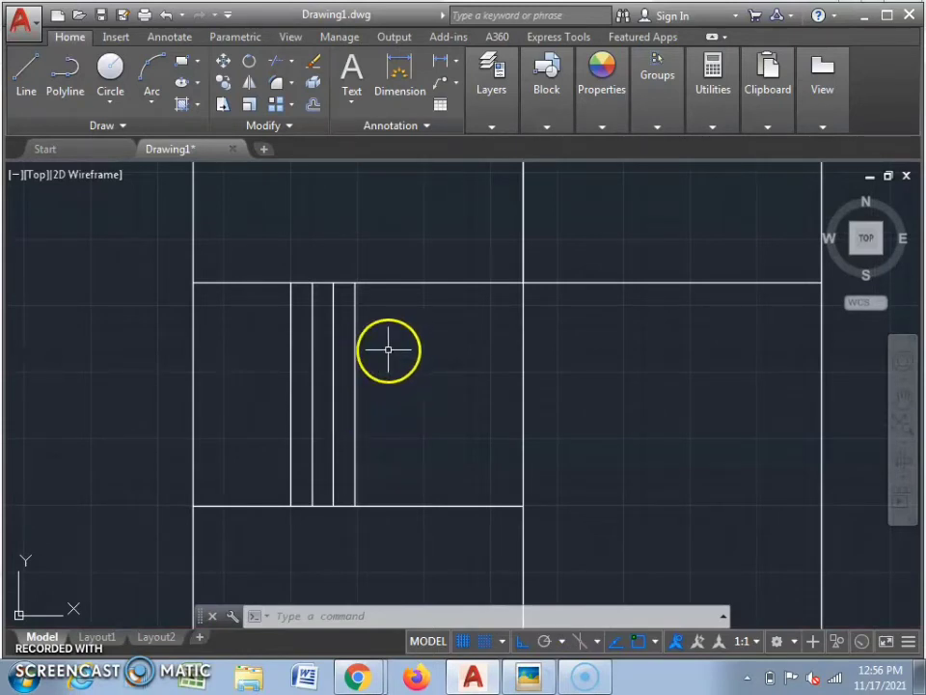
left_click(404, 337)
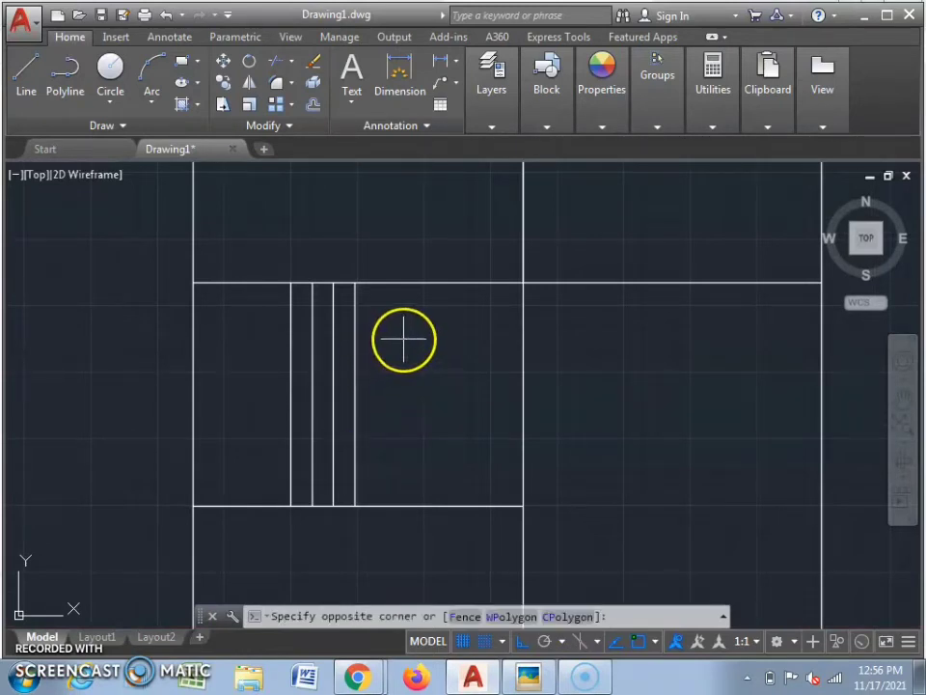
left_click(363, 332)
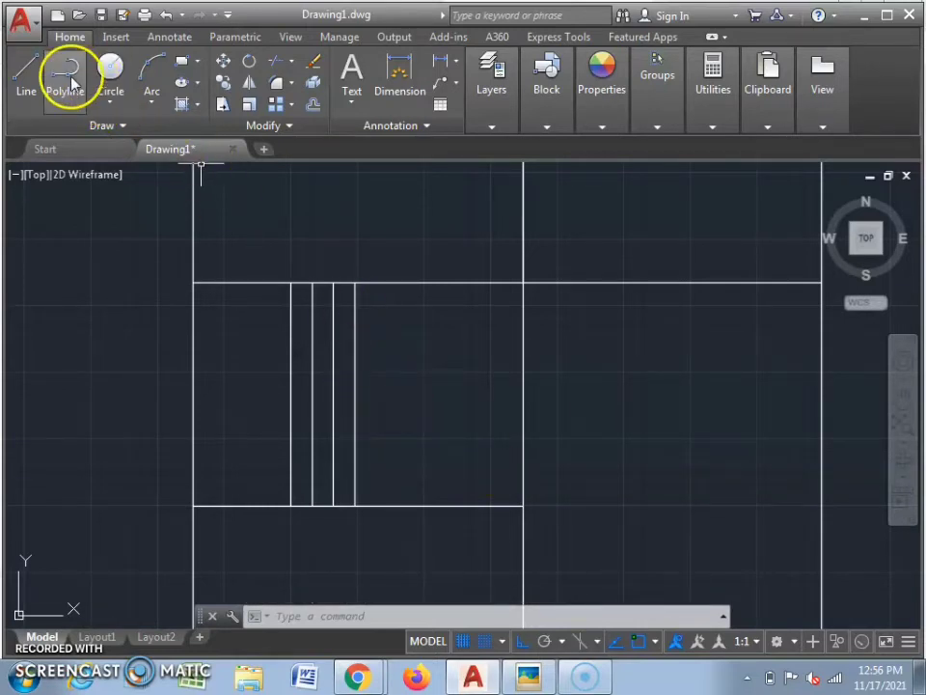
left_click(28, 85)
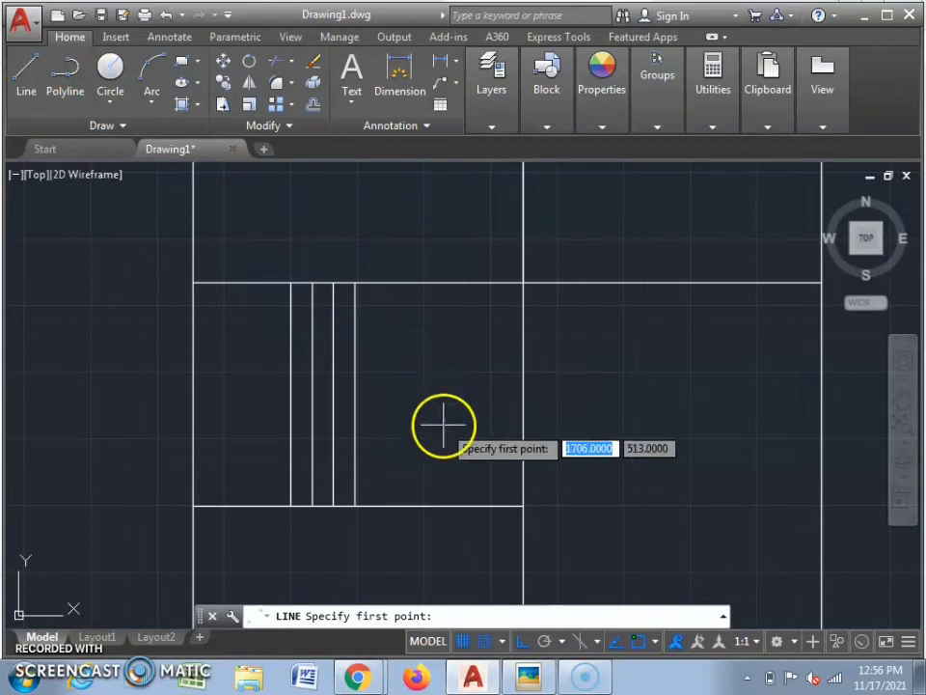
left_click(354, 395)
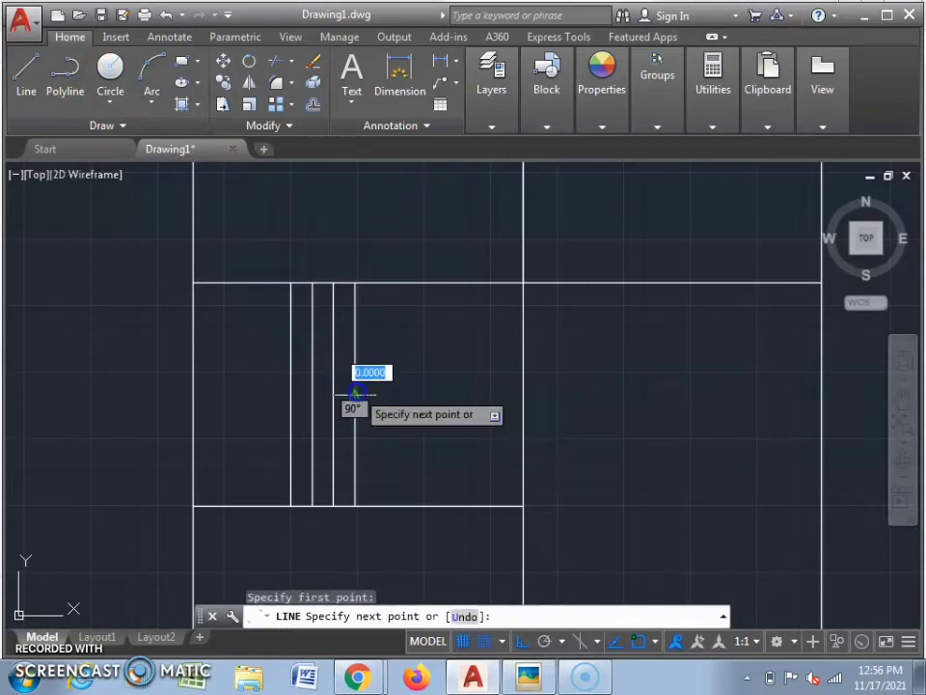
left_click(290, 396)
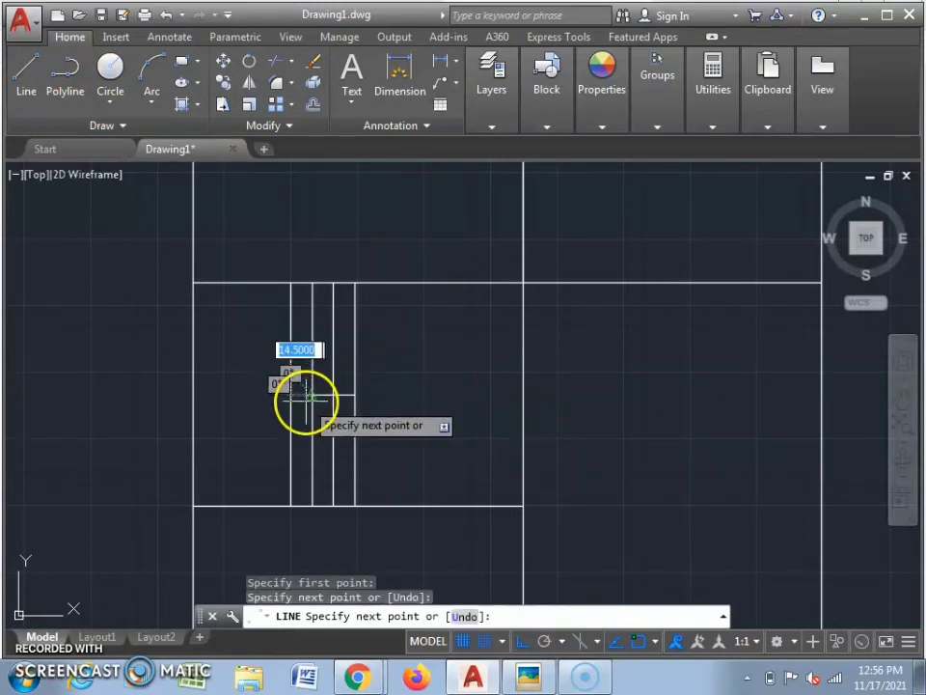
key("Escape")
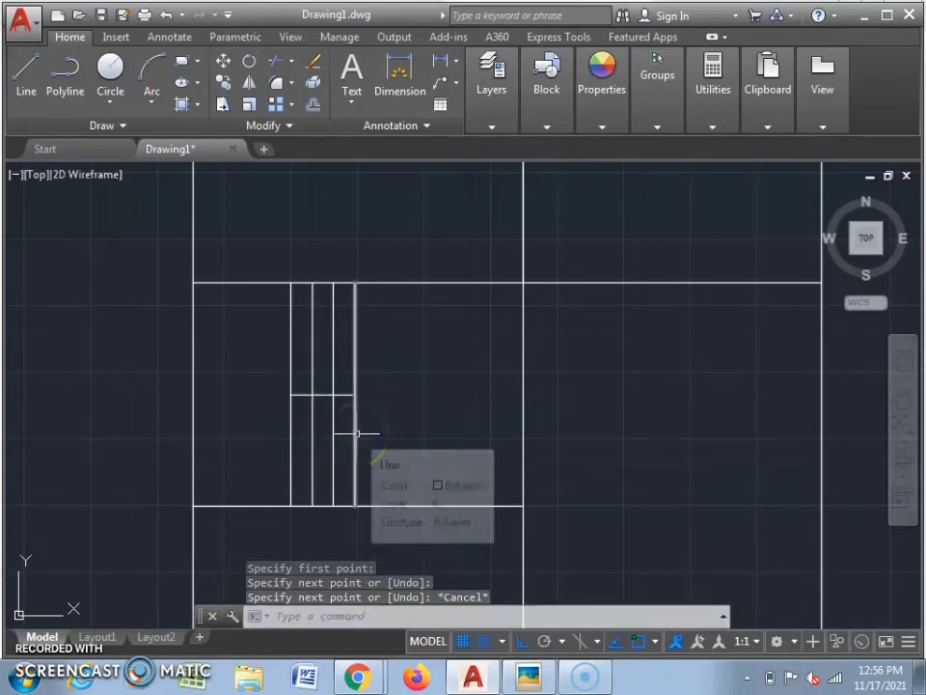
- Stretch the right end of the staircase's horizontal middle line to meet the hall wall perpendicularly
left_click(340, 396)
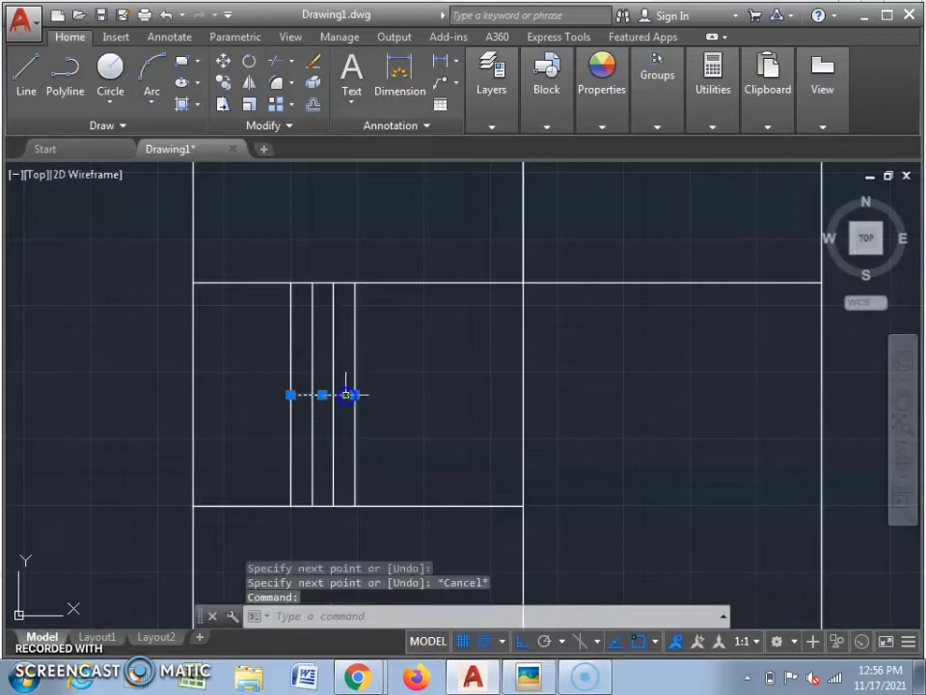
left_click(354, 394)
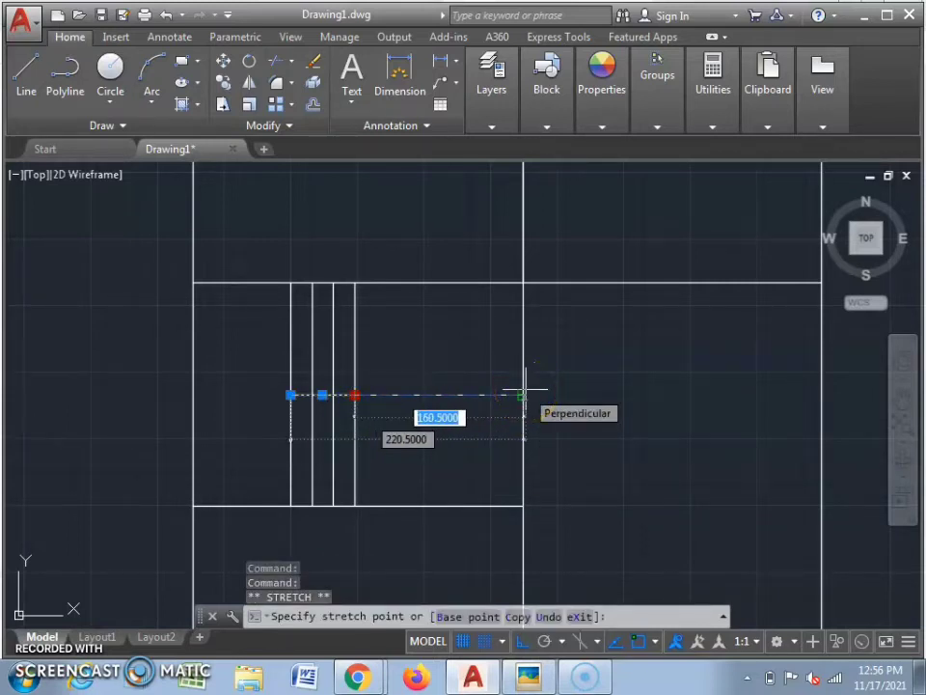
key("Escape")
key("Escape")
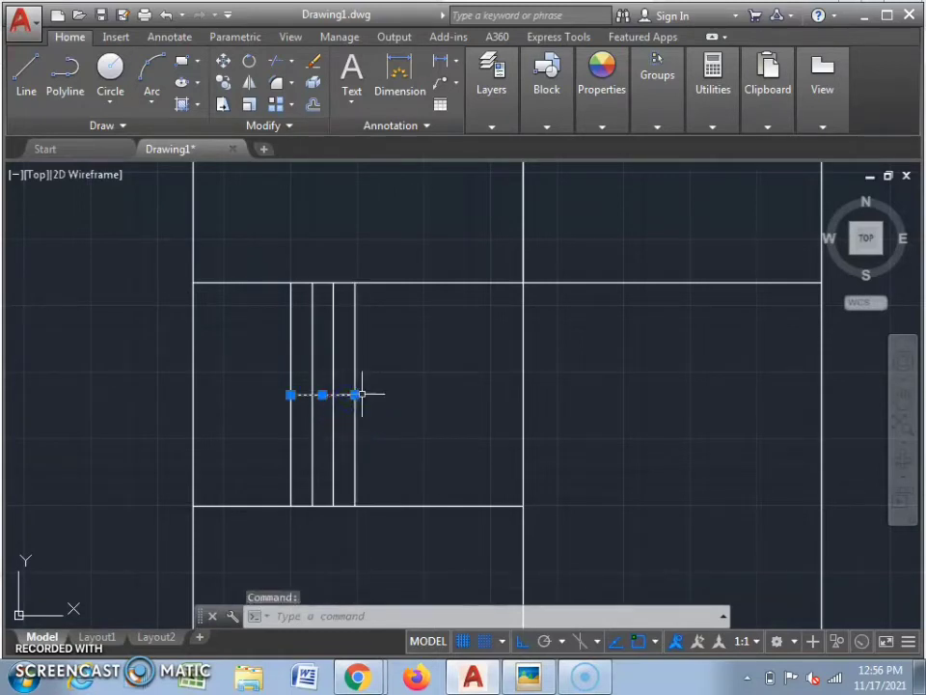
left_click(356, 394)
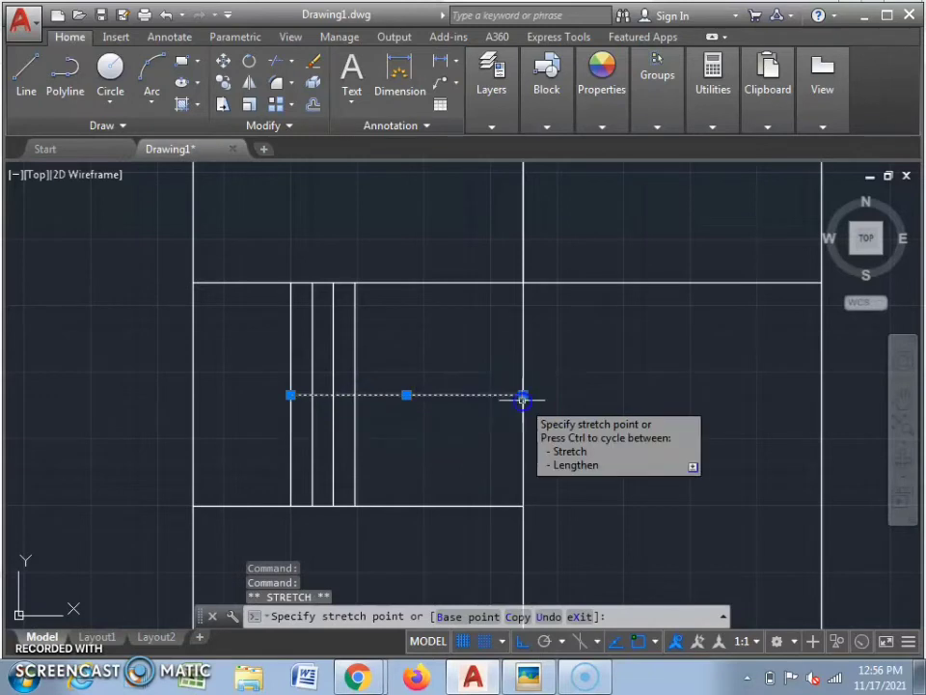
key("Escape")
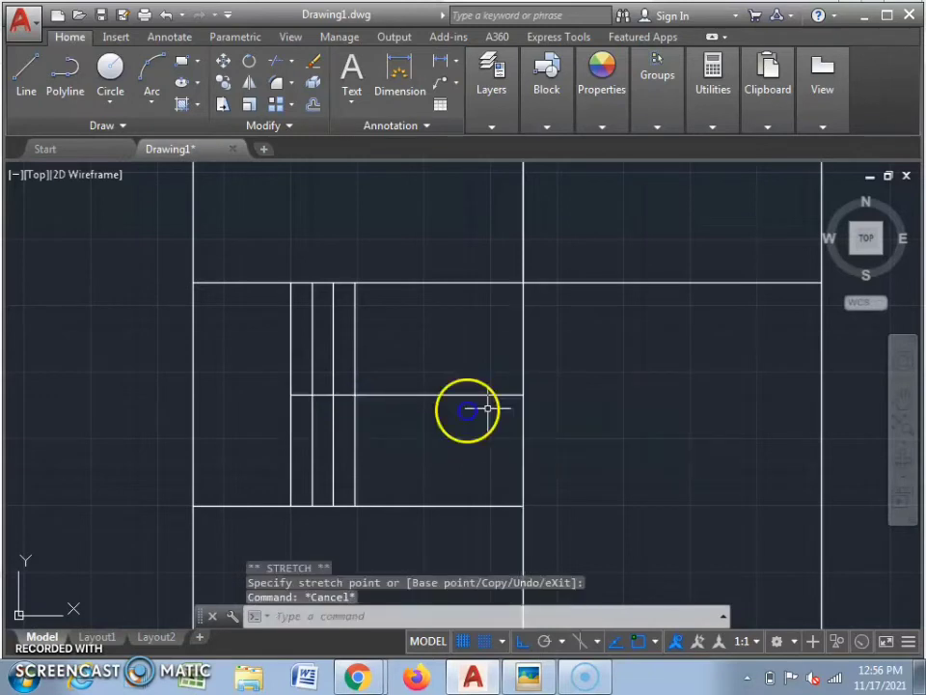
- Copy the rightmost tread line from its lower end to the right at distances of 20, 40 and 60 units
left_click(366, 426)
left_click(349, 440)
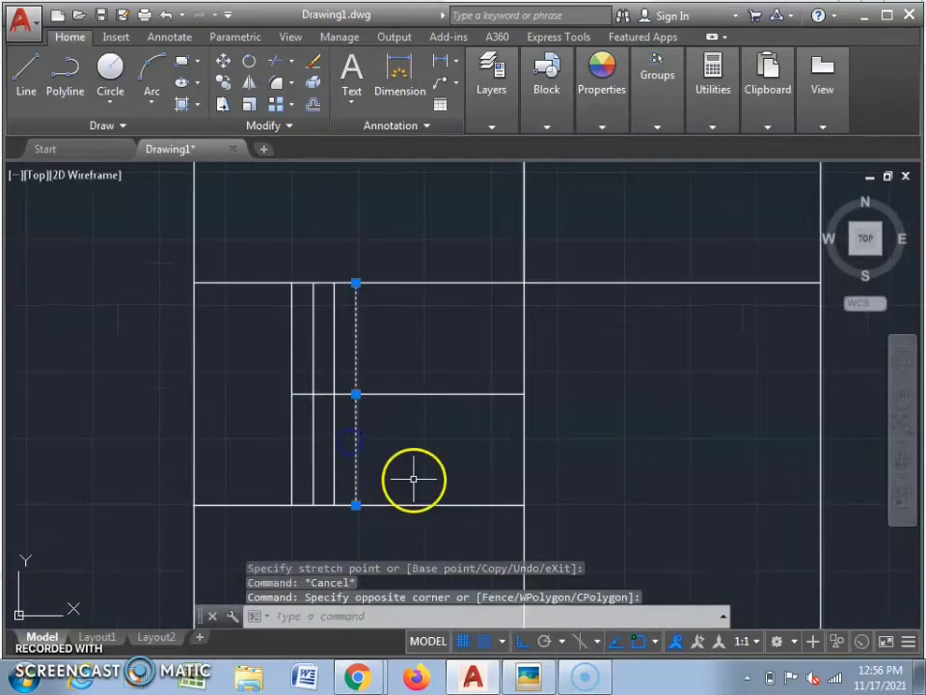
type("co")
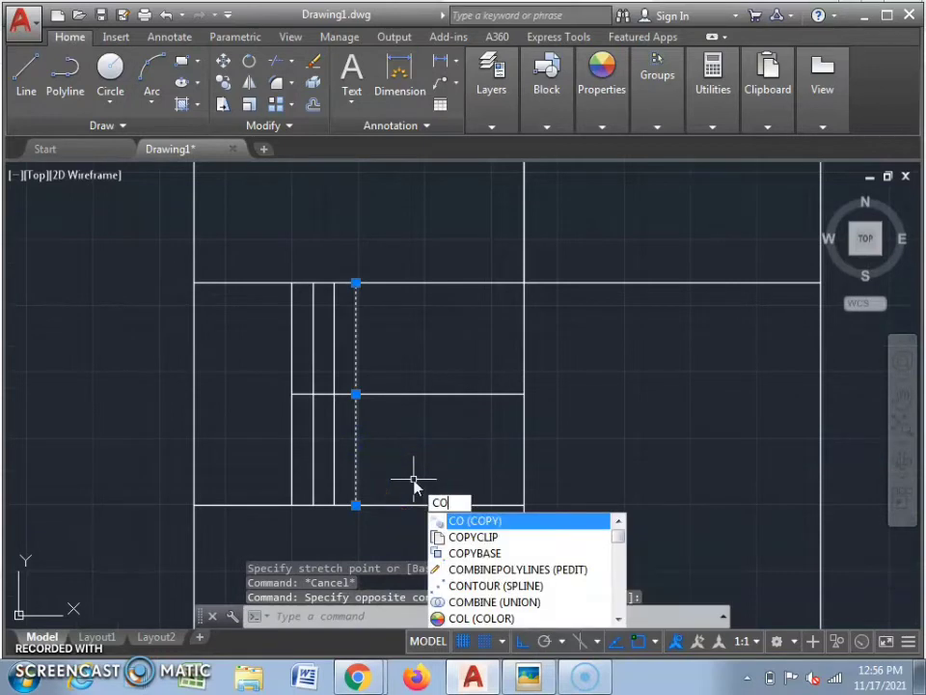
key("Return")
left_click(356, 495)
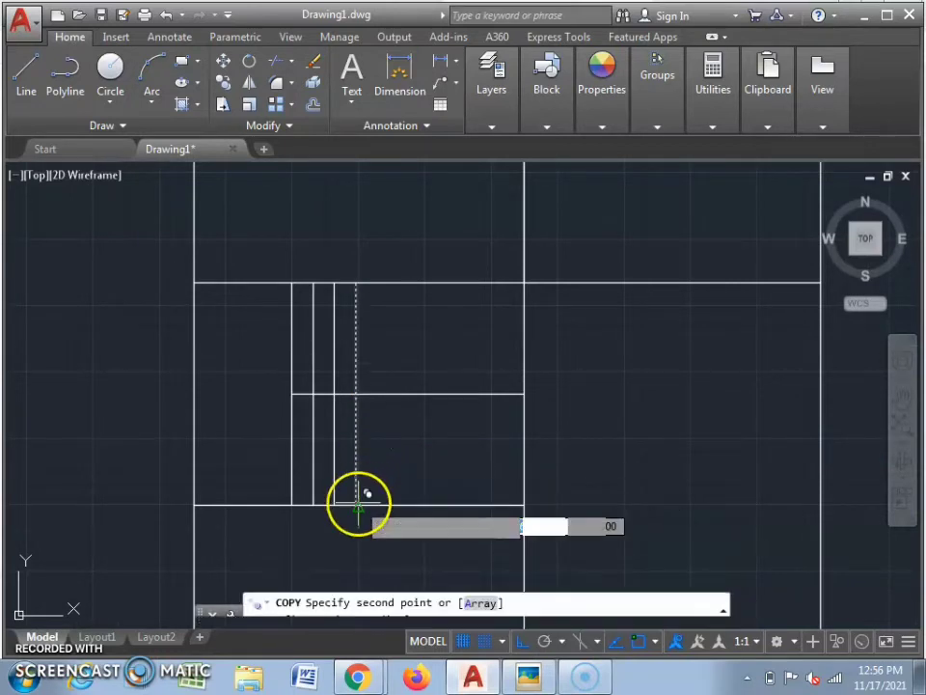
type("20")
key("Return")
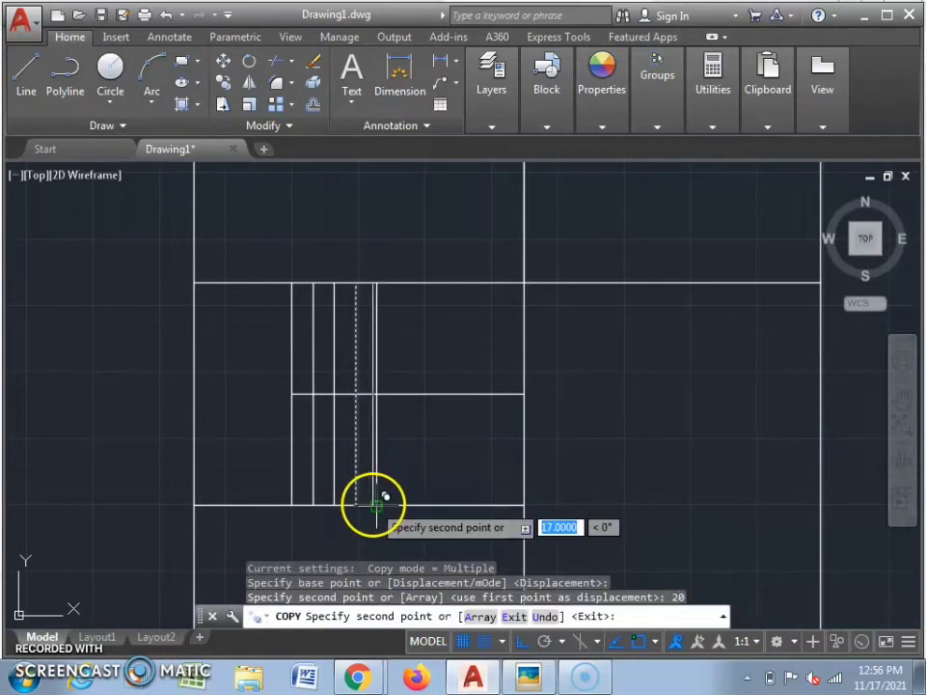
type("40")
key("Return")
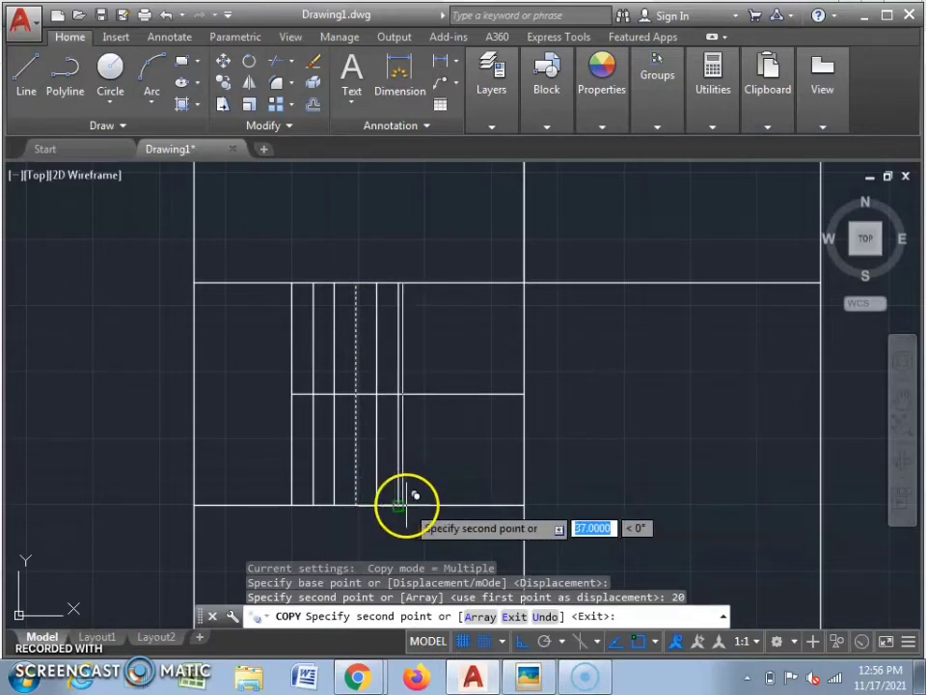
type("60")
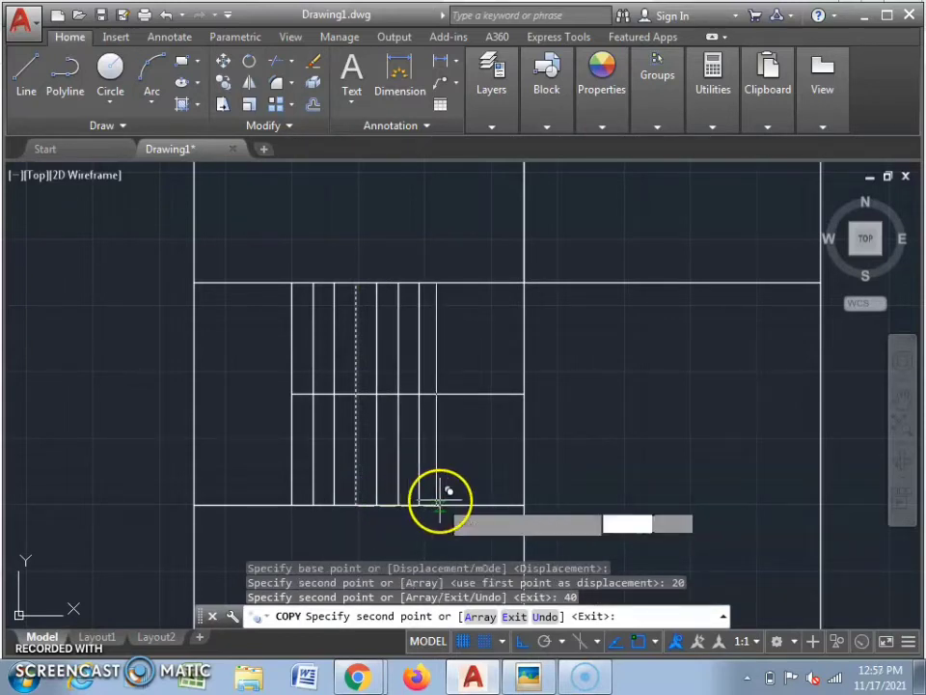
key("Return")
key("Escape")
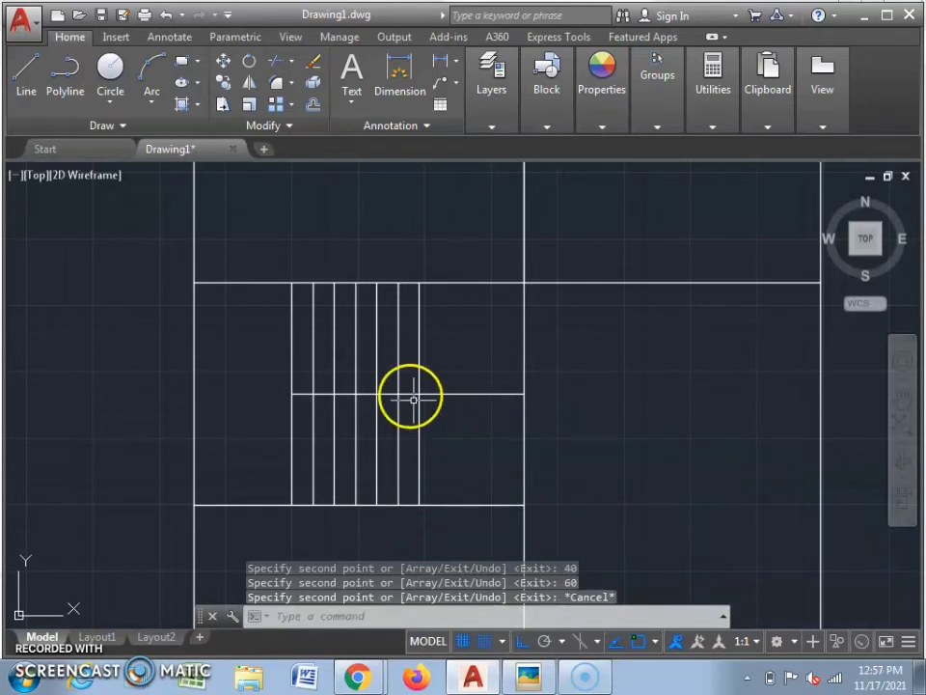
- Try trimming the rightmost tread line above the staircase's horizontal middle line, and undo that trim
scroll(405, 382, "up", 4)
scroll(397, 369, "down", 2)
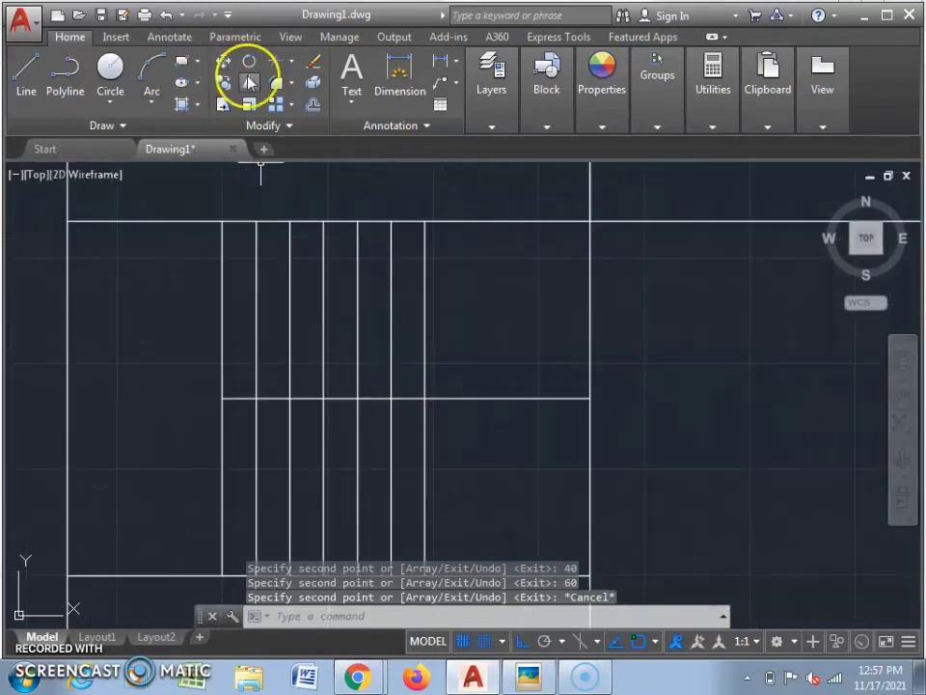
type("TR")
key("Return")
key("Return")
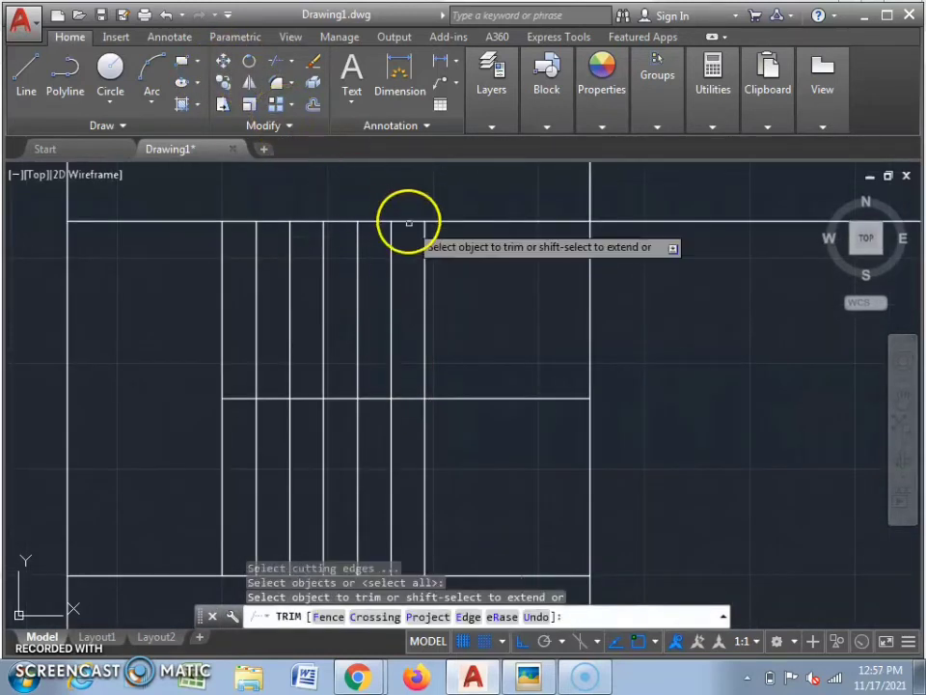
left_click(423, 280)
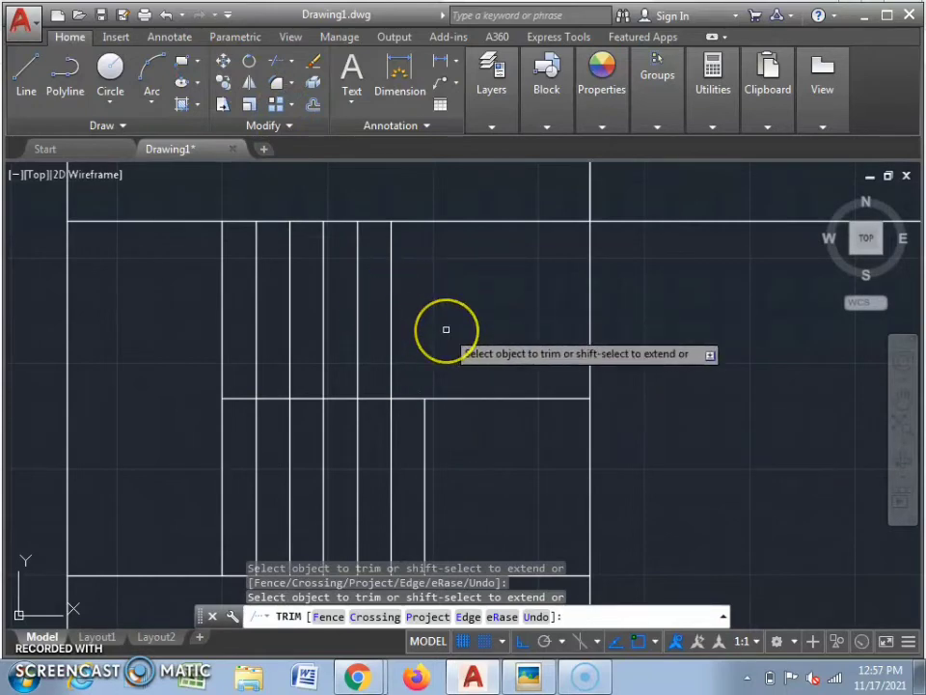
key("Escape")
key("ctrl+z")
scroll(445, 362, "down", 4)
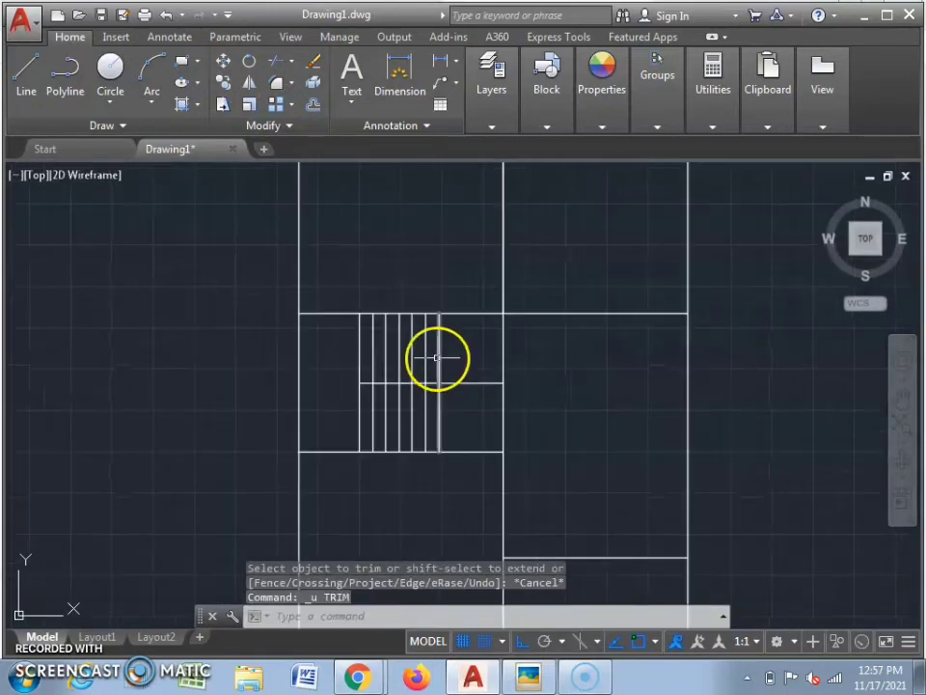
- Check the staircase in the floor plan image and copy the rightmost tread line to the right at distances of 40 and 60 units
left_click(526, 679)
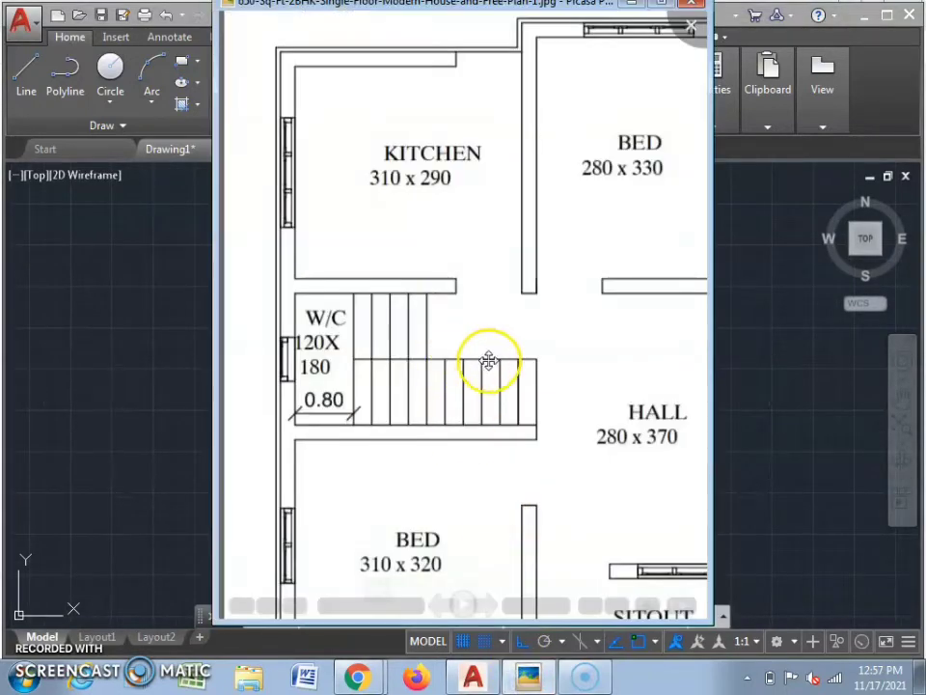
left_click(528, 679)
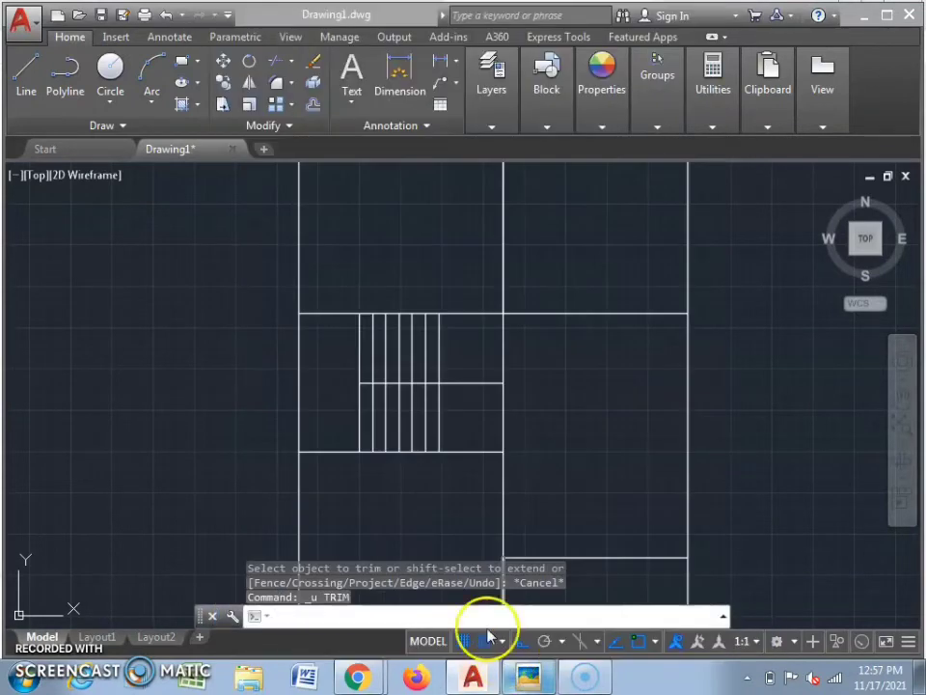
left_click(440, 428)
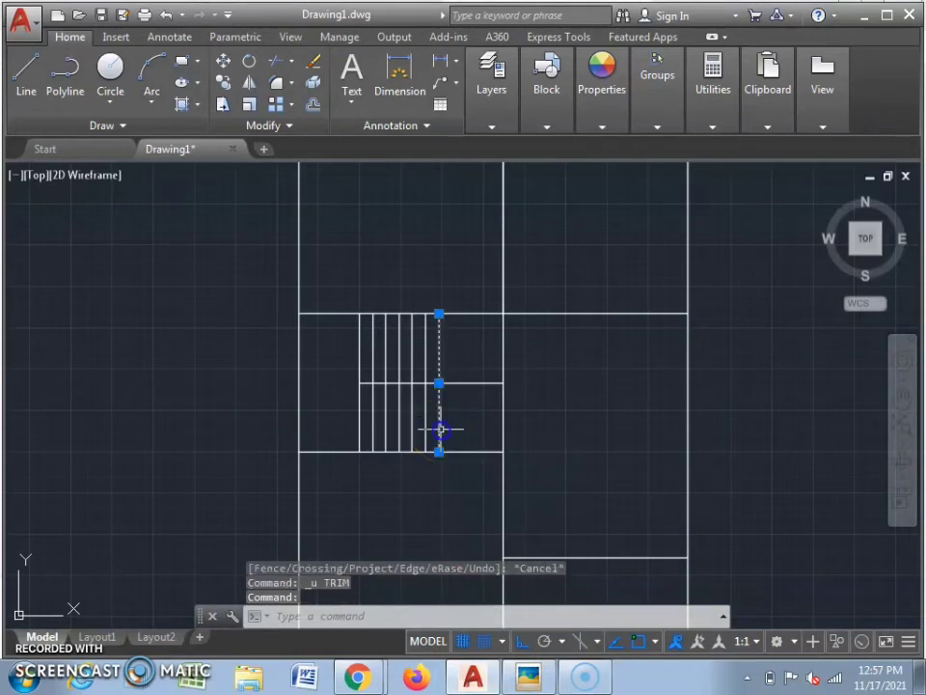
type("CO")
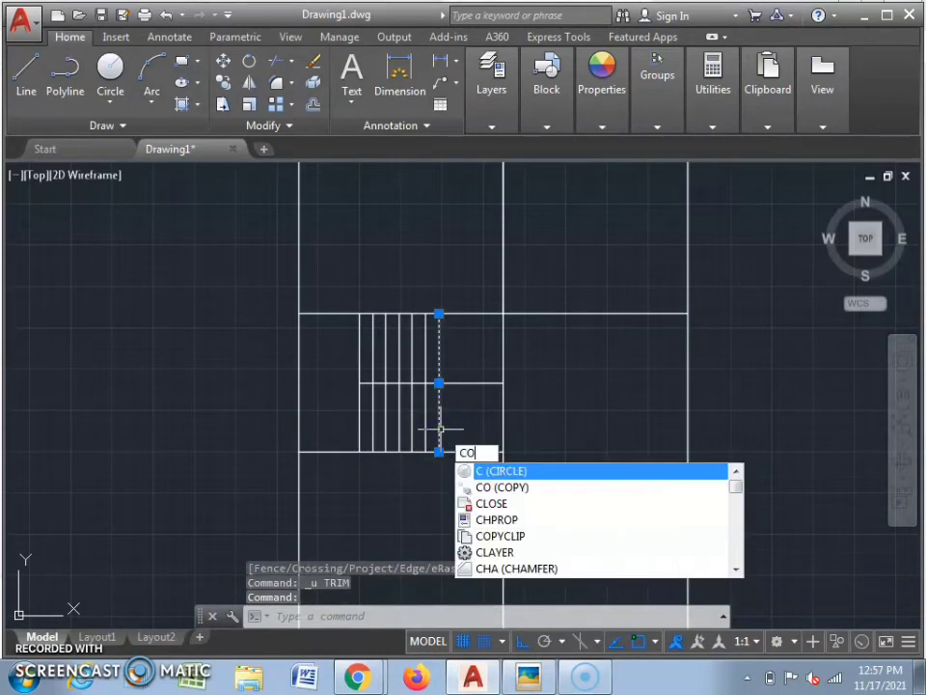
key("Return")
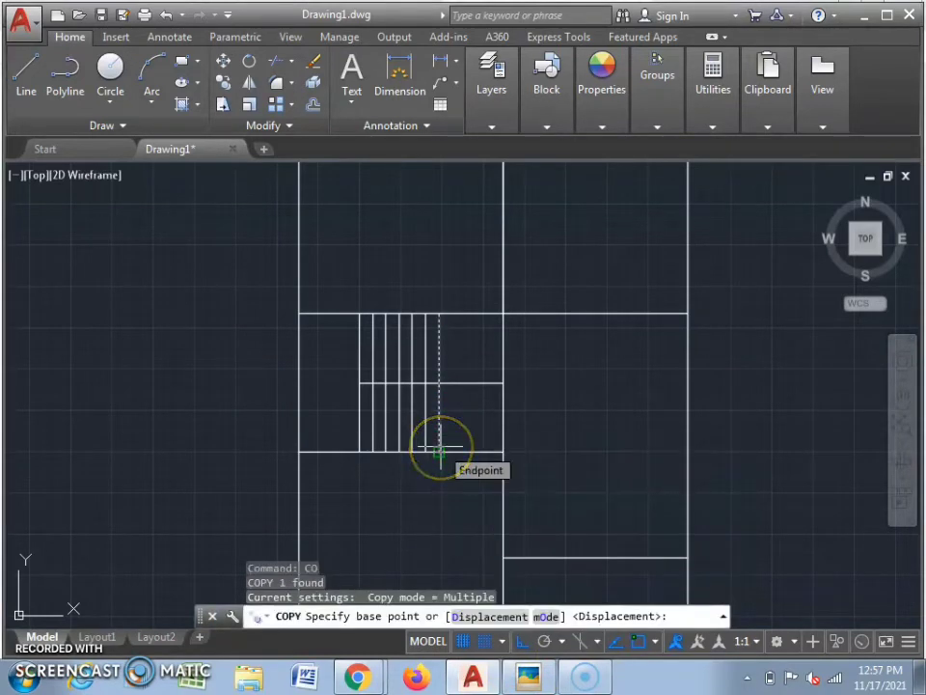
left_click(439, 451)
type("20")
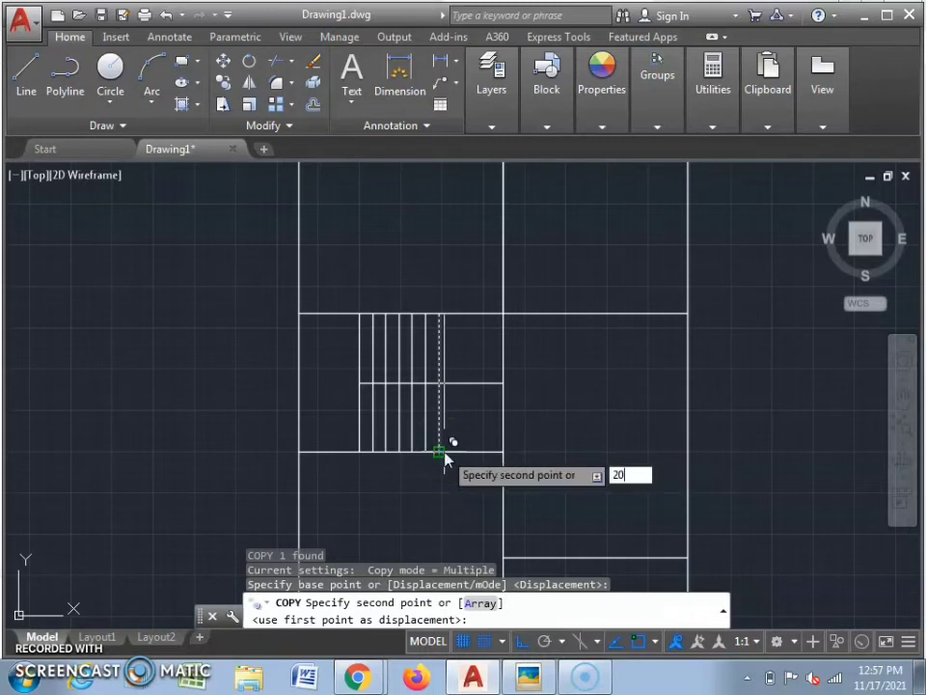
key("Return")
type("40")
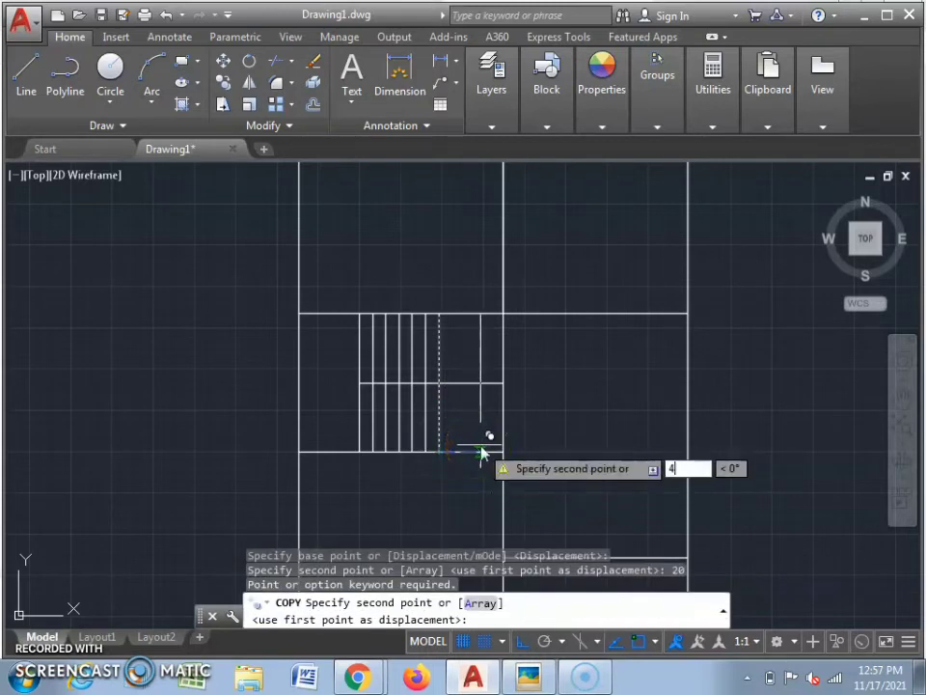
key("Return")
type("60")
key("Return")
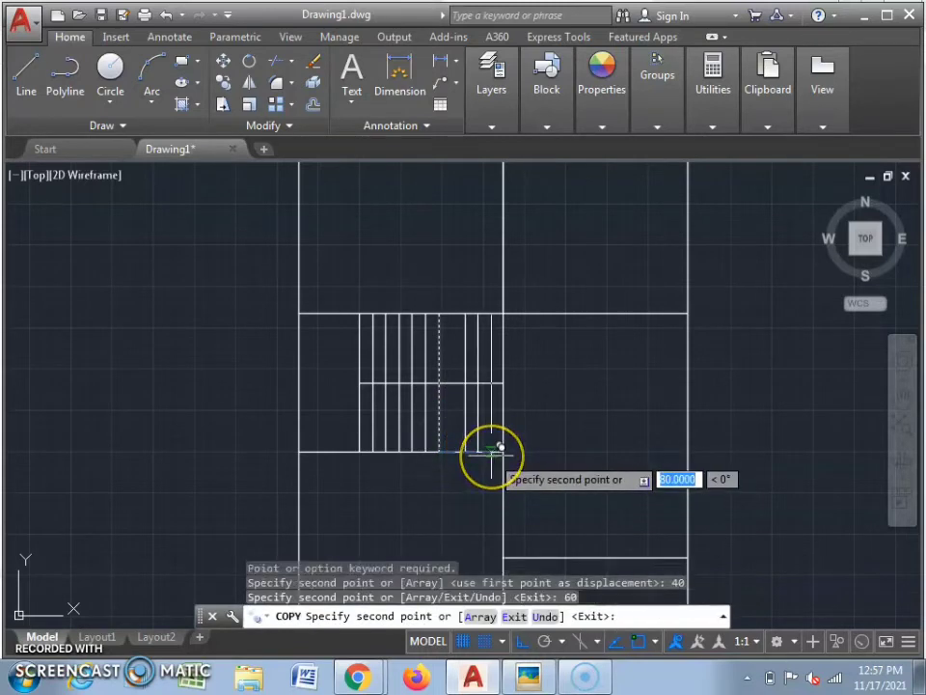
key("Escape")
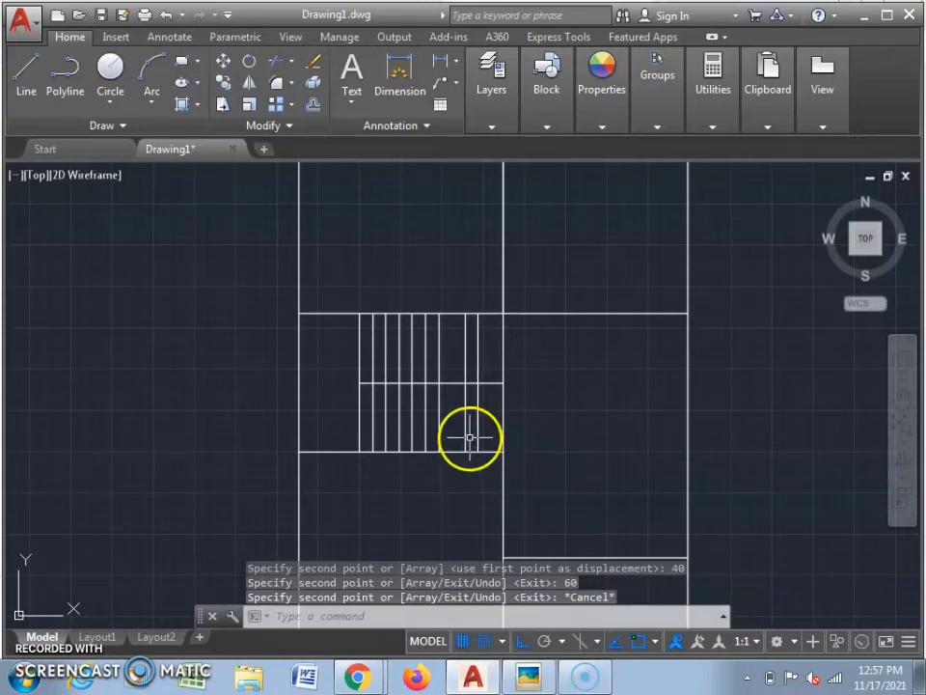
- Copy the second tread line from the right 20 units to the left to fill the gap in the staircase
left_click(468, 439)
left_click(460, 445)
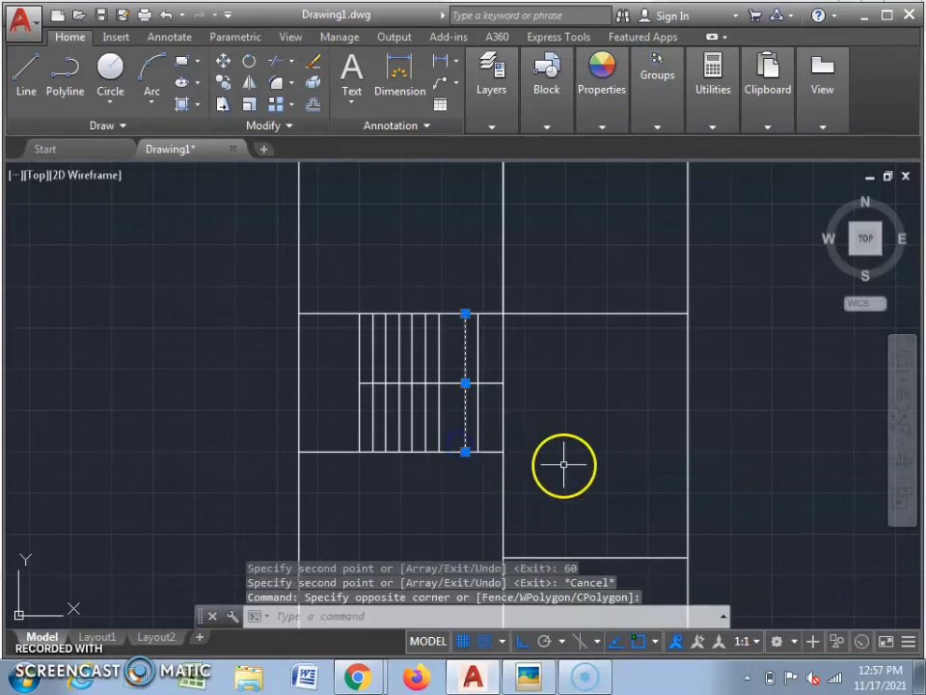
type("co")
key("Return")
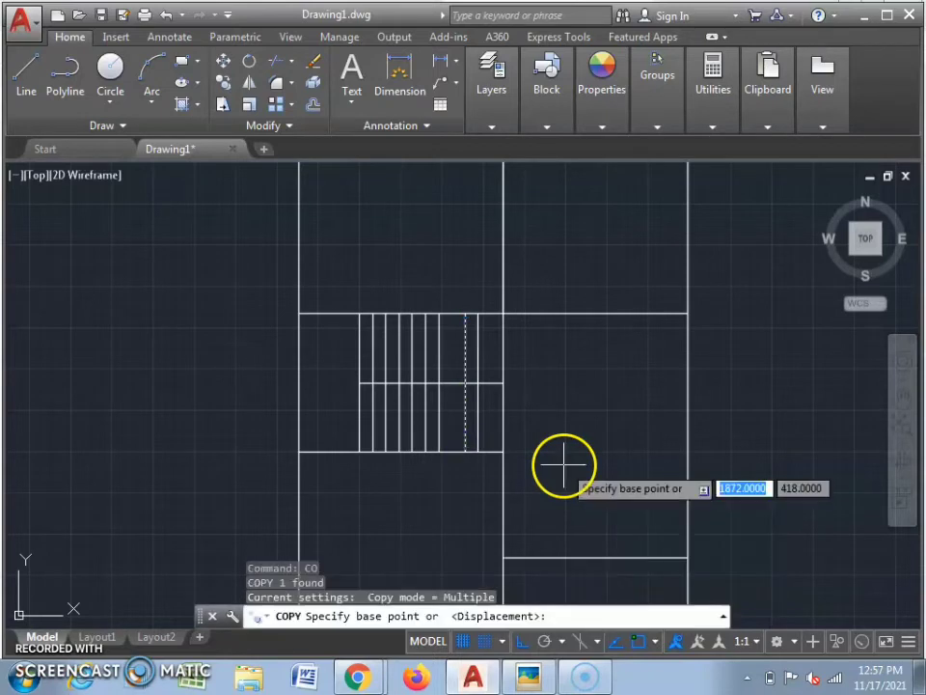
left_click(465, 450)
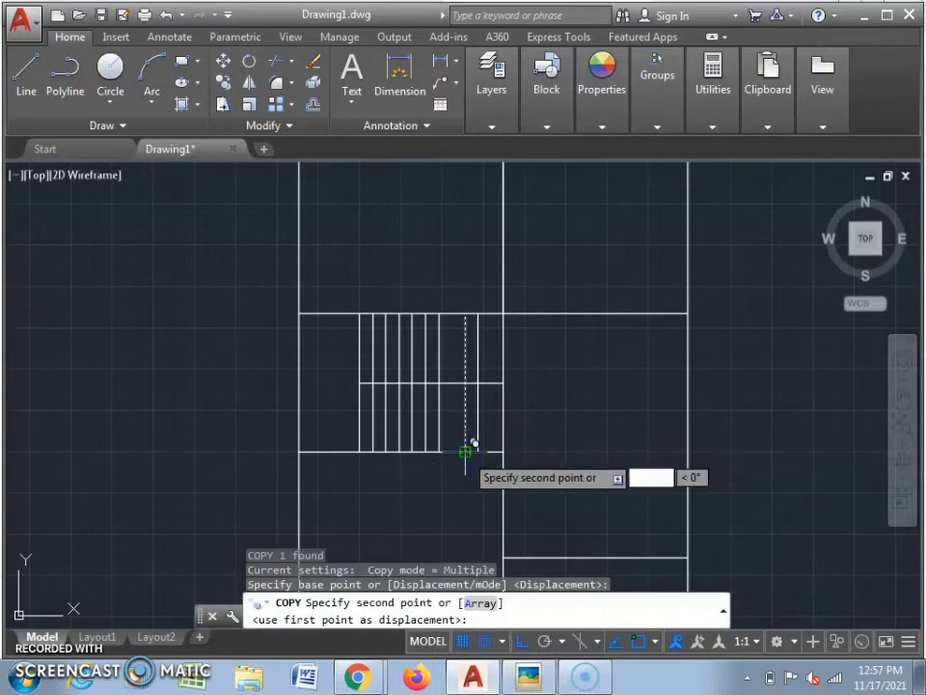
left_click(439, 452)
type("20")
key("Return")
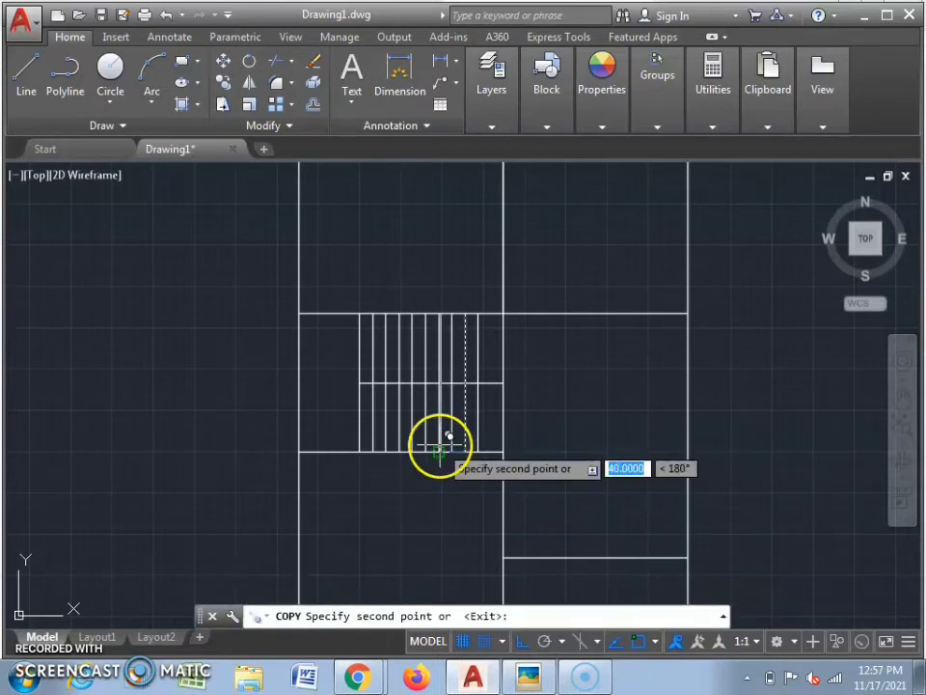
key("Escape")
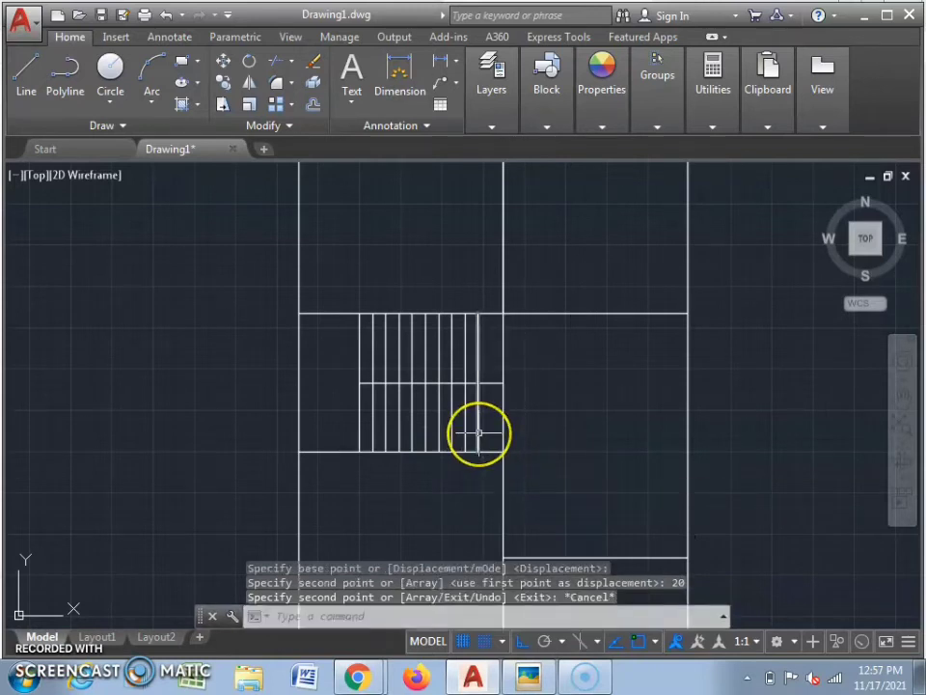
- Copy the rightmost tread line 20 units to the right, toward the hall wall
left_click(479, 433)
type("co")
key("Return")
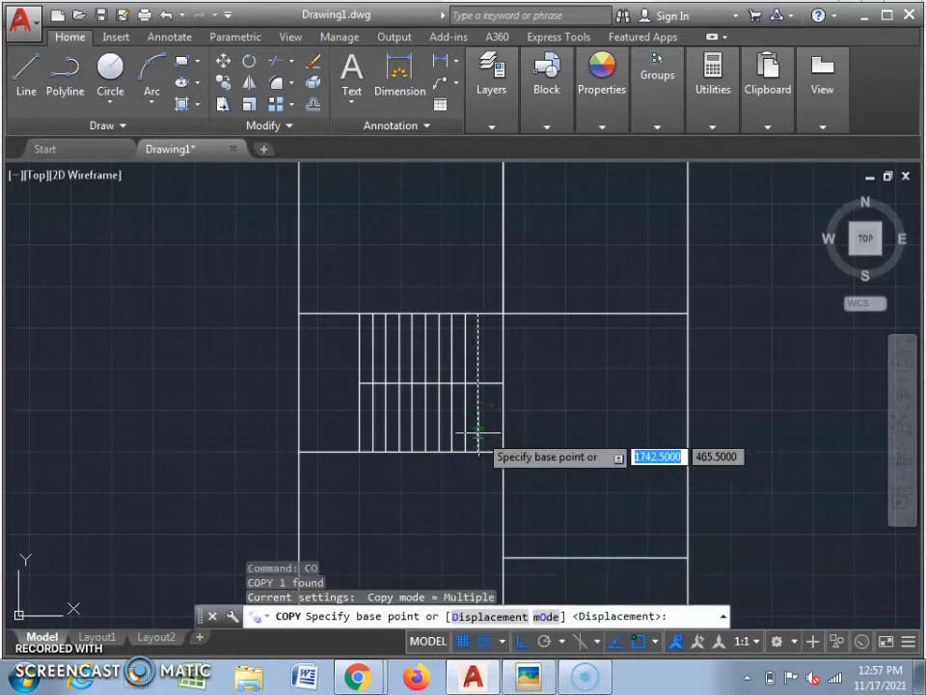
left_click(480, 433)
type("20")
key("Return")
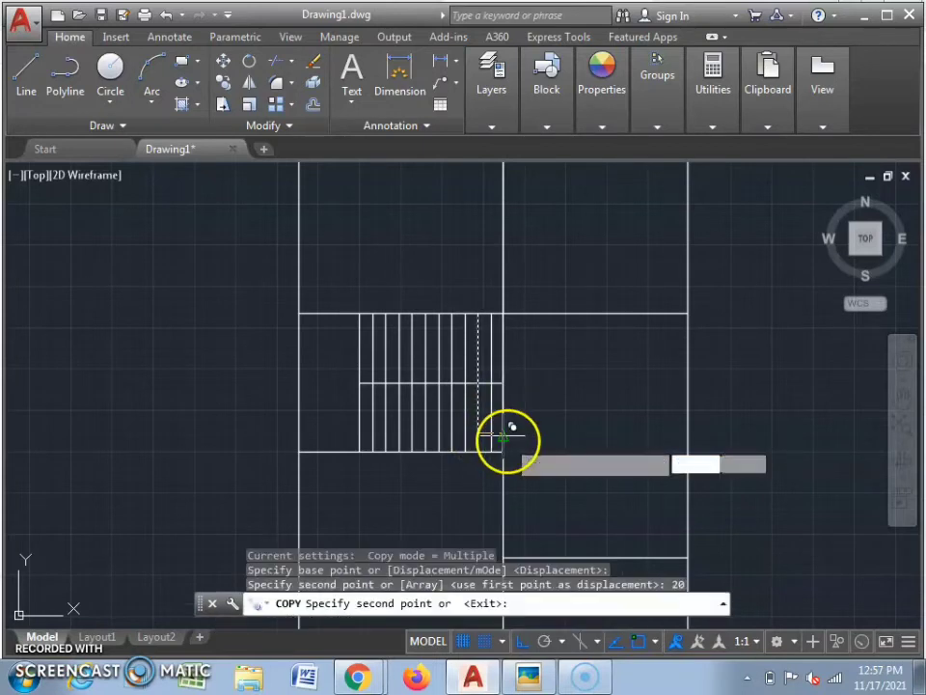
key("Escape")
- Examine in the floor plan image how far the upper and lower flights of the staircase extend
scroll(492, 441, "up", 2)
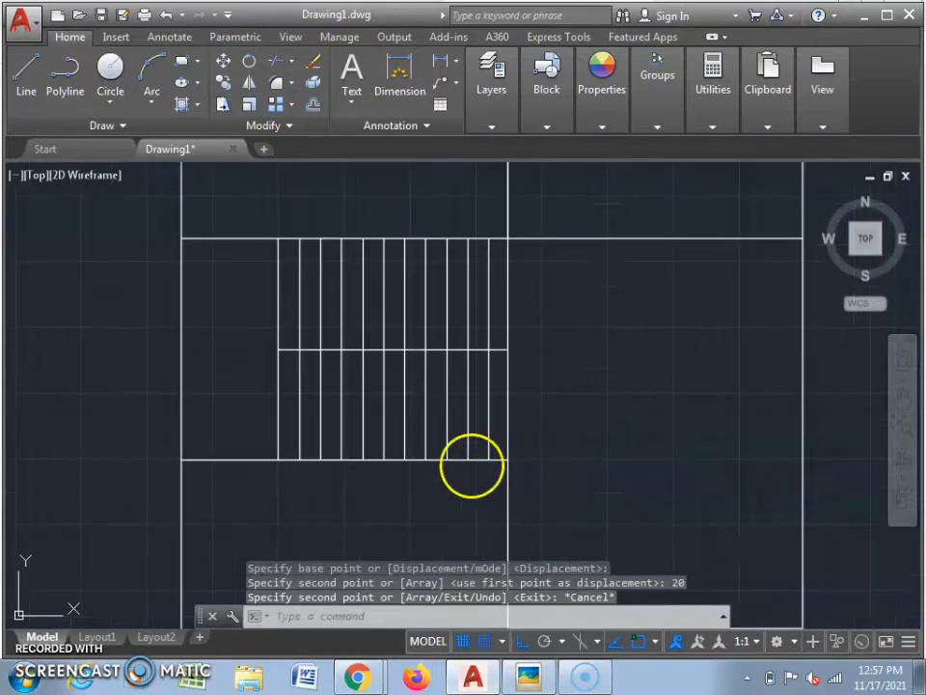
left_click(527, 675)
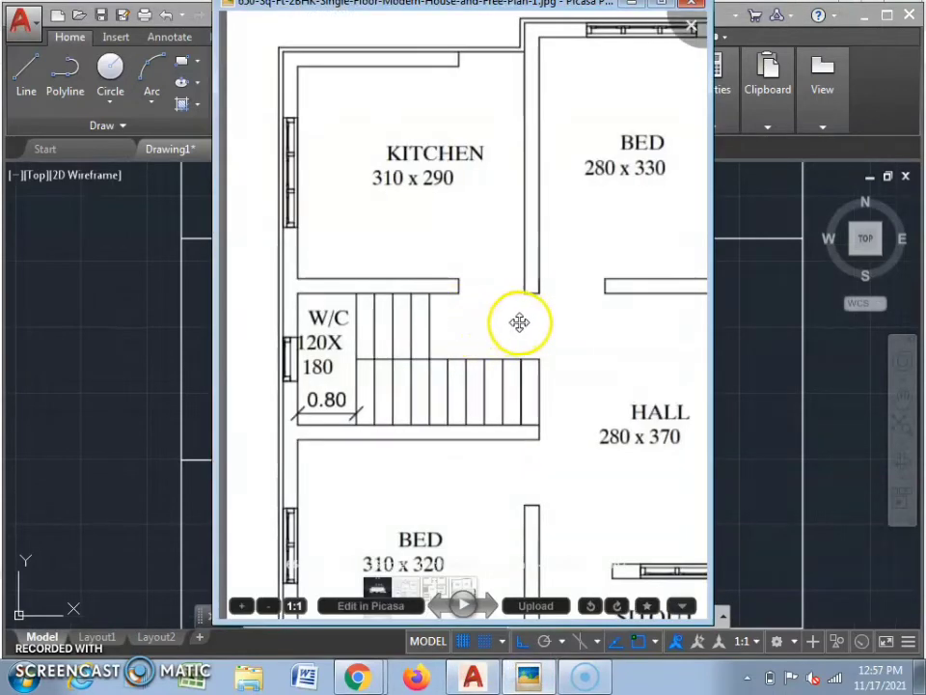
scroll(472, 319, "up", 3)
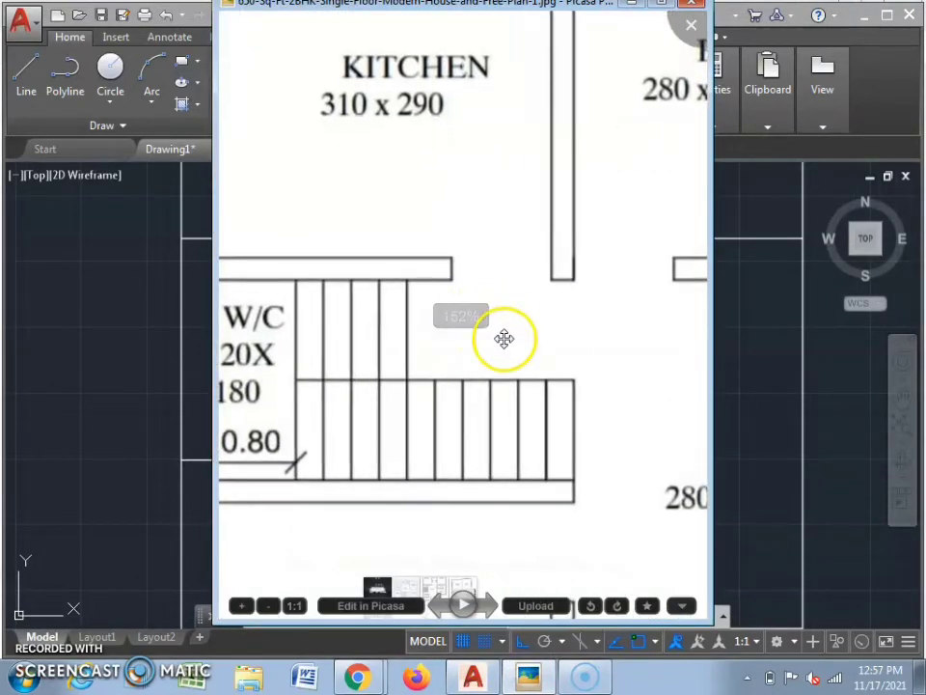
scroll(503, 338, "down", 2)
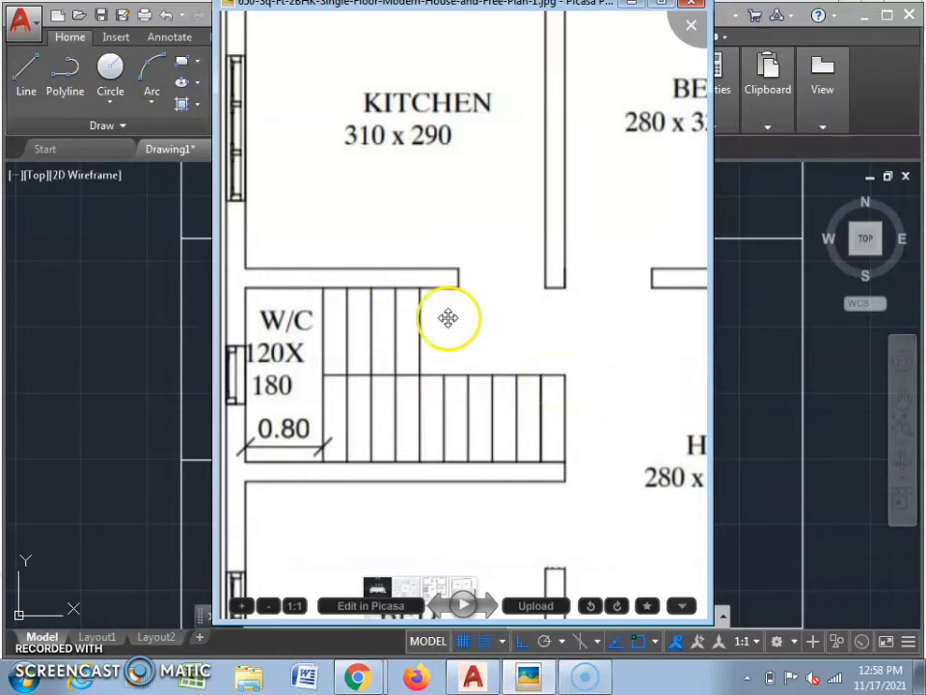
scroll(453, 345, "down", 2)
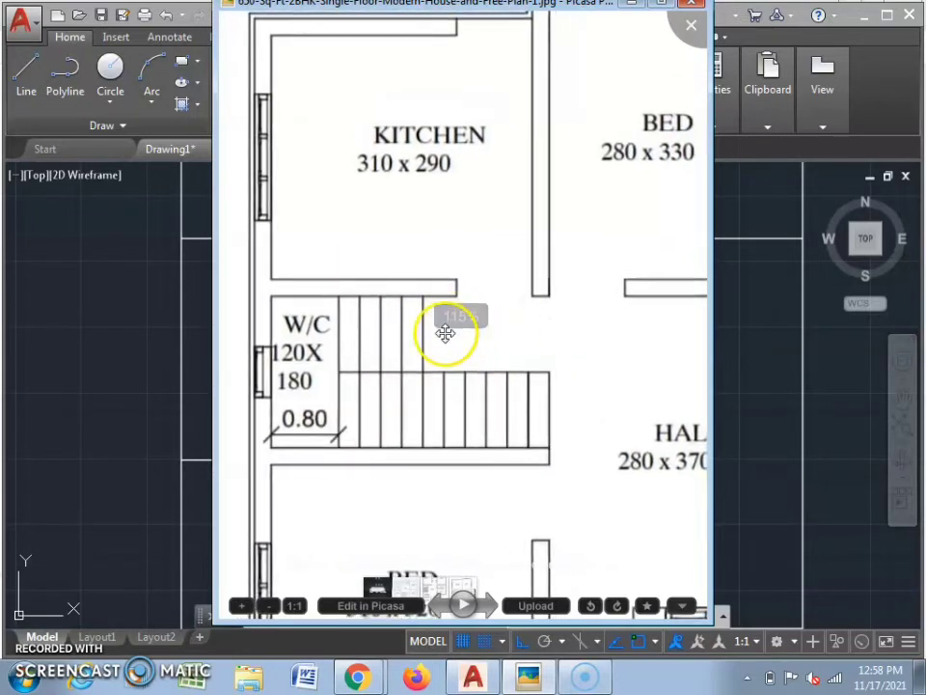
left_click(534, 680)
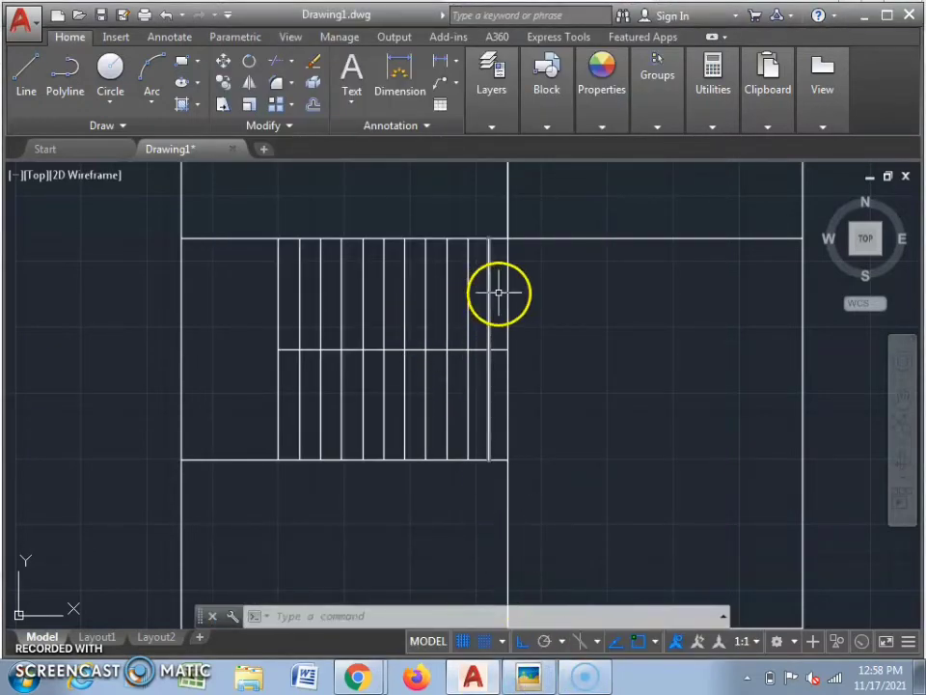
scroll(497, 292, "up", 2)
scroll(486, 353, "down", 2)
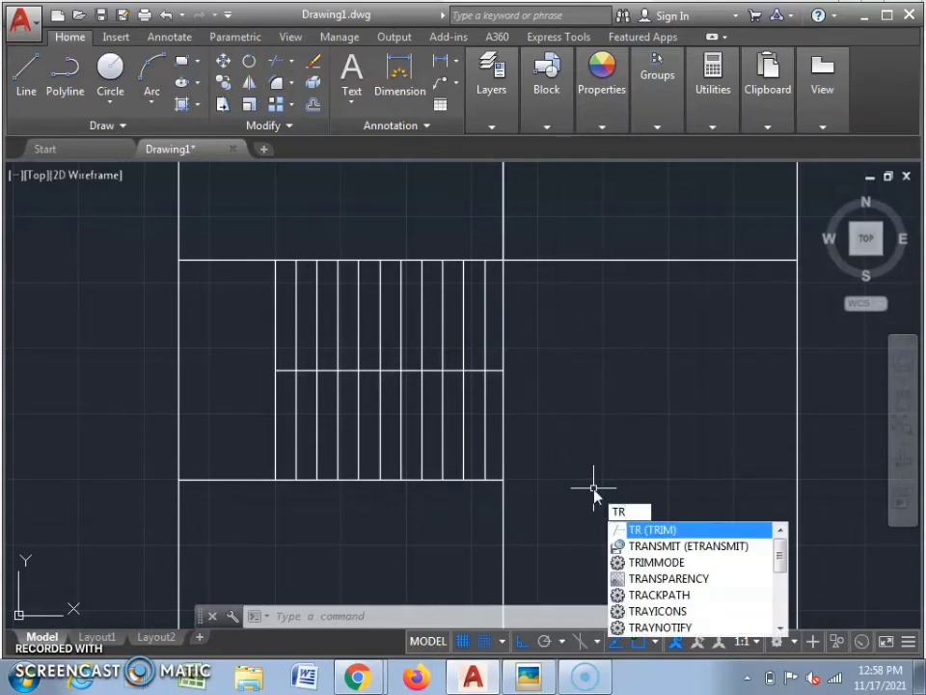
- Trim the six rightmost tread lines above the staircase's horizontal middle line, checking the upper flight against the floor plan image
key("Return")
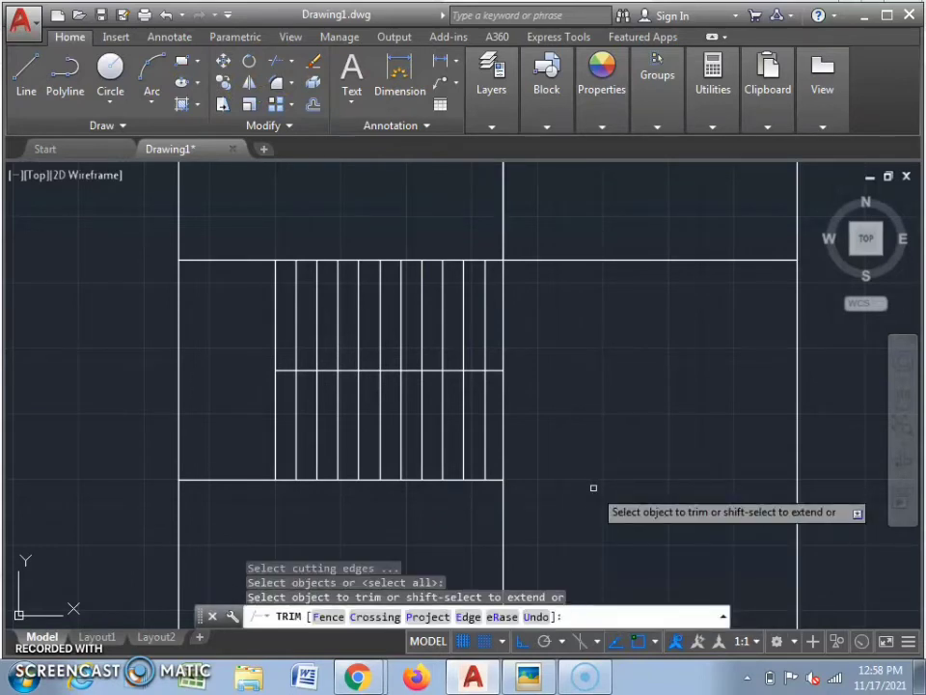
left_click(484, 322)
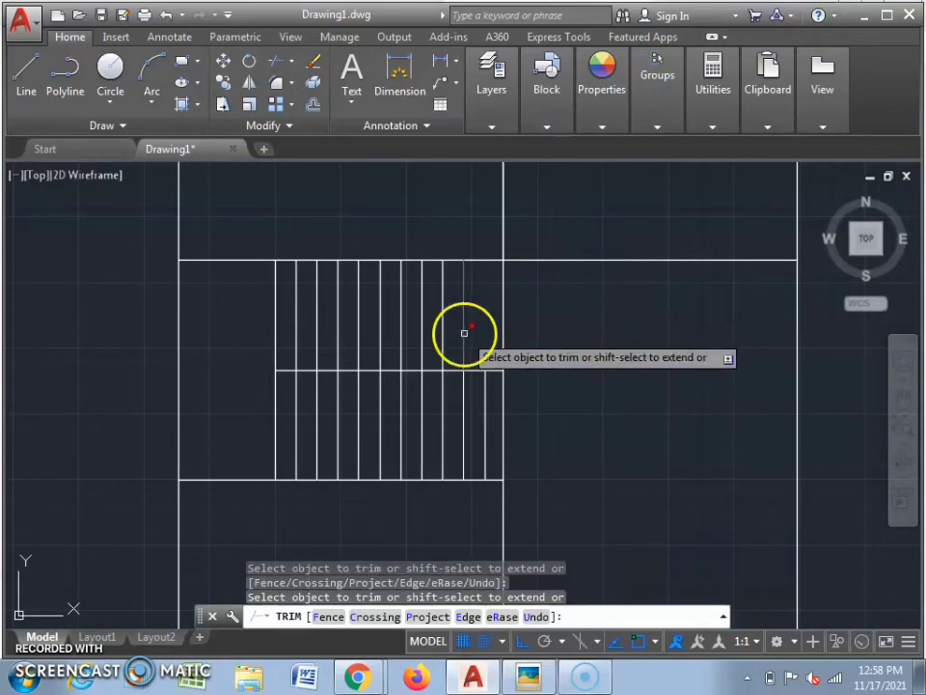
left_click(464, 336)
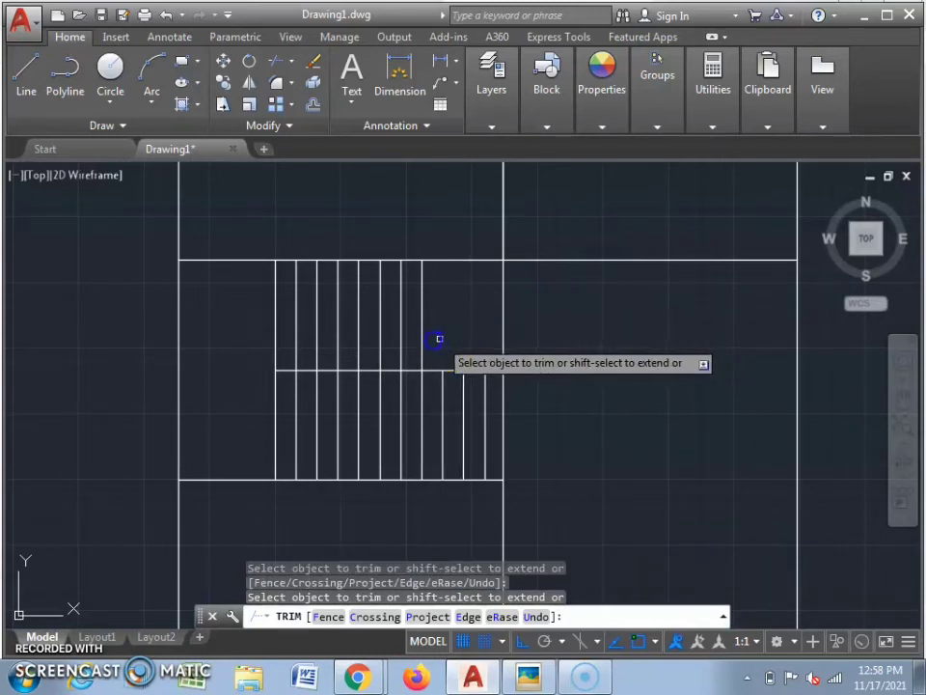
left_click(420, 343)
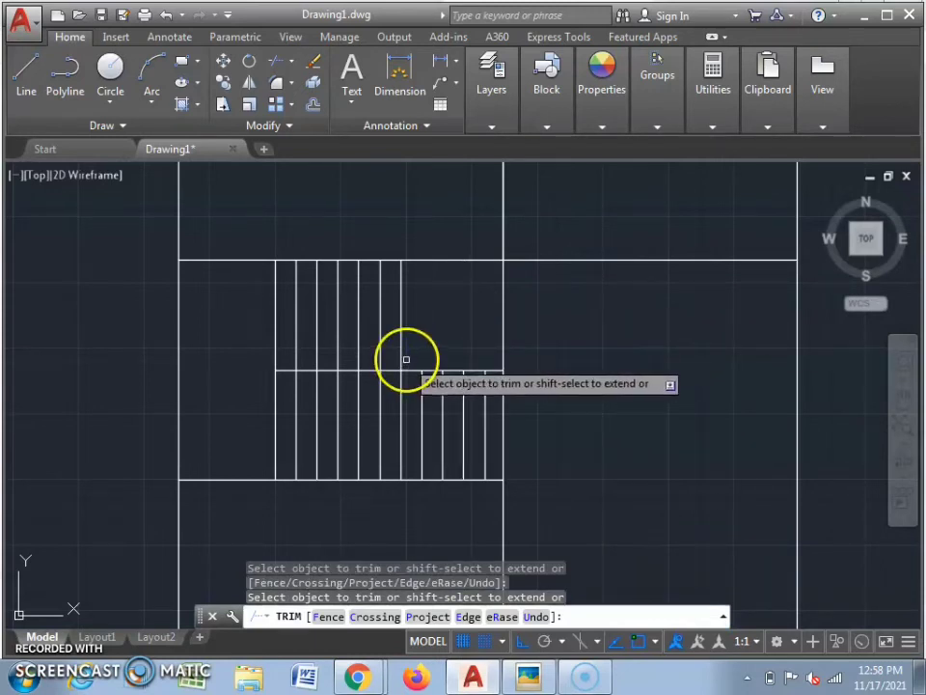
left_click(407, 359)
left_click(529, 676)
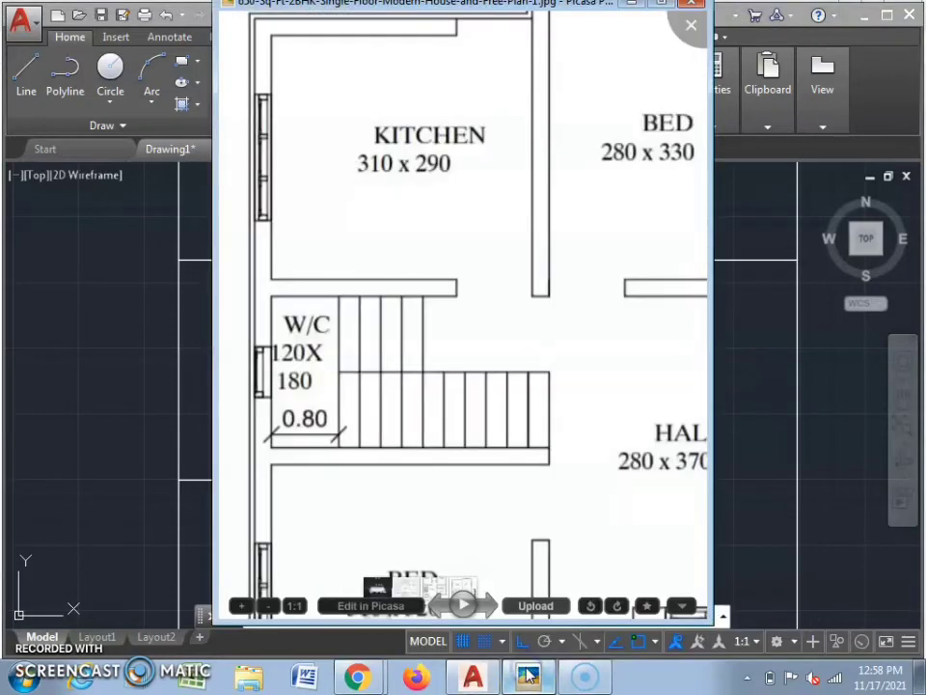
left_click(529, 676)
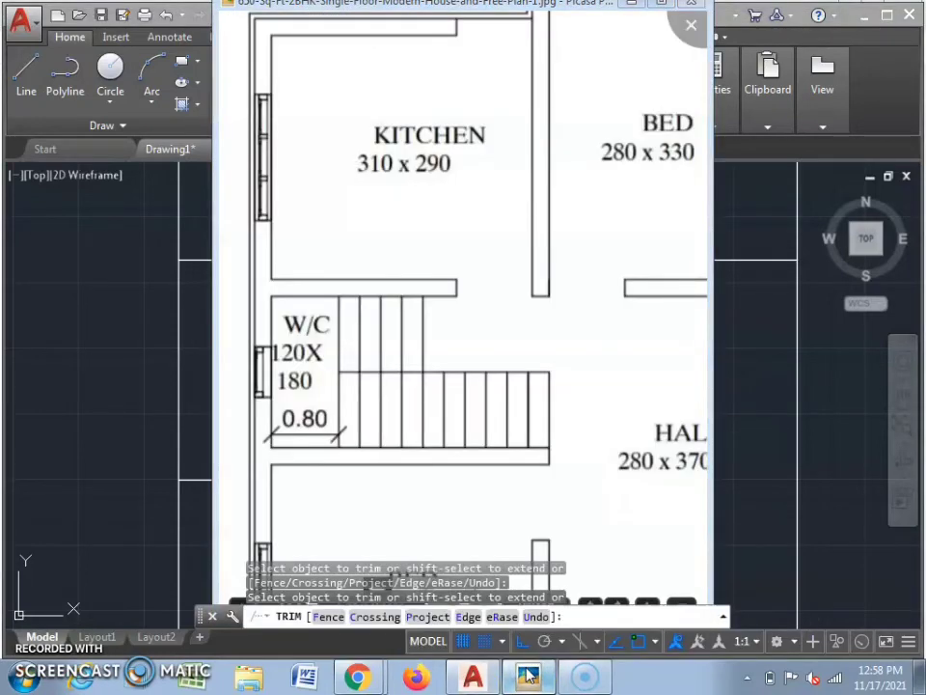
left_click(379, 331)
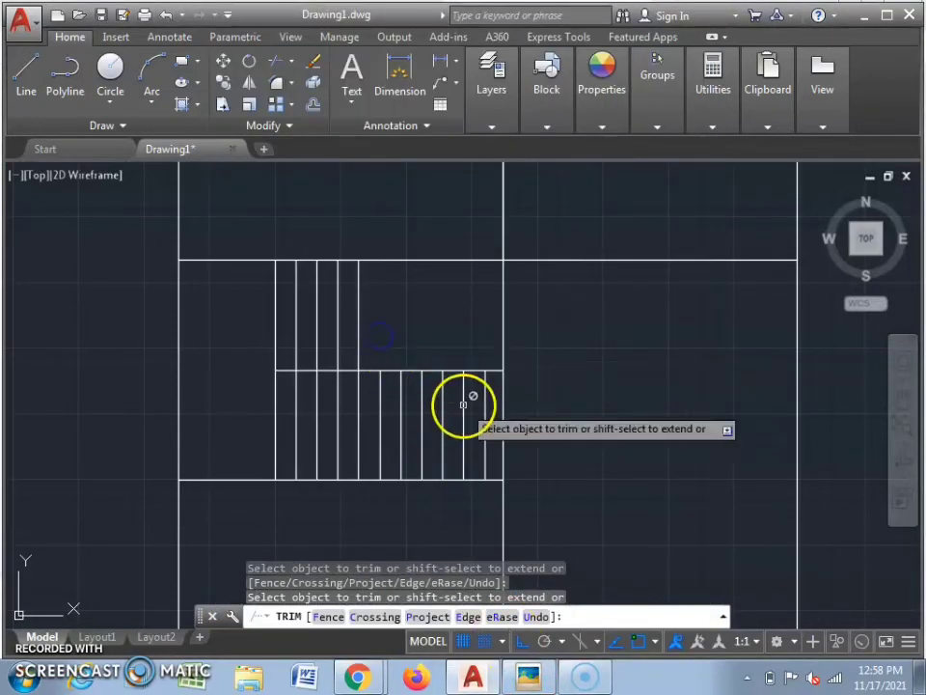
key("Escape")
scroll(469, 469, "down", 4)
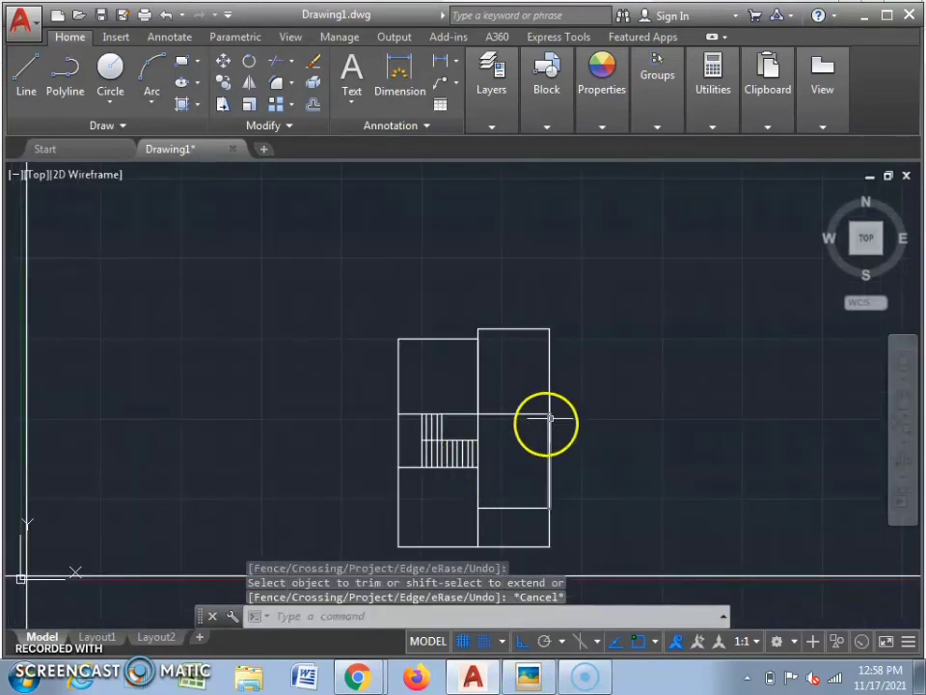
- Compare the drawn room outlines and staircase with the rooms, walls and stairs in the 650 sq ft 2BHK floor plan image
scroll(510, 520, "up", 2)
scroll(461, 429, "down", 4)
scroll(503, 494, "up", 2)
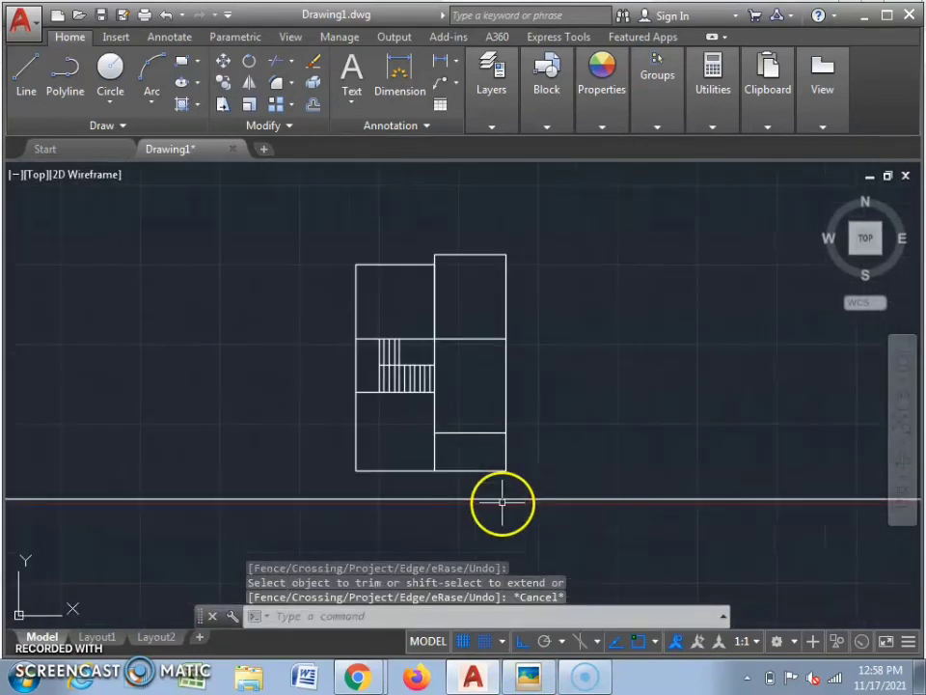
scroll(382, 326, "up", 6)
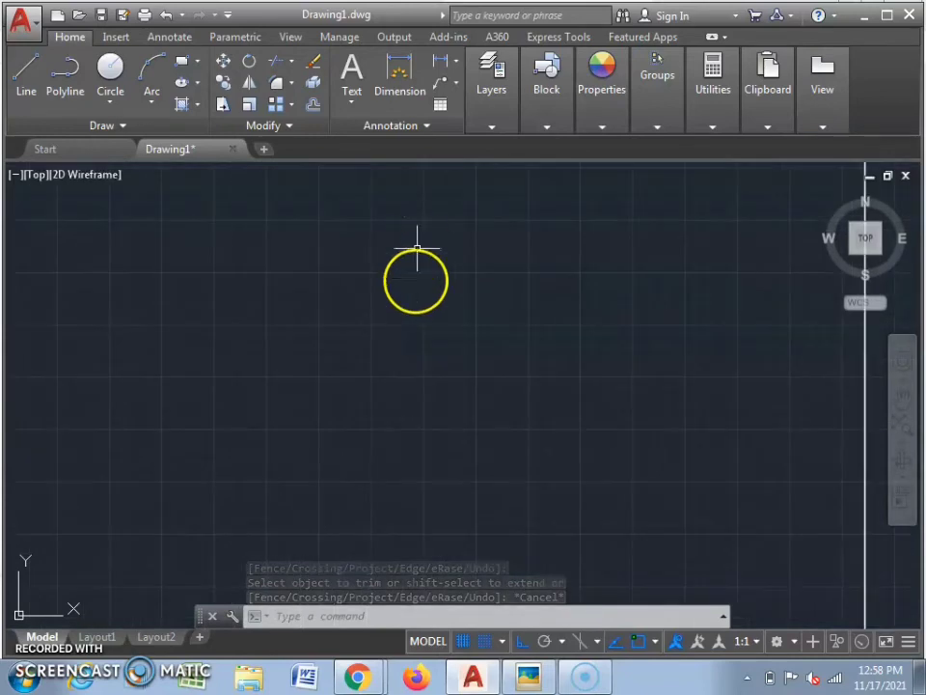
scroll(415, 295, "down", 5)
scroll(406, 336, "up", 4)
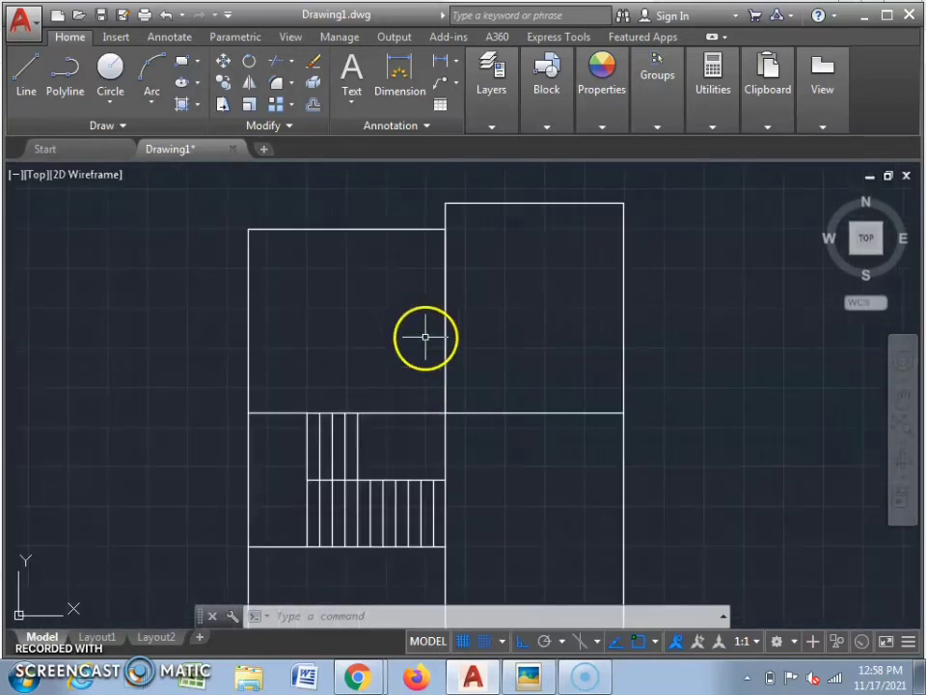
scroll(415, 337, "down", 2)
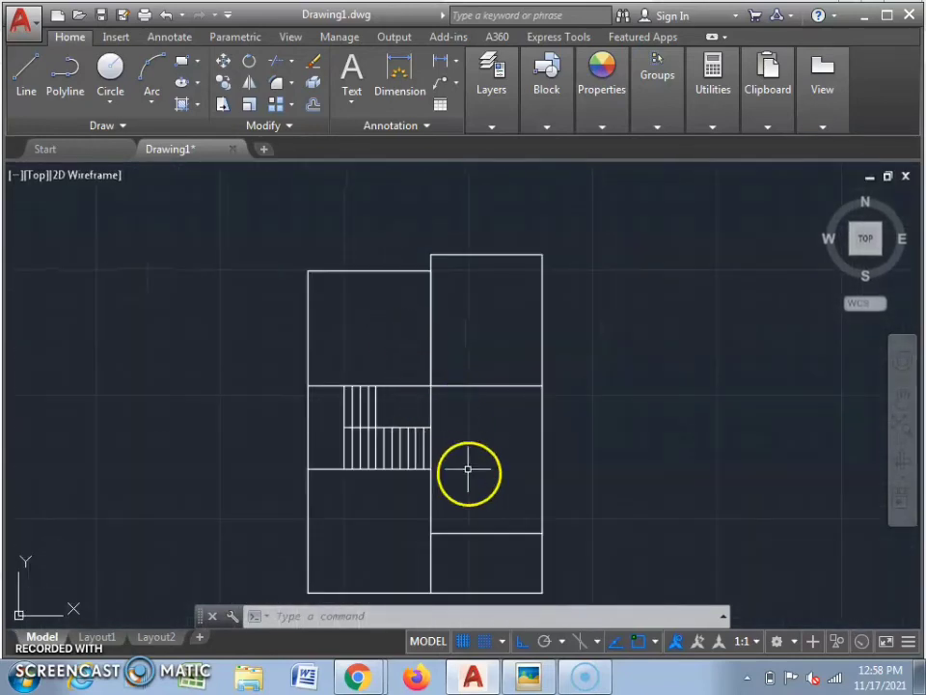
left_click(527, 675)
scroll(635, 448, "up", 2)
scroll(635, 448, "down", 5)
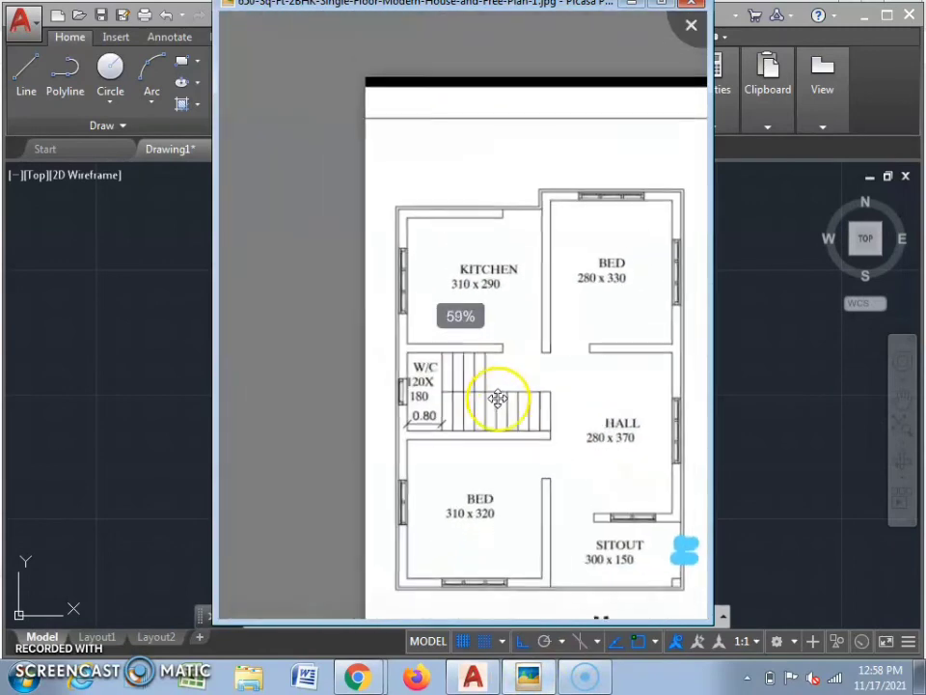
scroll(509, 411, "down", 3)
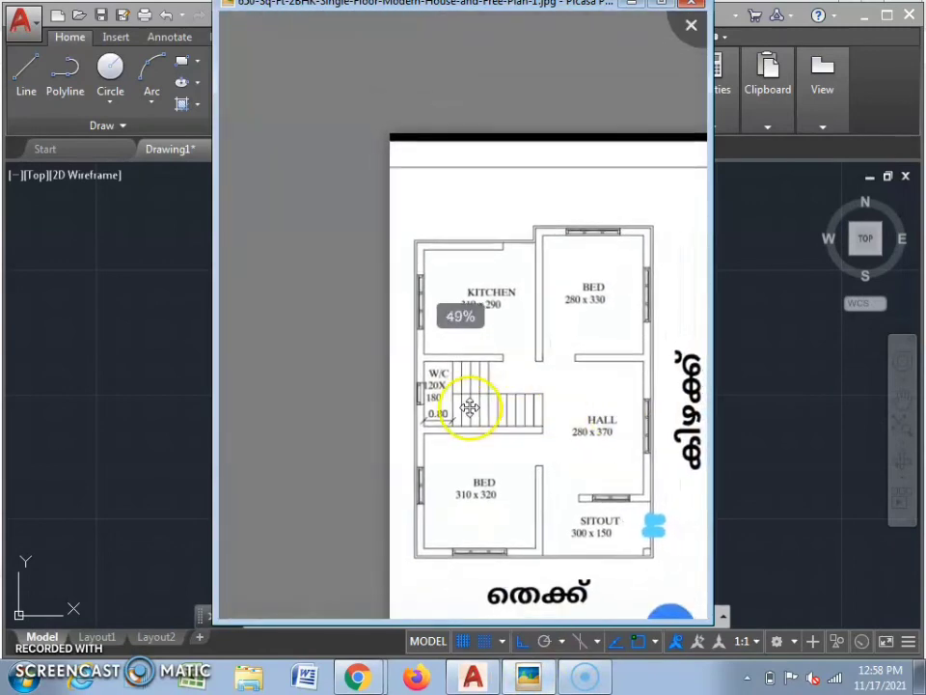
scroll(492, 409, "up", 3)
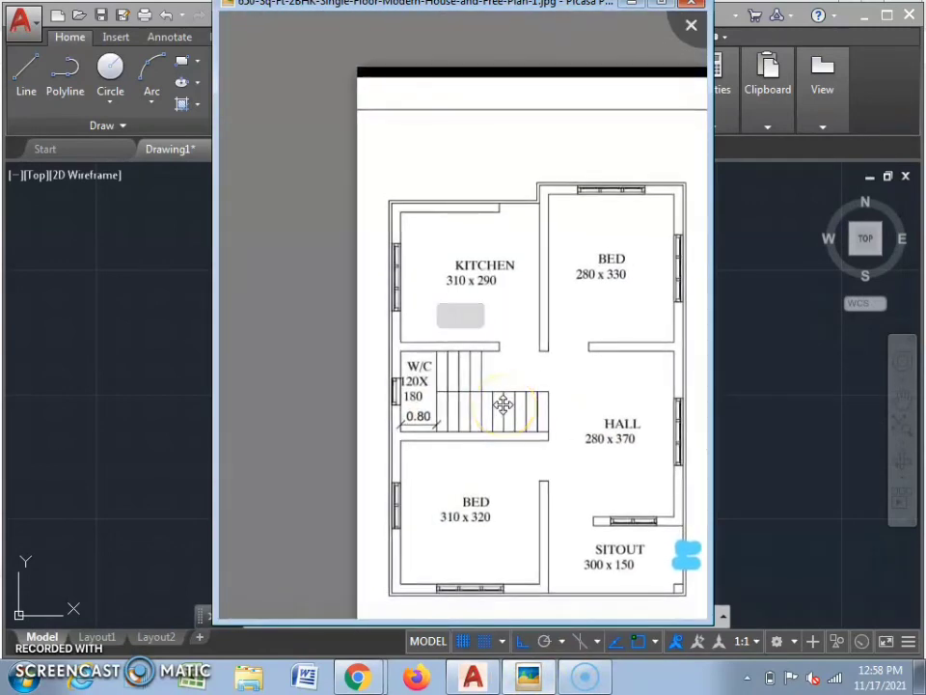